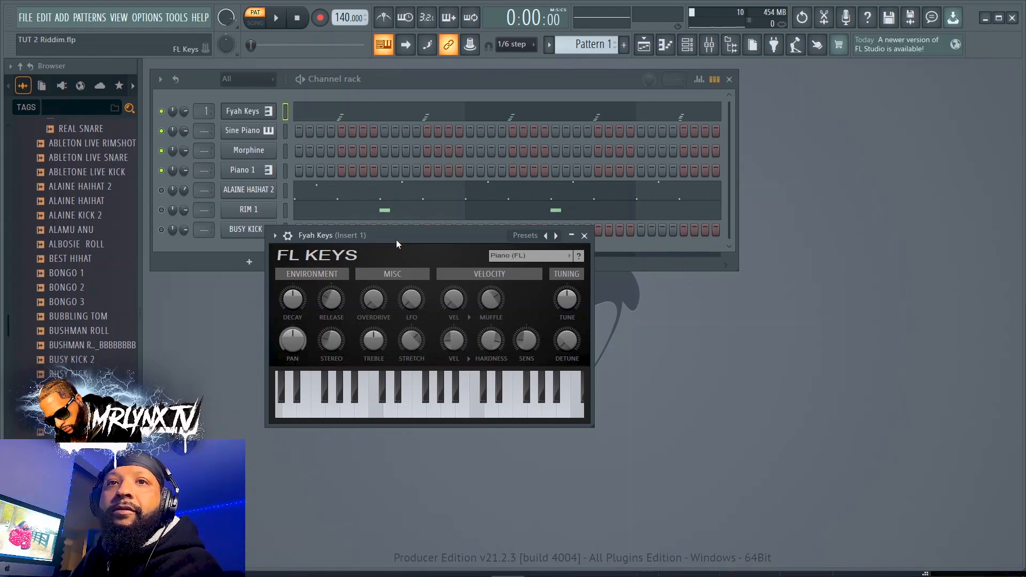
Step: Play the pattern and review the Fyah Keys notes across all bars in the piano roll
left_click(278, 24)
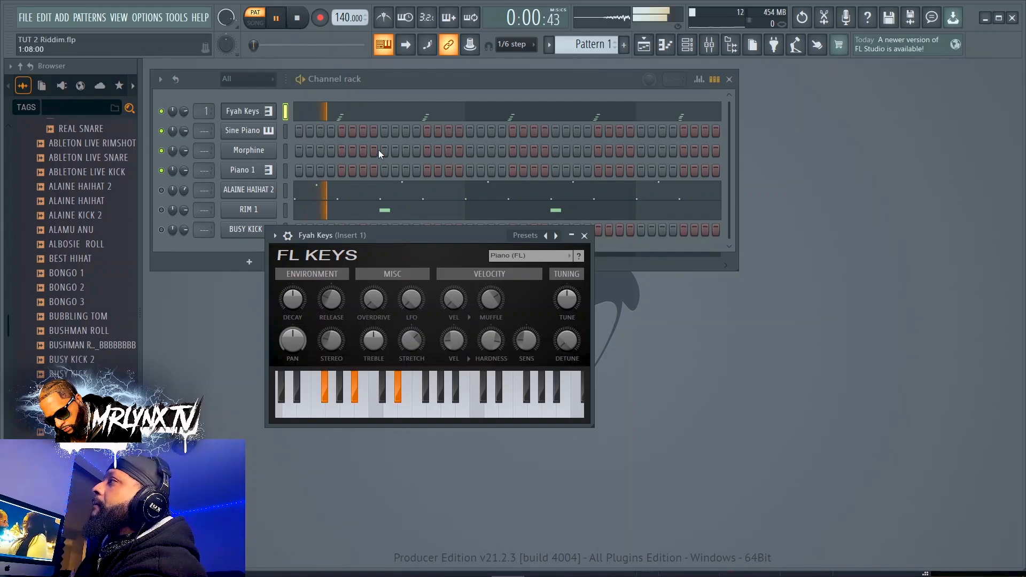
left_click(369, 117)
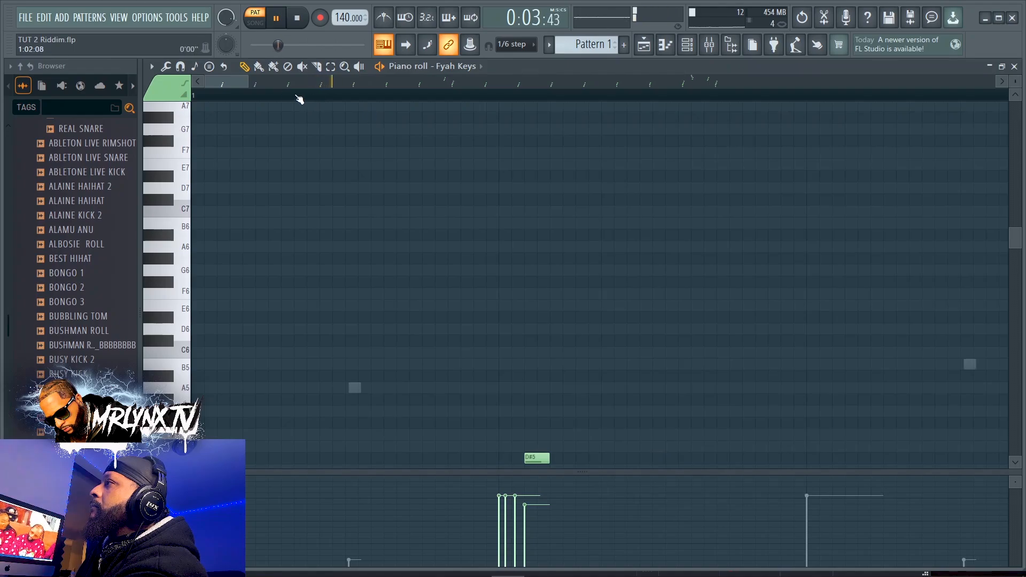
left_click_drag(249, 85, 467, 90)
scroll(576, 207, "down", 7)
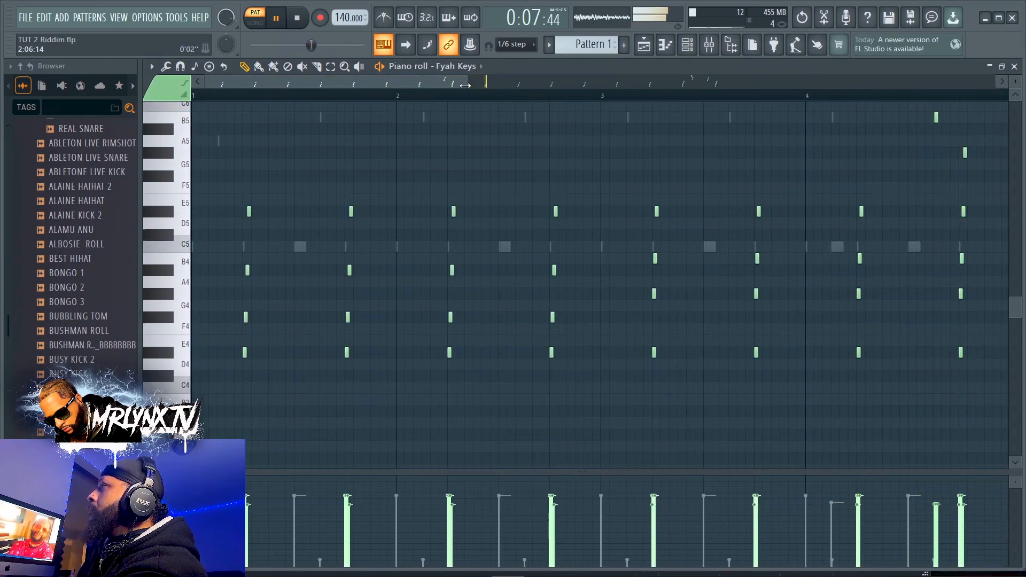
left_click_drag(468, 85, 847, 144)
scroll(523, 248, "up", 3)
key("space")
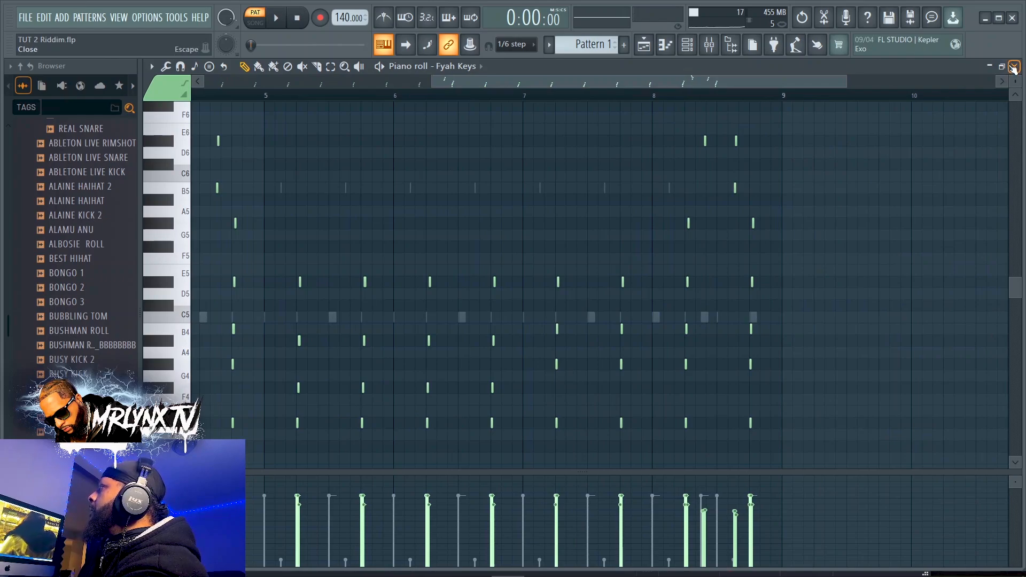
left_click(1014, 67)
Step: Paste the Fyah Keys chord notes into the Sine Piano channel in the channel rack
left_click(392, 78)
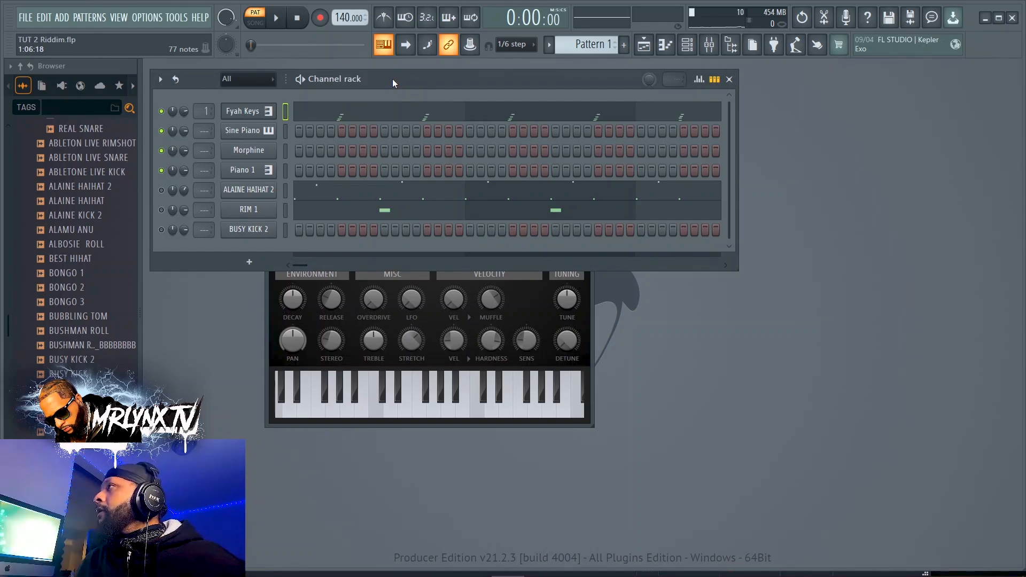
left_click(250, 131)
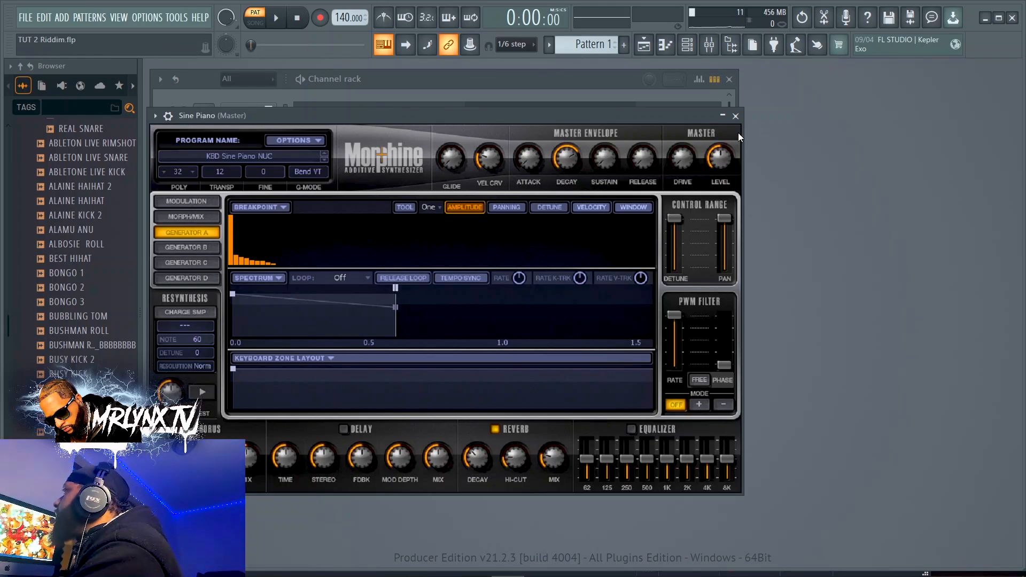
left_click(736, 116)
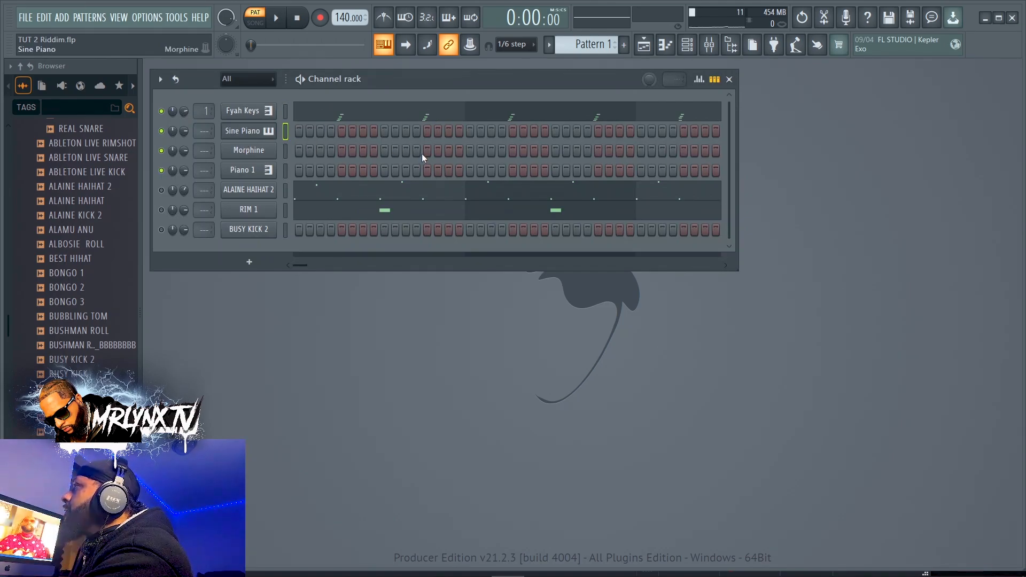
key("ctrl+v")
Step: Quantize the start times of the Sine Piano notes so each chord's notes begin together on the grid, leaving the note ends in place
left_click(364, 134)
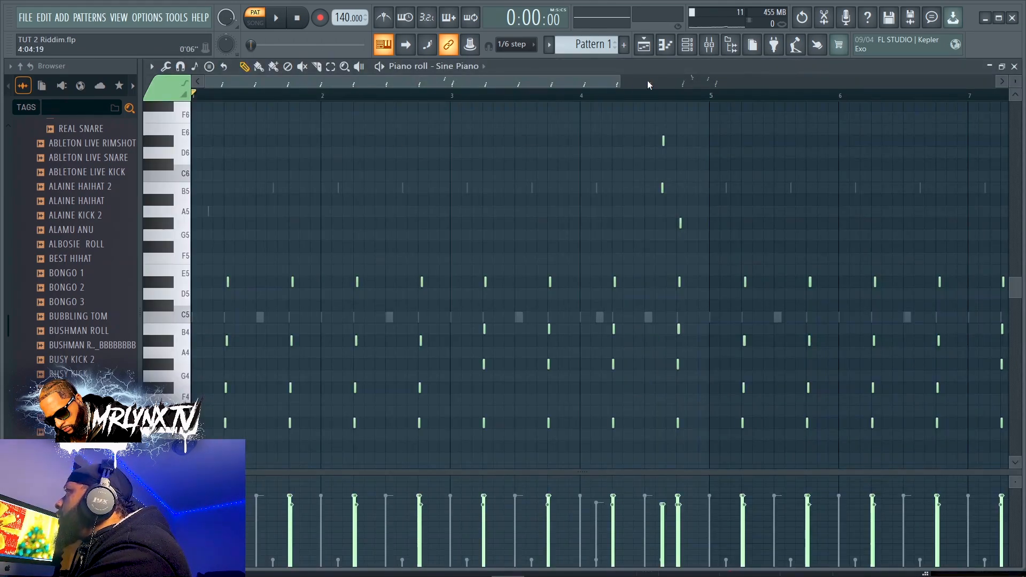
left_click_drag(619, 80, 292, 170)
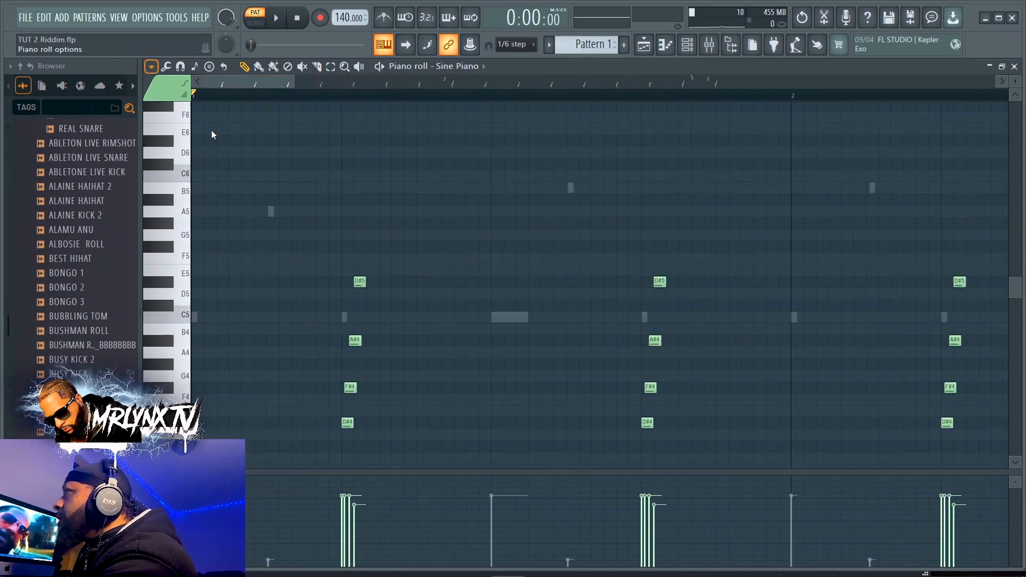
left_click(314, 179)
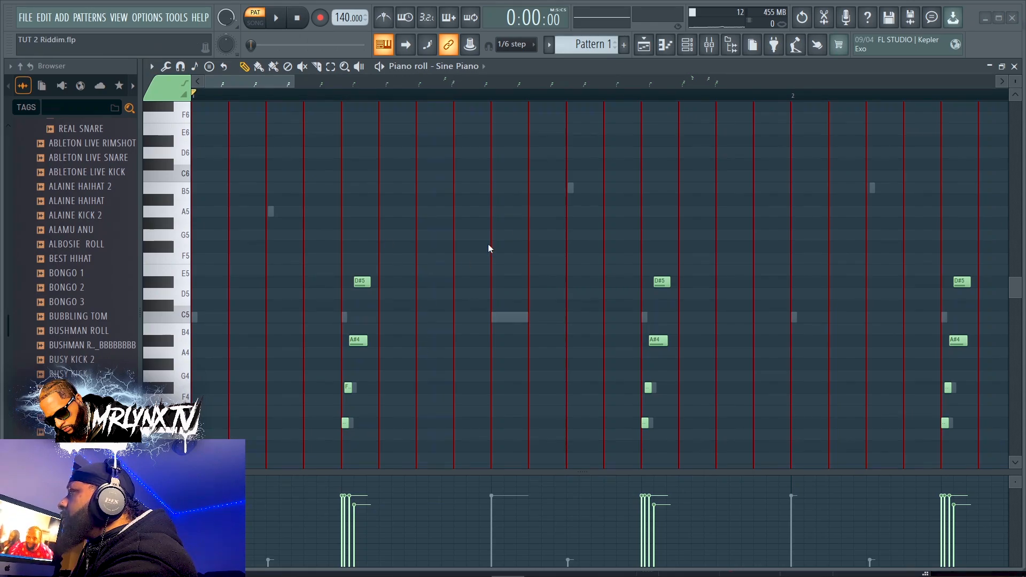
left_click_drag(486, 266, 486, 232)
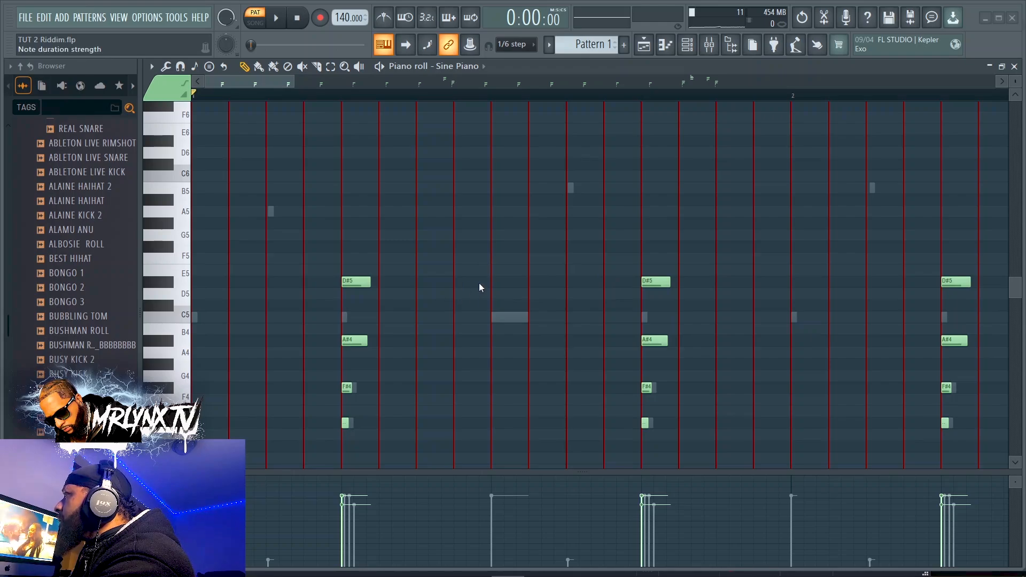
left_click_drag(479, 285, 479, 304)
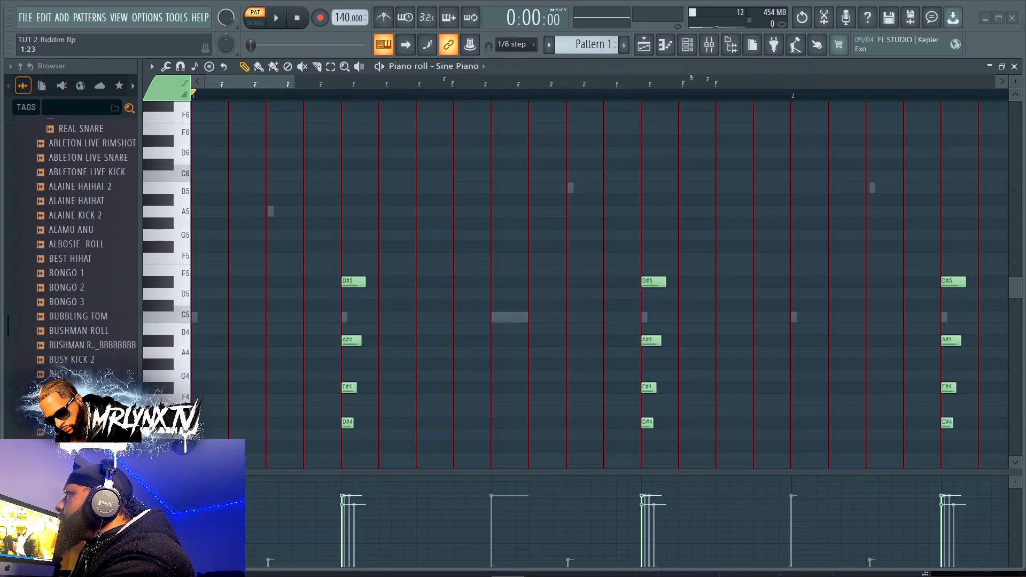
left_click(574, 378)
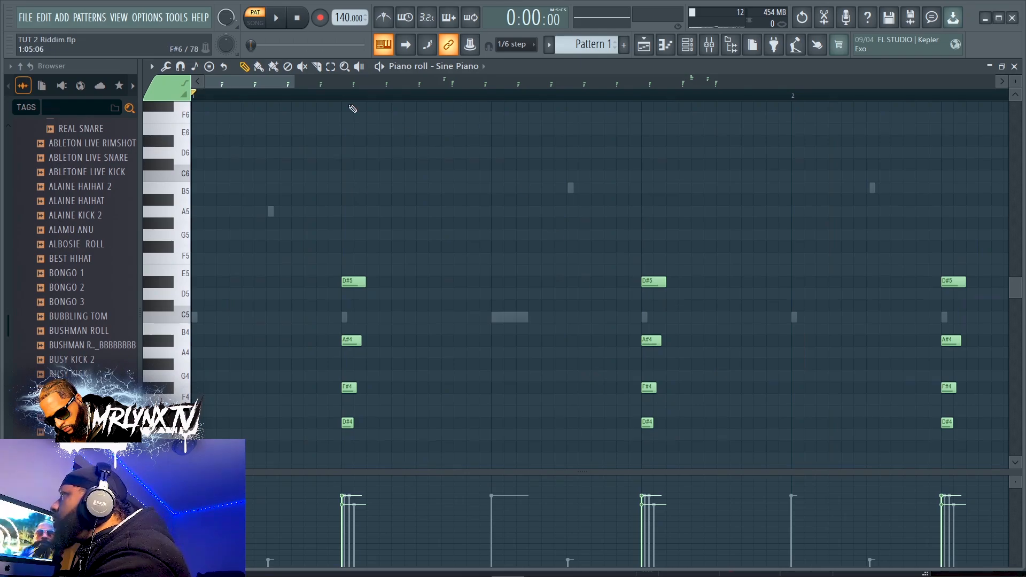
Step: Delete the high fill notes above the chords in bars 4 and 8 of the Sine Piano part
left_click_drag(294, 83, 747, 252)
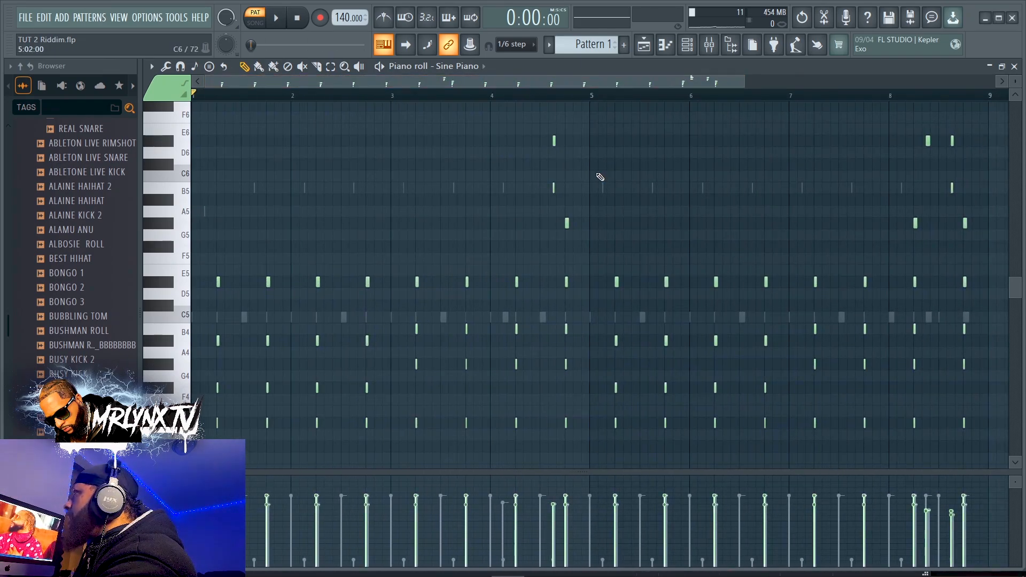
right_click(561, 191)
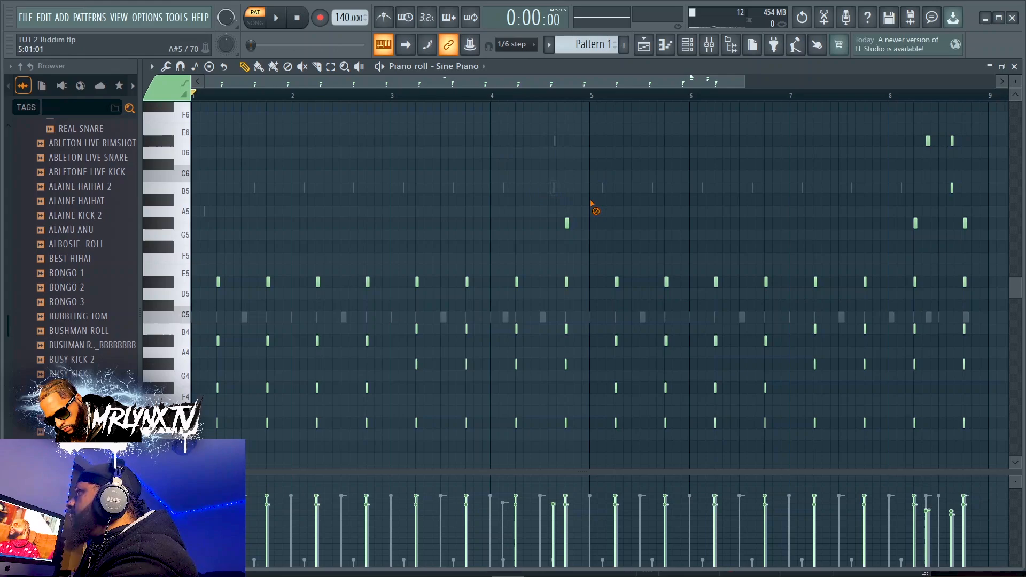
right_click(568, 225)
scroll(673, 122, "right", 5)
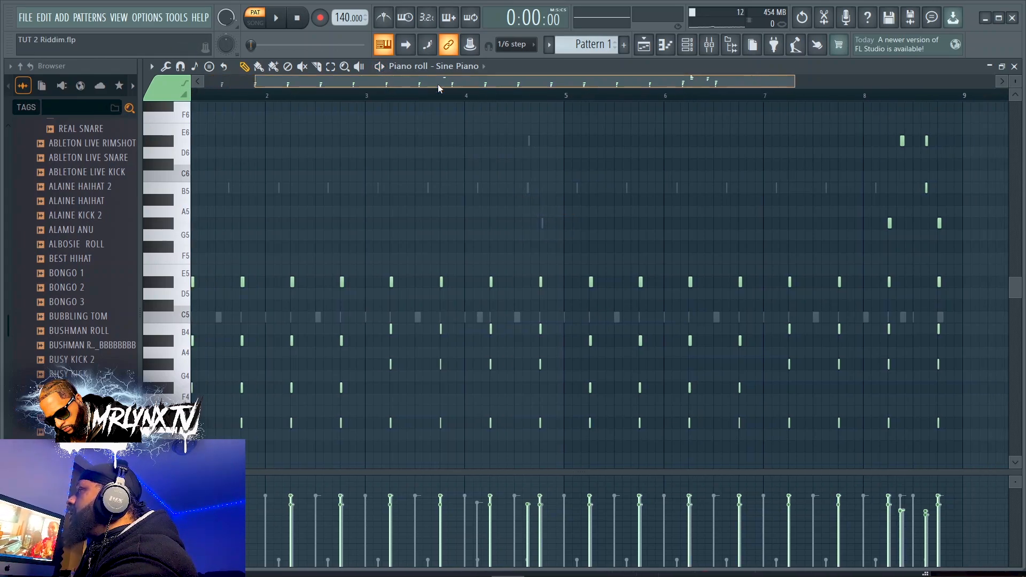
left_click(331, 66)
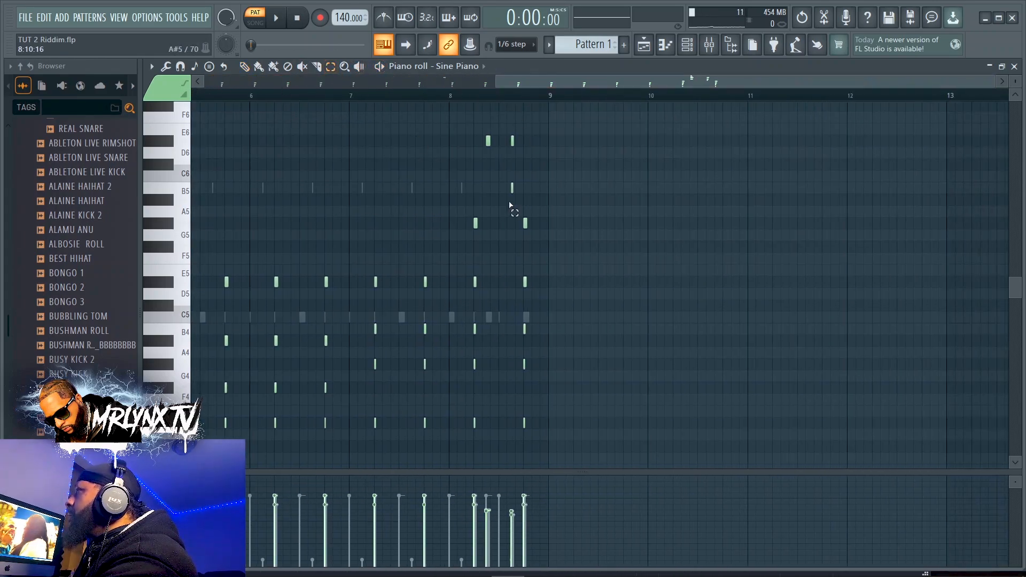
left_click_drag(450, 127, 601, 243)
key("Delete")
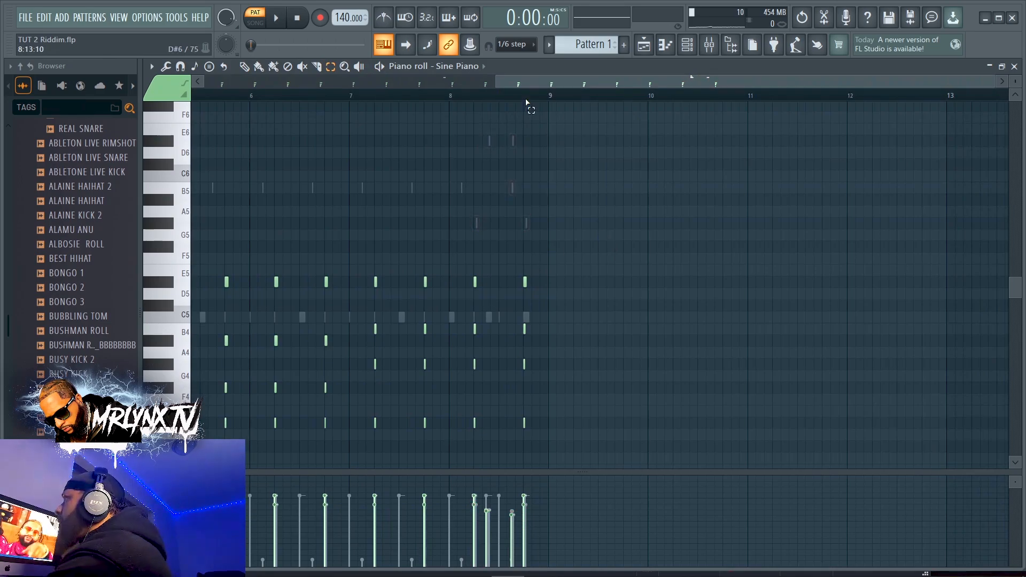
Step: Play back the start of the cleaned-up Sine Piano part and show all its bars
key("space")
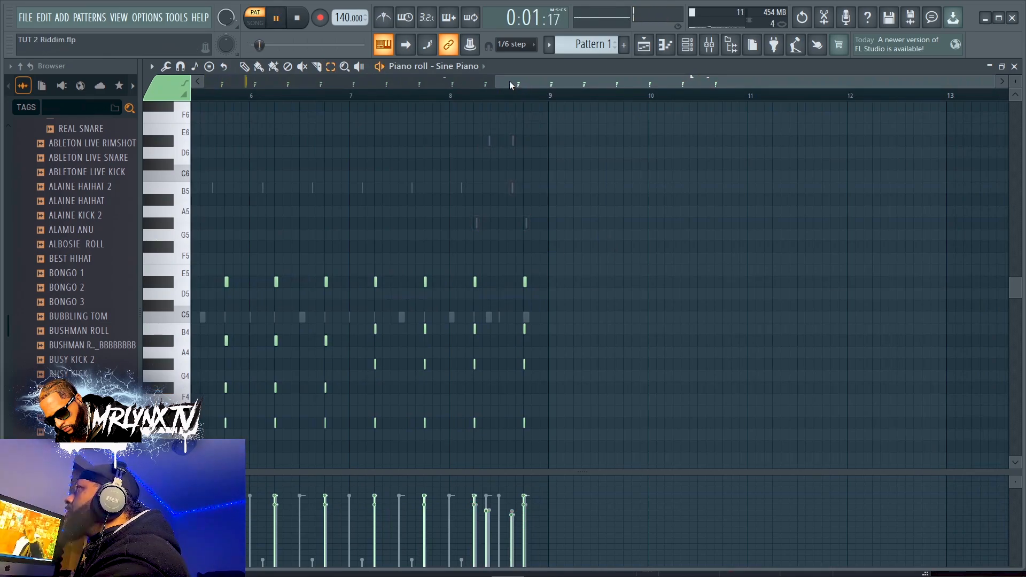
left_click_drag(509, 82, 187, 85)
key("space")
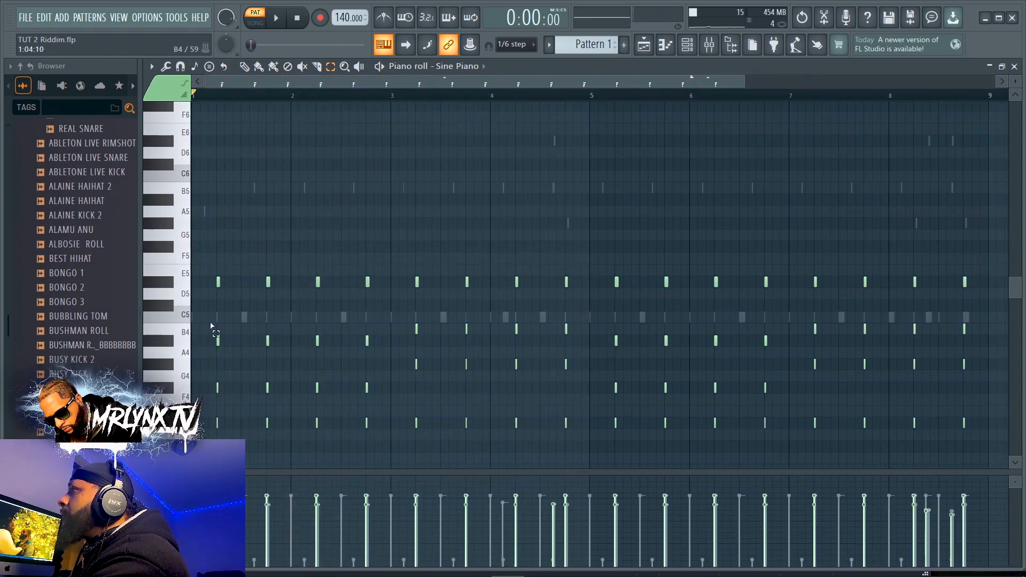
Step: Audition single notes on the Sine Piano instrument, then return to its full-size piano roll
double_click(514, 67)
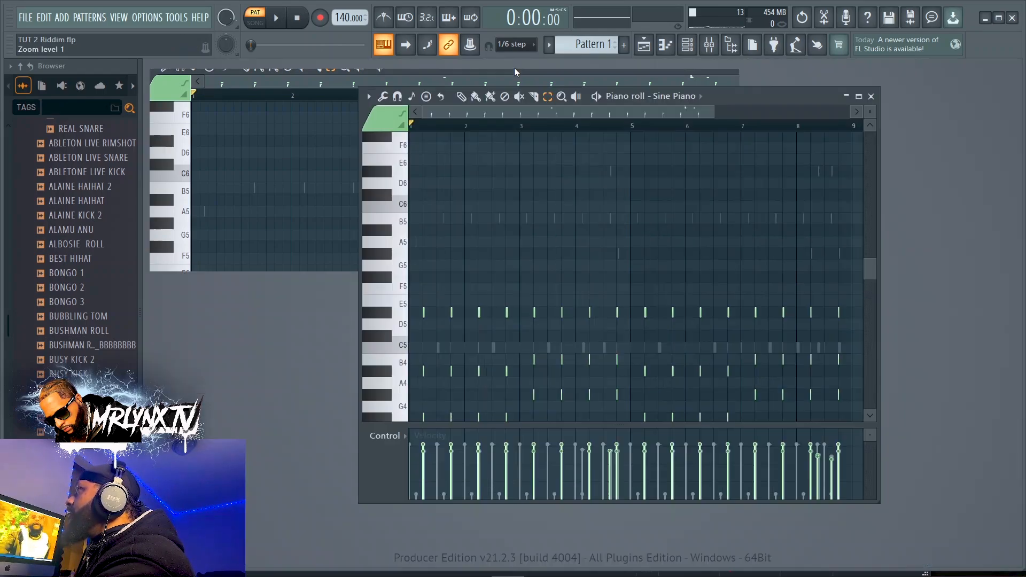
left_click(243, 130)
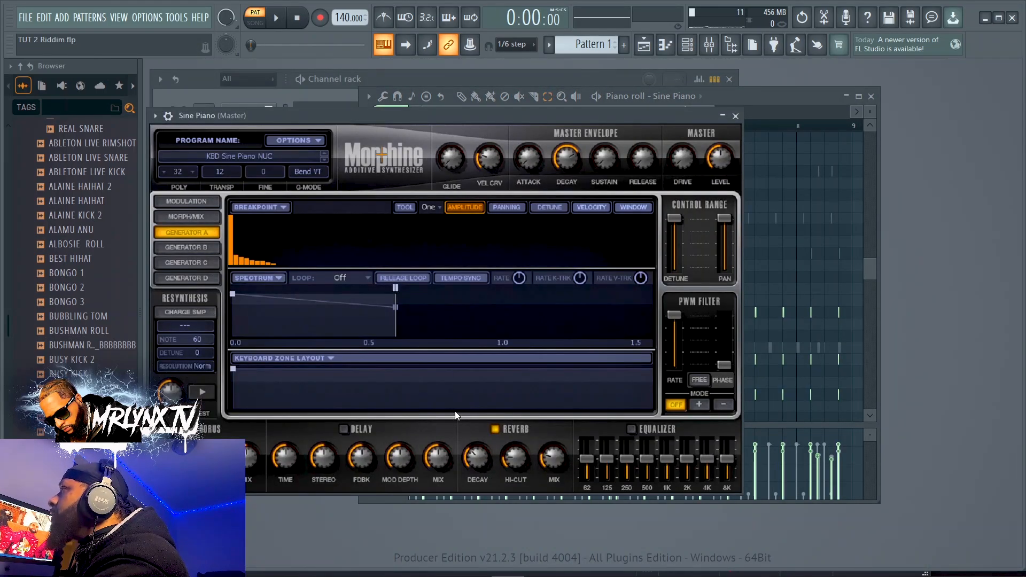
key("d")
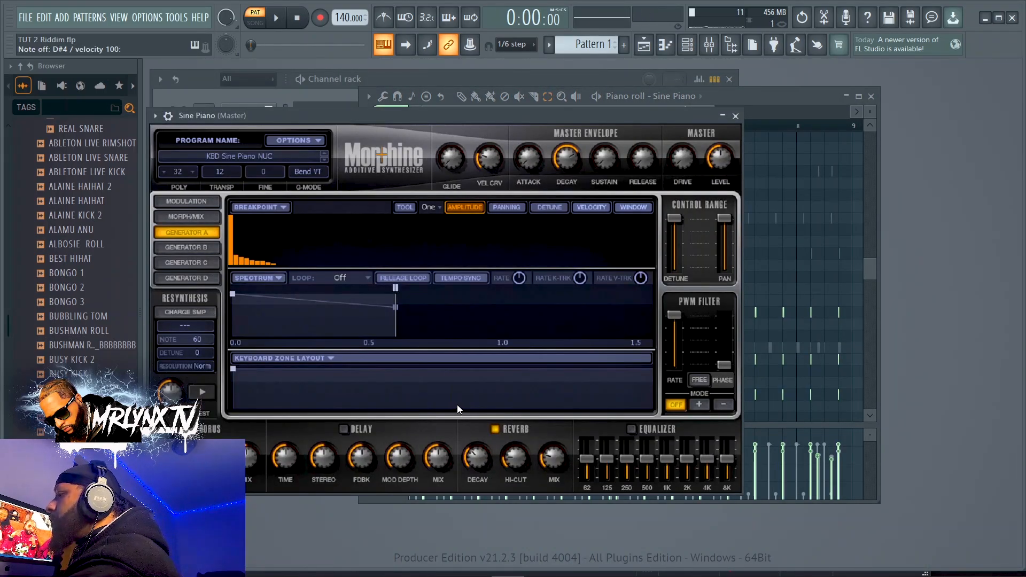
key("j")
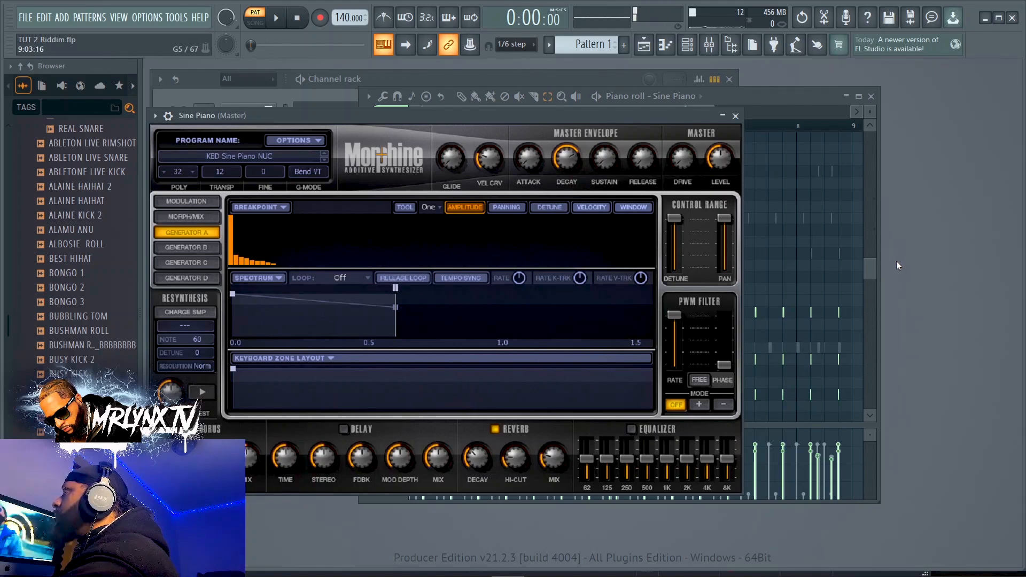
left_click(735, 116)
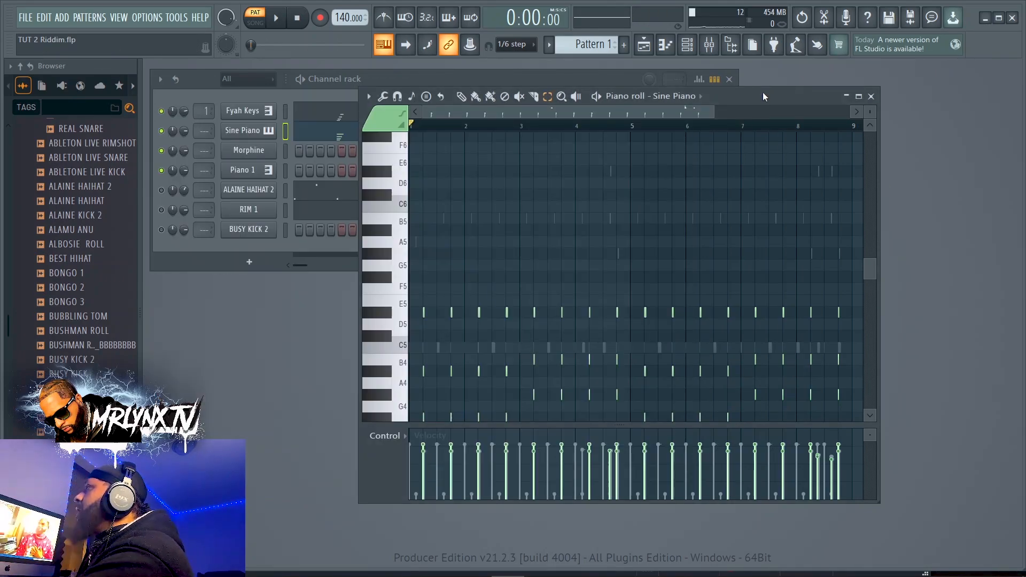
double_click(764, 96)
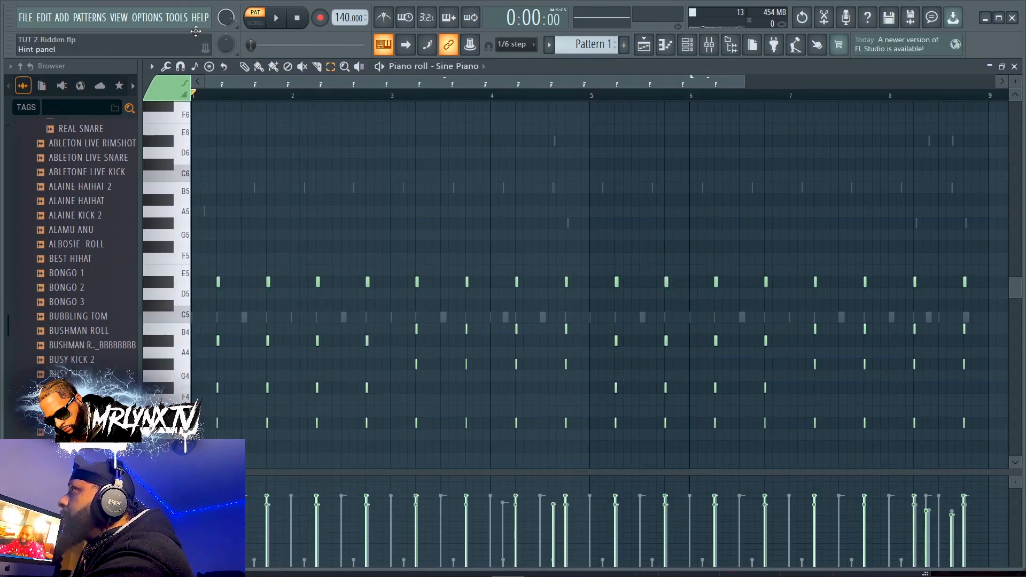
Step: Audition piano keys from C6 down to G4 and briefly play the pattern from the beginning
left_click(187, 178)
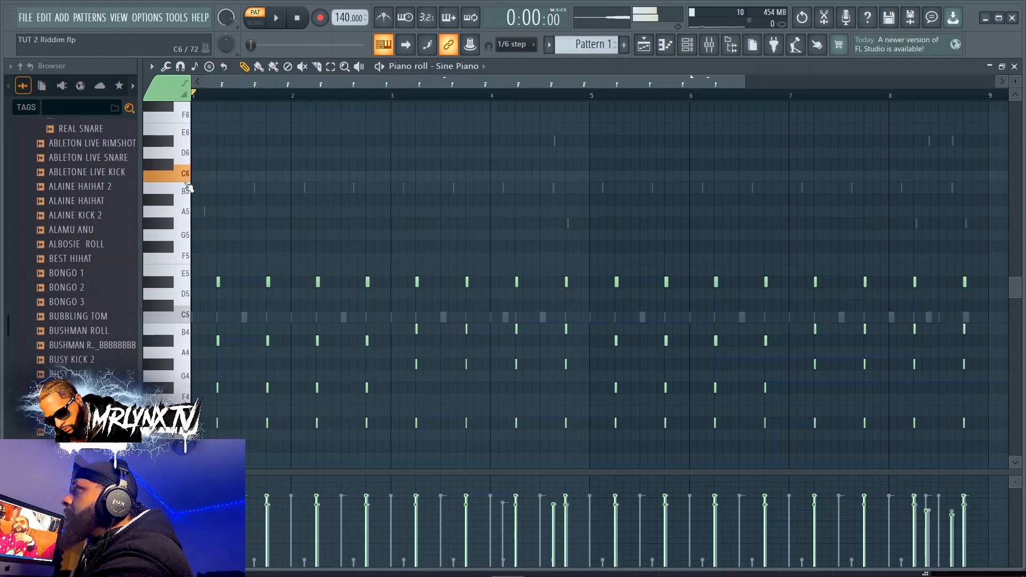
left_click(191, 285)
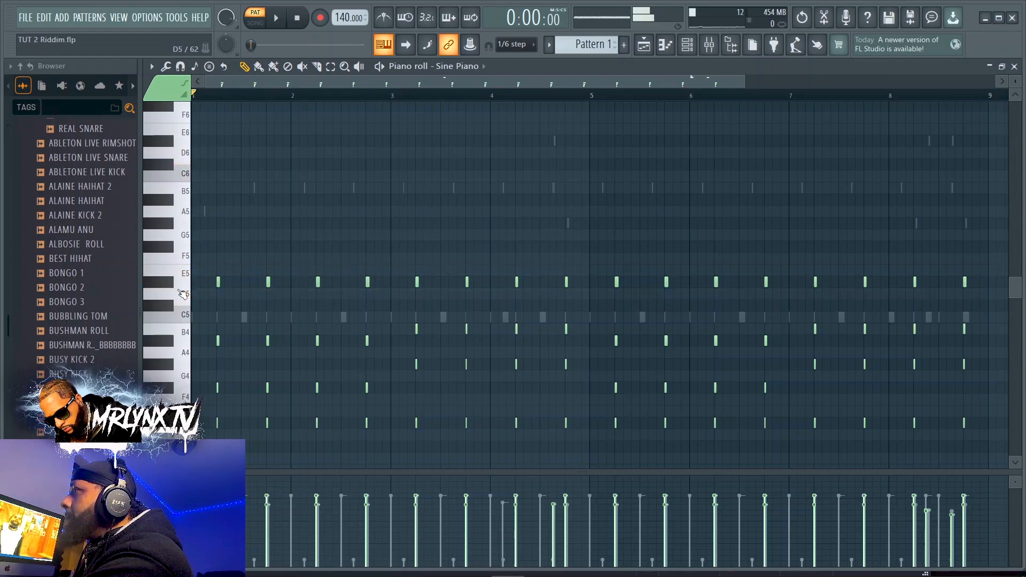
left_click(184, 330)
left_click(185, 353)
left_click(185, 377)
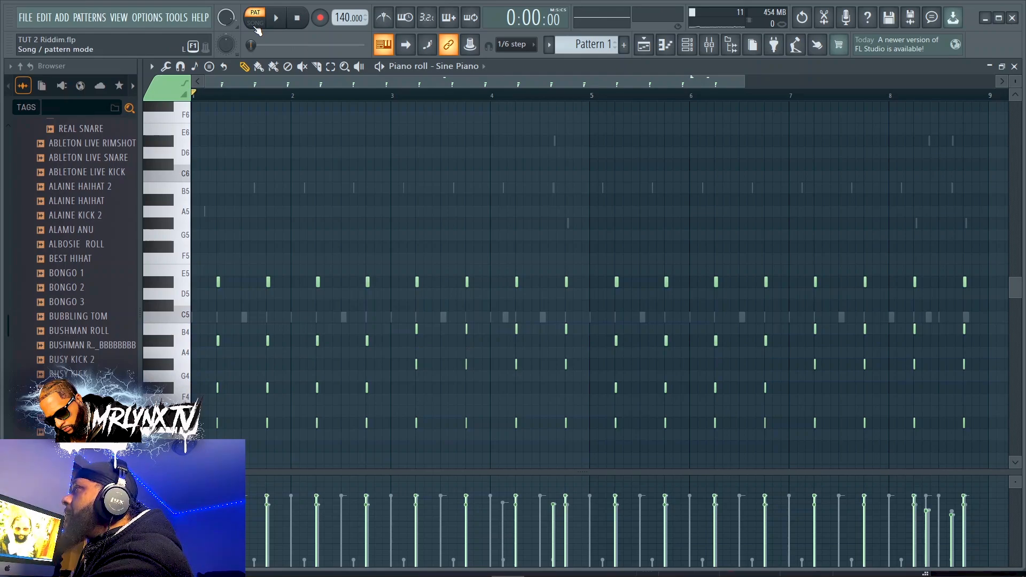
key("space")
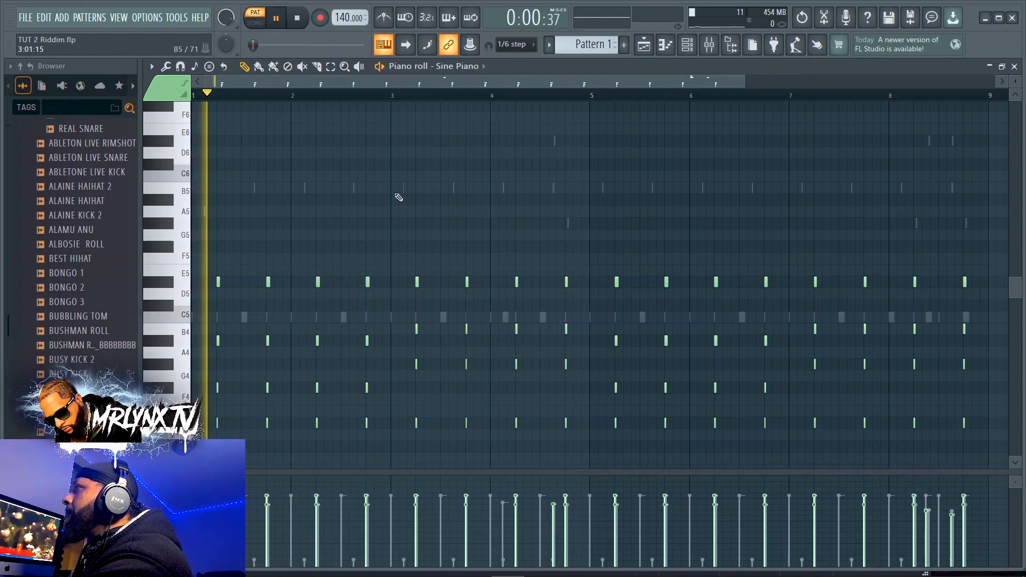
key("space")
Step: Select all the chord notes in the Sine Piano piano roll
left_click_drag(743, 77, 996, 76)
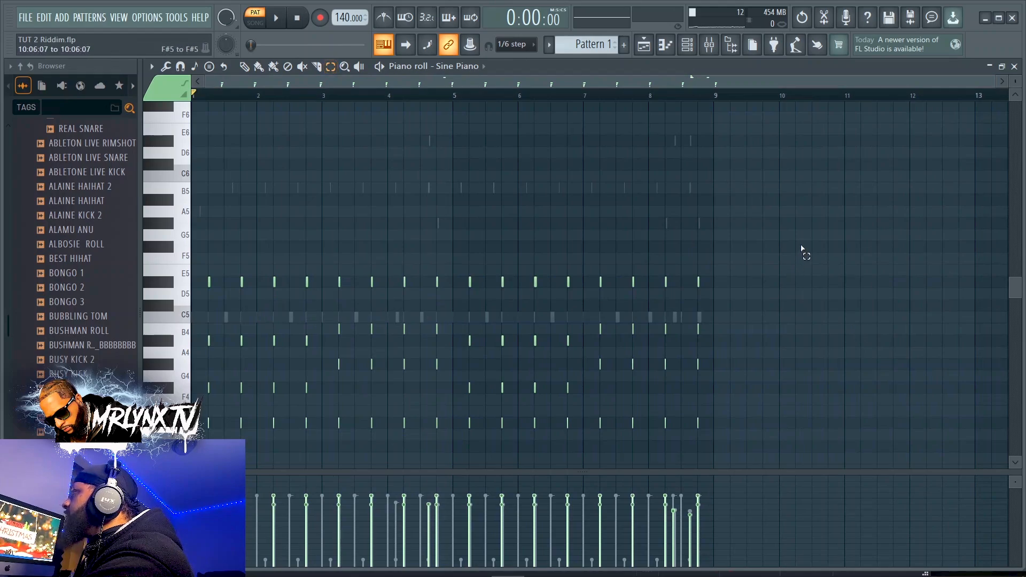
left_click_drag(802, 249, 194, 469)
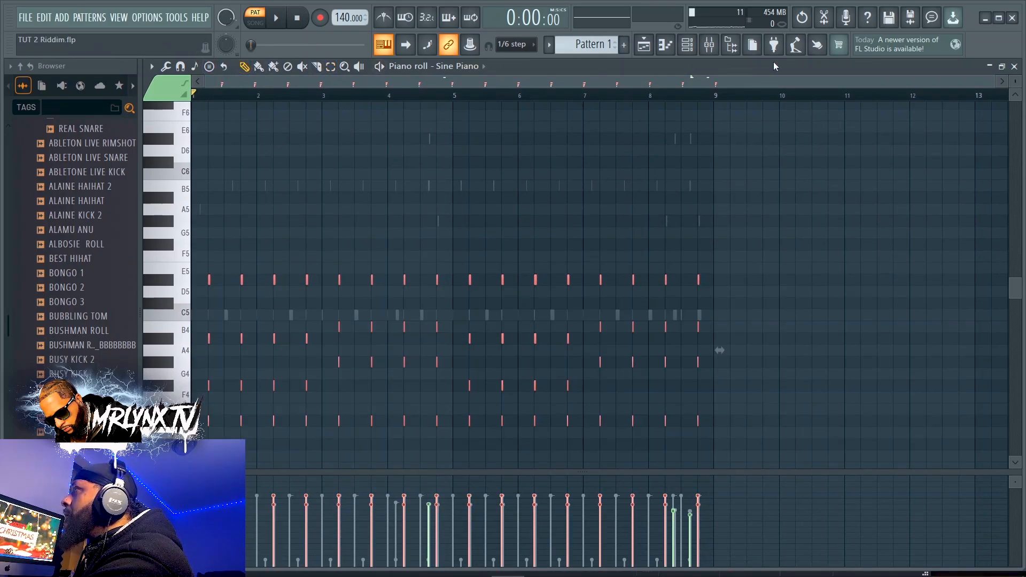
left_click_drag(992, 82, 333, 82)
Step: Audition D#5 and lower keys down to B3 on the Sine Piano keyboard
left_click(170, 279)
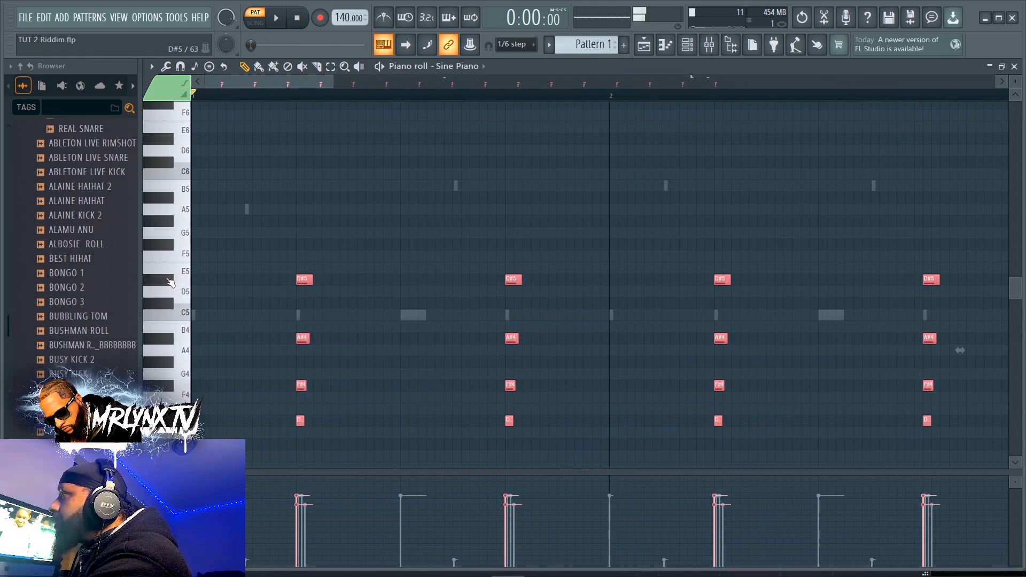
left_click(170, 279)
left_click(170, 279)
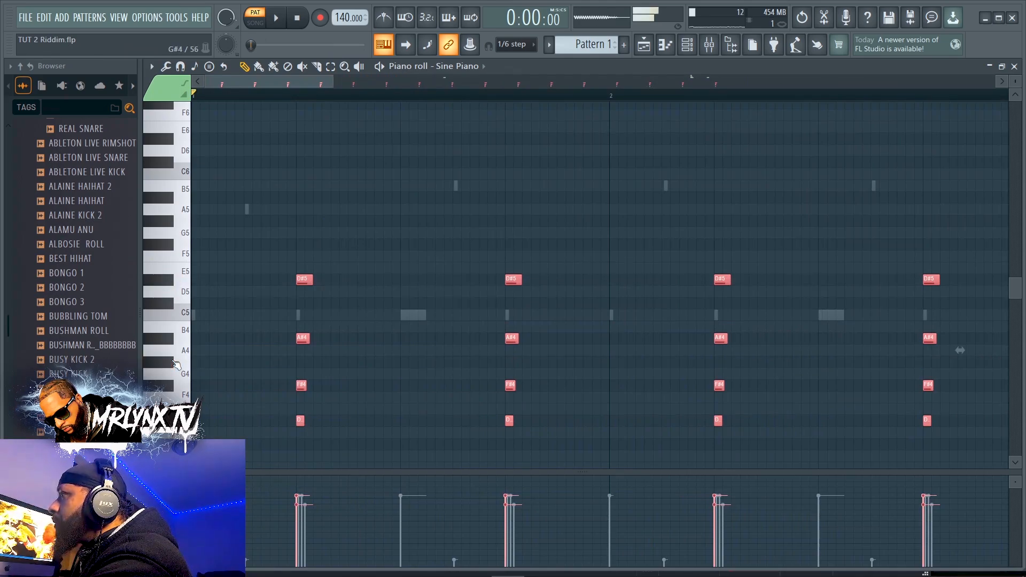
left_click(164, 372)
scroll(171, 375, "down", 3)
left_click(182, 376)
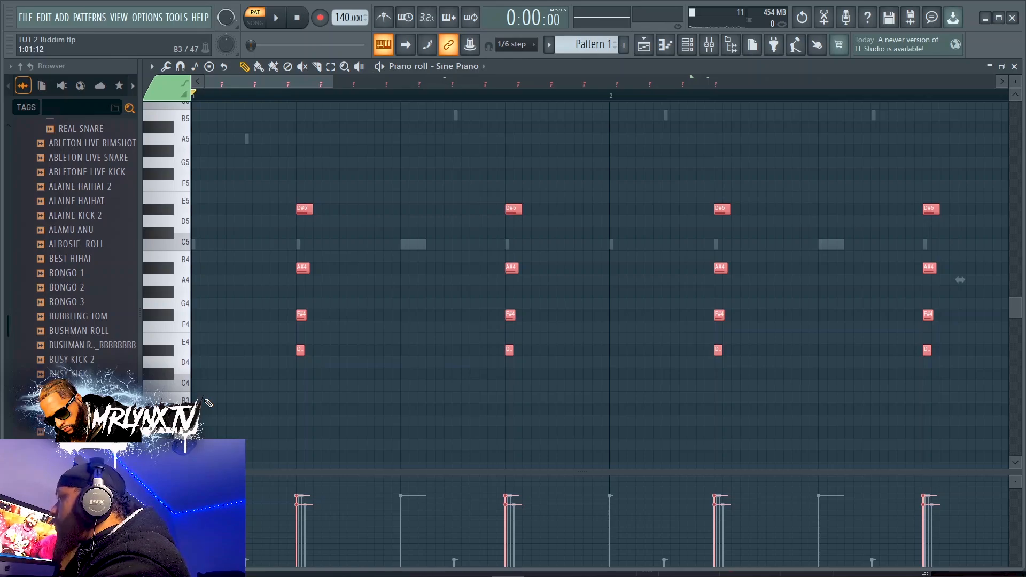
Step: Transpose the selected Sine Piano chords down one octave and briefly play the pattern
key("ctrl+Down")
key("space")
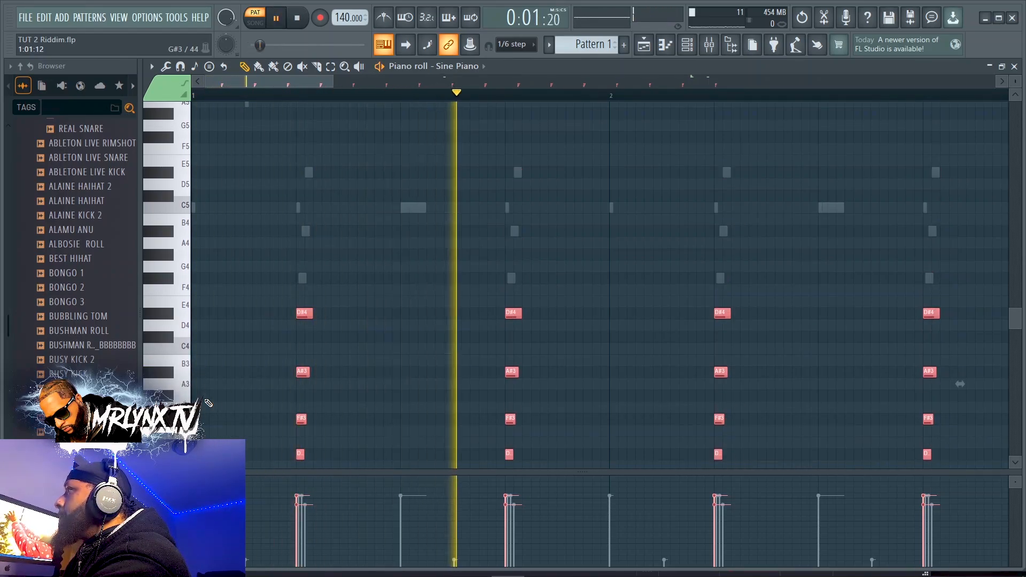
key("space")
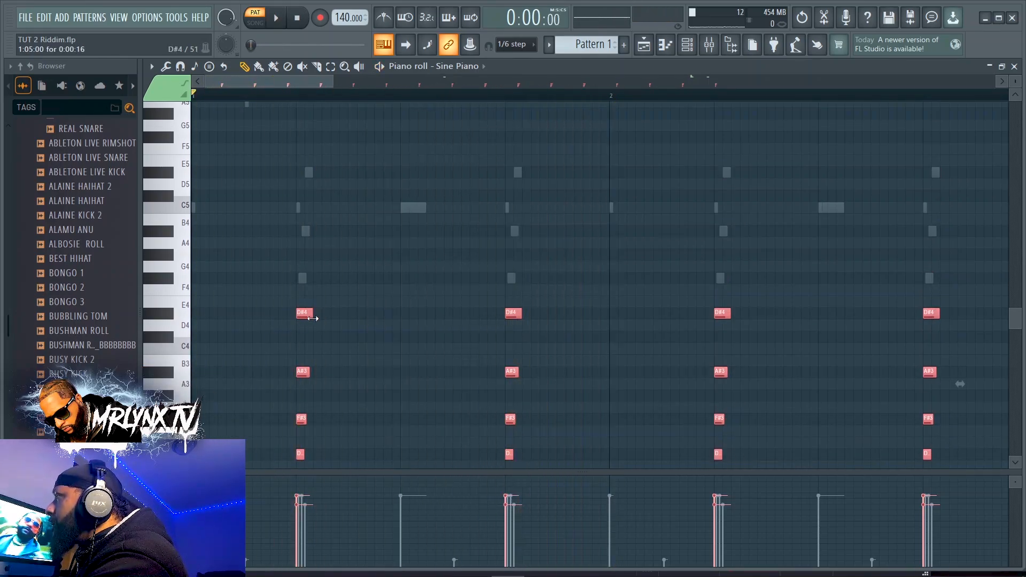
Step: Shift all the selected chords about two steps later, keep their notes short, and check the timing during playback
left_click_drag(312, 319, 348, 315)
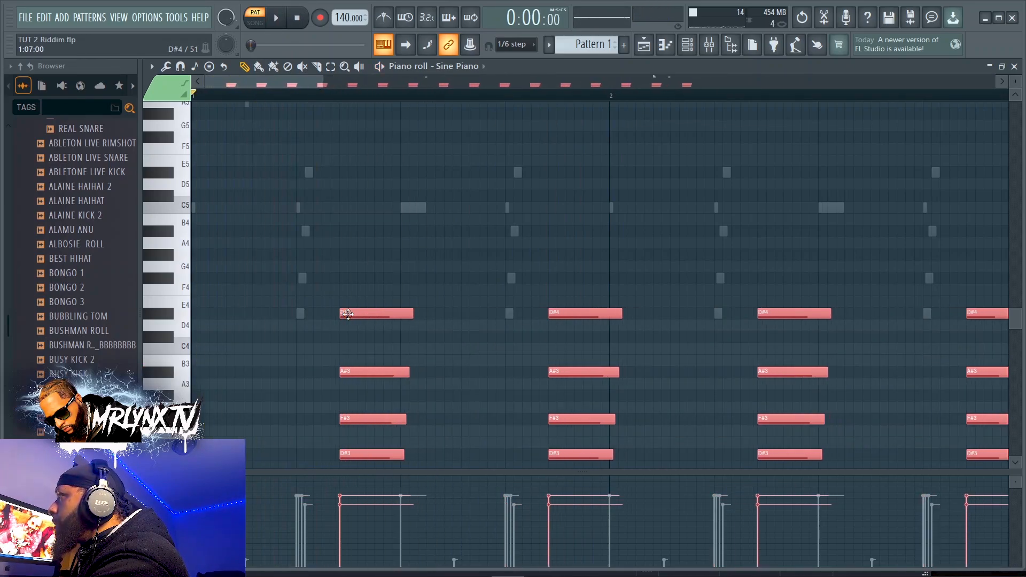
left_click_drag(413, 314, 349, 329)
key("space")
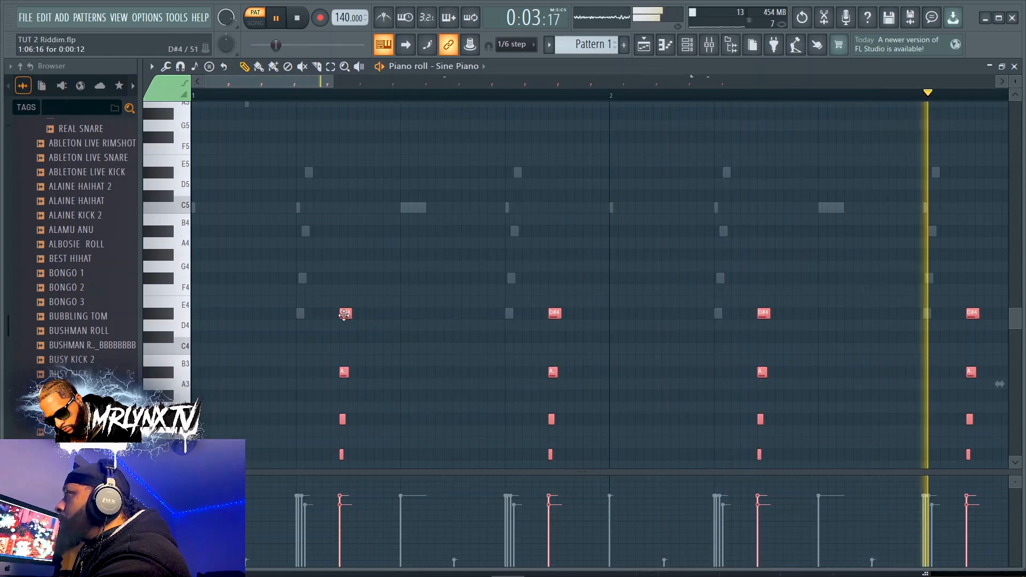
left_click_drag(344, 316, 352, 315)
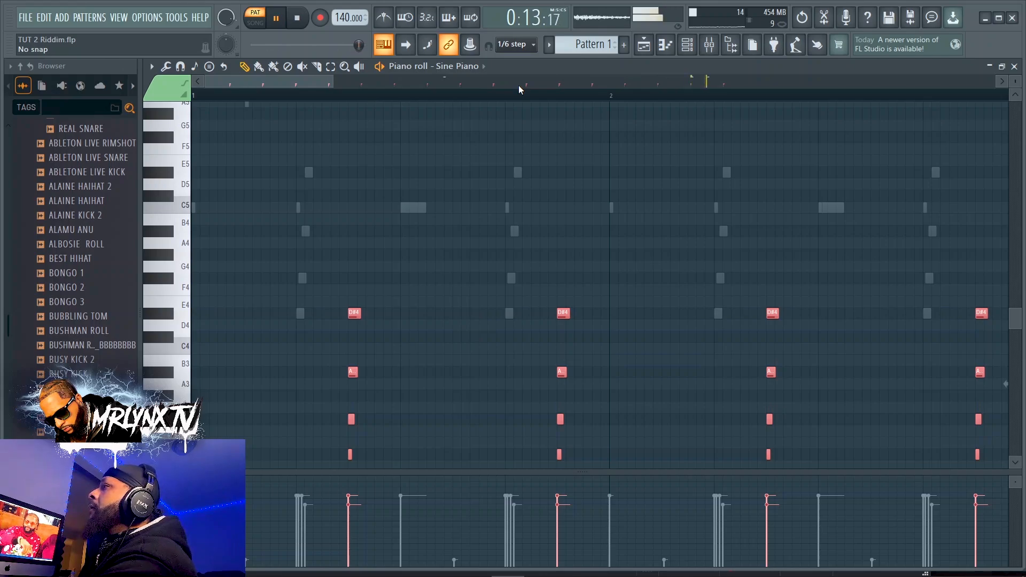
key("space")
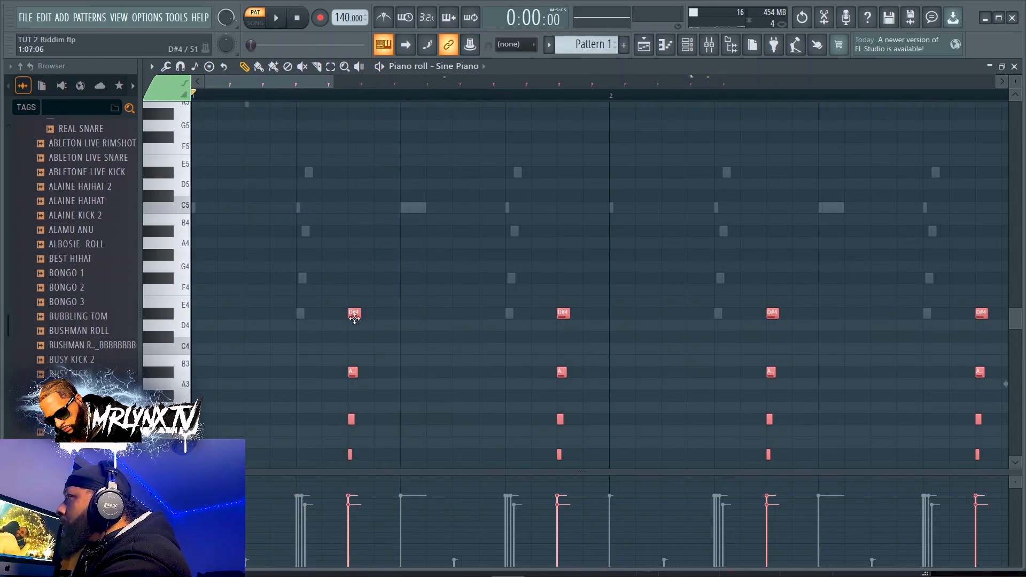
Step: With snap set to none, nudge the chords so the first starts at 1:07:04, and lengthen all notes slightly during playback
left_click_drag(355, 319, 359, 319)
key("space")
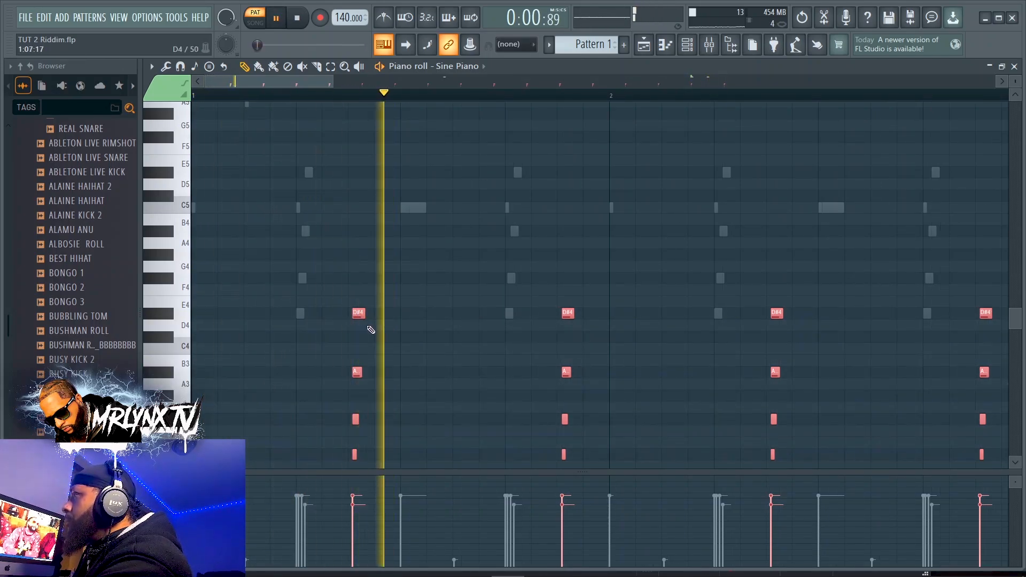
left_click_drag(364, 316, 368, 315)
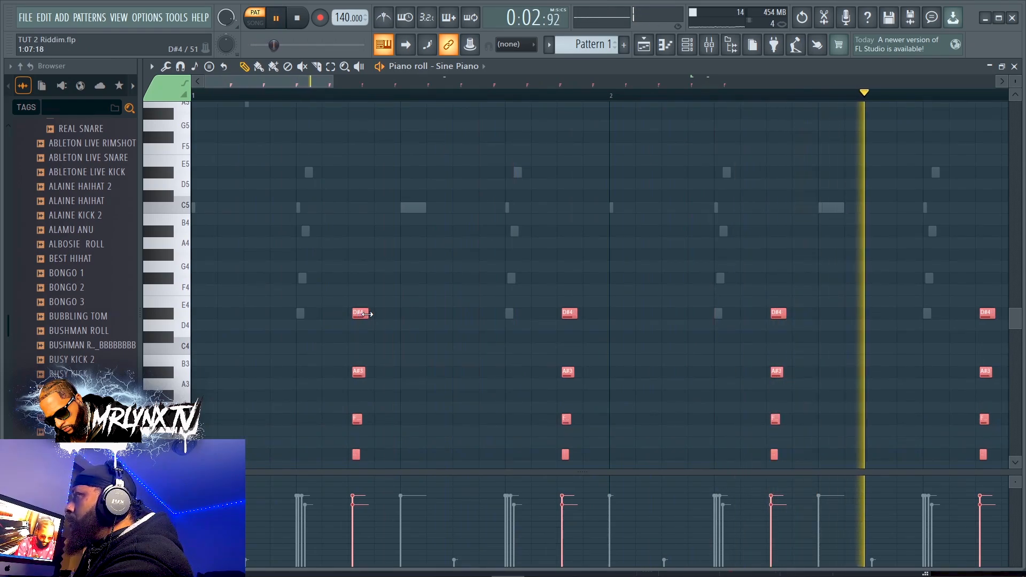
Step: Delete the top D#4 note from each Sine Piano chord in bars 1 and 2
scroll(376, 360, "down", 3)
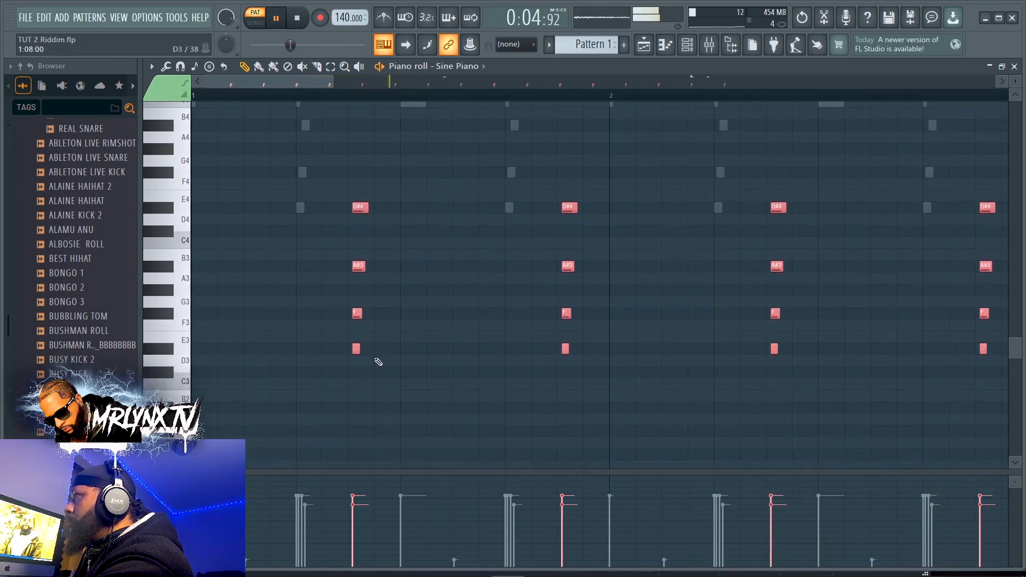
right_click(359, 208)
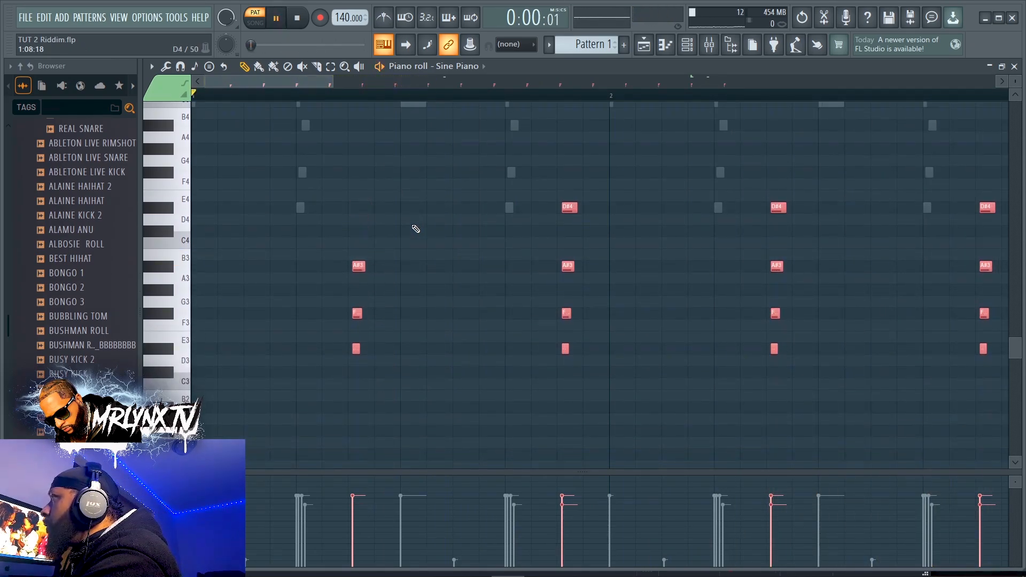
key("space")
right_click(568, 208)
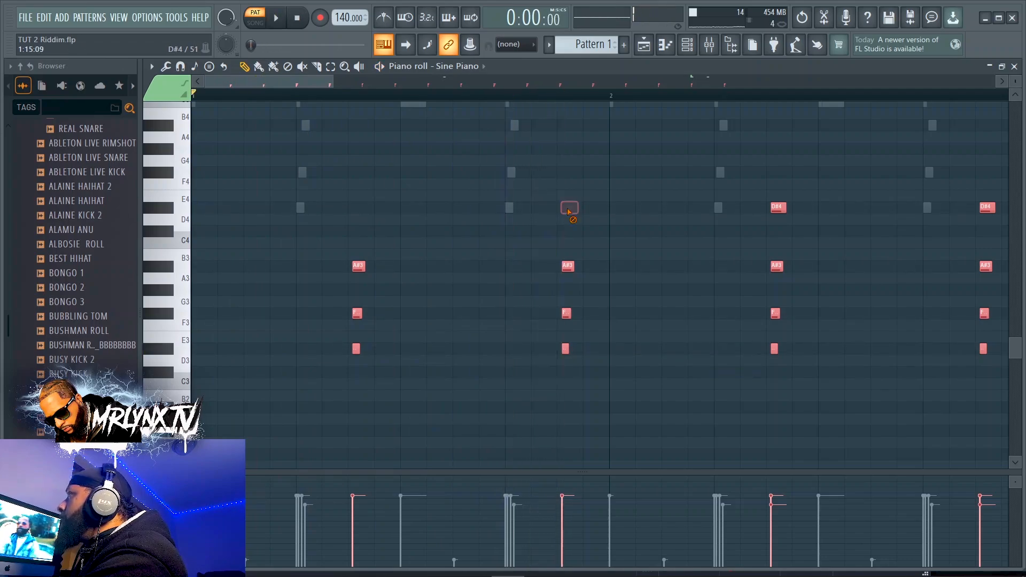
left_click_drag(323, 84, 363, 89)
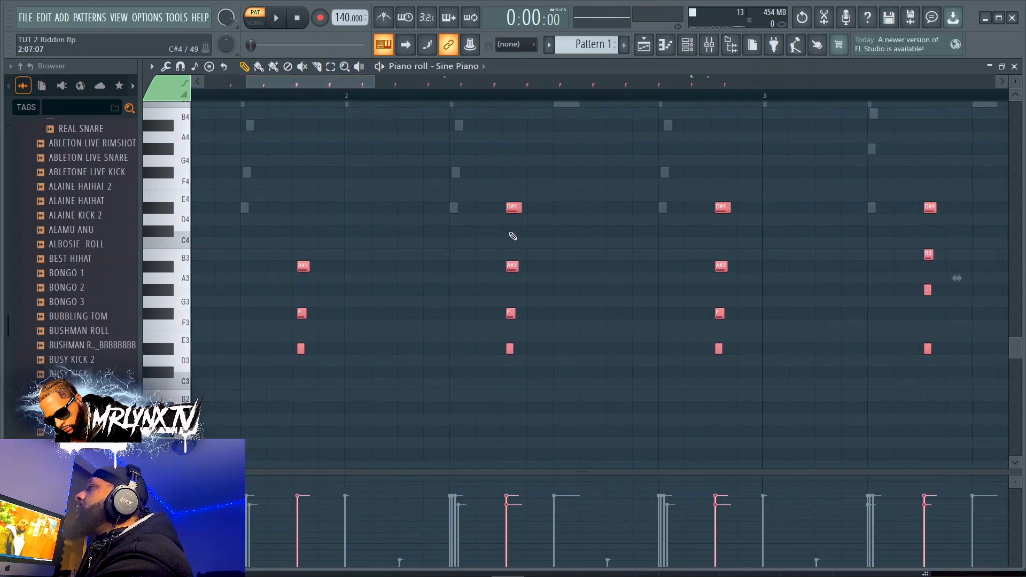
right_click(515, 213)
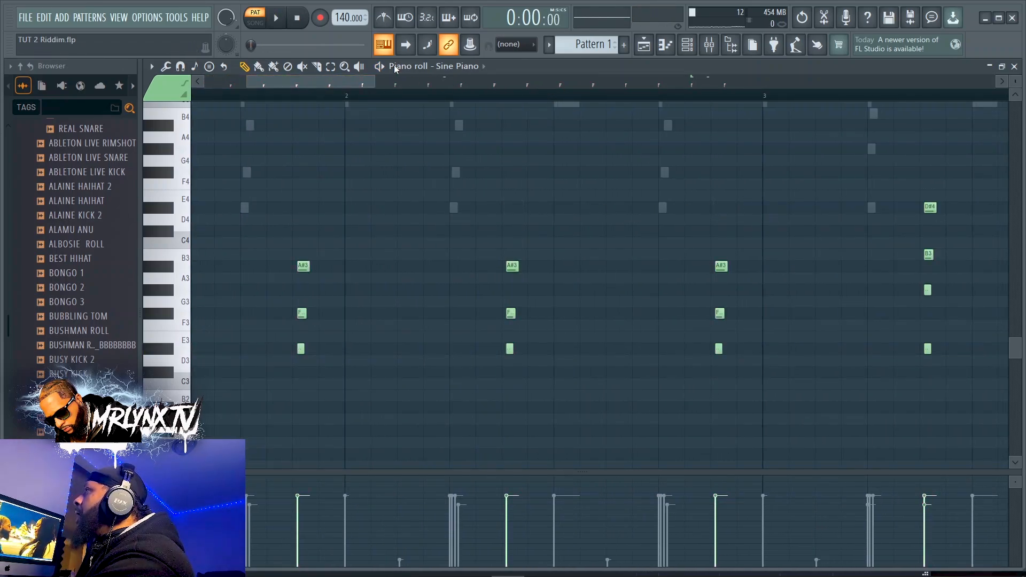
Step: Delete the top D#4 note from the remaining Sine Piano chords in bars 3 through 8
scroll(397, 91, "right", 6)
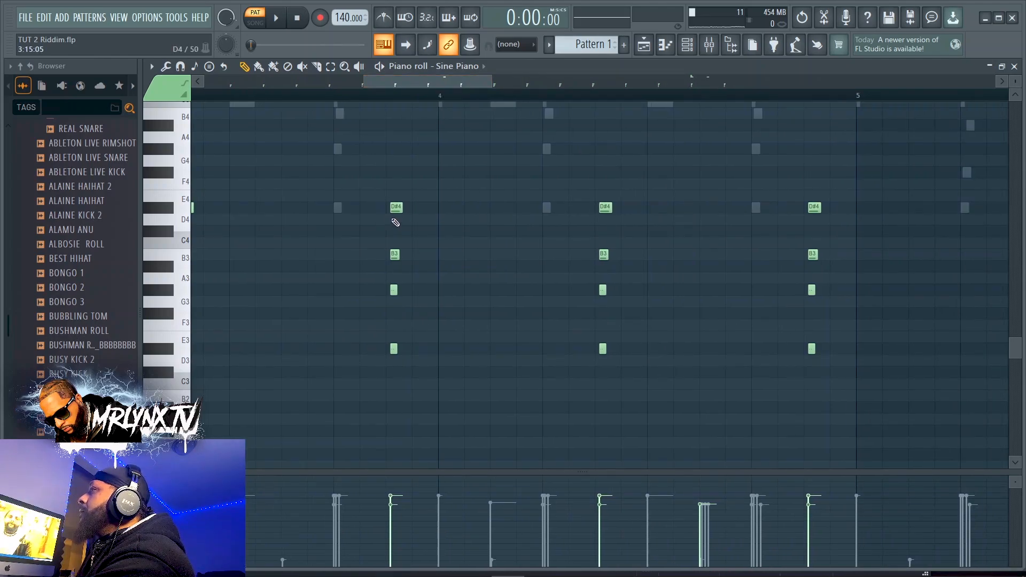
mouse_move(420, 80)
left_mouse_down()
mouse_move(363, 99)
mouse_move(435, 91)
left_mouse_up()
right_click(550, 208)
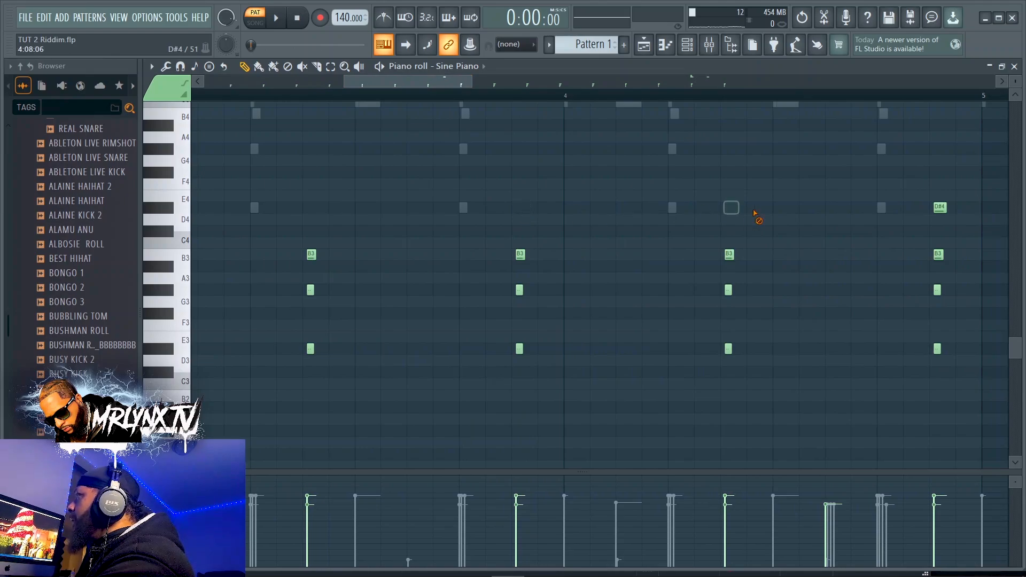
left_click_drag(441, 79, 647, 96)
right_click(686, 208)
right_click(351, 207)
right_click(558, 207)
right_click(769, 208)
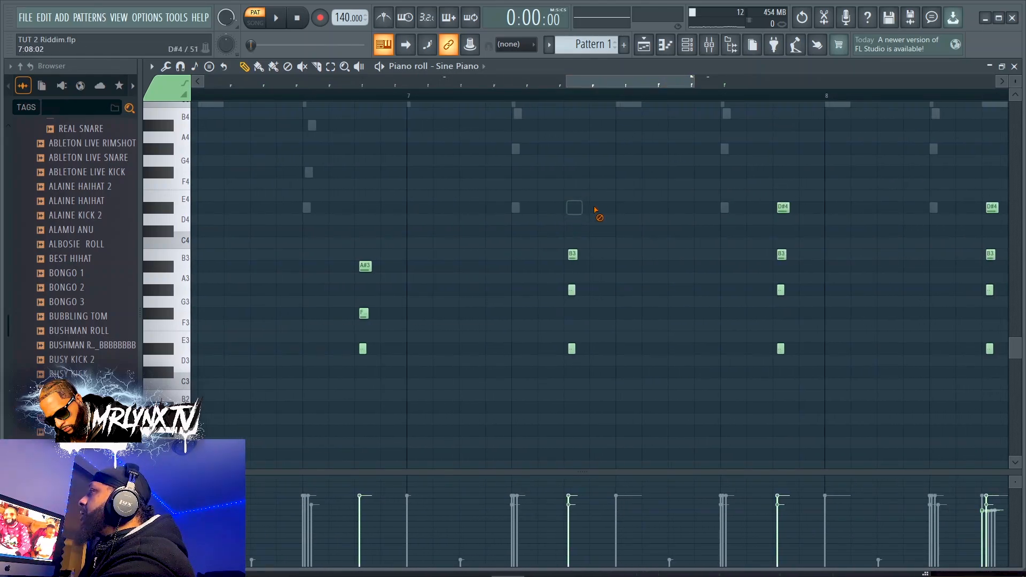
left_click_drag(644, 89, 716, 105)
right_click(532, 209)
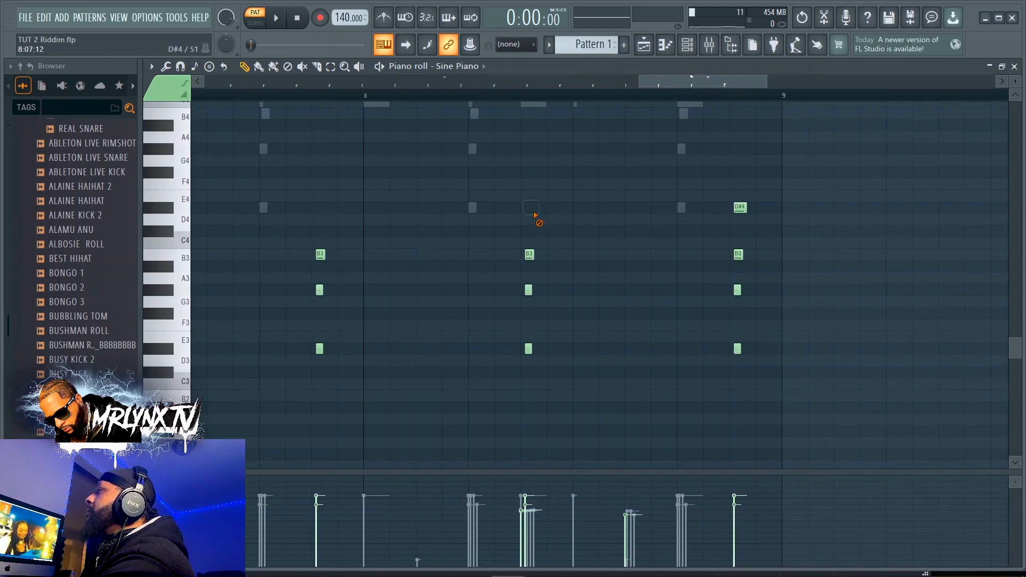
Step: Lengthen D#3 and F#3 in the first chord of bar 1 to match its A#3, and play the pattern
left_click_drag(681, 83, 206, 156)
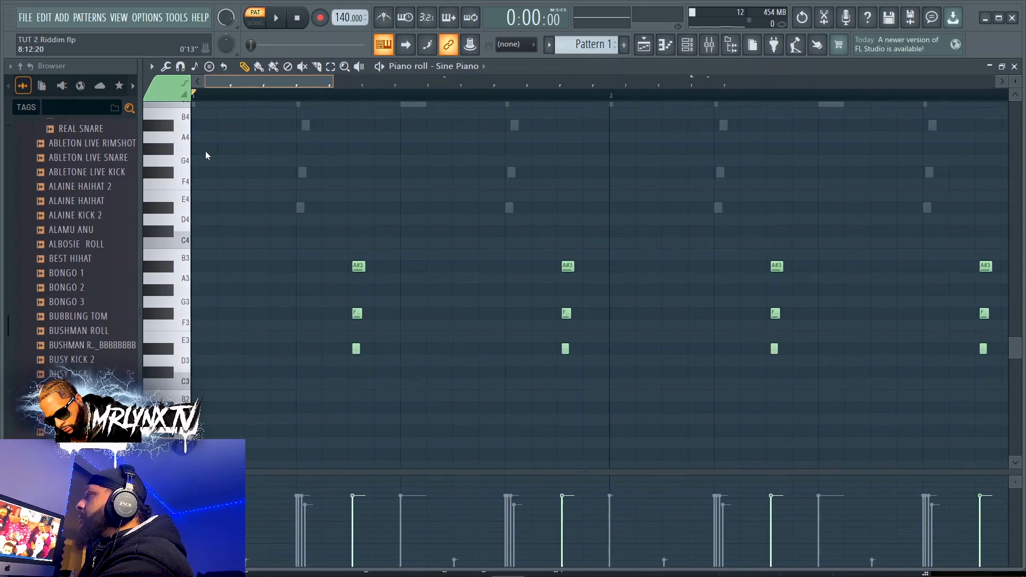
left_click_drag(330, 86, 257, 86)
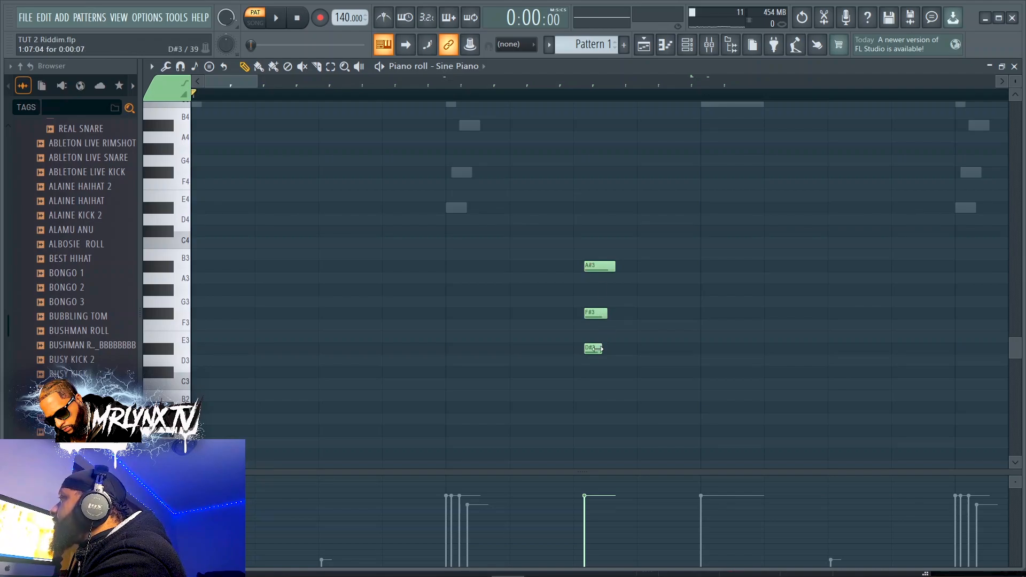
right_click(591, 350)
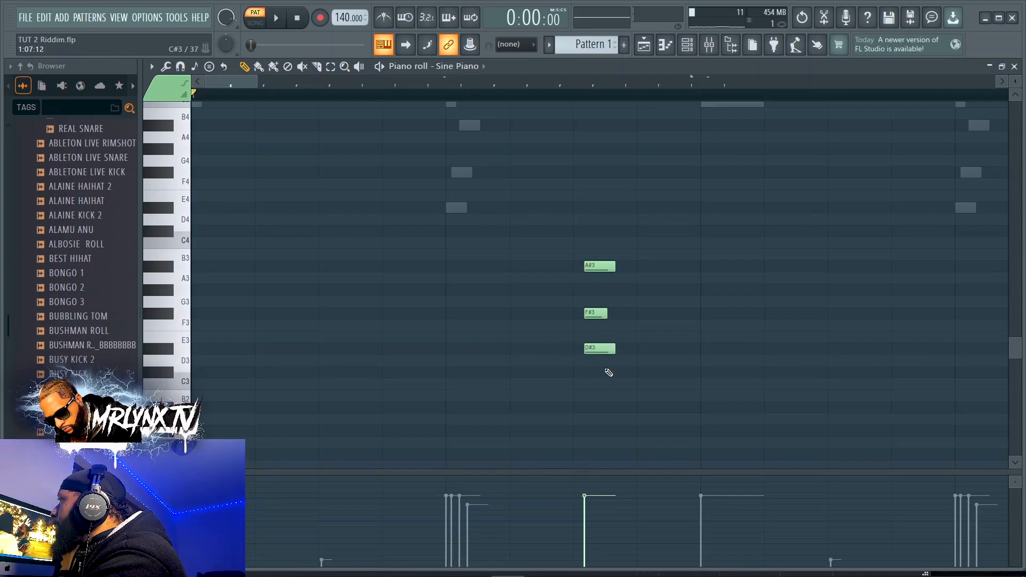
left_click(588, 314)
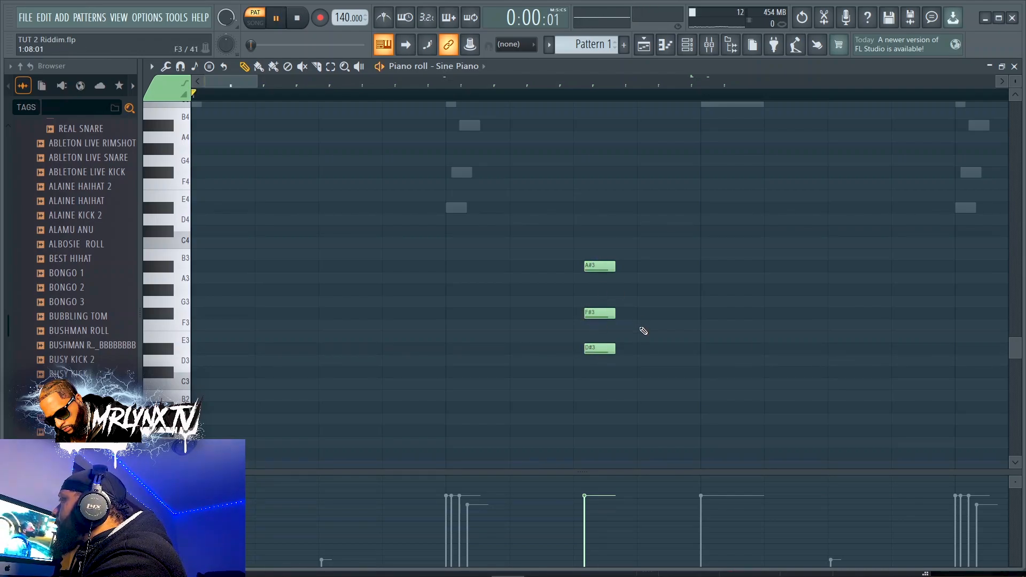
key("space")
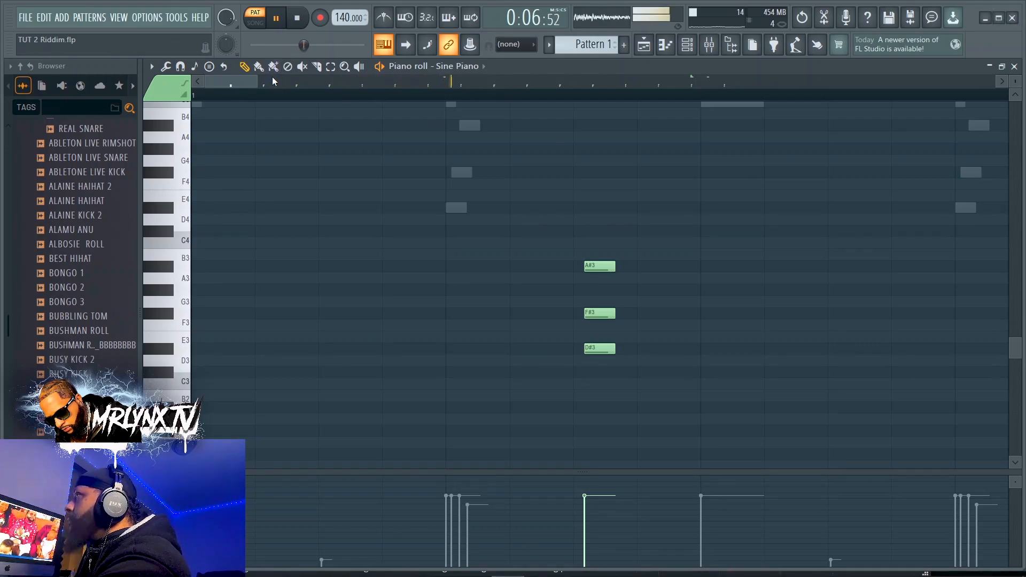
key("space")
Step: With 1/6 step snapping, match F#3 and D#3 in bar 1's second chord to the length of its A#3
left_click_drag(257, 81, 286, 97)
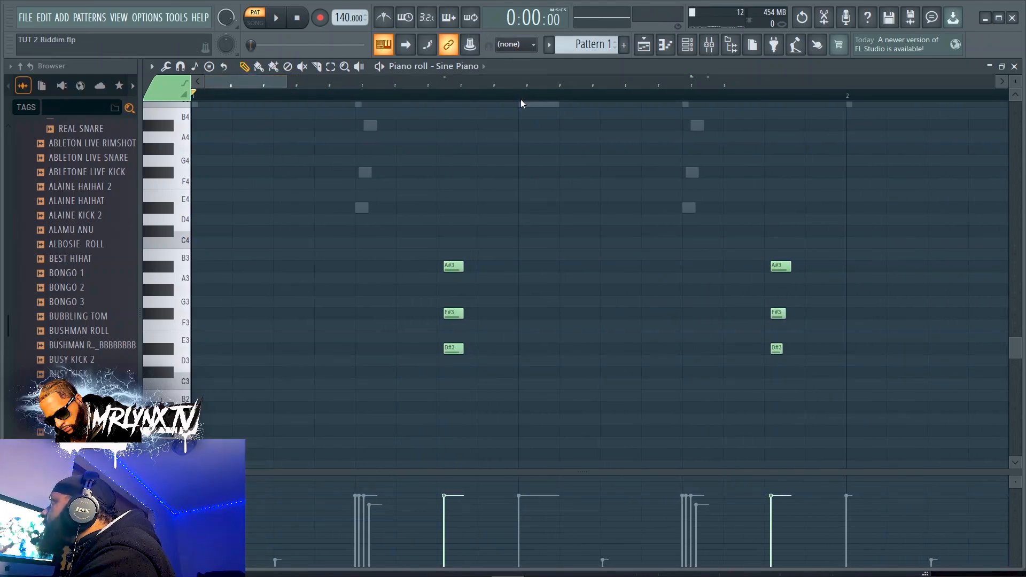
left_click_drag(285, 79, 278, 99)
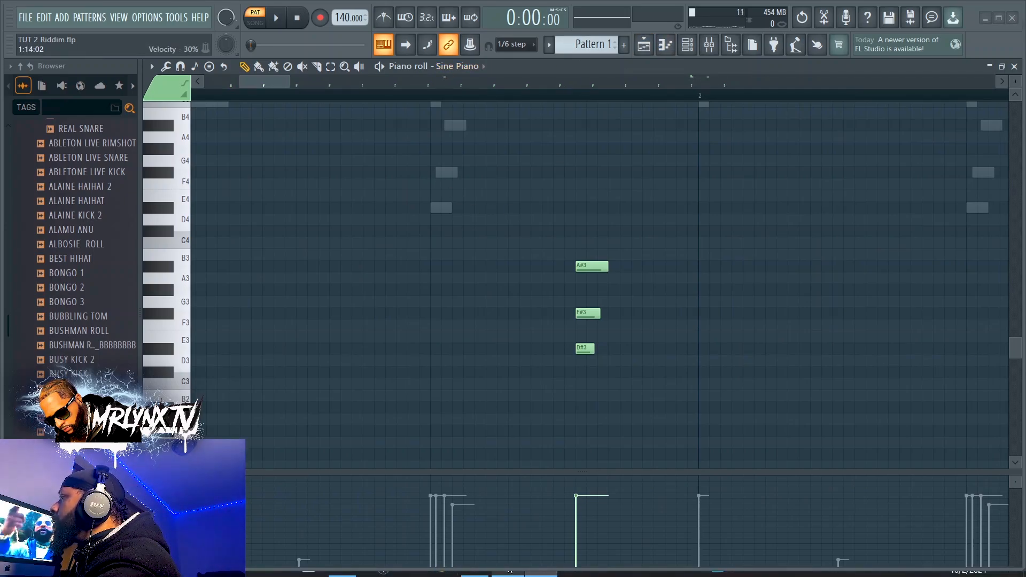
left_click(582, 315)
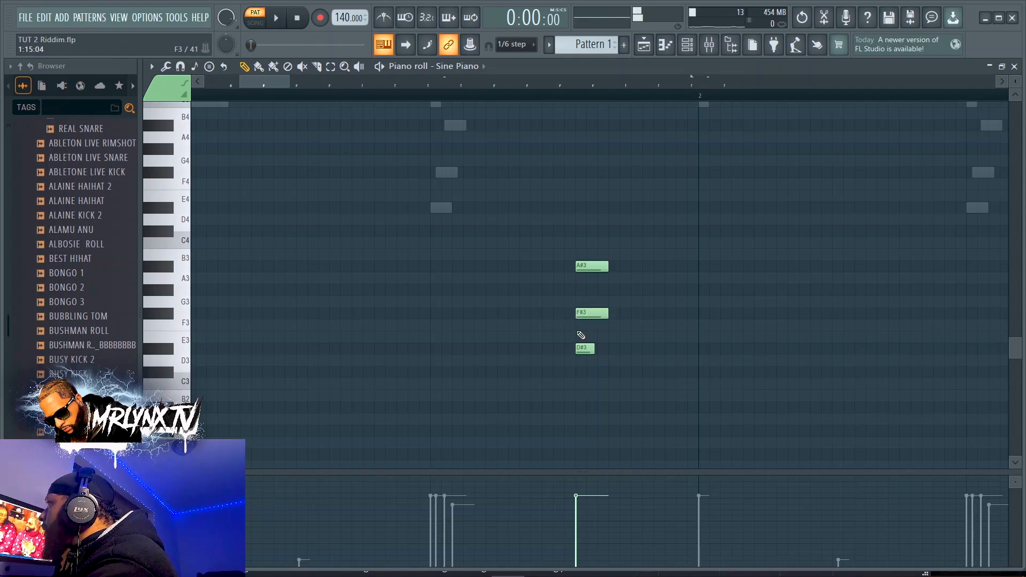
left_click(578, 350)
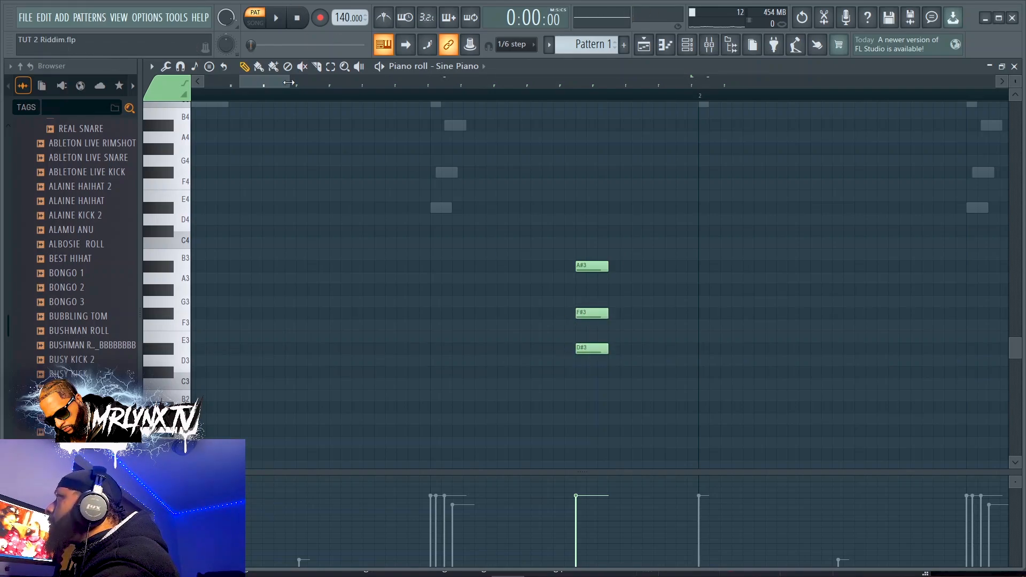
Step: Make F#3 and D#3 in the first chord of bar 2 as long as its A#3
left_click_drag(284, 89, 323, 89)
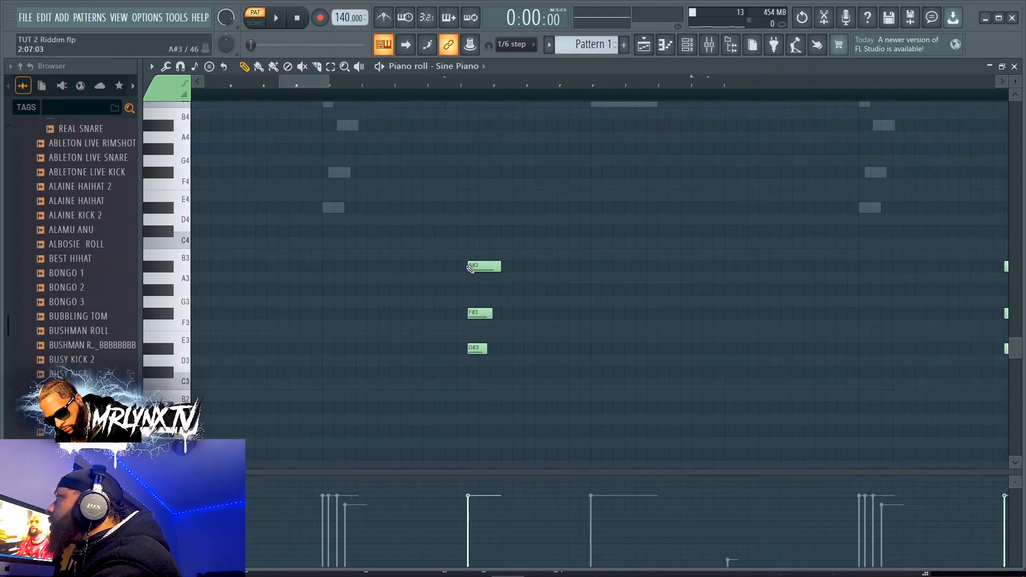
left_click(476, 273)
left_click(472, 316)
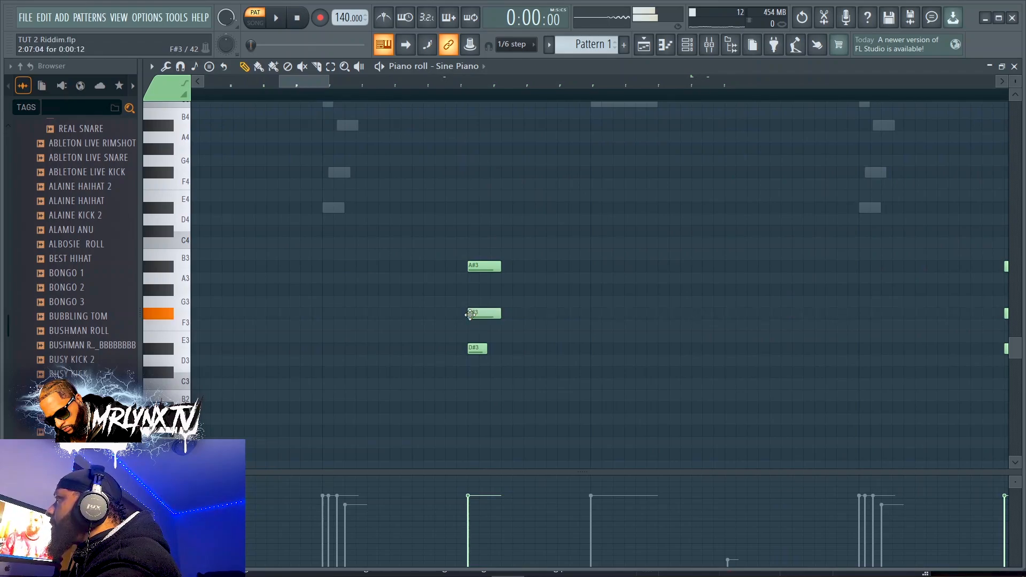
left_click(477, 351)
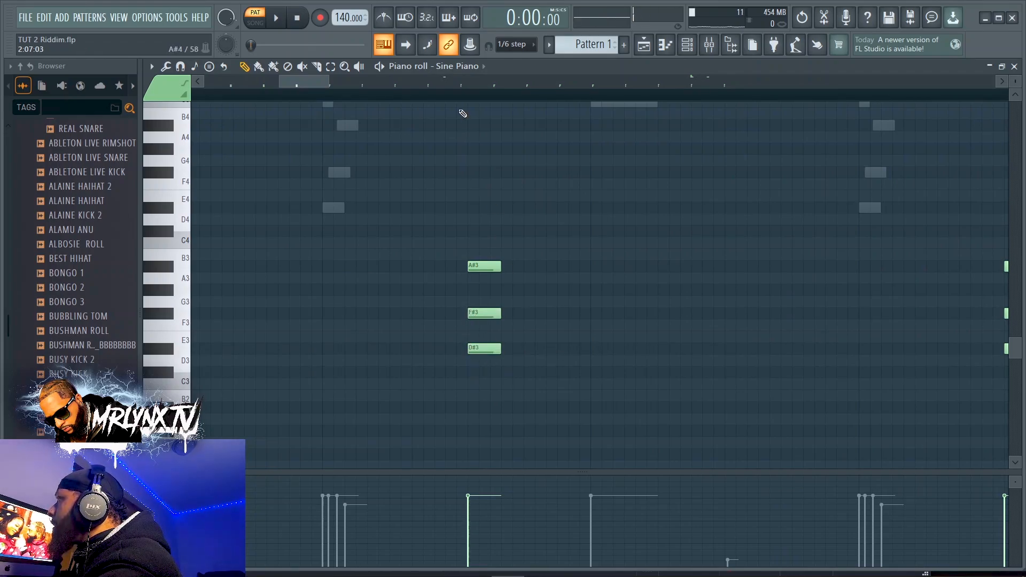
Step: Extend F#3 and D#3 in the second chord of bar 2 to the length of its A#3
left_click_drag(315, 87, 354, 101)
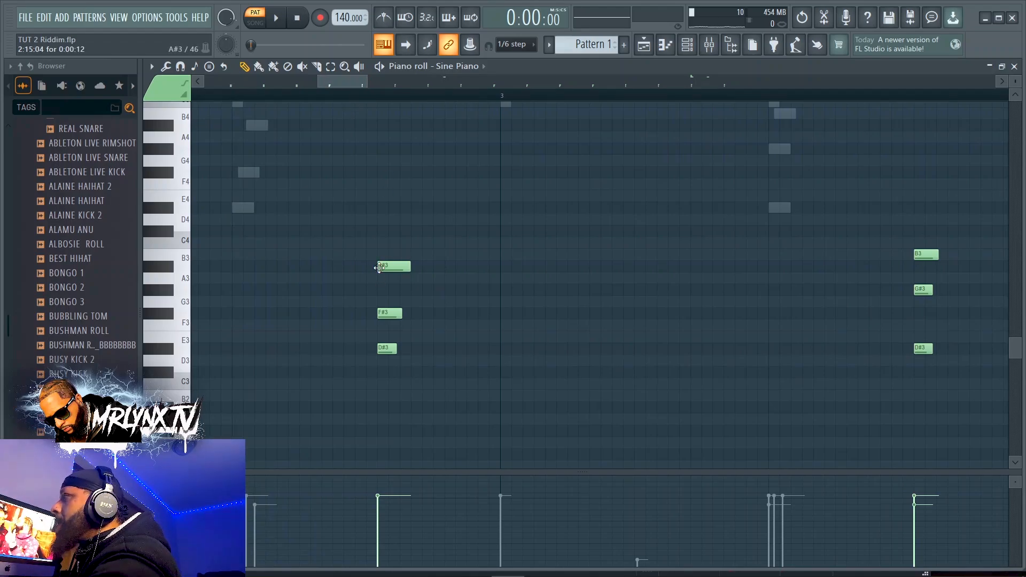
left_click(381, 269)
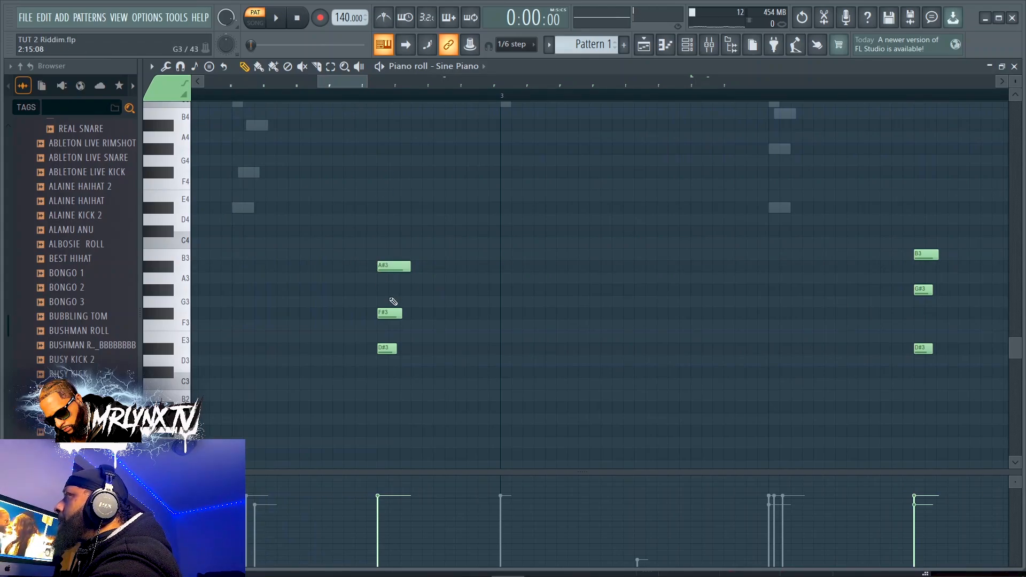
left_click(382, 315)
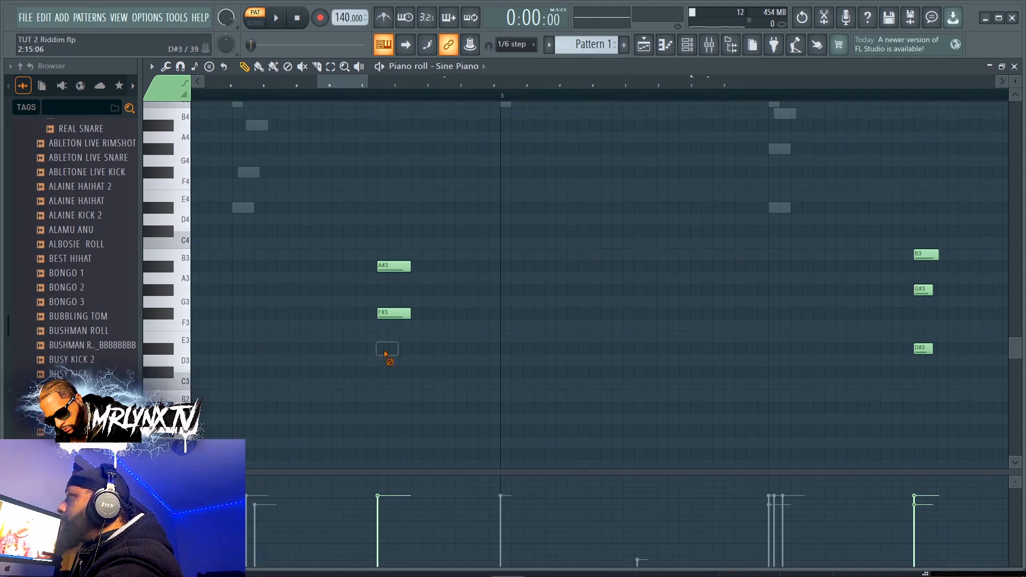
left_click(384, 351)
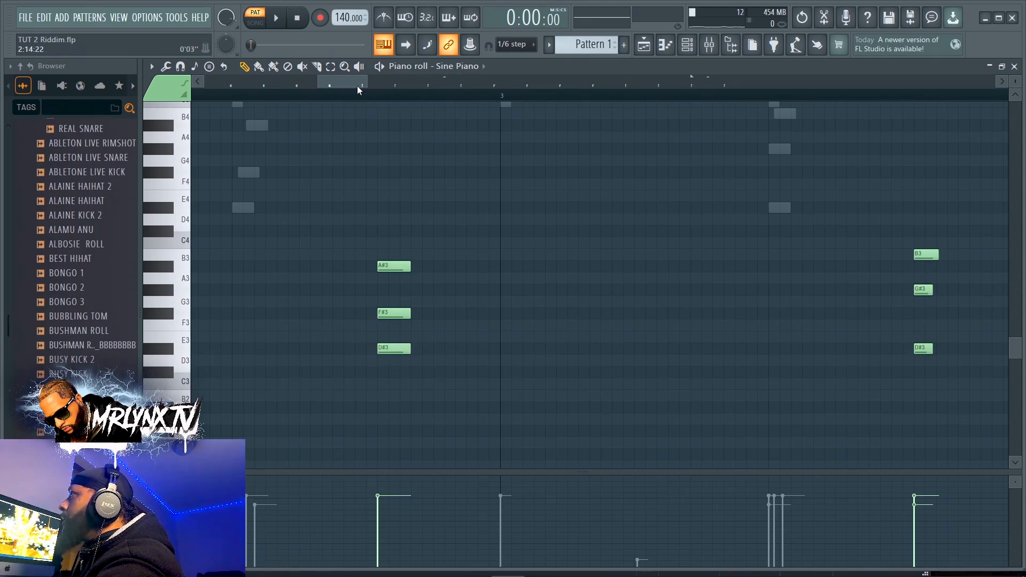
Step: Lengthen B3, G#3 and D#3 in the first chord of bar 3 to match the chords in bar 2
left_click_drag(352, 86, 363, 89)
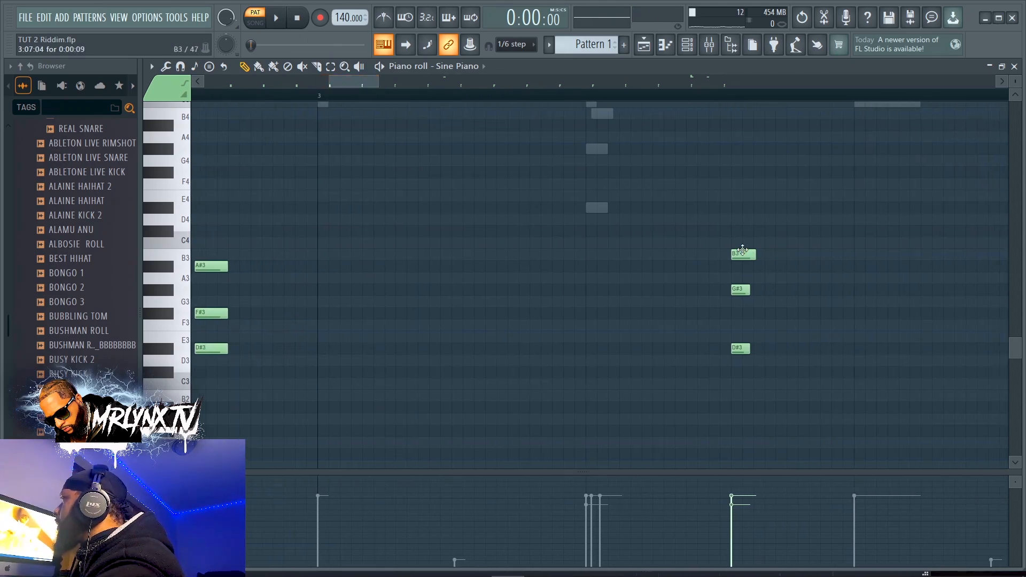
right_click(735, 291)
left_click(735, 292)
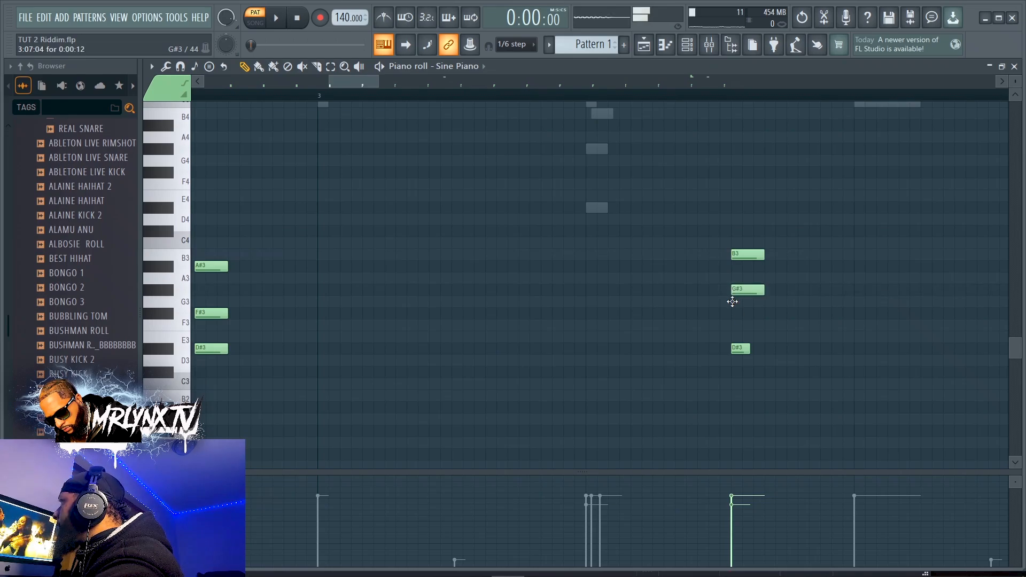
left_click(736, 350)
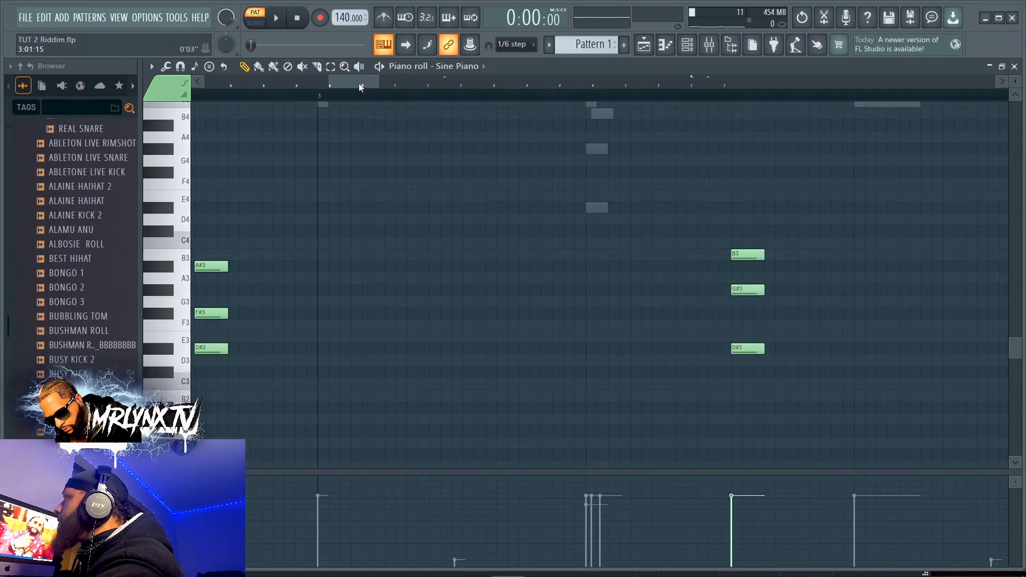
Step: Extend B3, G#3 and D#3 in bar 3's second chord to the length of the first chord
left_click_drag(359, 85, 409, 86)
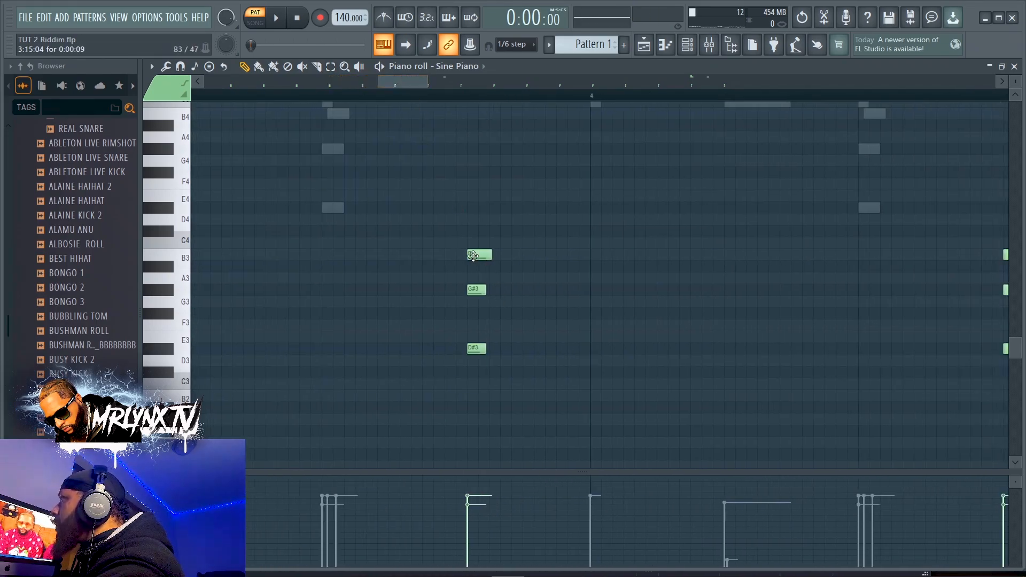
left_click(473, 256)
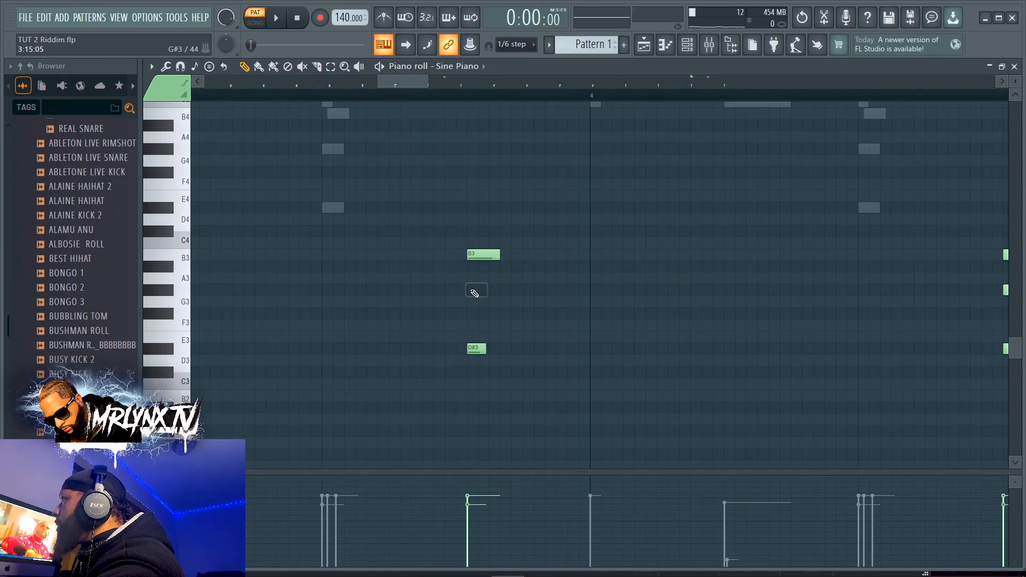
left_click(475, 291)
left_click(470, 351)
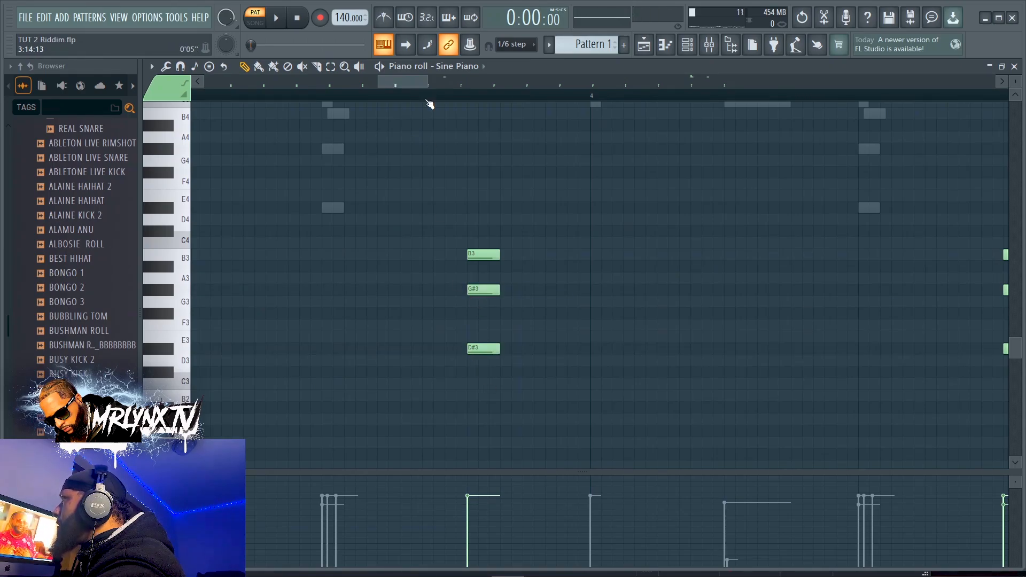
Step: Give B3, G#3 and D#3 in the first chord of bar 4 the same length as bar 3's chords
left_click_drag(409, 84, 441, 91)
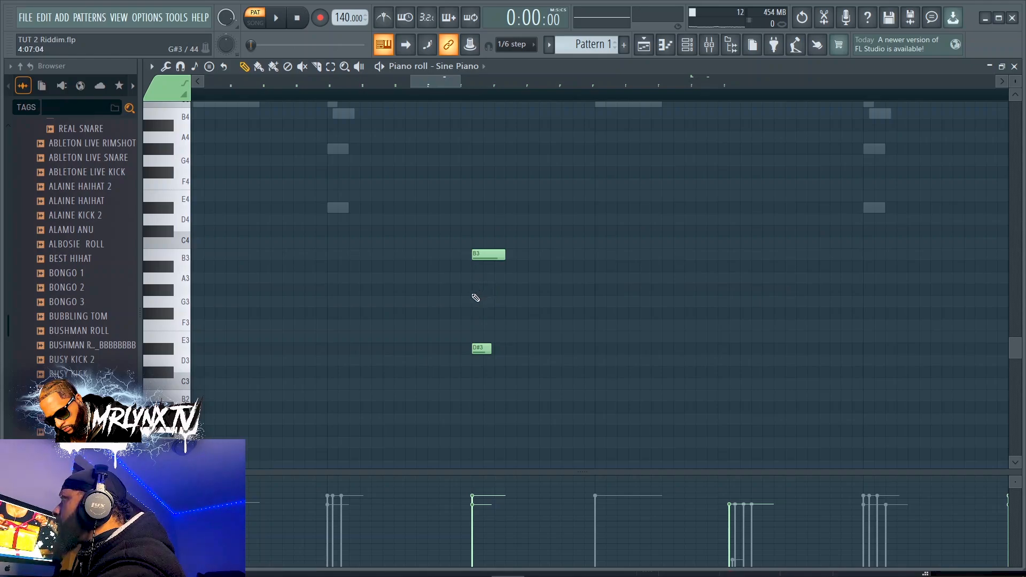
left_click(474, 291)
left_click(480, 351)
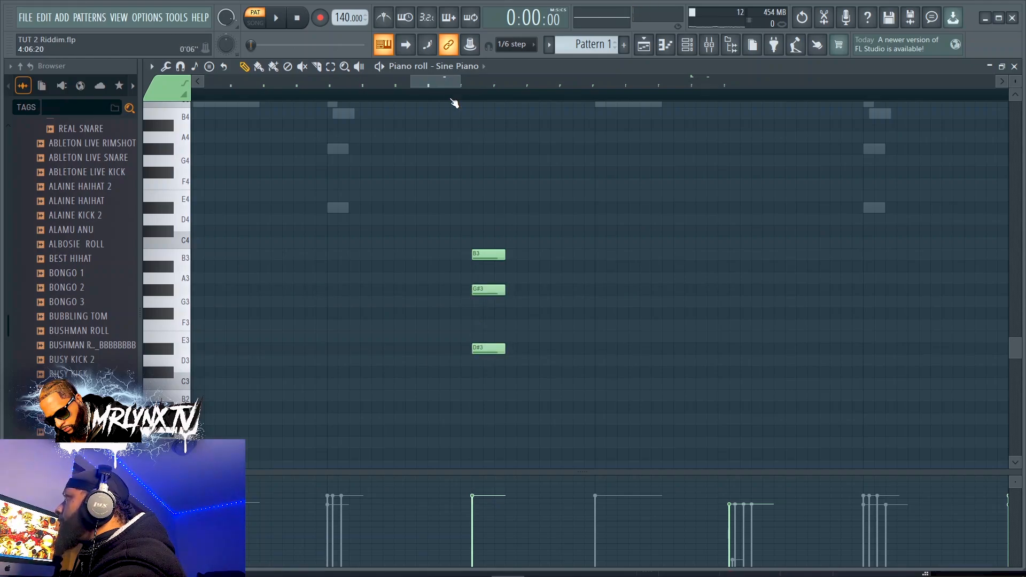
Step: Make all three notes of the second chord in bar 4 as long as those in its first chord
left_click_drag(451, 85, 475, 94)
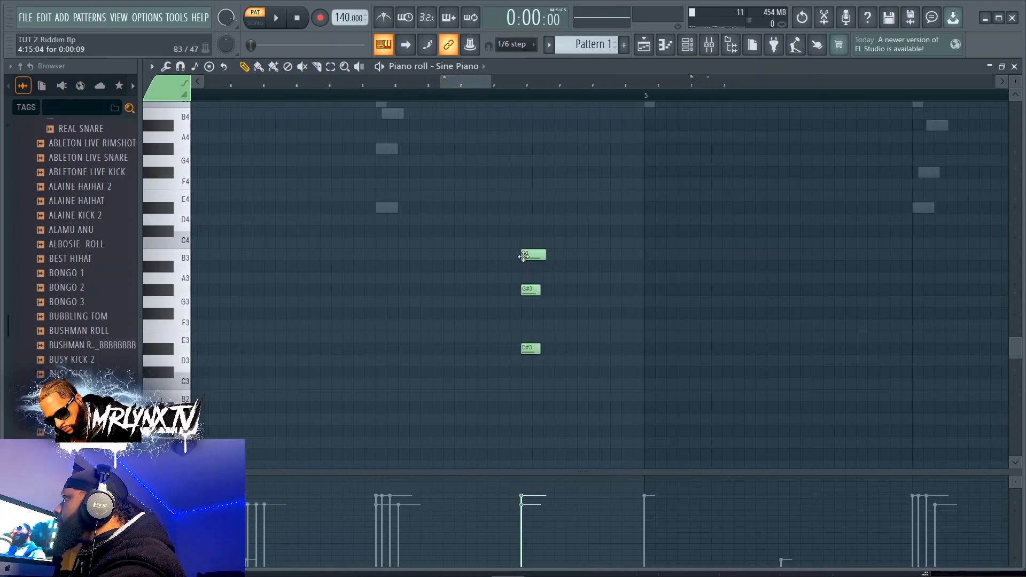
left_click(526, 255)
left_click(526, 291)
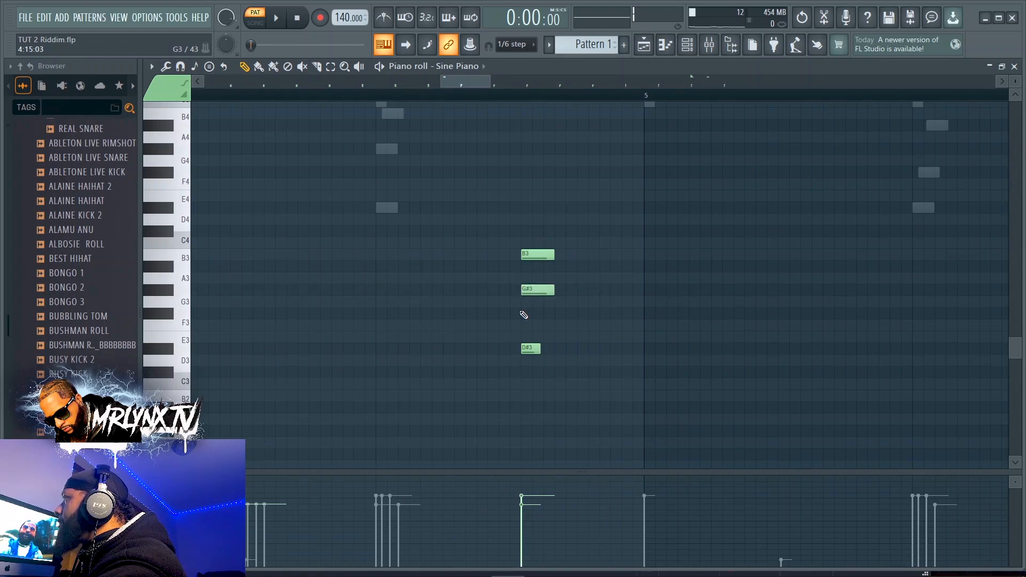
left_click(525, 350)
Step: Play the pattern to check the evened-out Sine Piano chords across all eight bars, and select all of them
left_click_drag(455, 84, 313, 119)
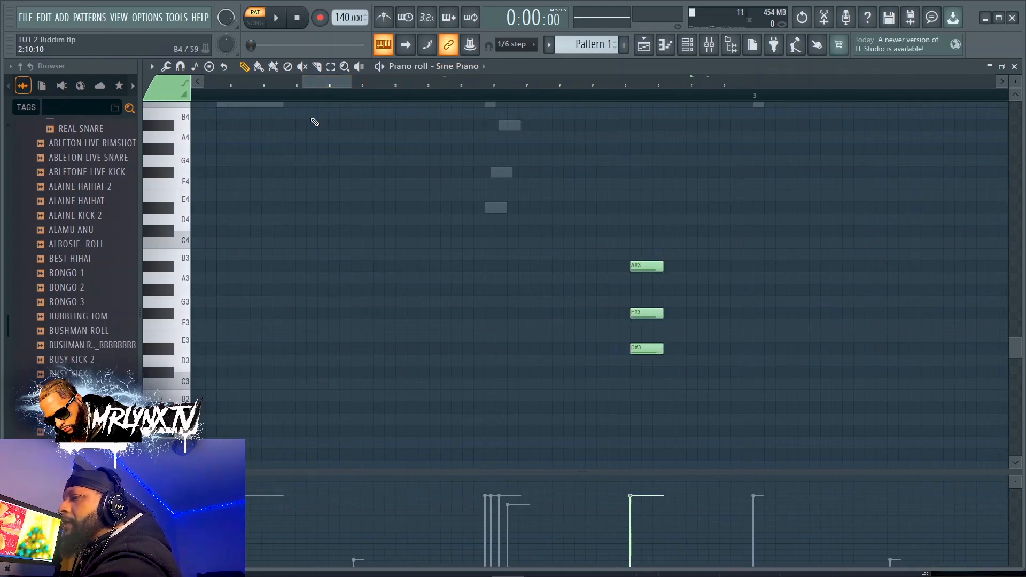
left_click_drag(330, 85, 271, 99)
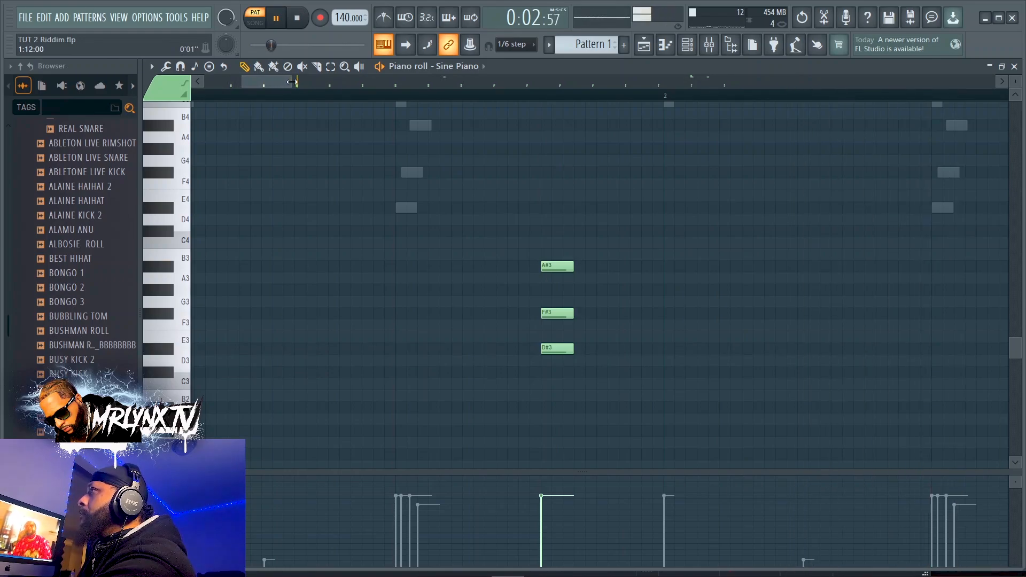
left_click_drag(292, 82, 868, 179)
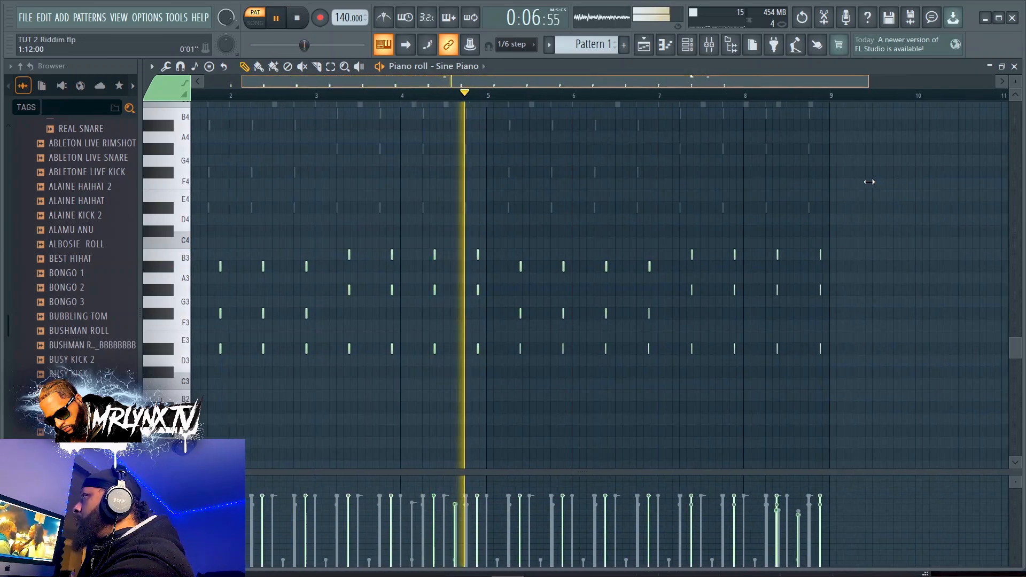
left_click(331, 69)
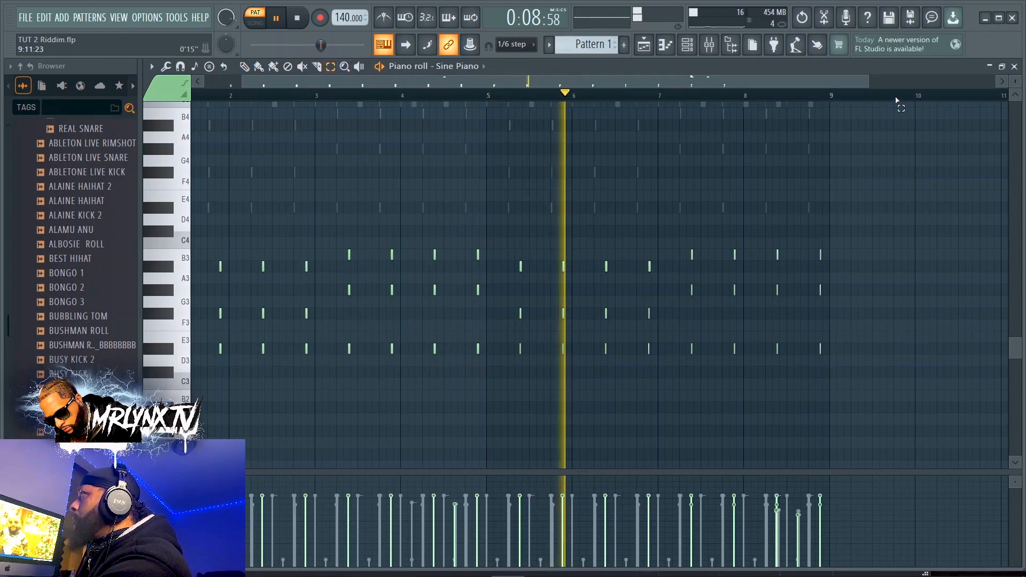
left_click_drag(865, 209, 204, 466)
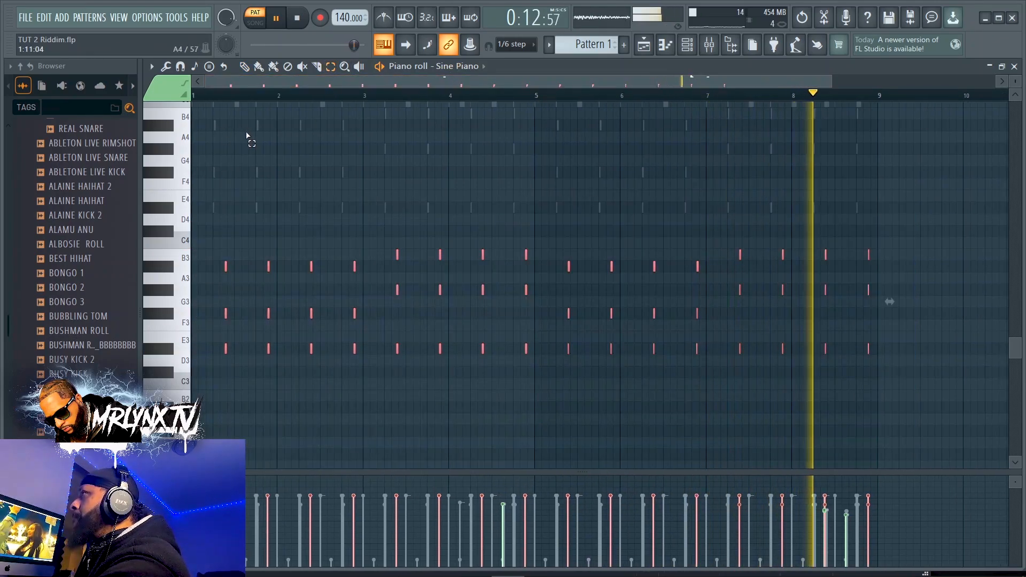
key("space")
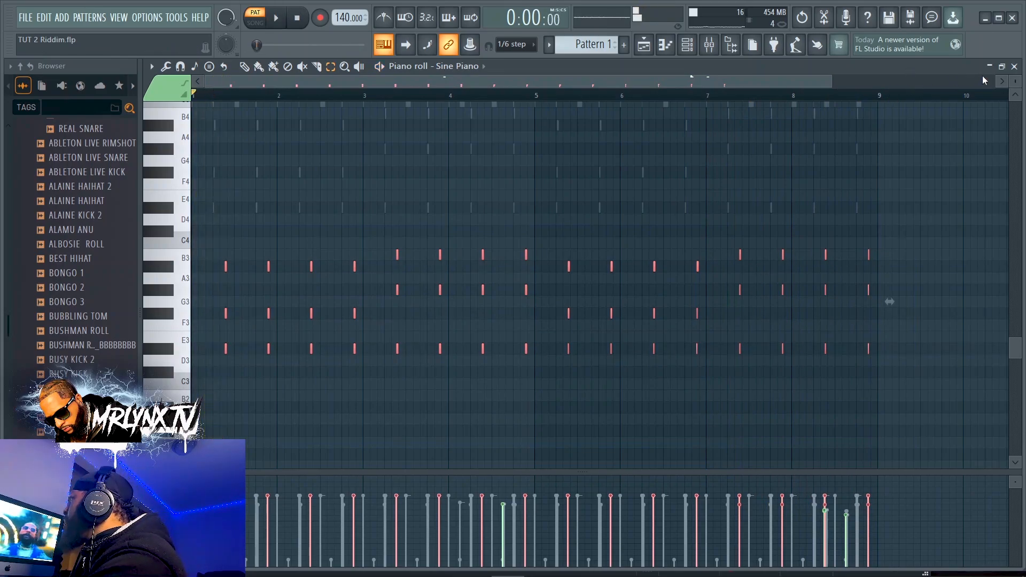
Step: Switch to the Fyah Keys notes and play the pattern from just before bar 8
left_click(1014, 67)
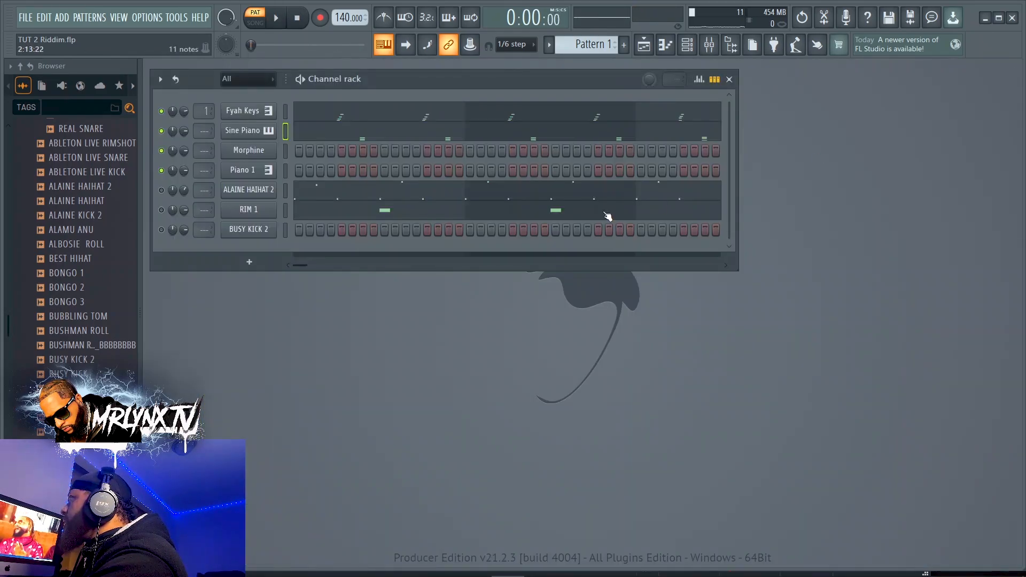
left_click(629, 120)
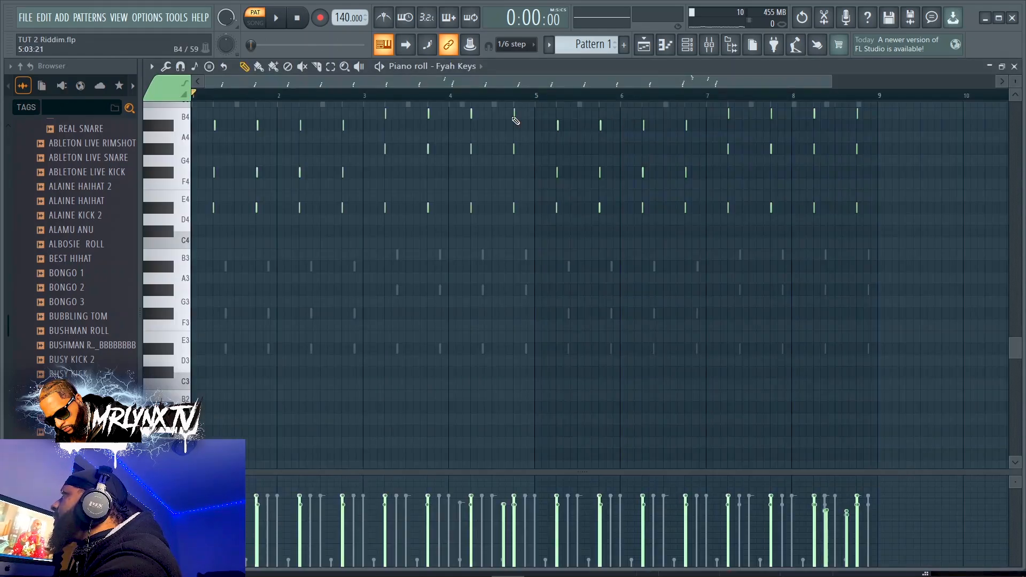
scroll(879, 262, "up", 10)
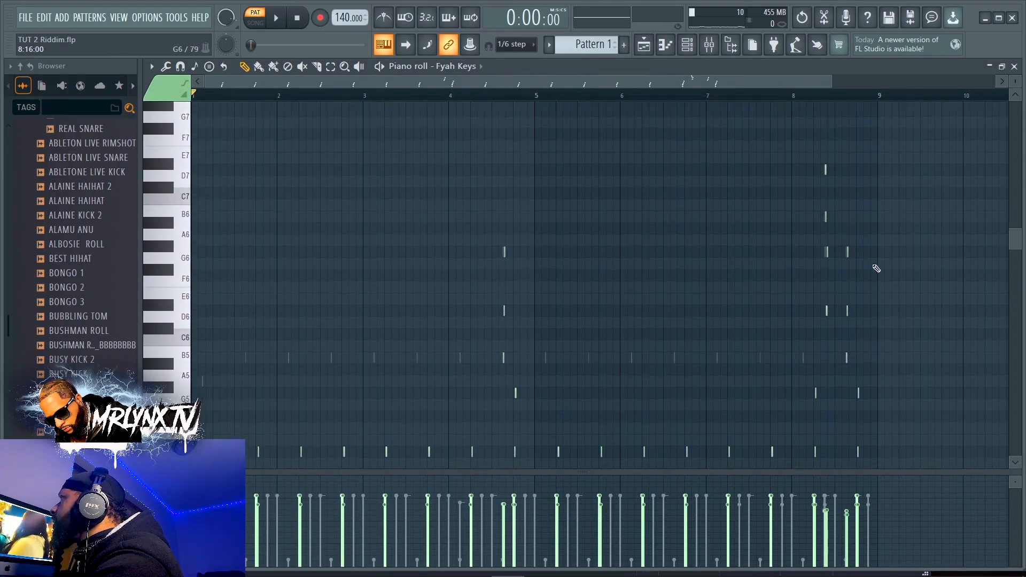
left_click(791, 98)
key("space")
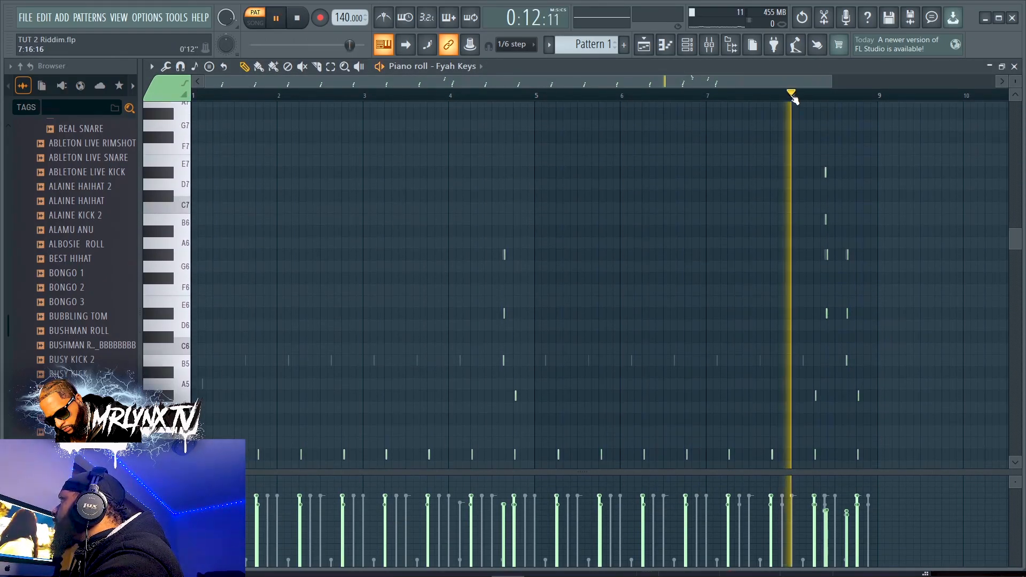
Step: Delete the D#7 note from the Fyah Keys fill in bar 8 and play the pattern from the middle of bar 4
key("space")
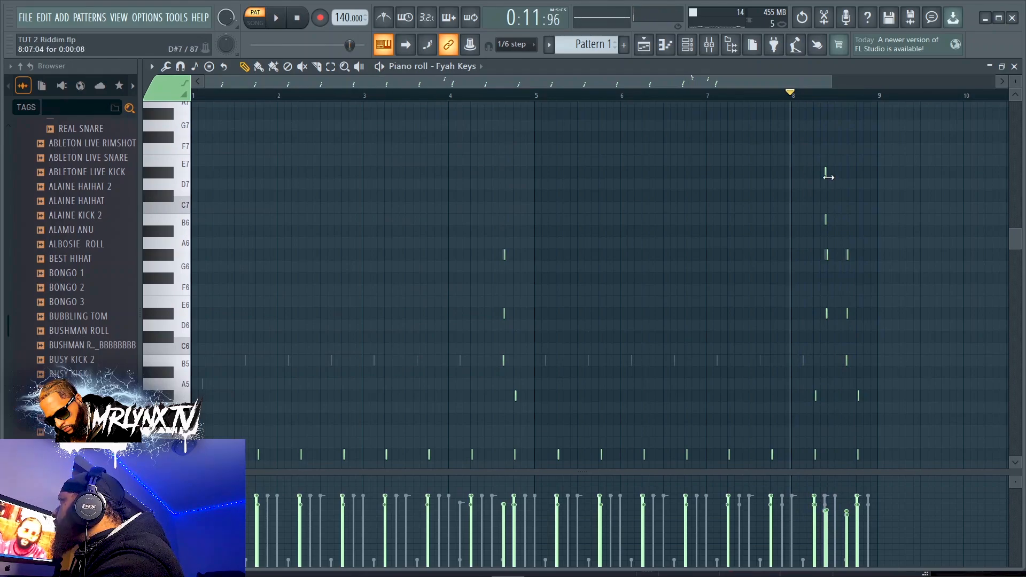
key("space")
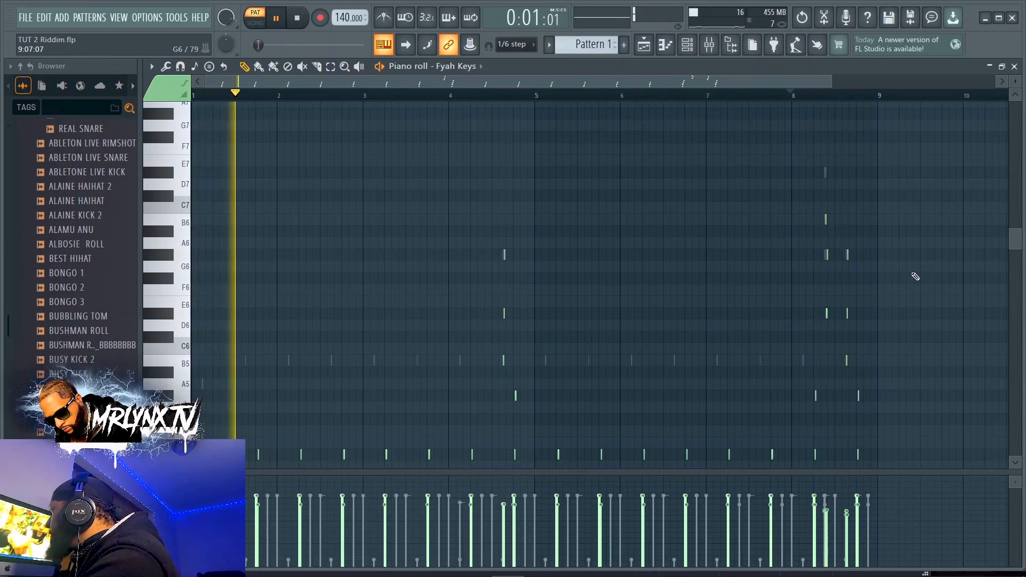
scroll(828, 261, "down", 3)
left_click(492, 97)
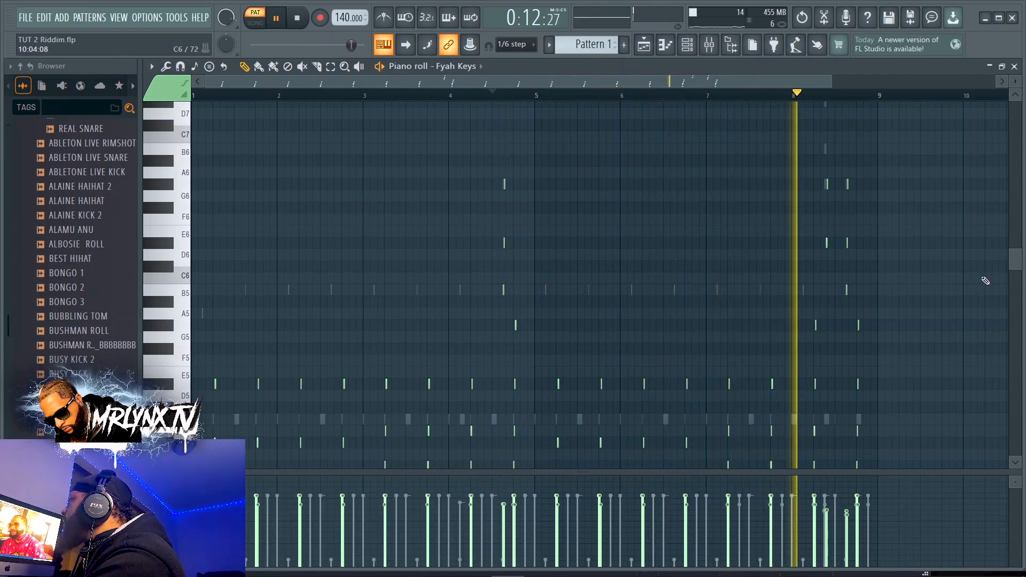
key("space")
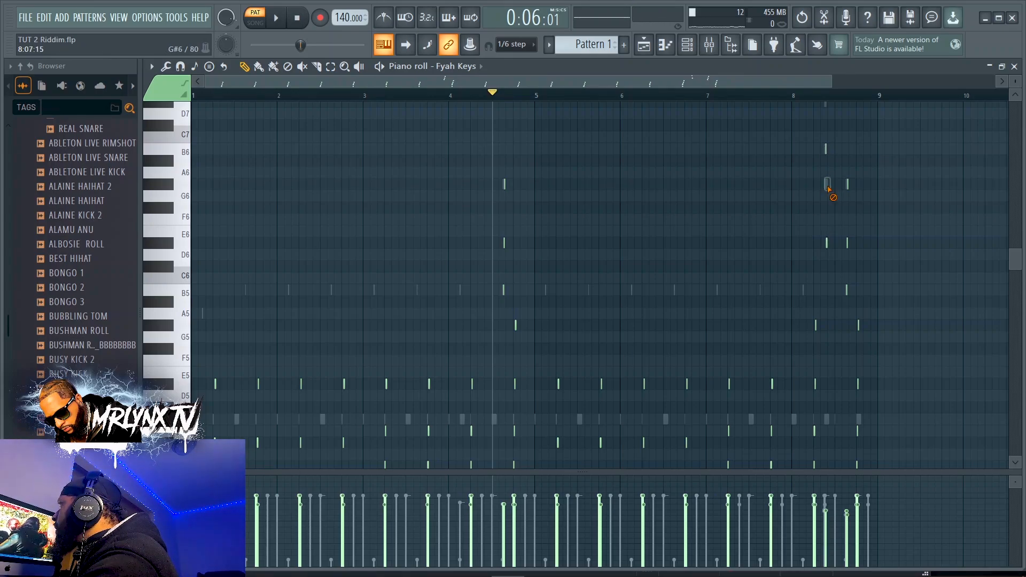
Step: Try the bar 8 fill without its first G#6 note, playing it from early in bar 8
key("space")
left_click(807, 96)
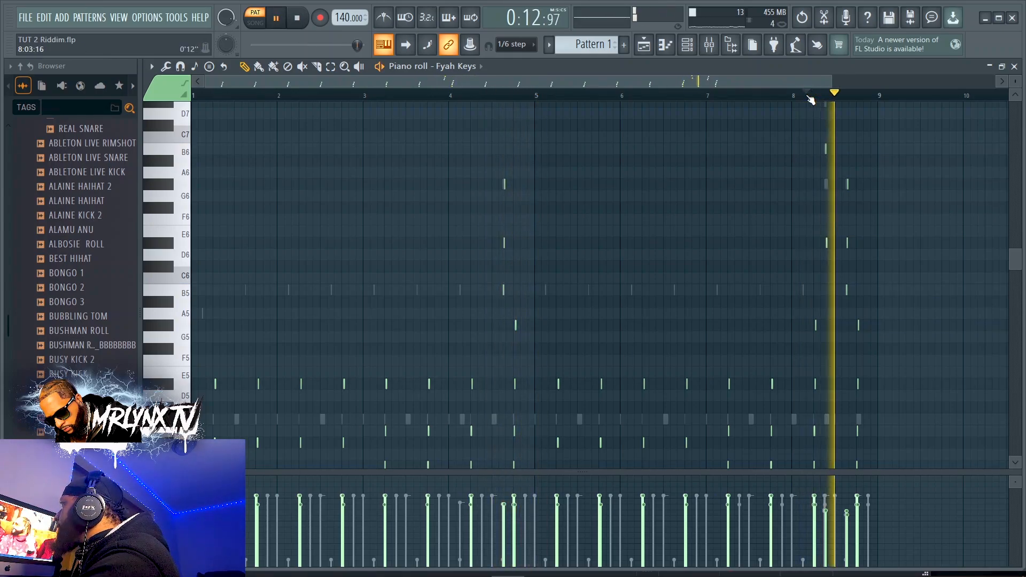
key("space")
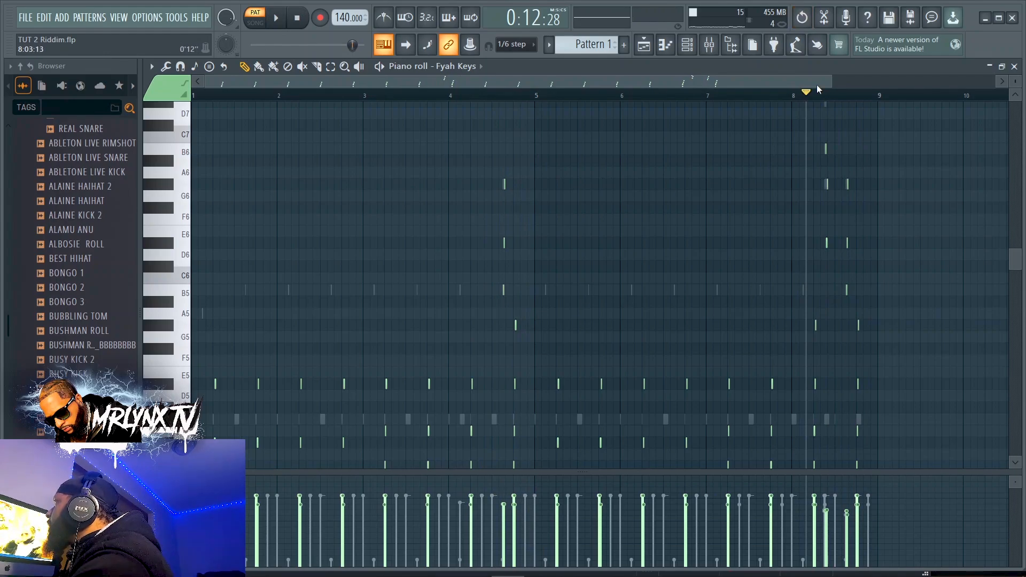
Step: Shift the B6 note in the bar 8 fill slightly later, close to the G#6 below it, and play the fill
left_click_drag(828, 80, 771, 171)
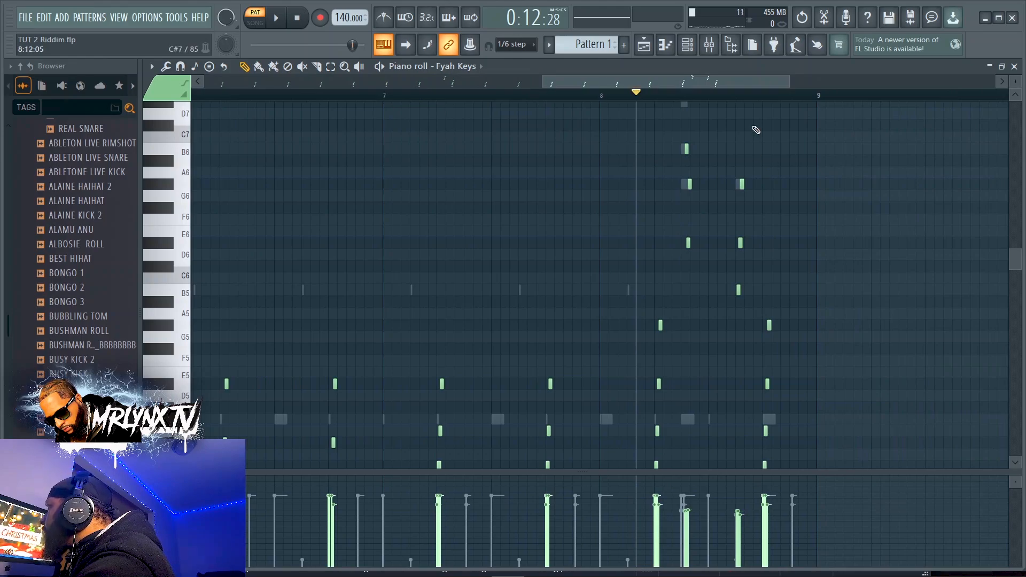
left_click(690, 186)
left_click(688, 149)
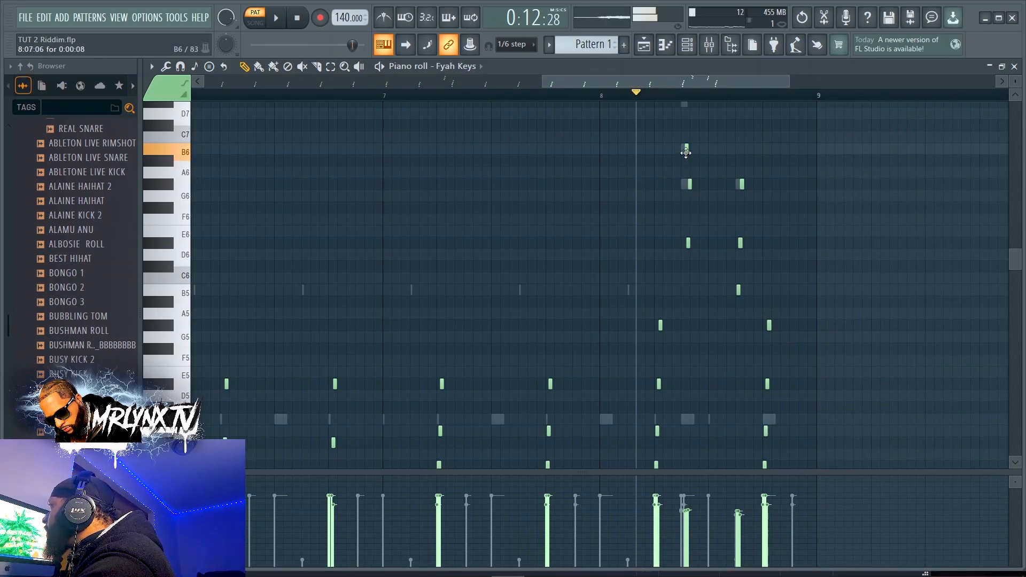
key("space")
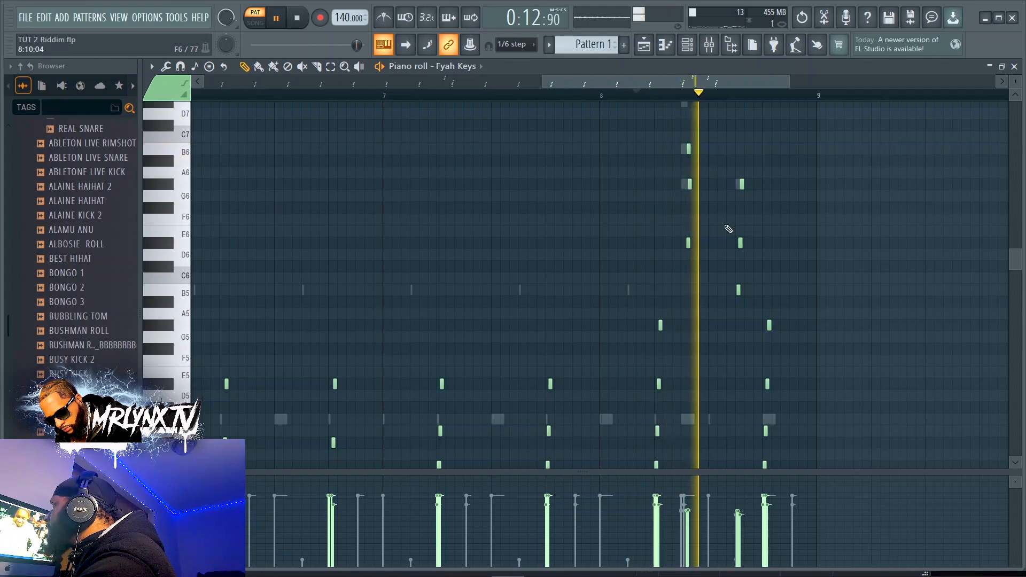
key("space")
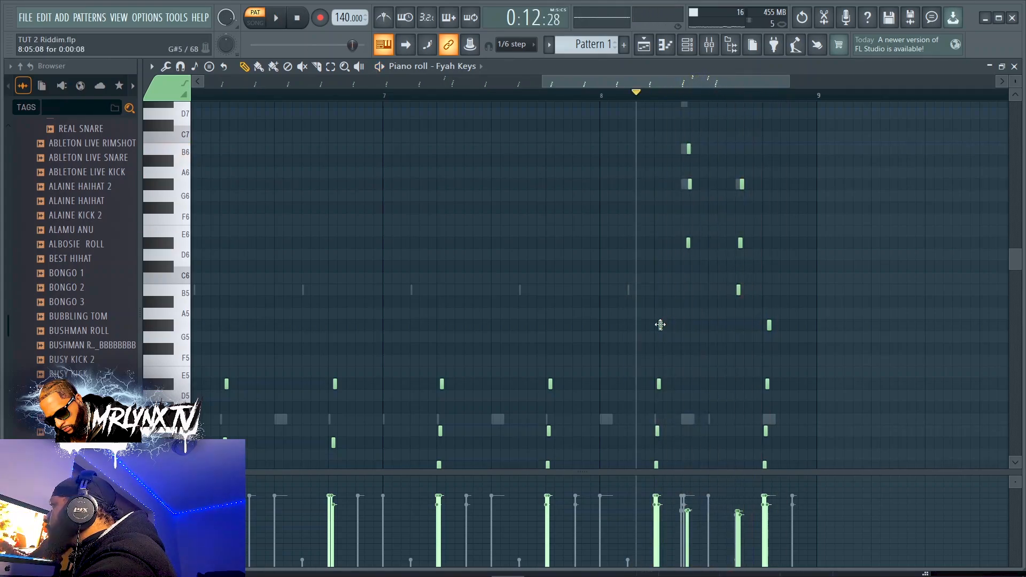
Step: Try the bar 8 fill without its first D#6 note, then restore the note and replay the fill
scroll(659, 326, "down", 2)
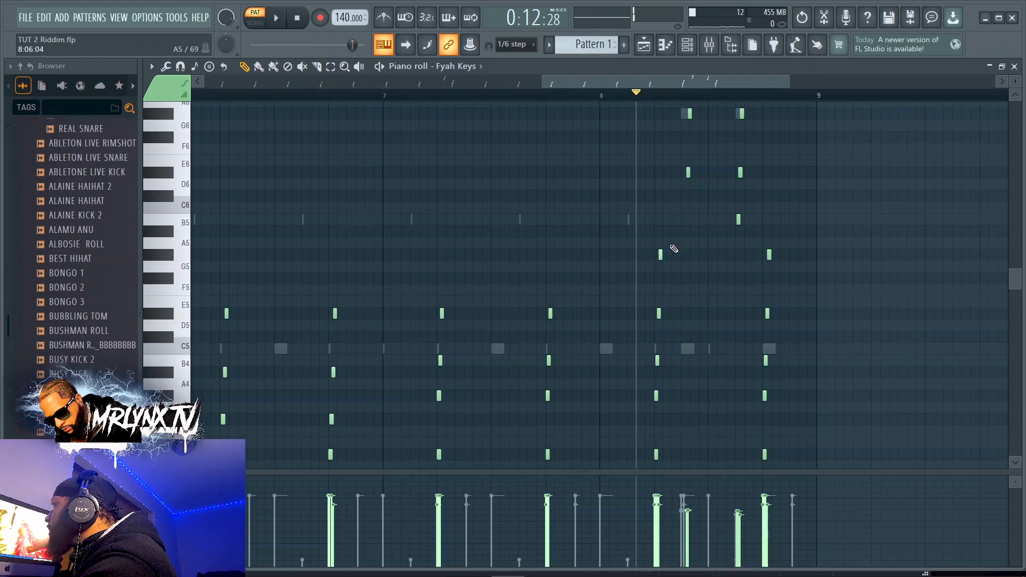
scroll(669, 252, "up", 3)
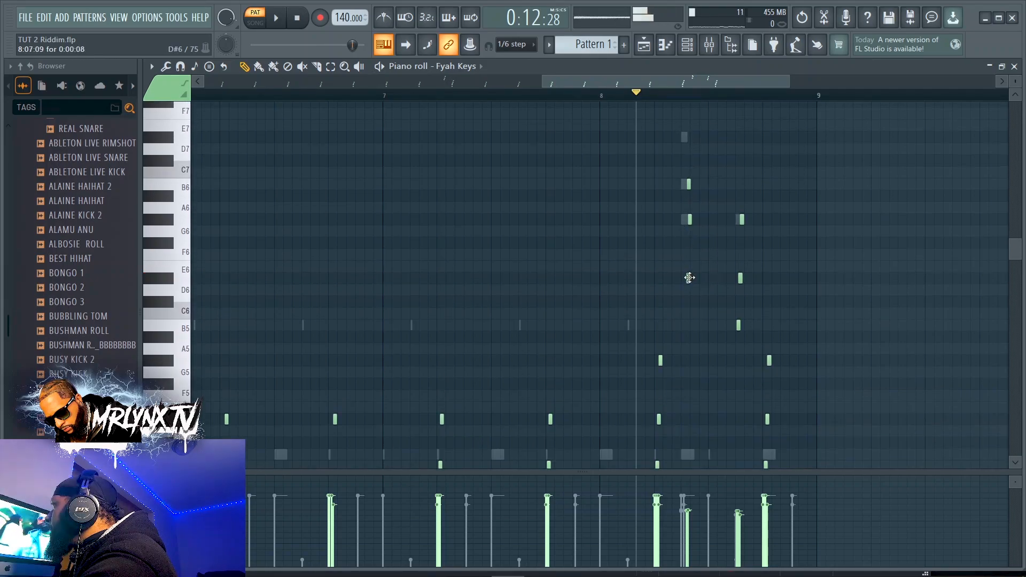
left_click(689, 278)
key("space")
key("space")
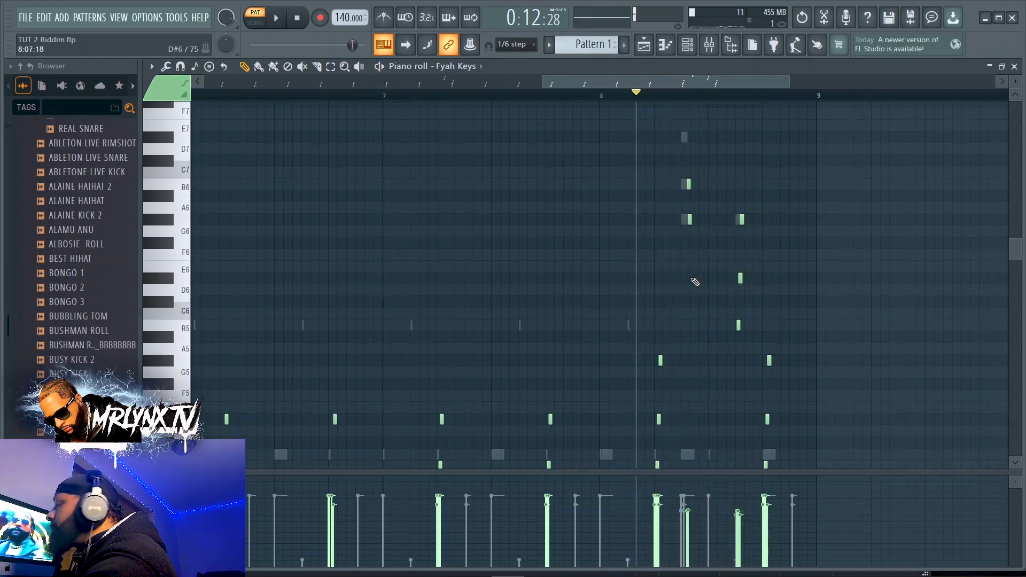
key("space")
key("space")
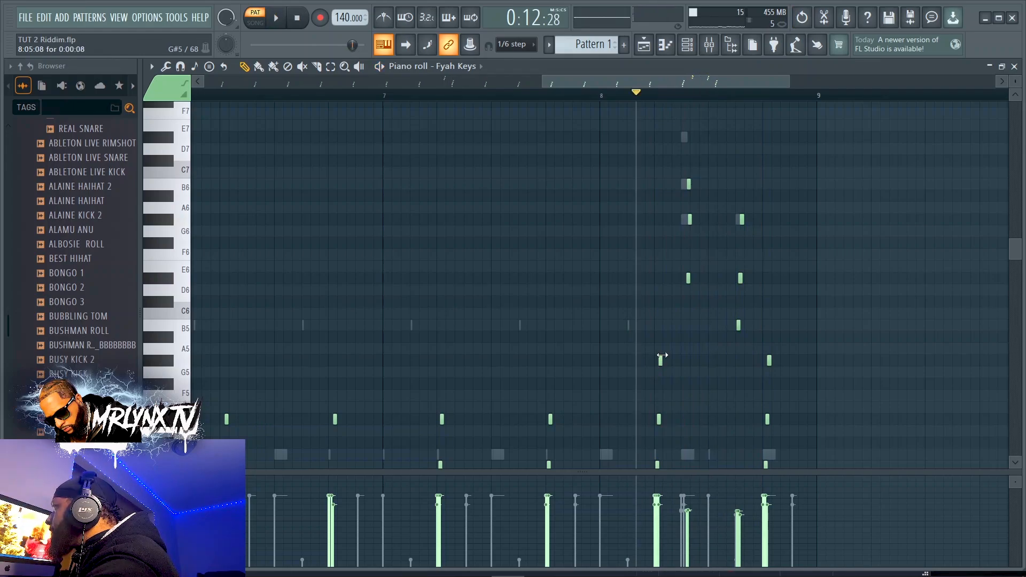
key("space")
key("space")
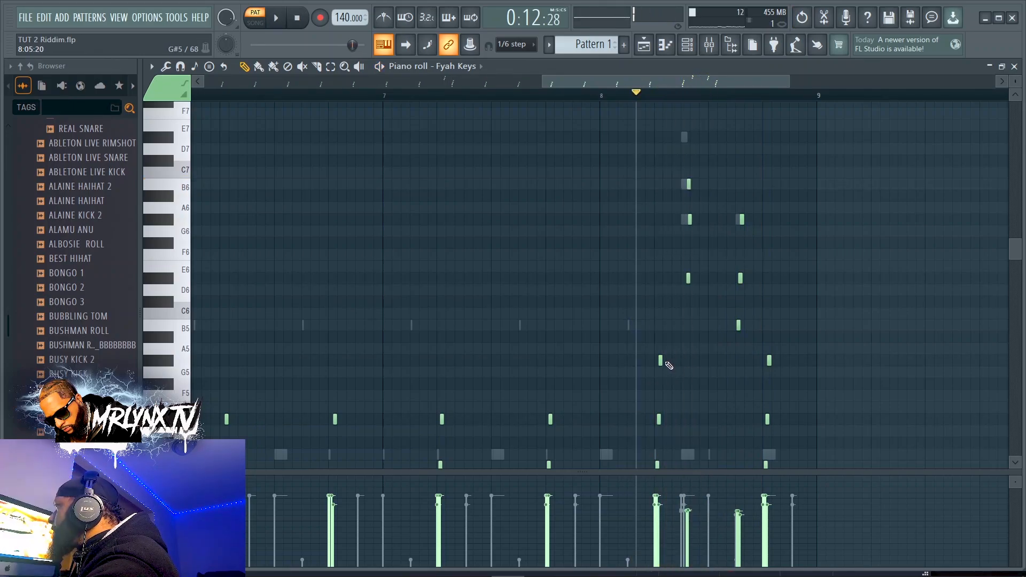
Step: Try the bar 8 fill without its first G#5 note, then restore the note
key("space")
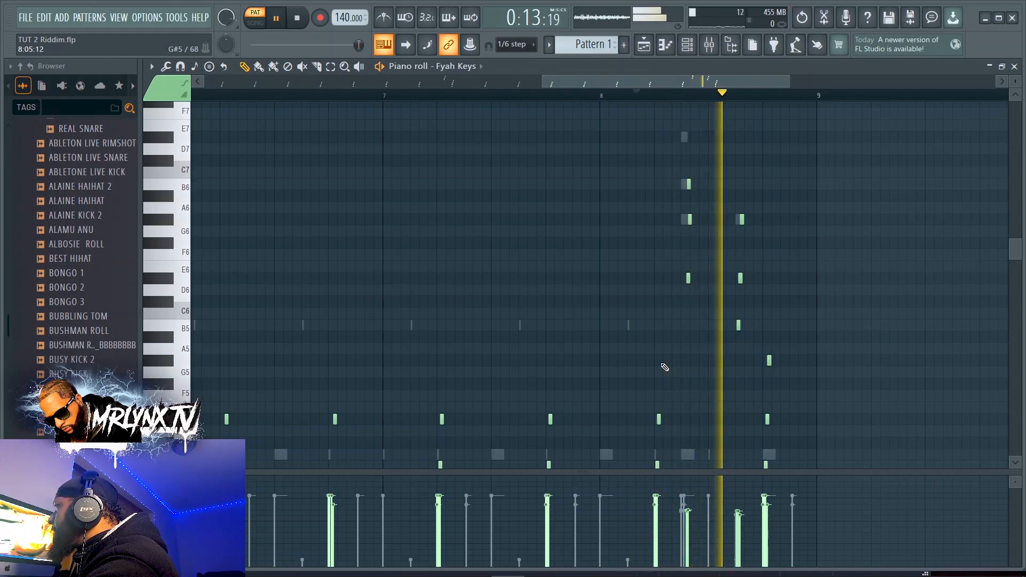
key("space")
scroll(661, 362, "down", 3)
key("ctrl+z")
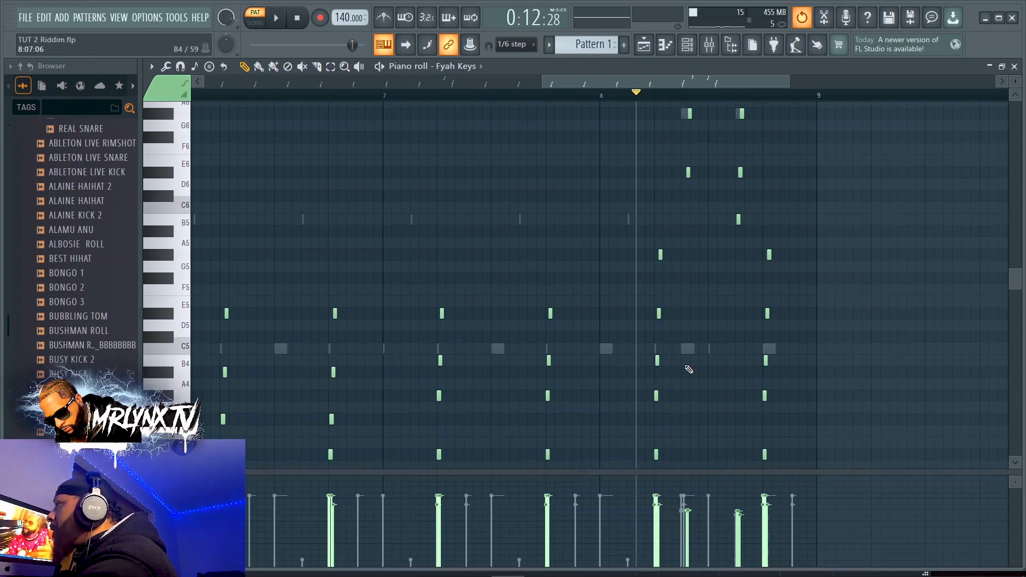
Step: Audition single Fyah Keys pitches from around E5 through A5 up to C6
left_click(180, 320)
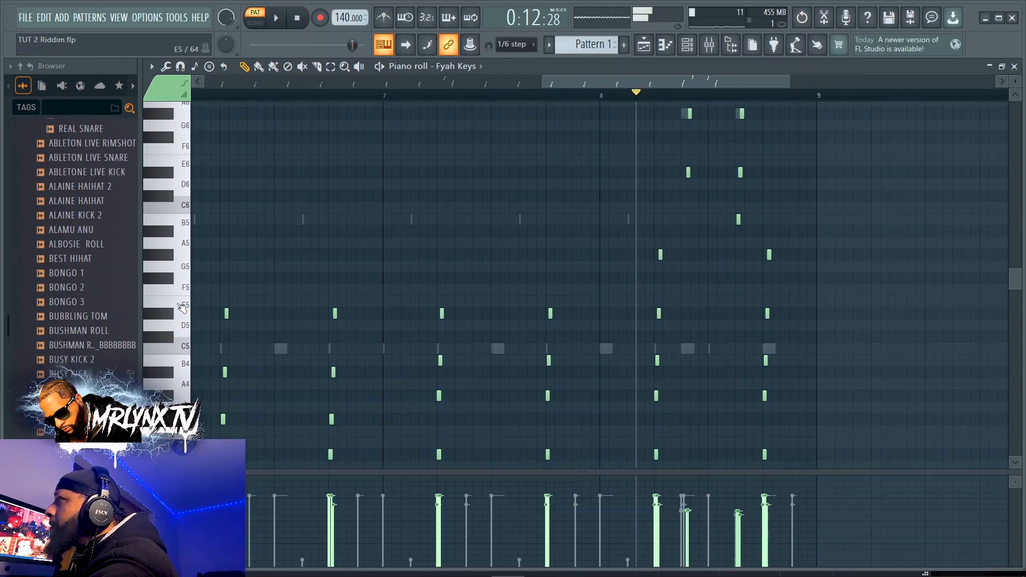
left_click(182, 307)
left_click(183, 249)
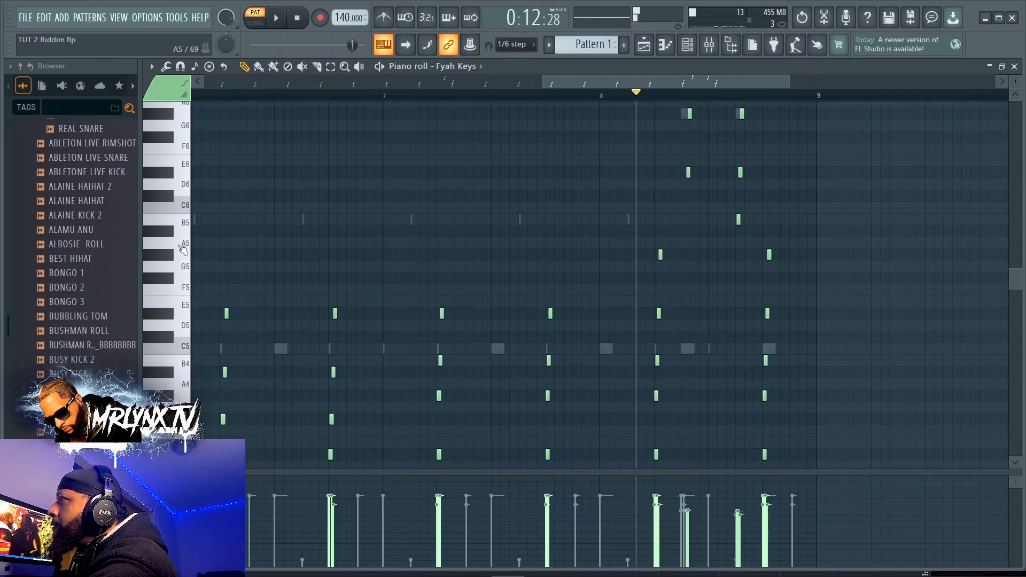
left_click(181, 204)
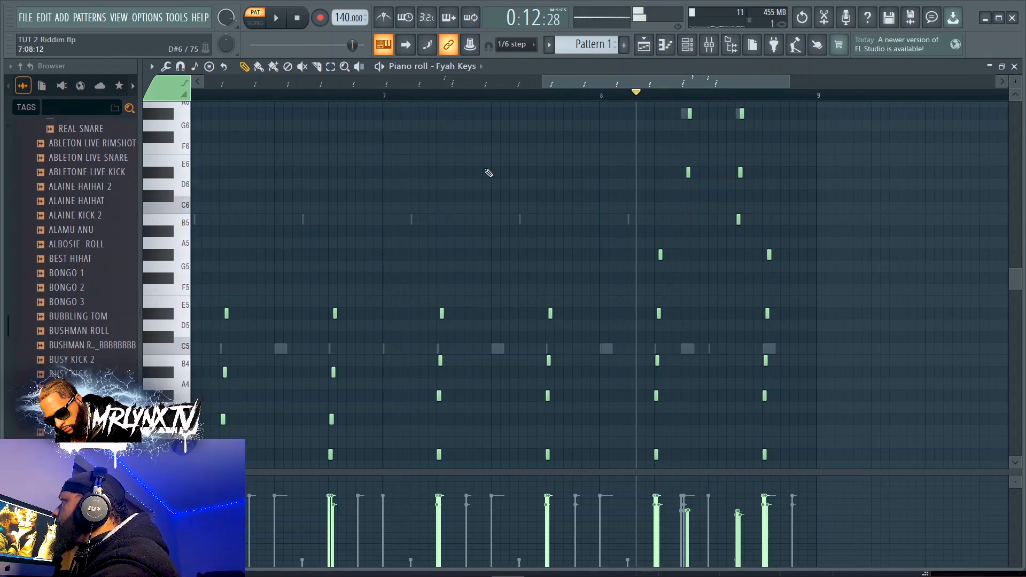
Step: Try the bar 8 fill again without its first D#6 note, restore the note and play from early in bar 7
right_click(689, 174)
key("space")
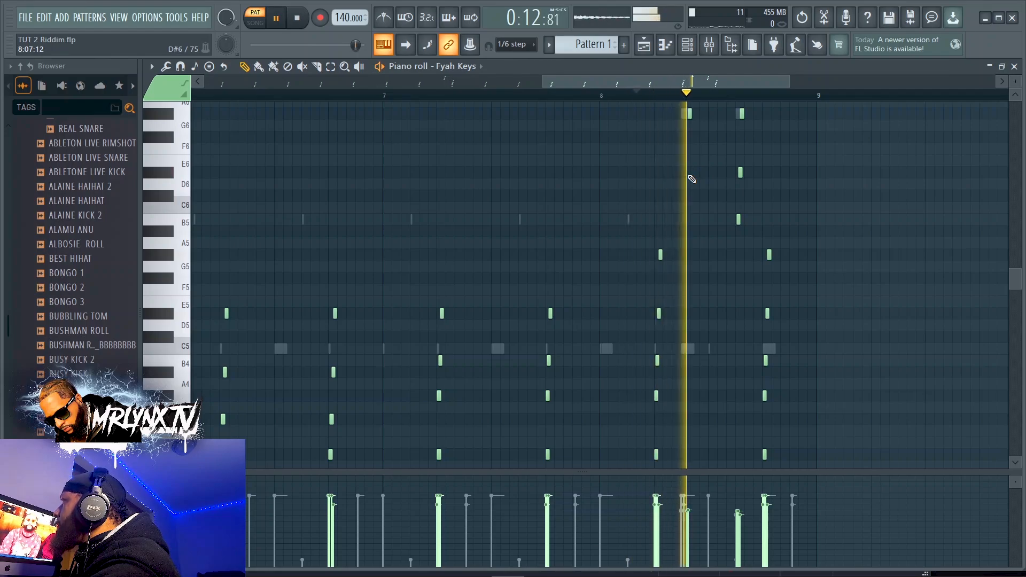
key("space")
key("space")
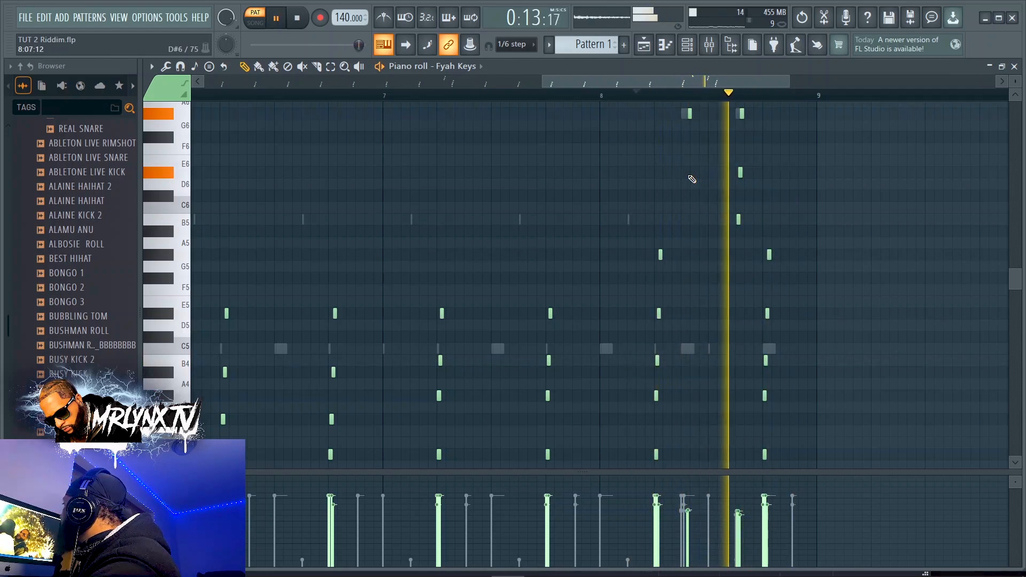
left_click(407, 97)
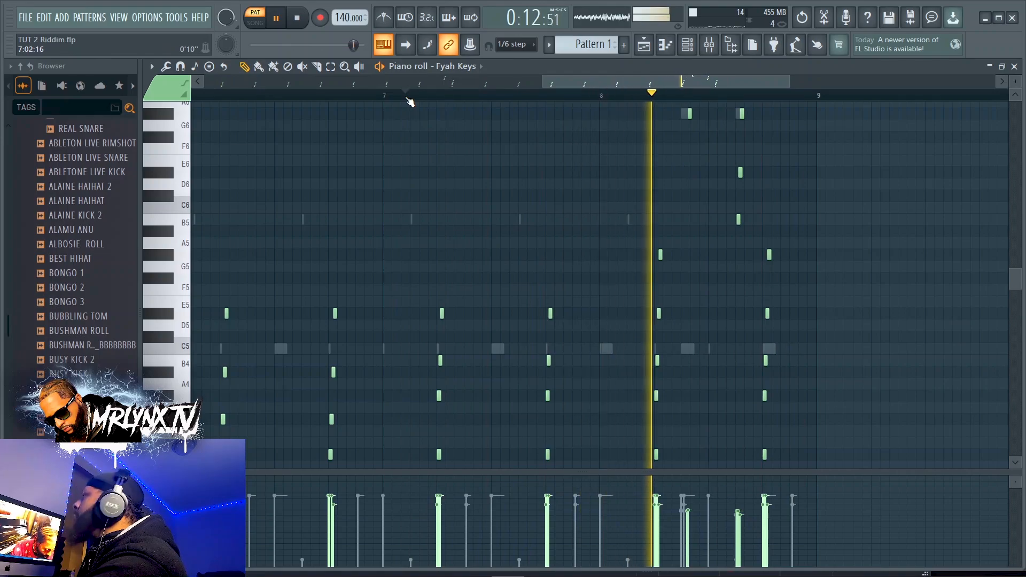
key("space")
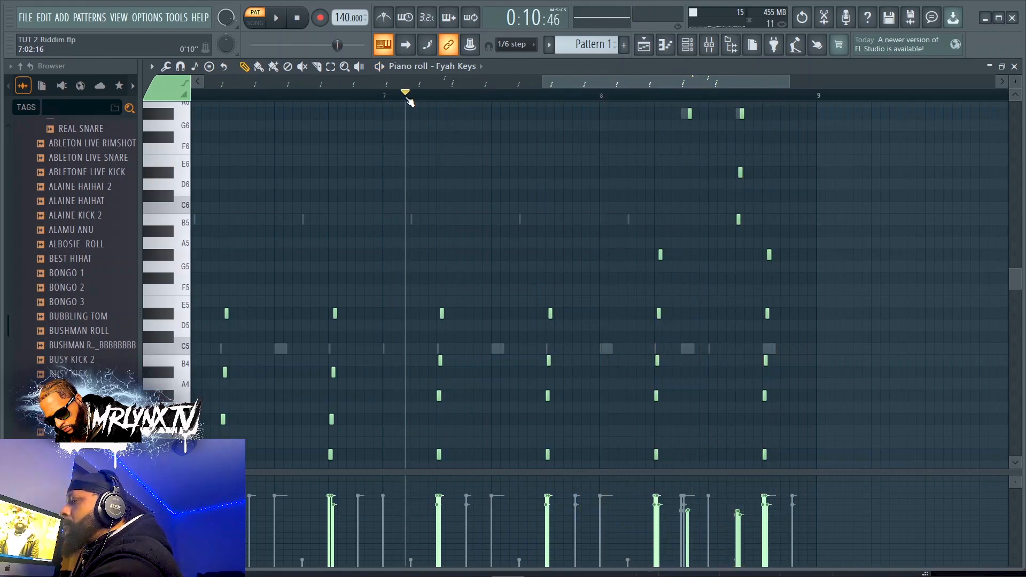
left_click(40, 33)
key("space")
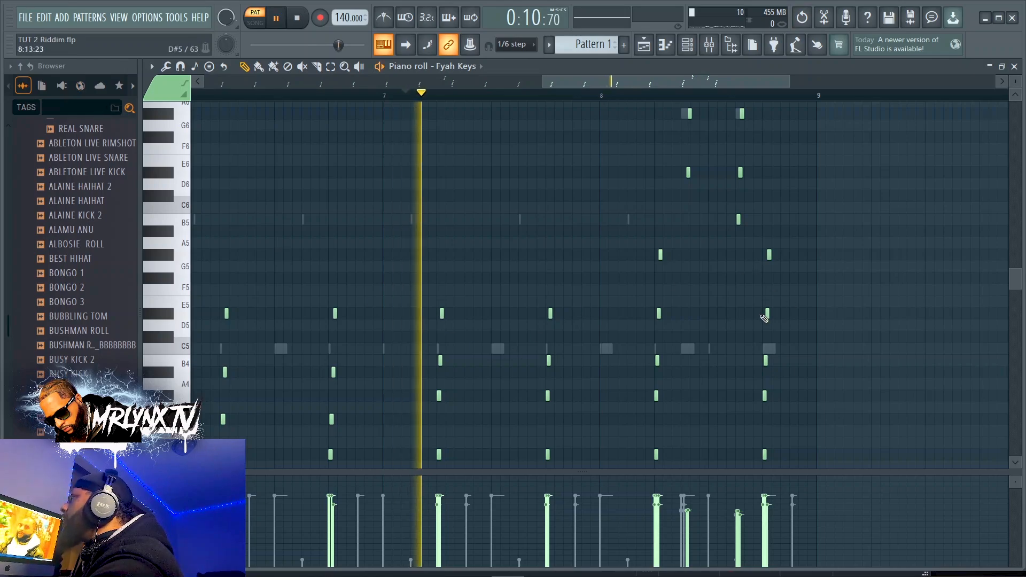
left_click(412, 95)
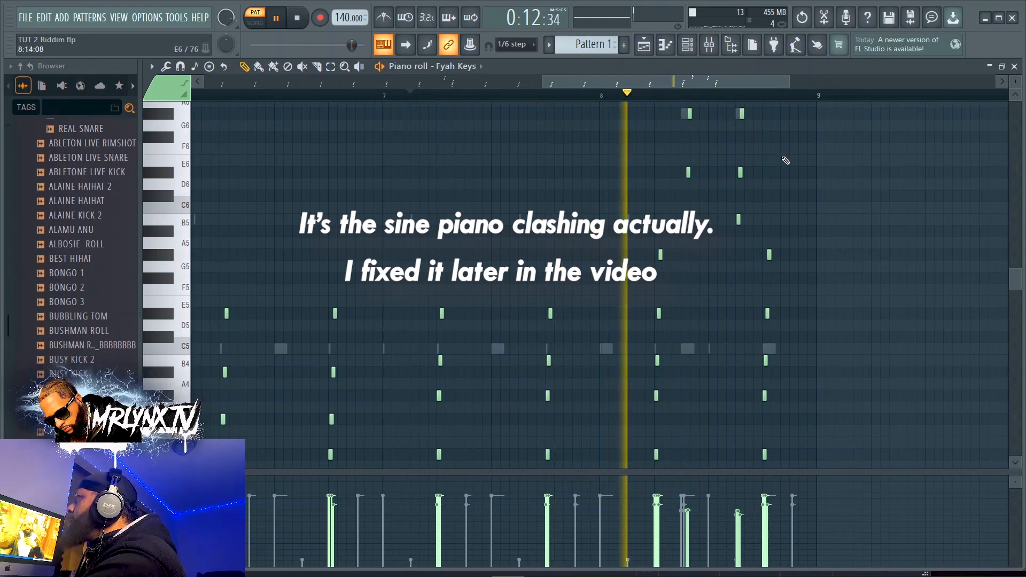
Step: Lower the Fyah Keys channel volume to 70% and set the Sine Piano channel volume to 66%
left_click(1015, 67)
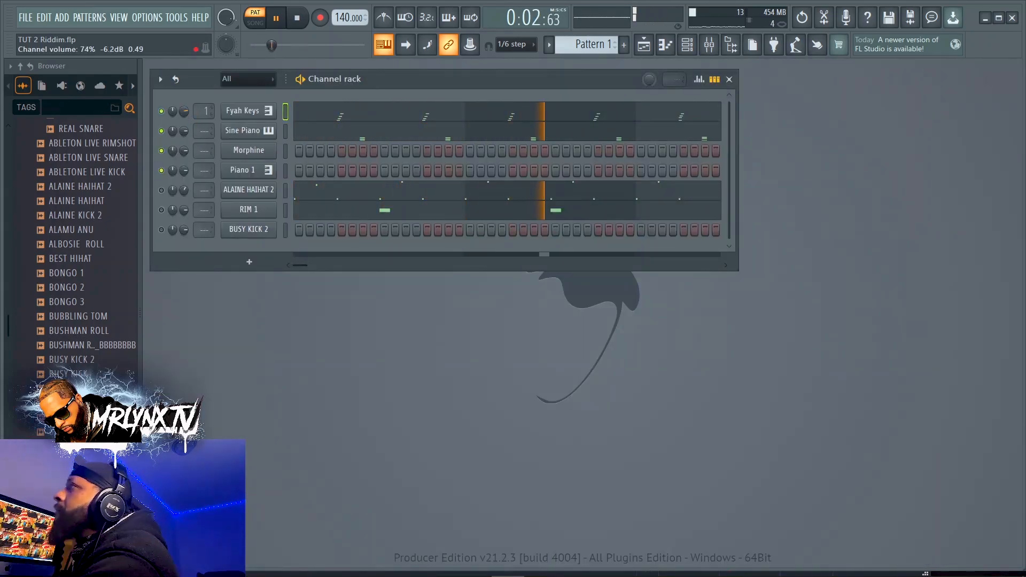
scroll(185, 111, "down", 5)
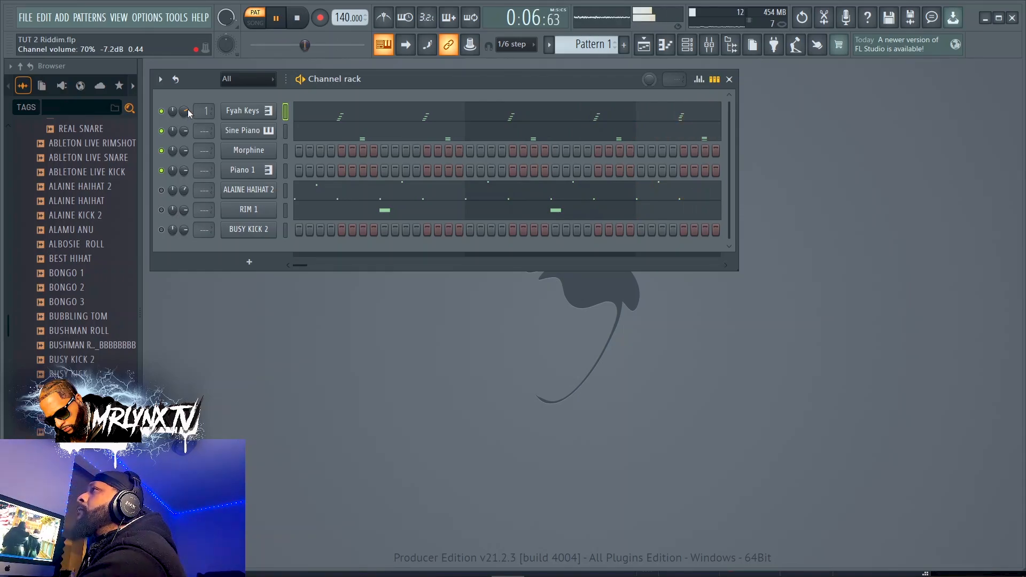
scroll(184, 111, "up", 1)
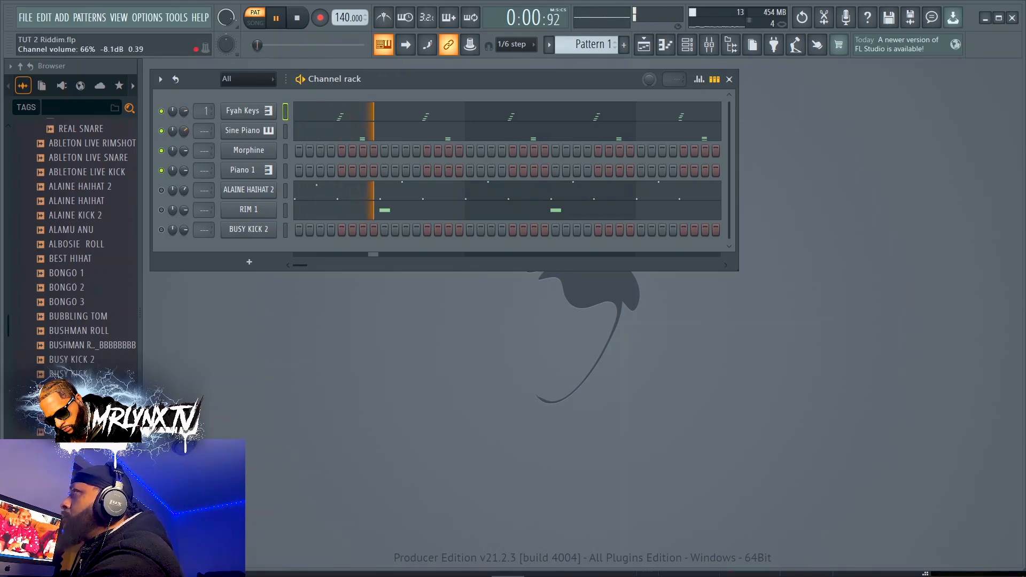
Step: Duplicate all Sine Piano chords across the eight bars, placing the copies slightly after the originals
left_click(380, 137)
scroll(603, 286, "down", 8)
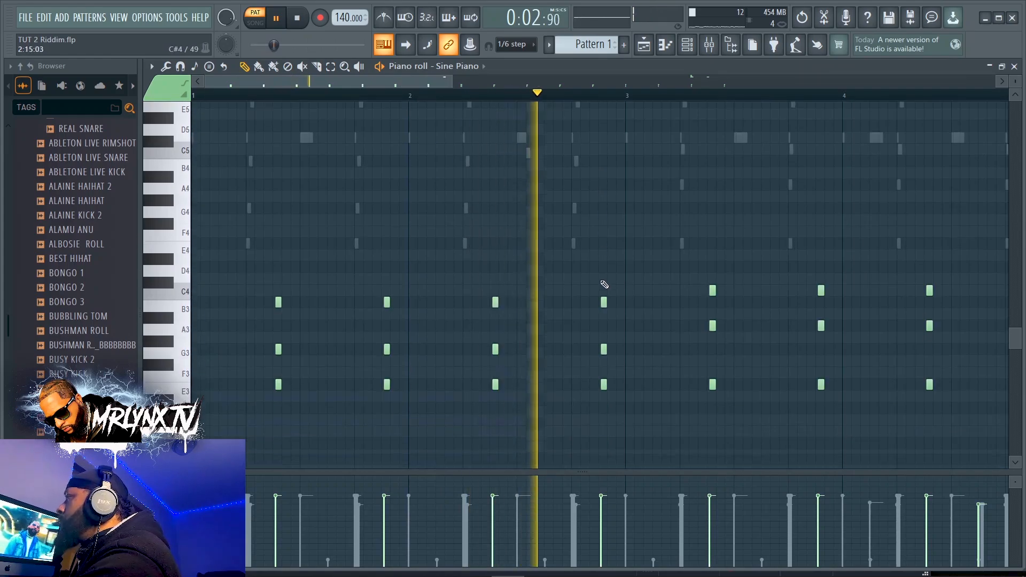
scroll(587, 316, "up", 2)
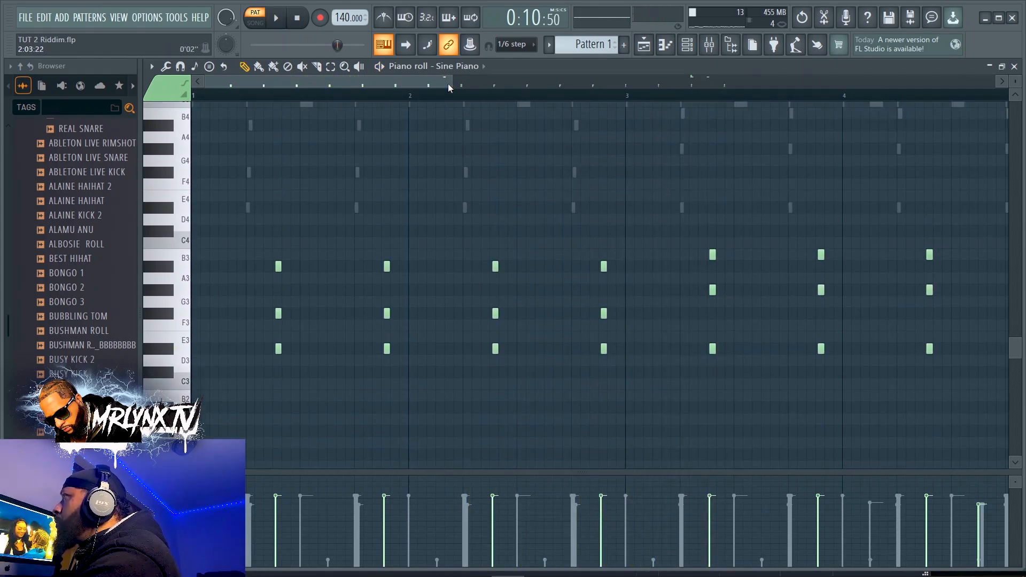
left_click(455, 77)
left_click_drag(452, 80, 835, 163)
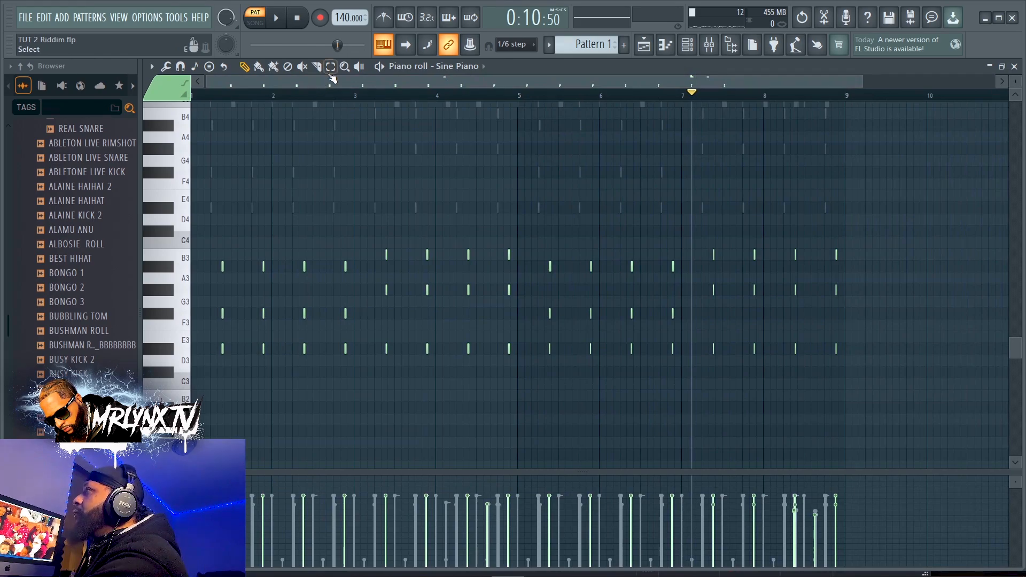
left_click_drag(875, 209, 193, 458)
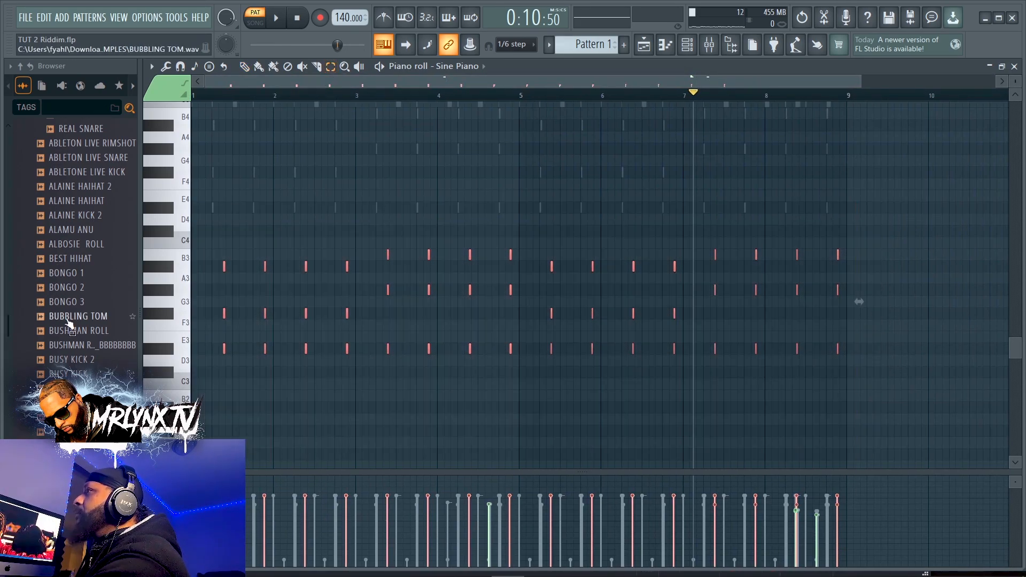
key("ctrl+v")
key("shift+Right")
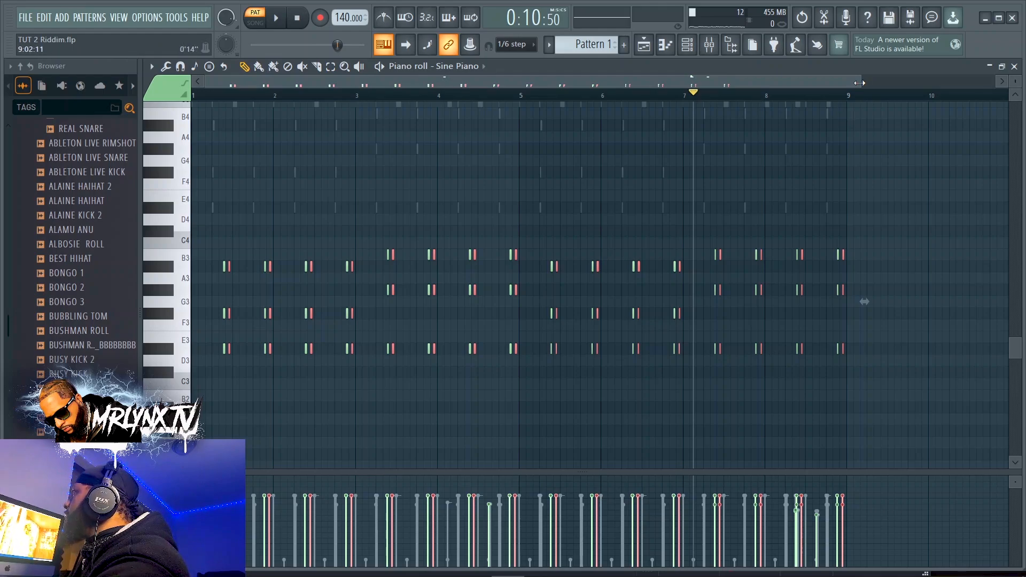
Step: Move the duplicated Sine Piano chords midway between the original chords and play the pattern
left_click_drag(859, 83, 513, 315)
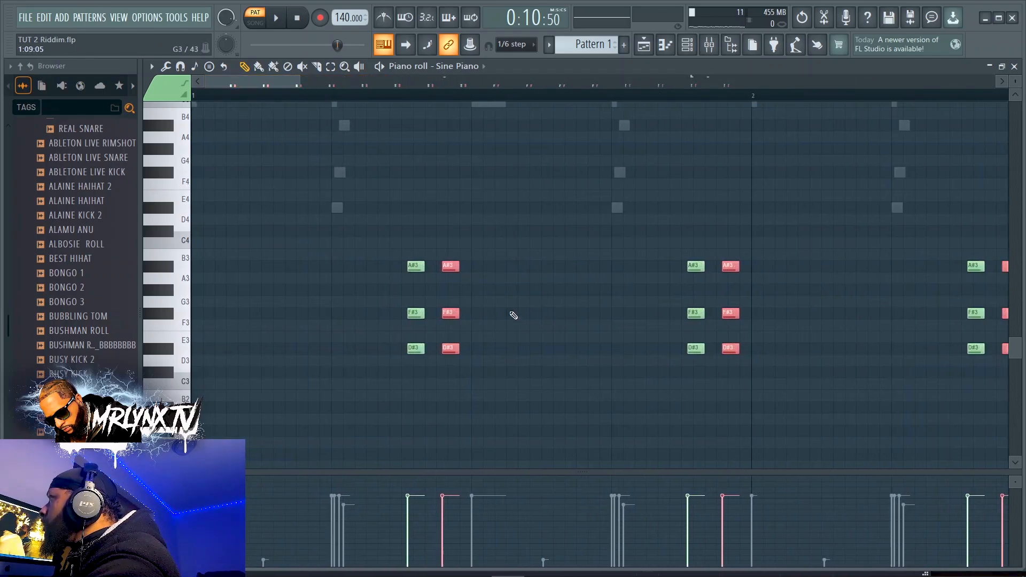
left_click_drag(448, 268, 567, 276)
key("space")
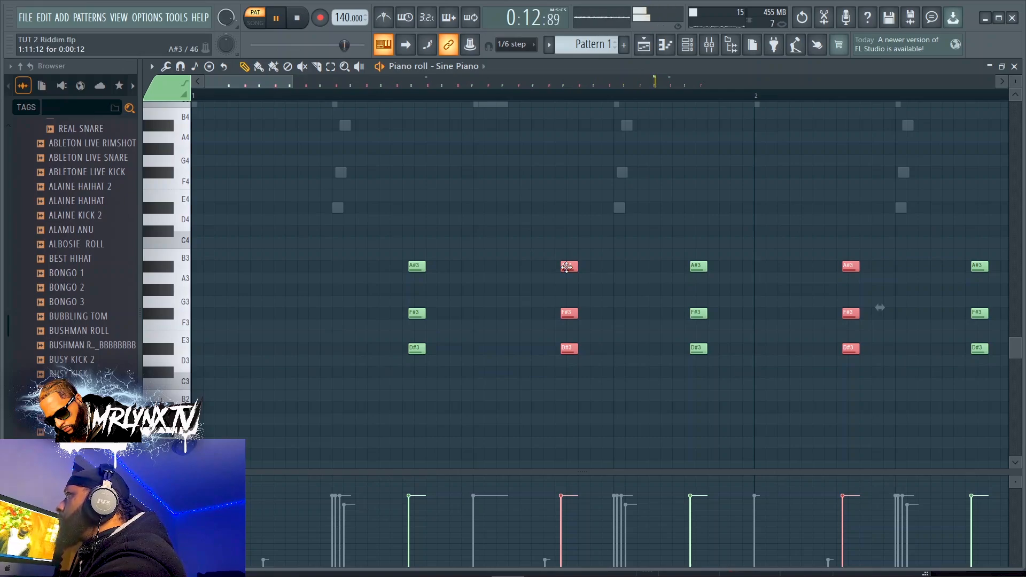
left_click_drag(567, 267, 554, 273)
key("space")
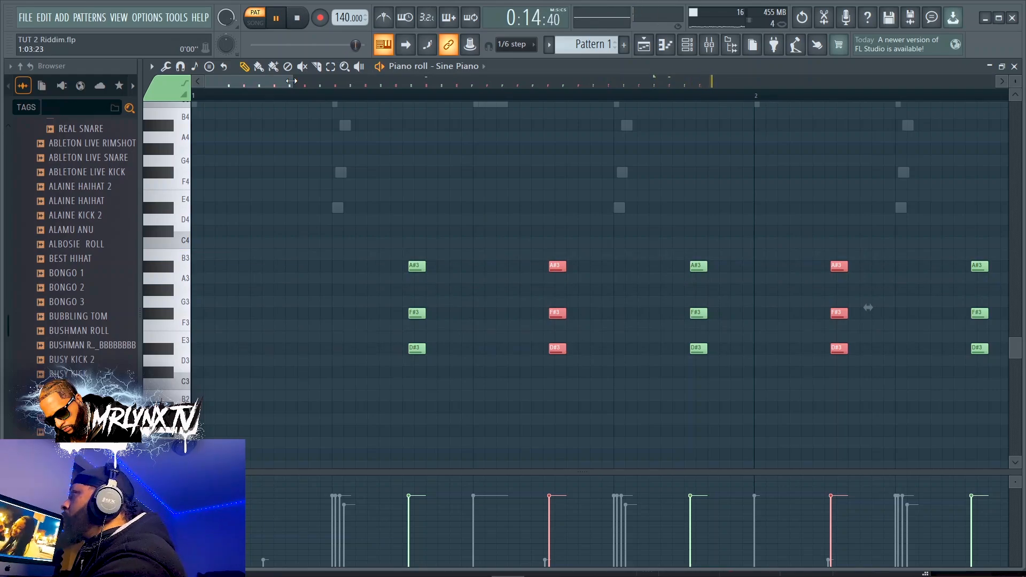
Step: Save the project, then shift the duplicated chords earlier so each precedes its original and all fit within eight bars, and play them
key("space")
left_click_drag(292, 81, 871, 183)
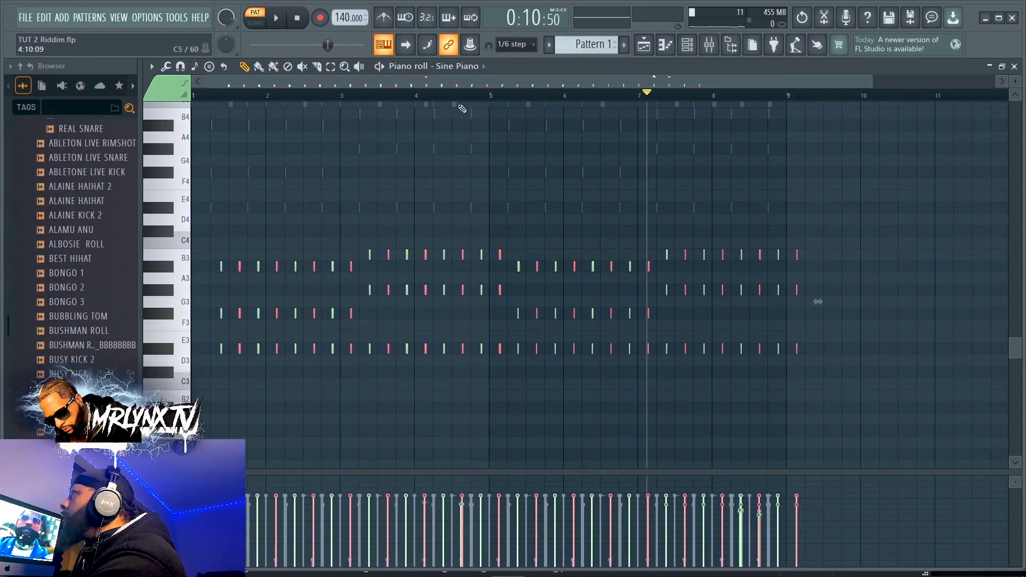
left_click(303, 21)
key("space")
key("space")
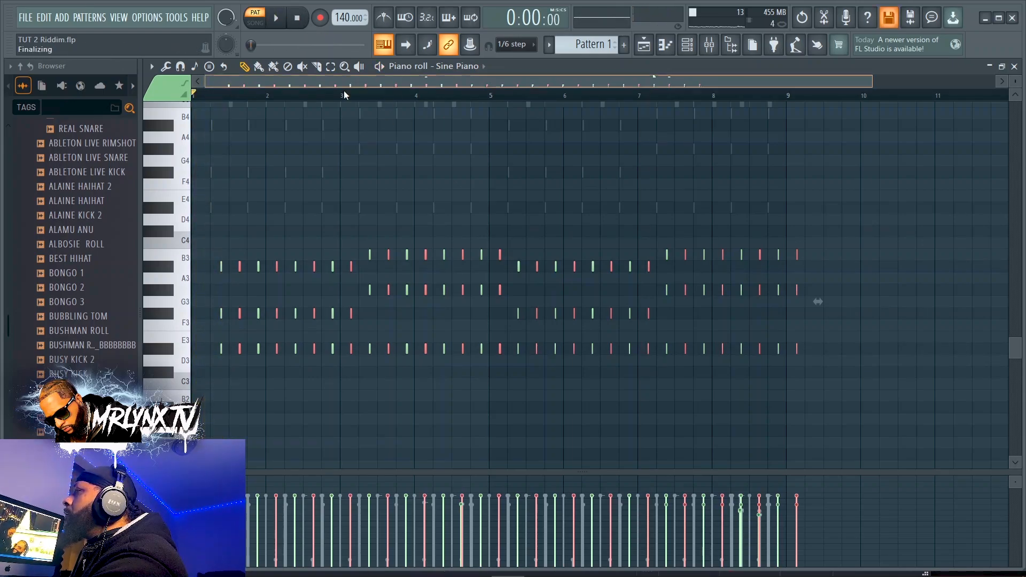
left_click_drag(238, 266, 219, 266)
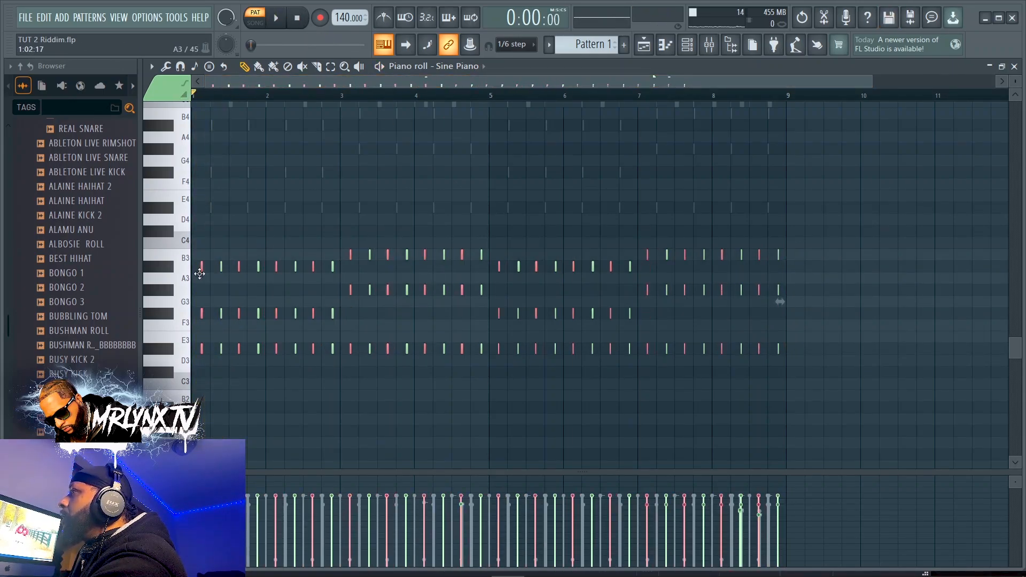
key("space")
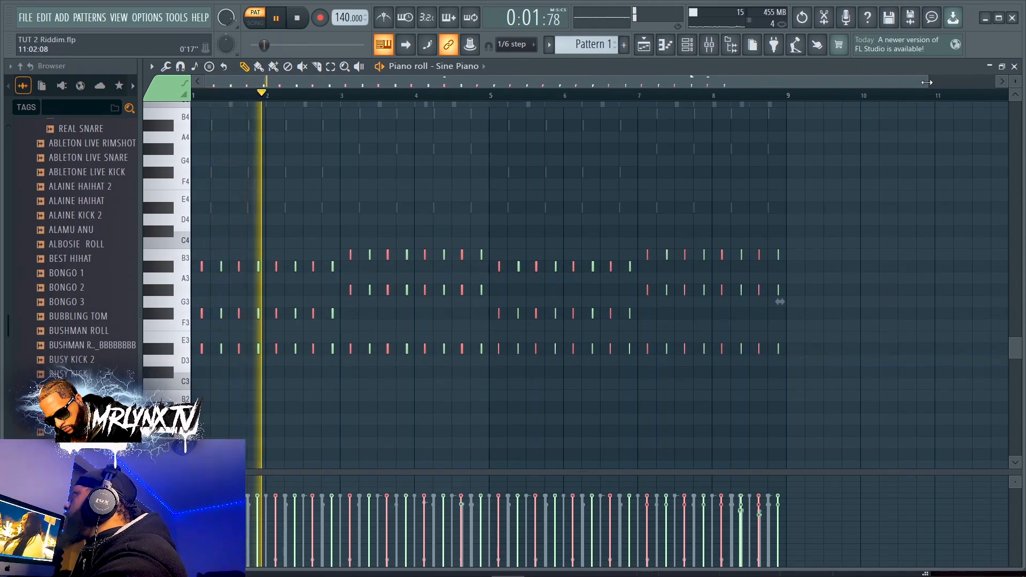
Step: Lower the A#3 notes of the Sine Piano chords in bars 1 and 2 by one octave to A#2
left_click_drag(927, 82, 316, 213)
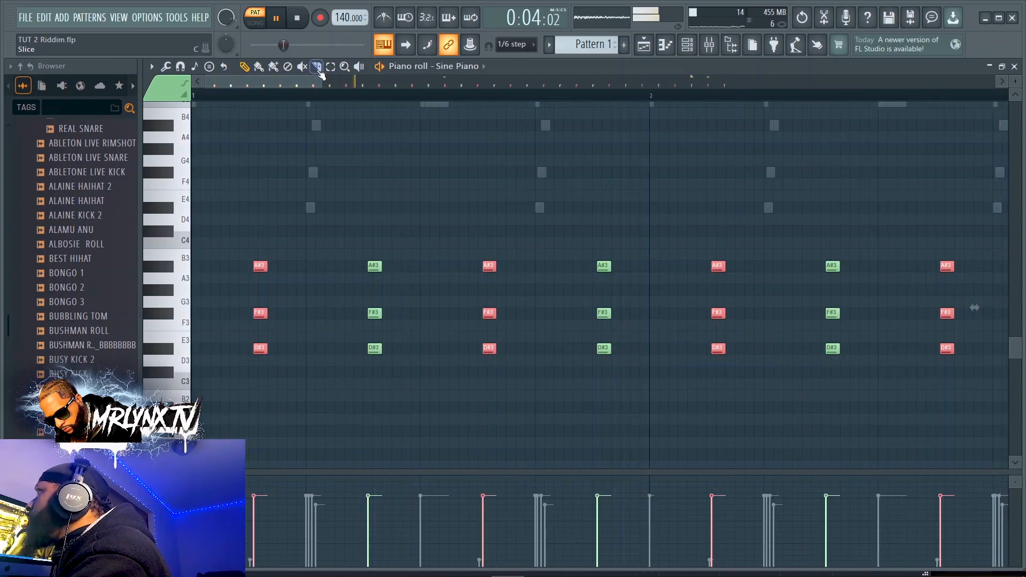
left_click_drag(320, 79, 317, 175)
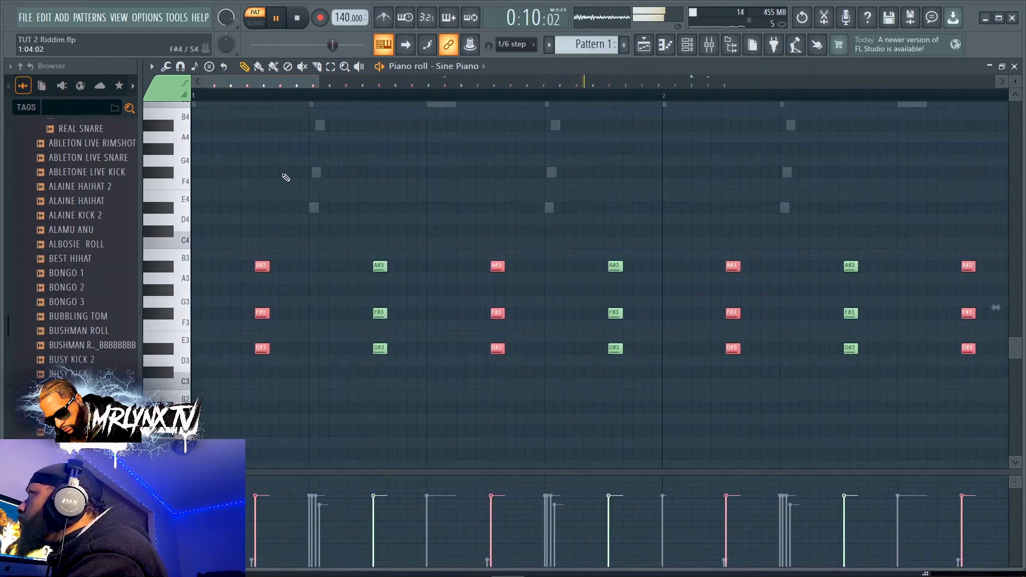
key("space")
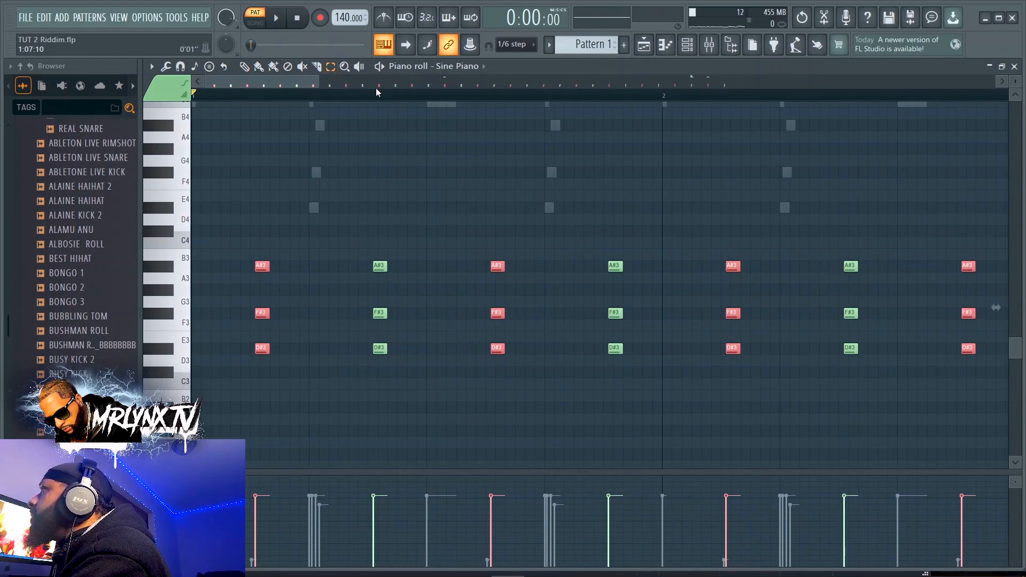
left_click(309, 244, "ctrl")
left_click_drag(238, 239, 918, 282)
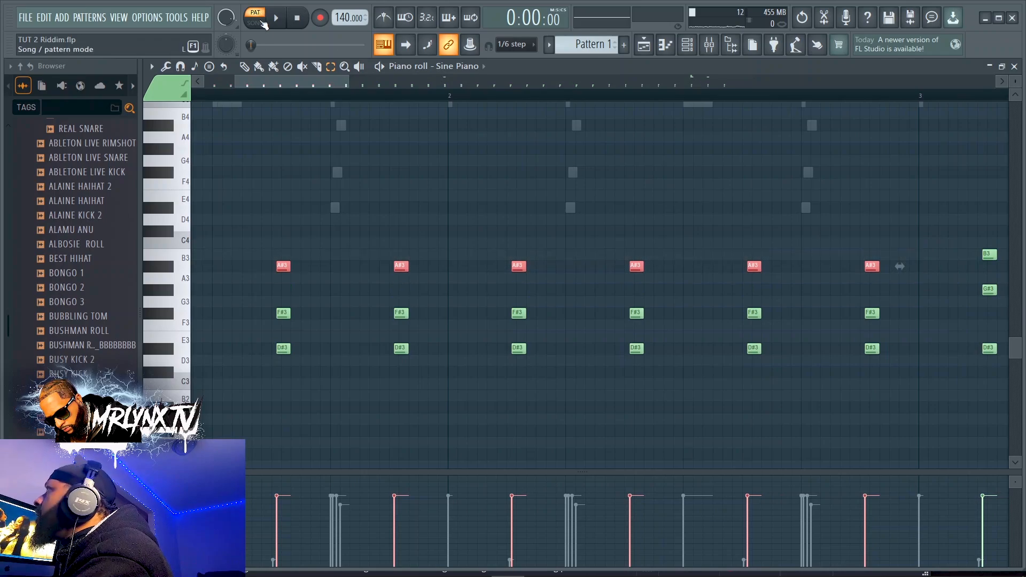
left_click_drag(260, 90, 215, 97)
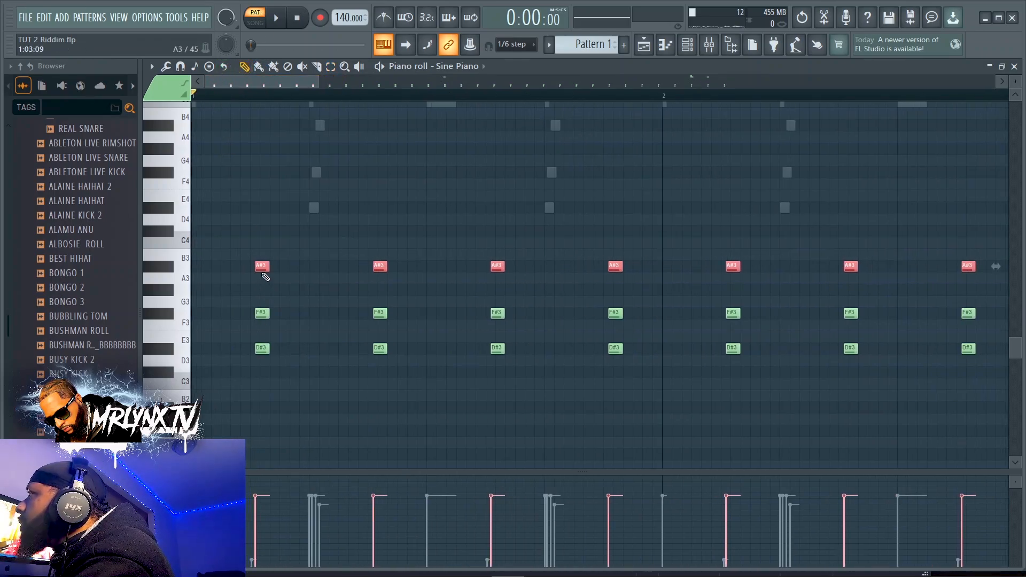
key("ctrl+Down")
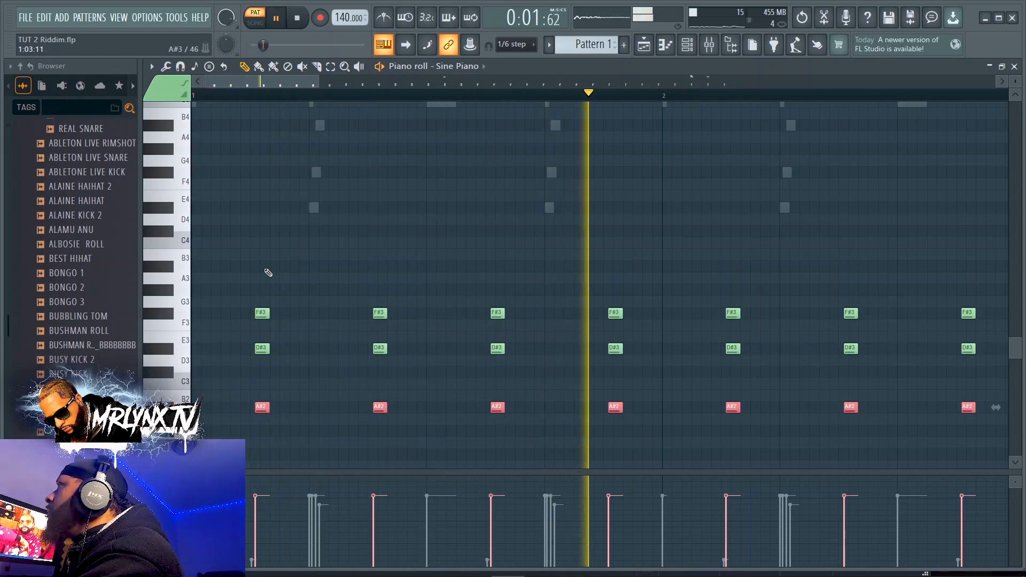
Step: Replace the short F#3 and D#3 notes of bar 5's first Sine Piano chord with 0:00:12 notes matching its A#3
left_click_drag(288, 82, 501, 127)
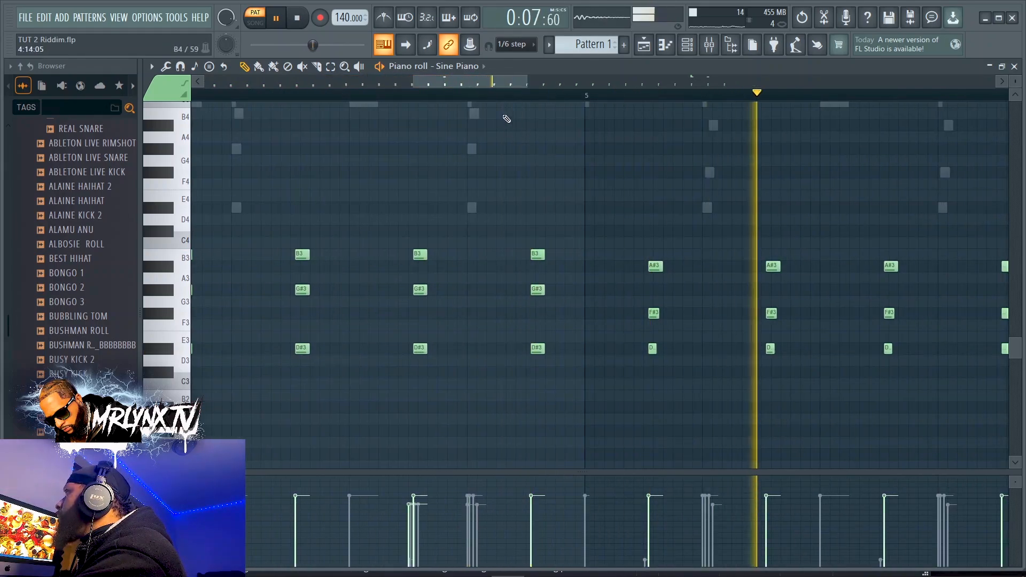
key("space")
left_click_drag(511, 84, 552, 87)
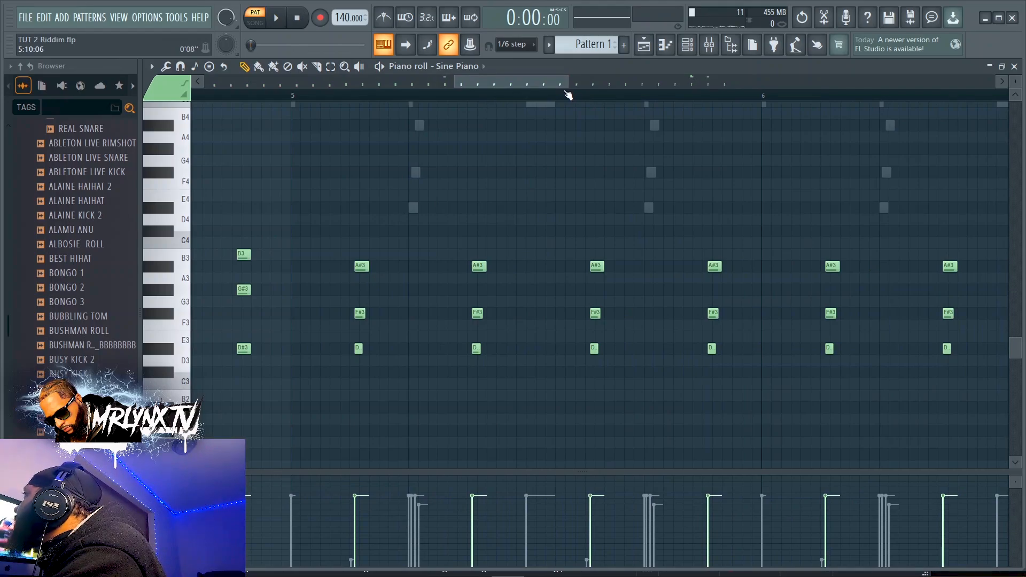
left_click_drag(567, 84, 494, 84)
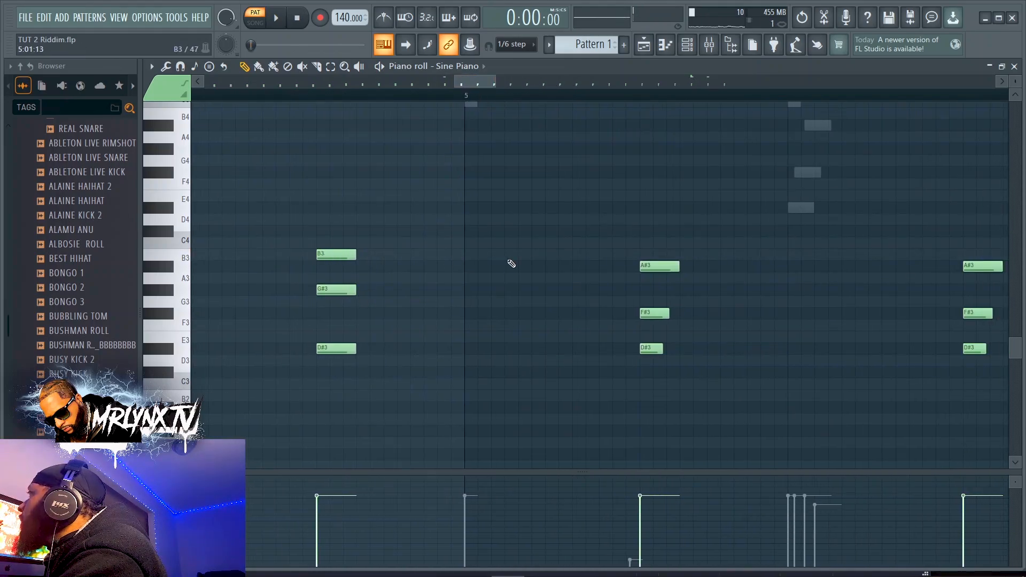
right_click(643, 315)
left_click(644, 316)
right_click(644, 349)
left_click(643, 349)
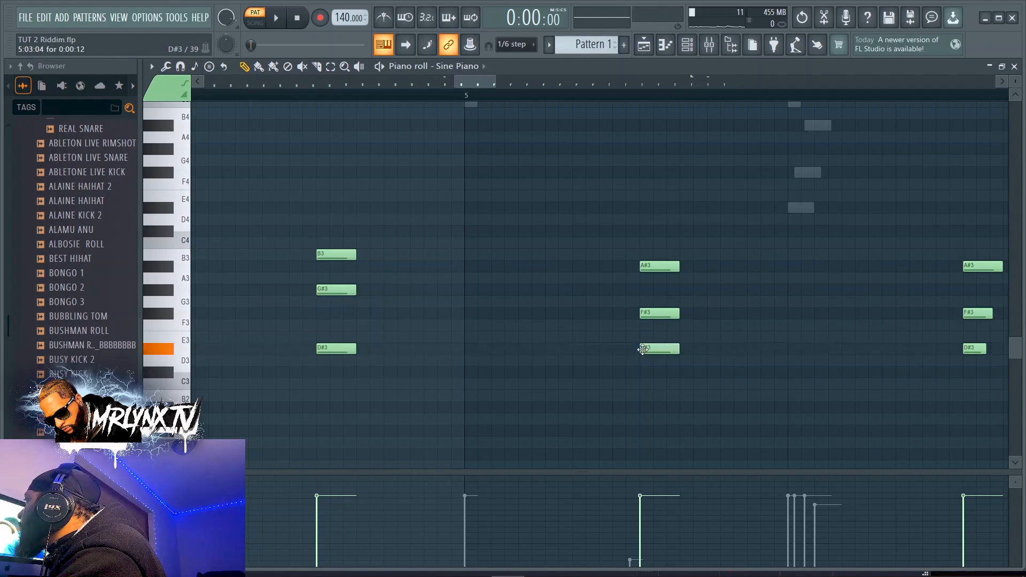
Step: Redraw the short notes of the Sine Piano chords at 5:07 and 5:11 so every voice is 0:00:12 long
left_click_drag(465, 85, 490, 86)
left_click(474, 315)
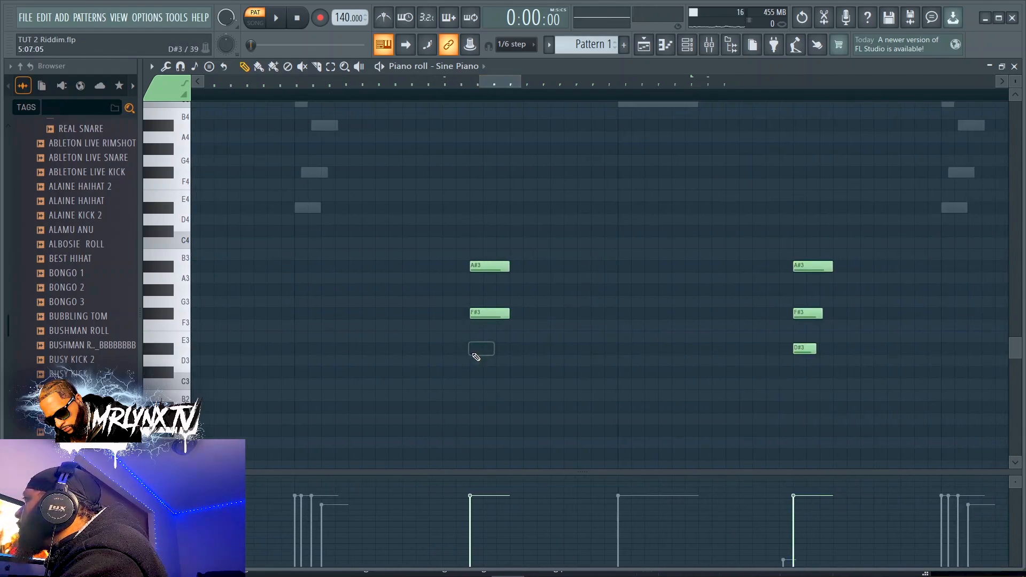
left_click(474, 351)
left_click(798, 350)
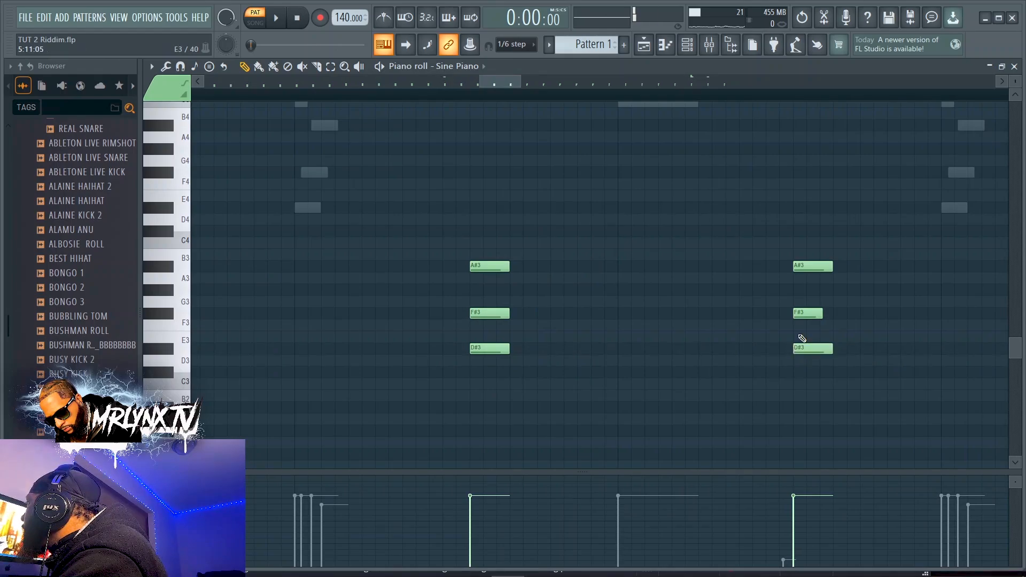
left_click(798, 316)
right_click(796, 270)
left_click(795, 269)
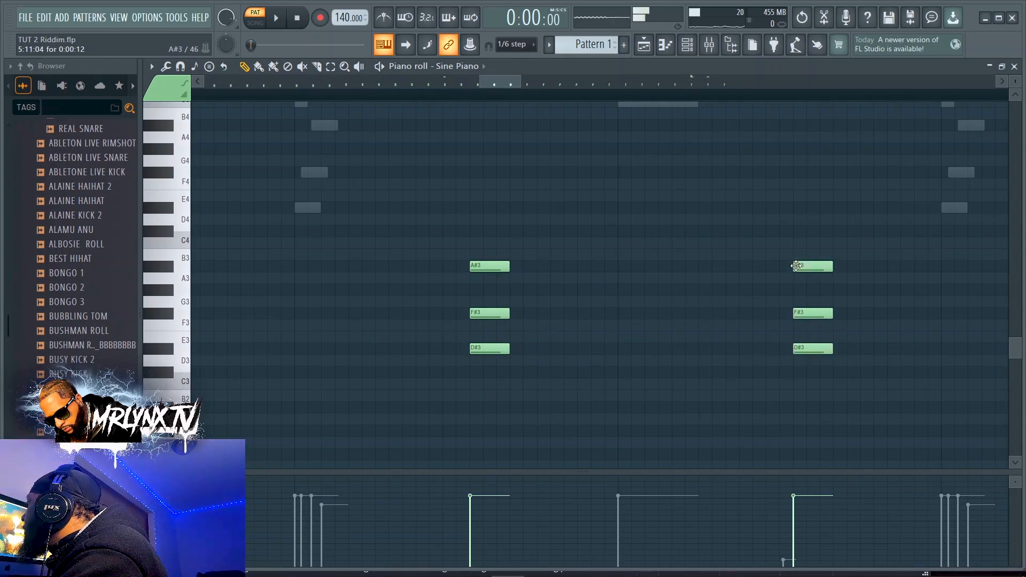
Step: Replace the A#3, F#3 and D#3 notes of bar 5's last chord, at 5:15, with notes 0:00:12 long
left_click_drag(502, 85, 523, 84)
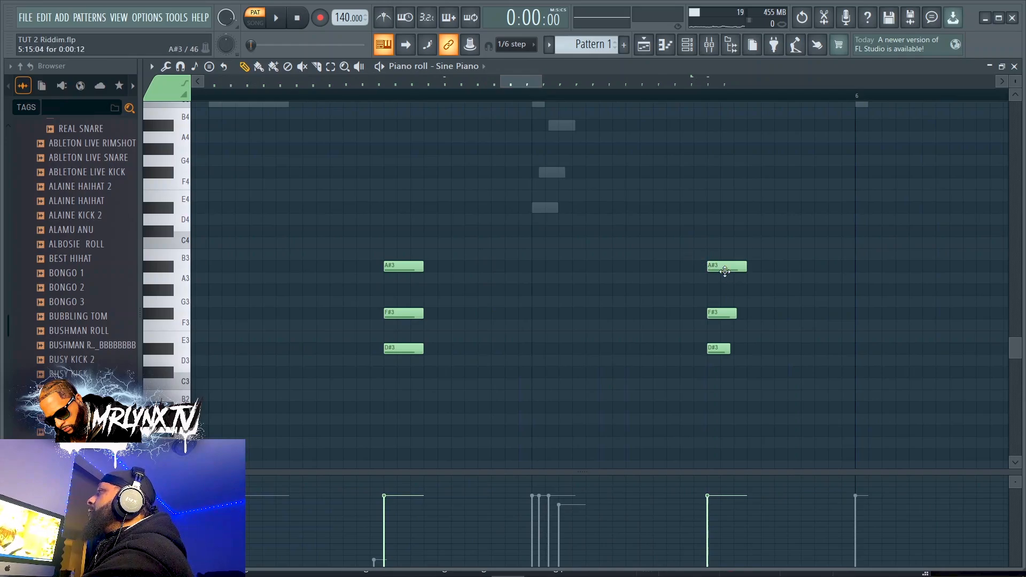
right_click(725, 271)
left_click(725, 270)
right_click(712, 315)
left_click(712, 315)
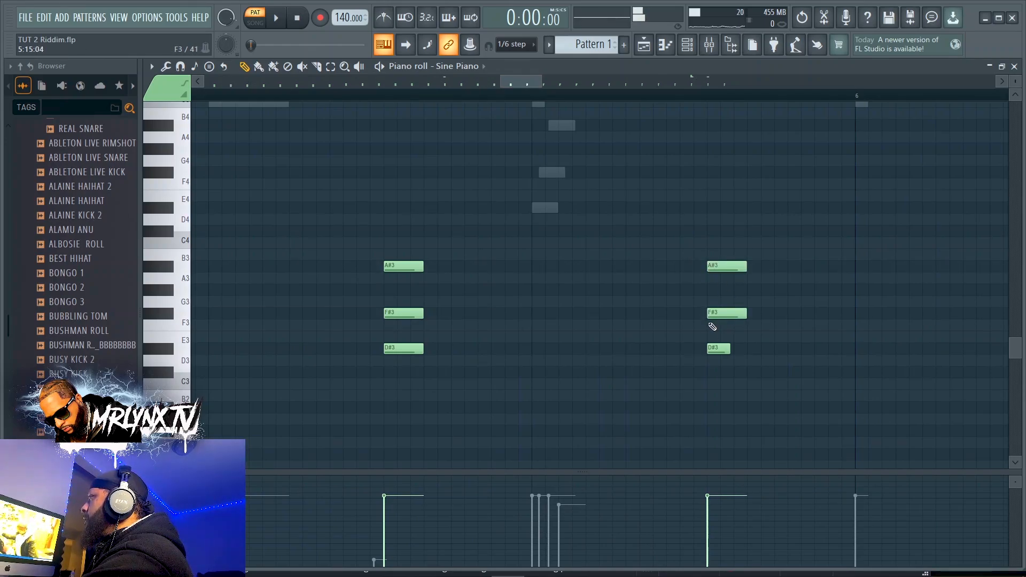
right_click(715, 350)
left_click(715, 351)
Step: Replace the short F#3 and D#3 notes of the chords at 6:03 and 6:07 with 0:00:12 notes, aligning their starts with A#3
left_click_drag(518, 84, 542, 86)
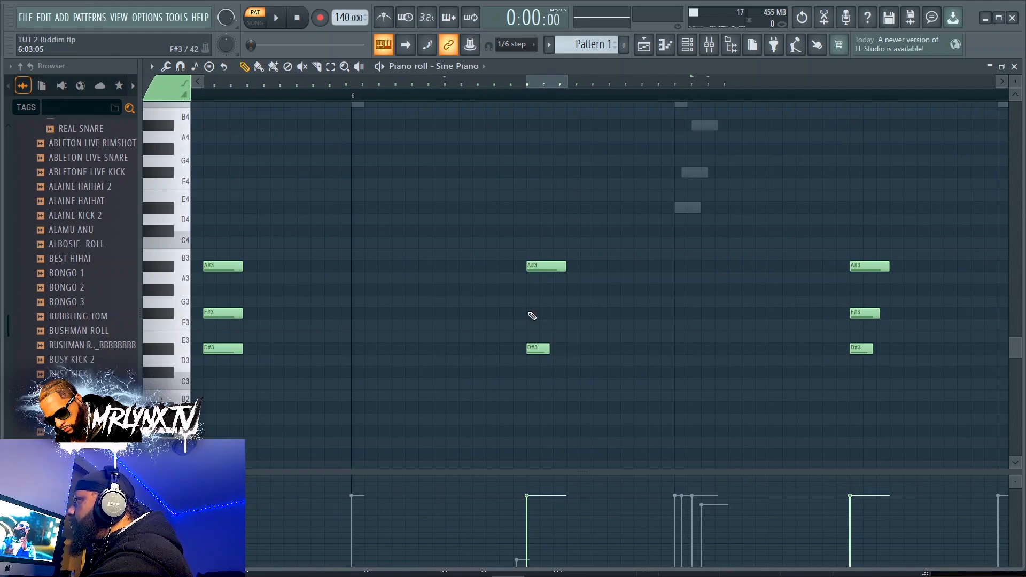
left_click(533, 316)
left_click(538, 353)
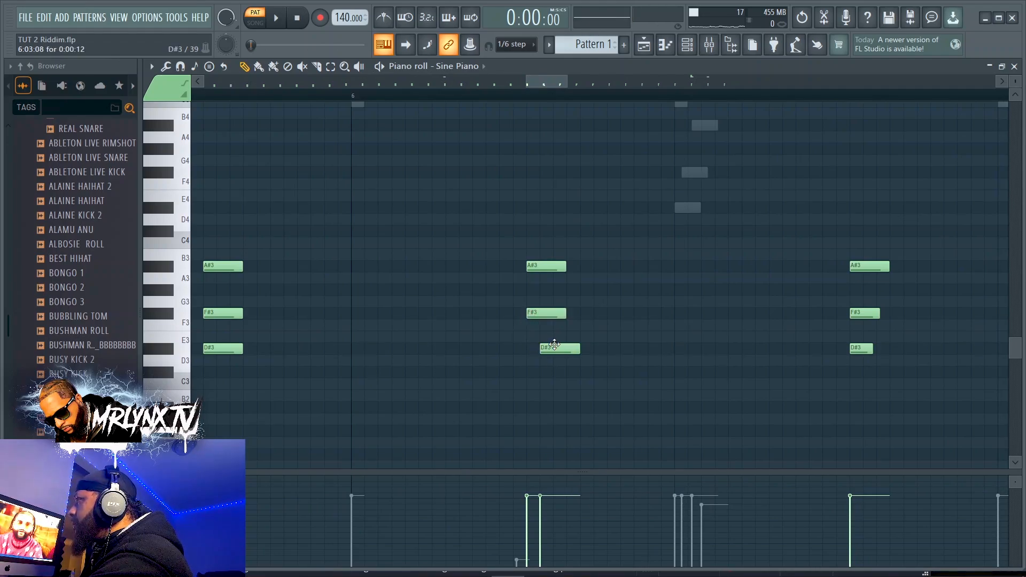
left_click_drag(555, 345, 541, 344)
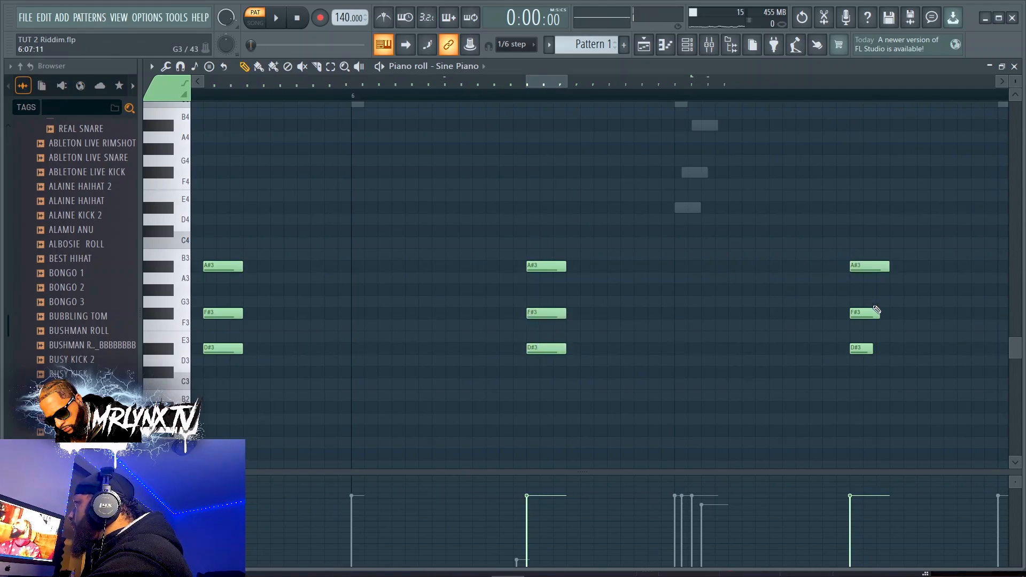
left_click(856, 315)
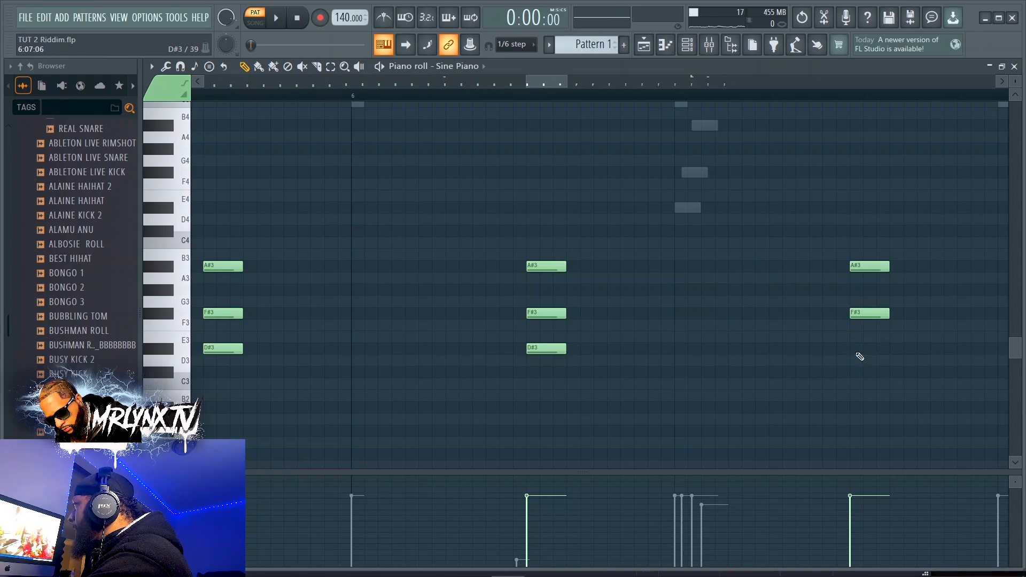
left_click(862, 350)
left_click_drag(872, 348, 858, 348)
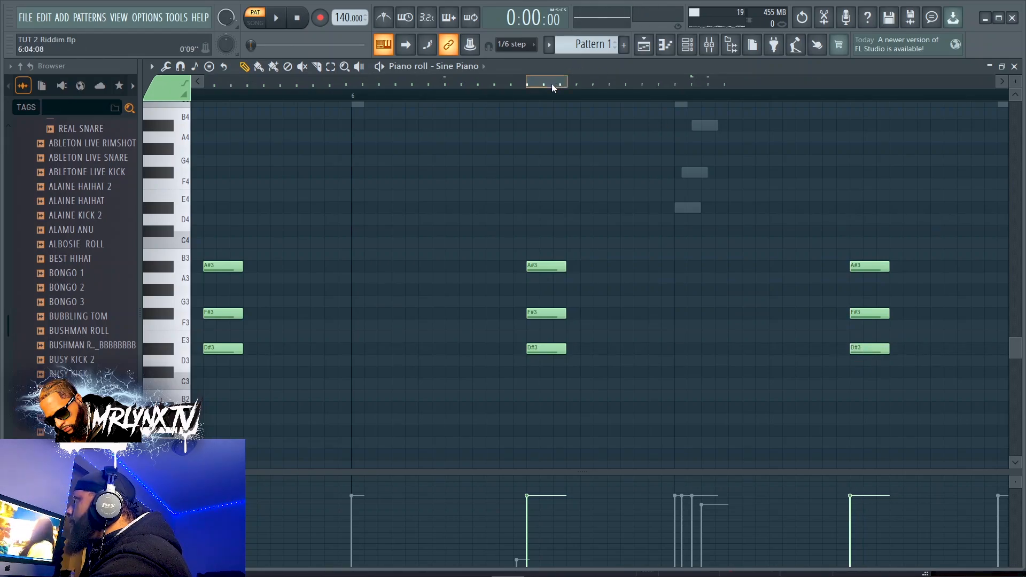
Step: Replace the short F#3 and D#3 notes at 6:11 and 6:15 with 0:00:12 notes starting together with each chord's A#3
left_click_drag(552, 85, 578, 101)
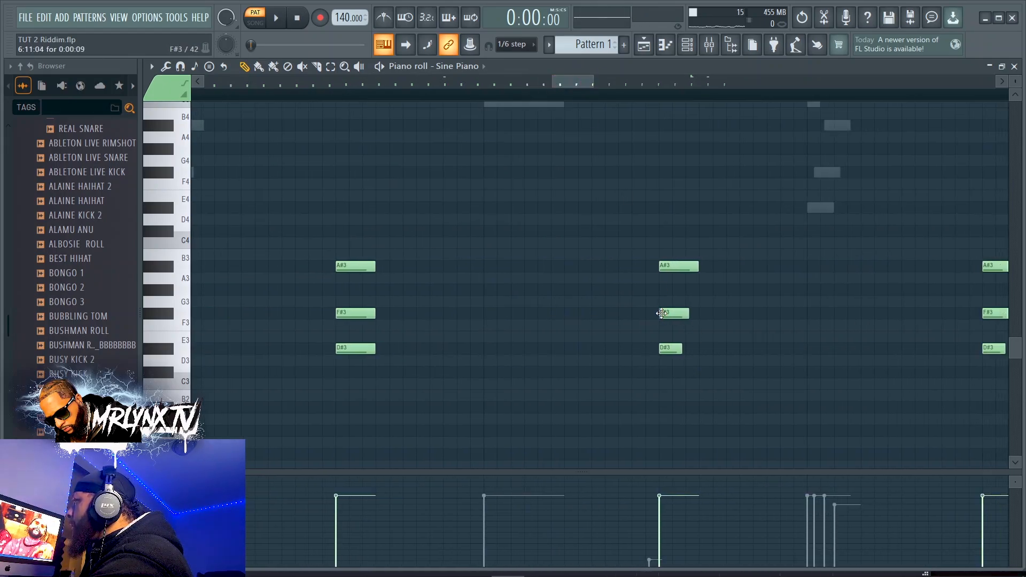
right_click(662, 314)
left_click(662, 313)
left_click(666, 352)
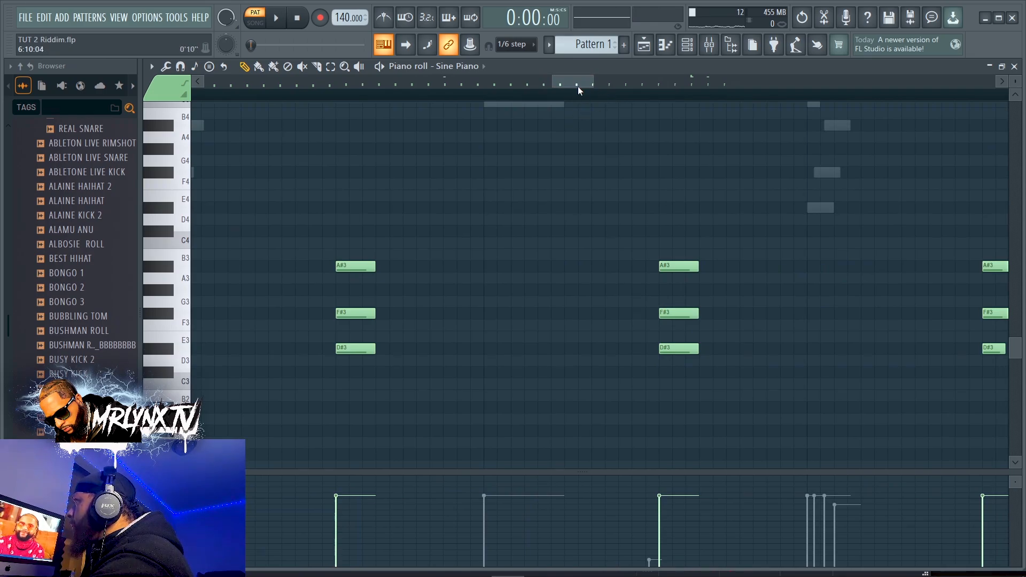
left_click_drag(578, 90, 606, 90)
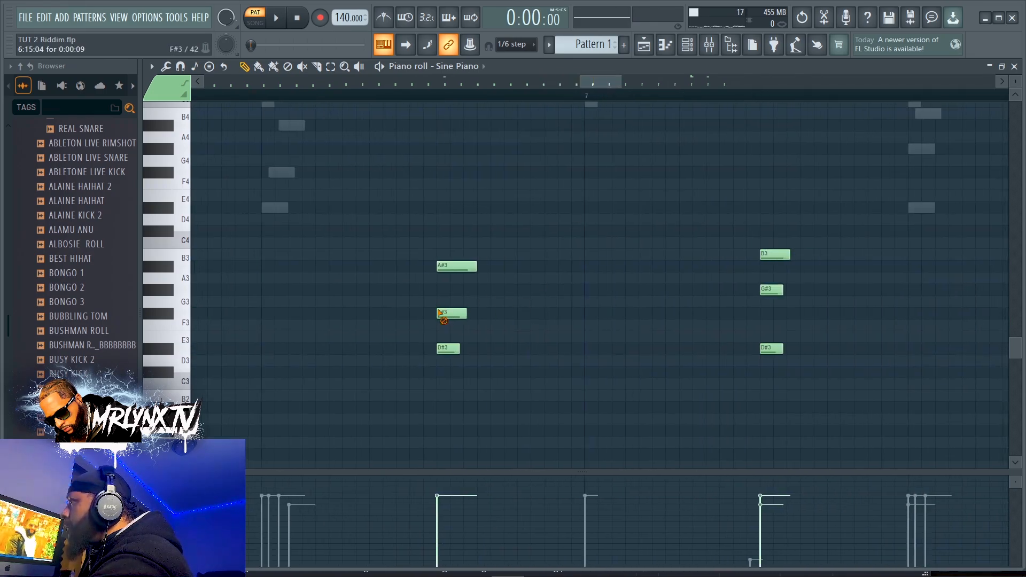
left_click(443, 314)
left_click(457, 350)
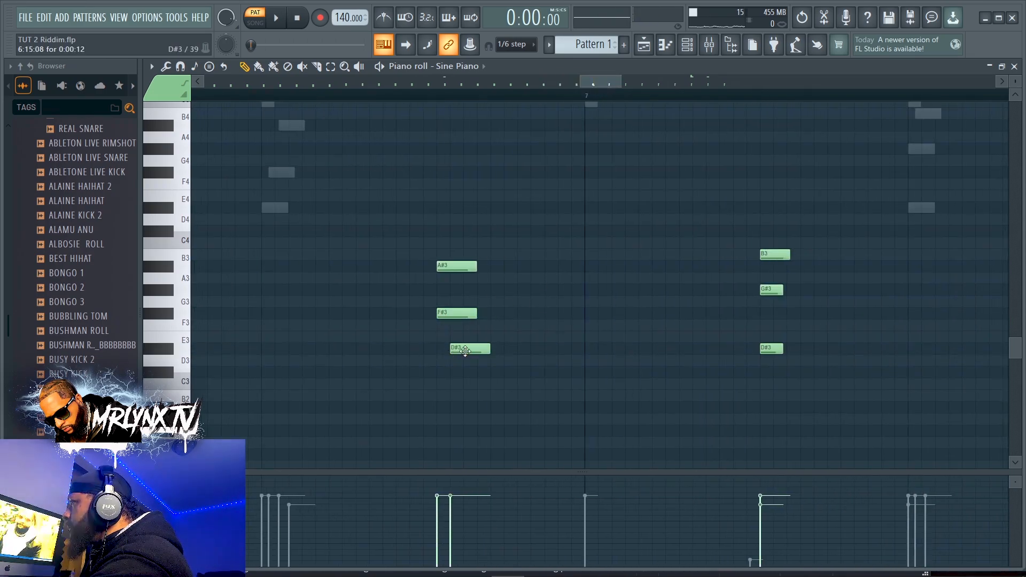
left_click_drag(456, 350, 443, 350)
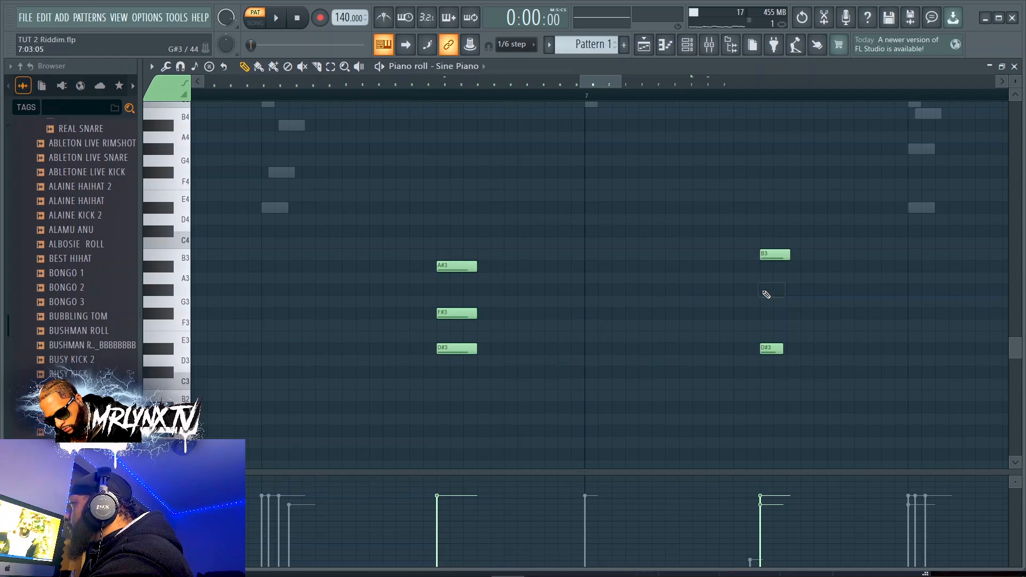
Step: Redraw the G#3, D#3 and B3 notes of the chord at 7:03 with a length of 0:00:12
left_click(765, 292)
left_click(763, 350)
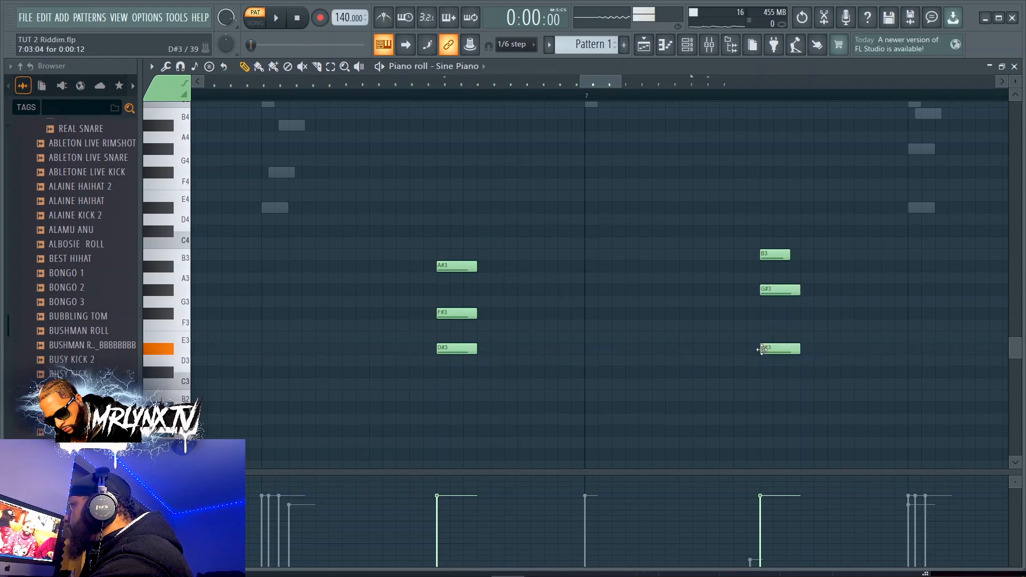
key("space")
mouse_move(593, 79)
left_mouse_down()
mouse_move(618, 83)
mouse_move(609, 83)
left_mouse_up()
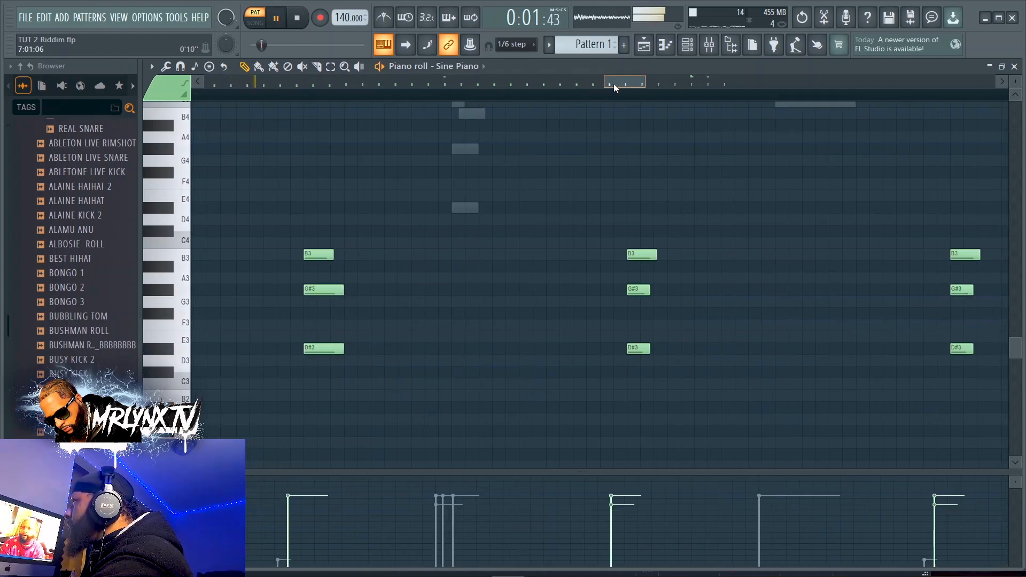
key("space")
left_click(690, 255)
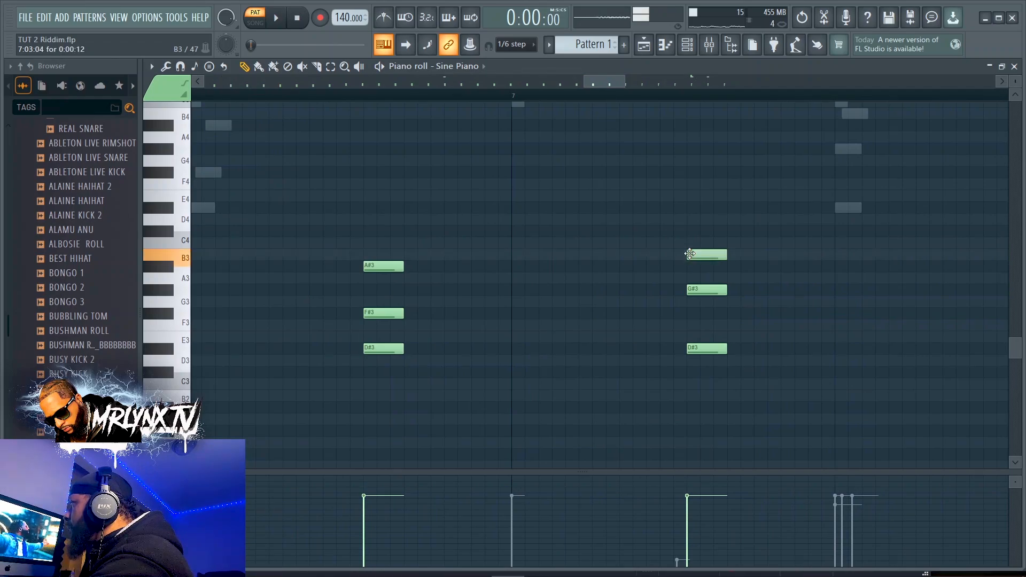
Step: Replace the D#3, G#3 and B3 notes of the chord at 7:07 with notes 0:00:12 long
left_click_drag(599, 83, 623, 83)
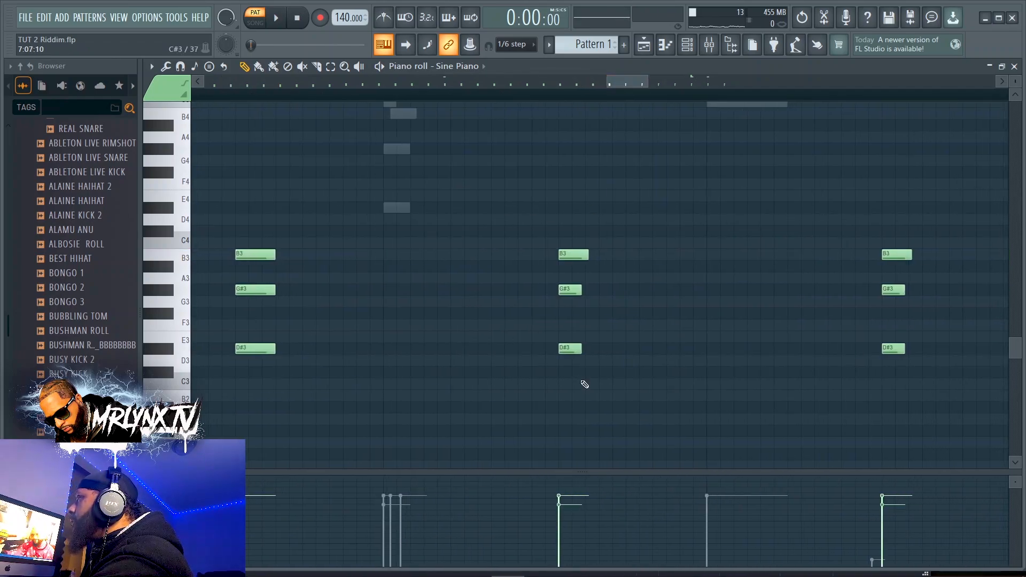
right_click(562, 349)
left_click(562, 350)
right_click(564, 293)
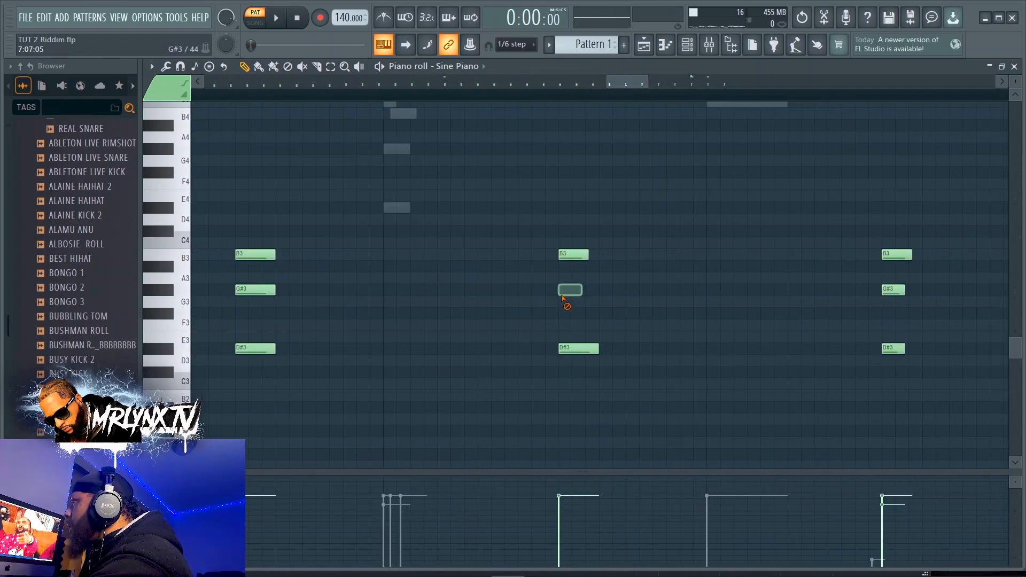
left_click(564, 292)
right_click(561, 255)
left_click(567, 254)
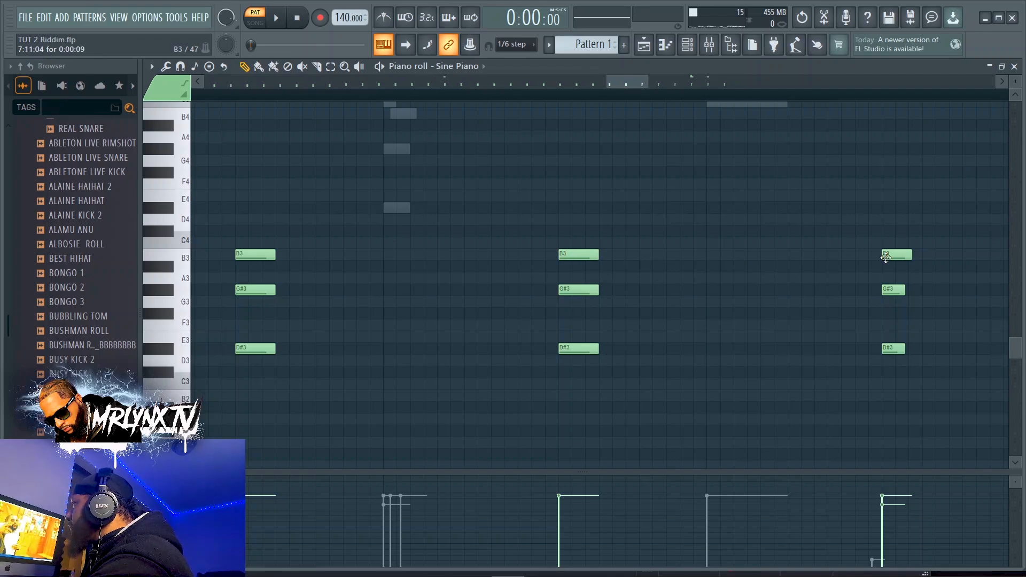
Step: Replace the B3, G#3 and D#3 notes of the chord at 7:11 with longer notes matching the preceding chord
right_click(886, 257)
left_click(888, 256)
left_click(891, 290)
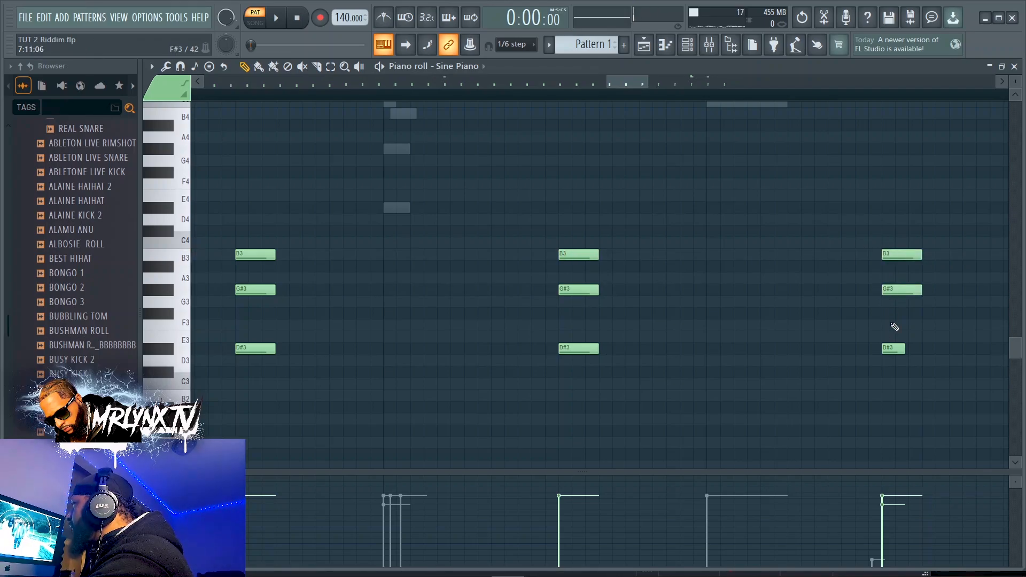
right_click(891, 346)
left_click(892, 348)
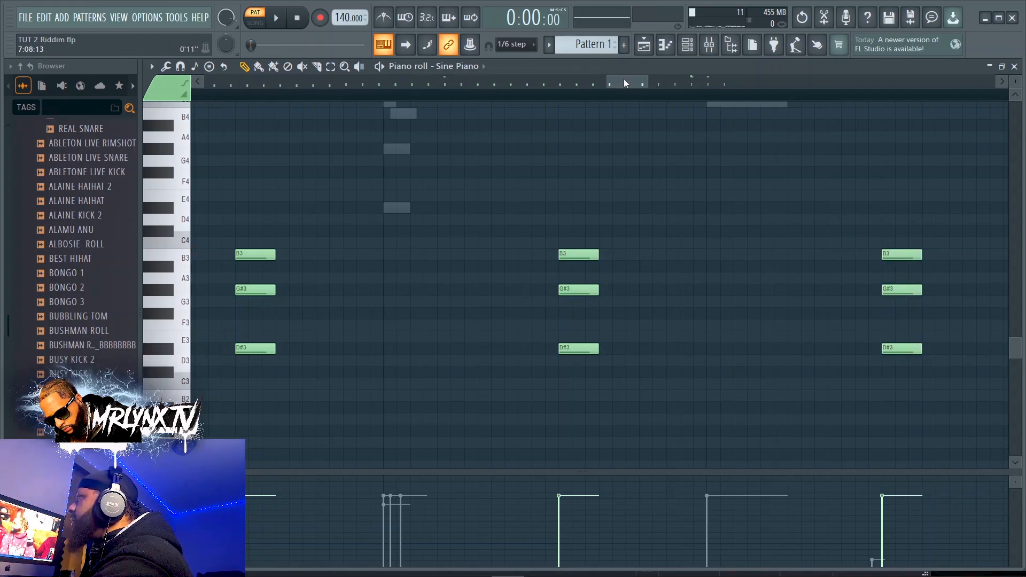
Step: Check the chords from bar 1 onward, then replace the B3, G#3 and D#3 notes at 8:03 with notes of the matching longer length
left_click_drag(621, 80, 0, 160)
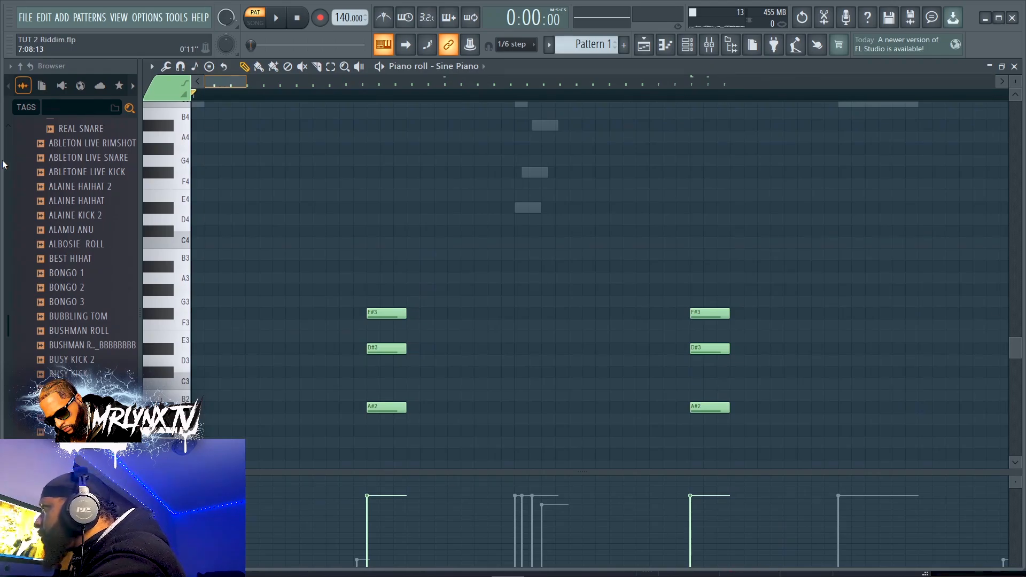
scroll(329, 140, "right", 6)
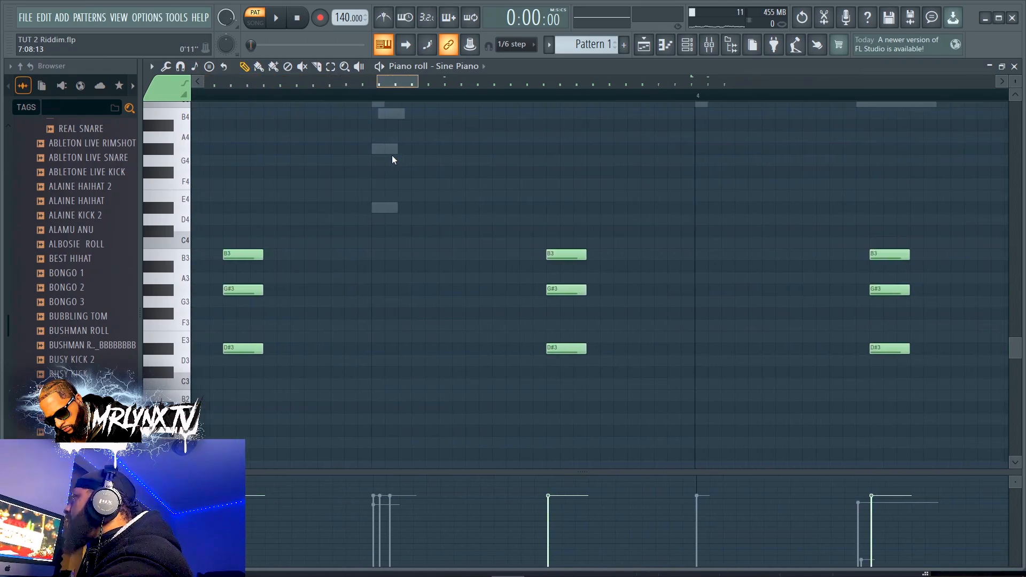
scroll(393, 155, "right", 10)
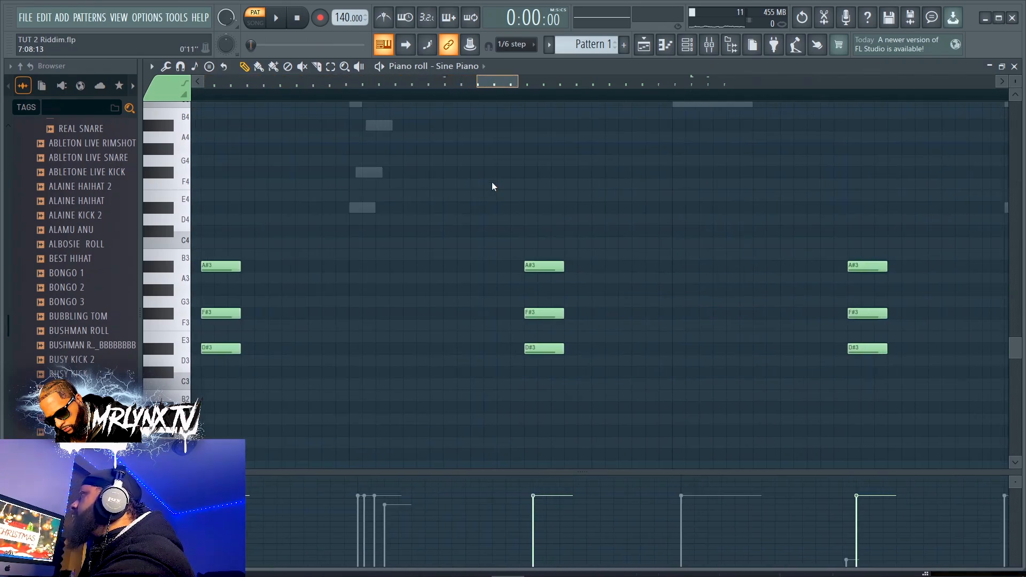
scroll(492, 186, "right", 8)
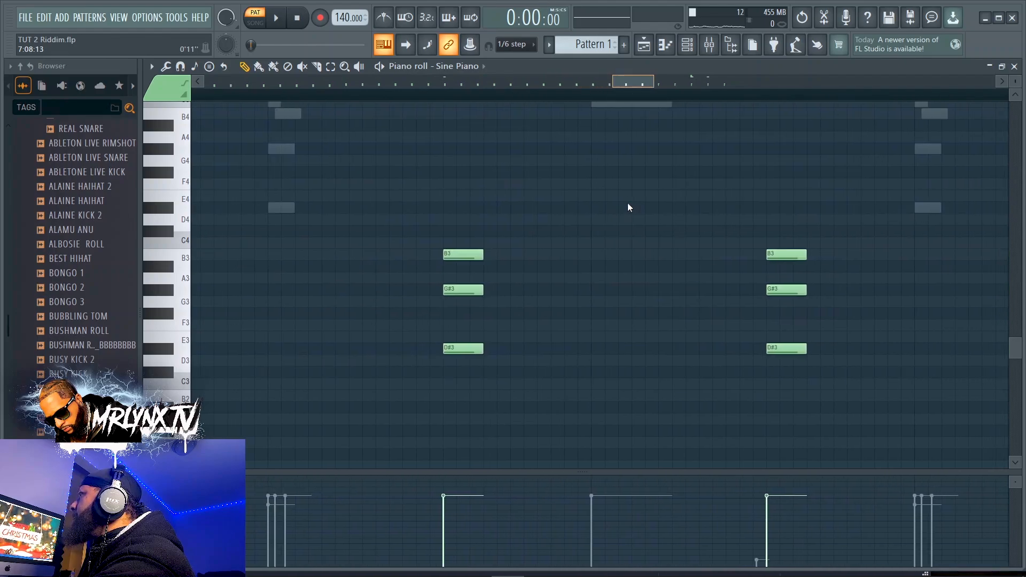
scroll(629, 207, "right", 5)
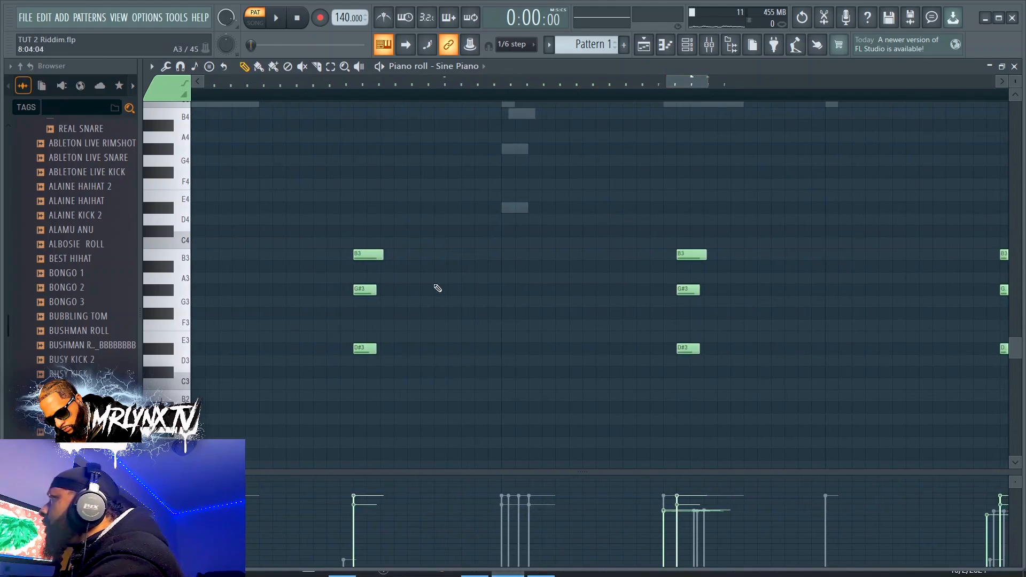
right_click(360, 257)
left_click(357, 257)
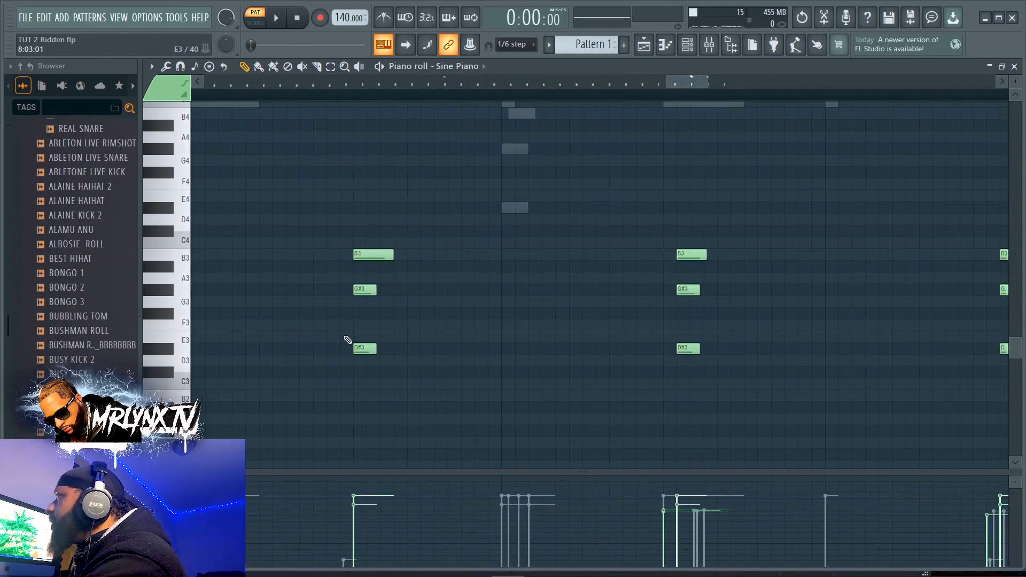
right_click(360, 291)
left_click(356, 291)
right_click(358, 350)
left_click(357, 350)
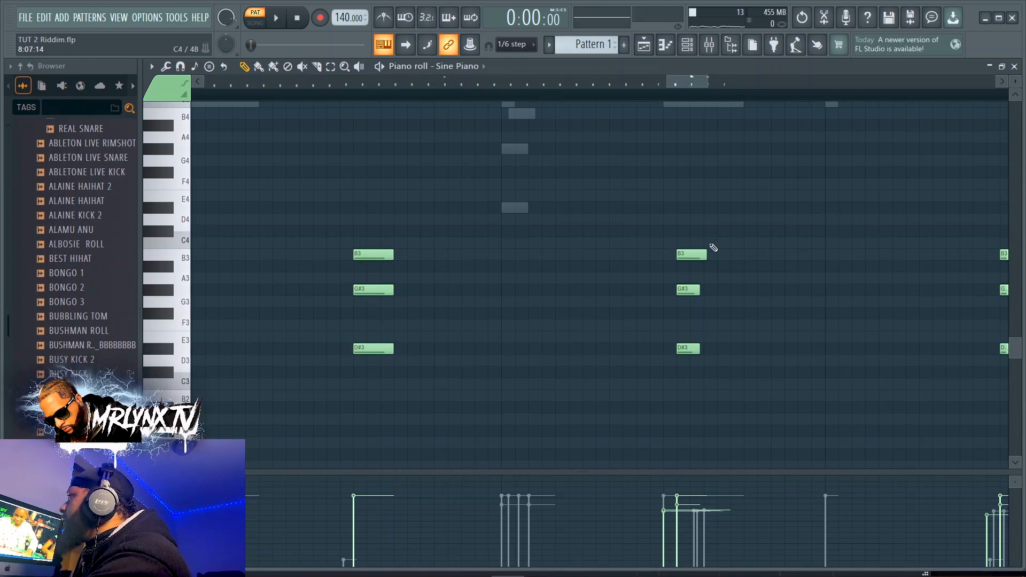
Step: Replace the B3, G#3 and D#3 notes of the chord at 8:07 with notes 0:00:12 long
right_click(686, 256)
left_click(680, 257)
right_click(680, 289)
left_click(678, 290)
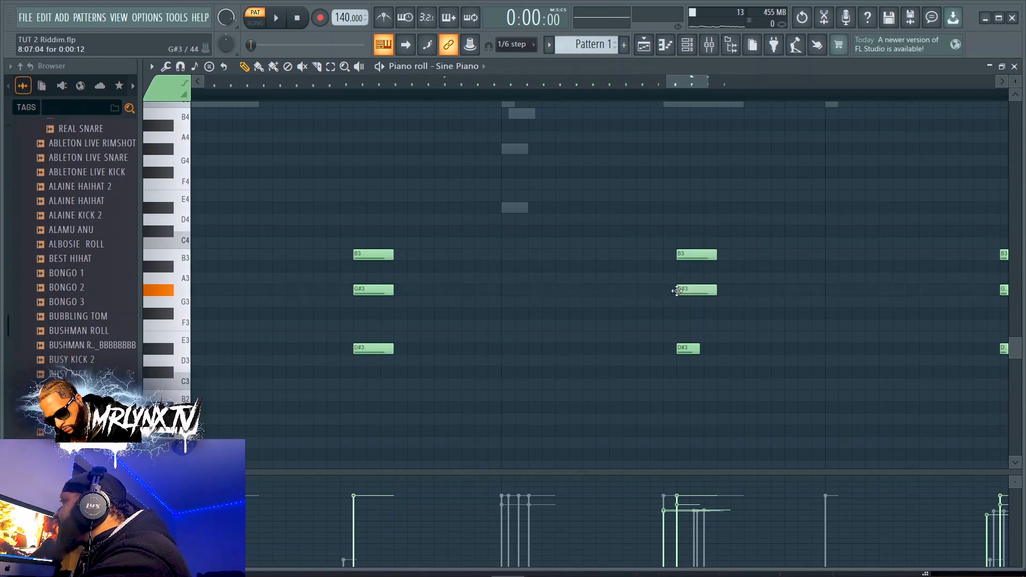
right_click(682, 351)
left_click(679, 349)
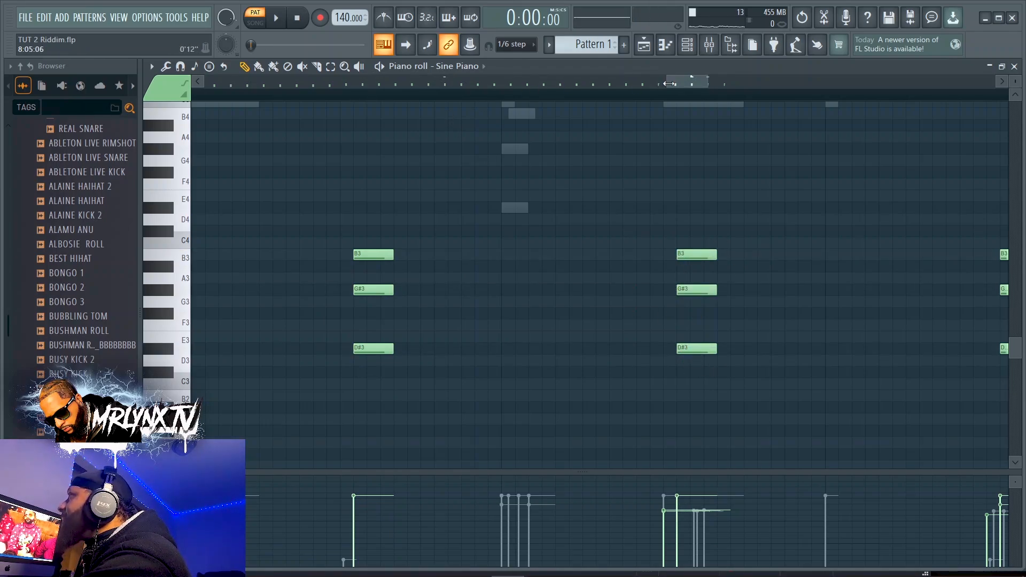
Step: Replace the B3, G#3 and D#3 notes of the chord at 8:11 with longer notes matching the preceding chord
left_click_drag(676, 79, 707, 89)
right_click(352, 256)
left_click(344, 255)
right_click(347, 290)
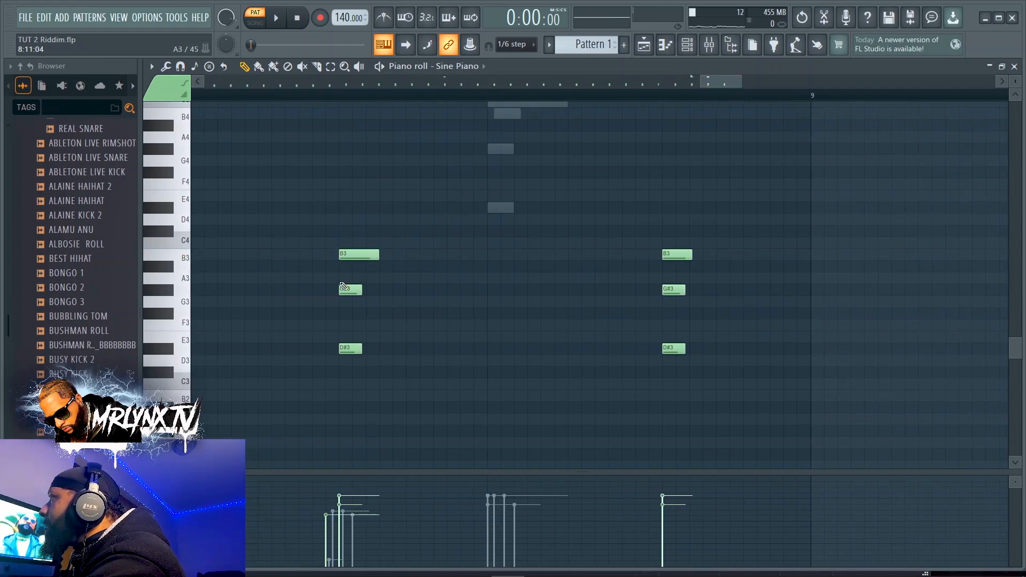
left_click(345, 290)
right_click(342, 351)
left_click(341, 351)
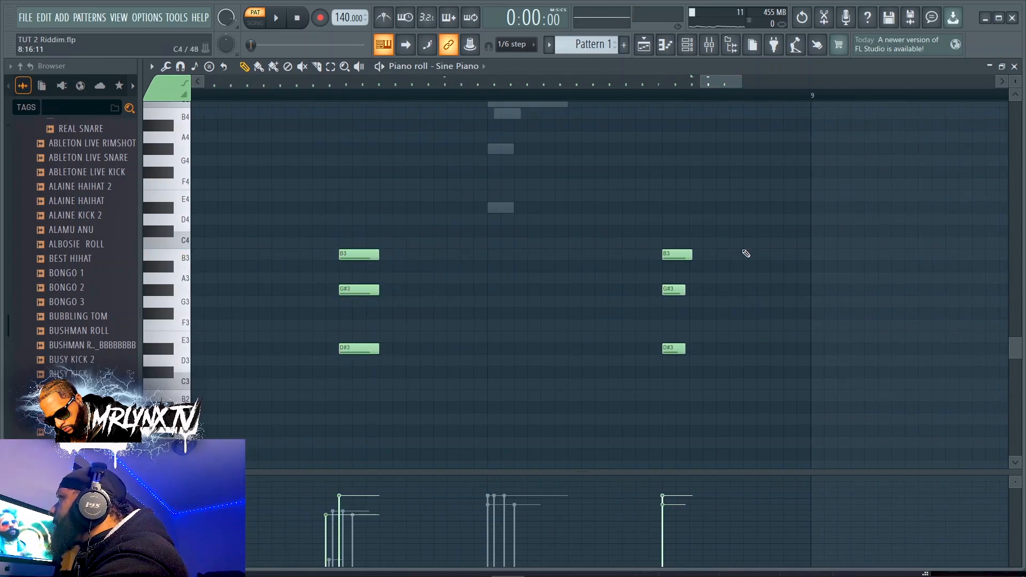
Step: Redraw the B3, G#3 and D#3 notes at 8:15 with a length of 0:00:12 and play the pattern back
left_click(667, 261)
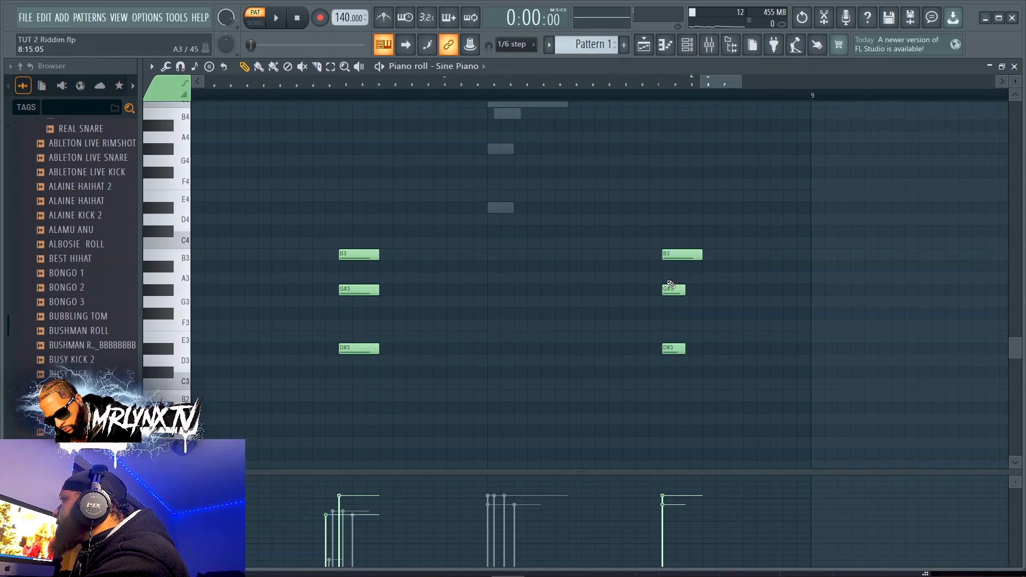
left_click(668, 291)
right_click(666, 352)
left_click(665, 348)
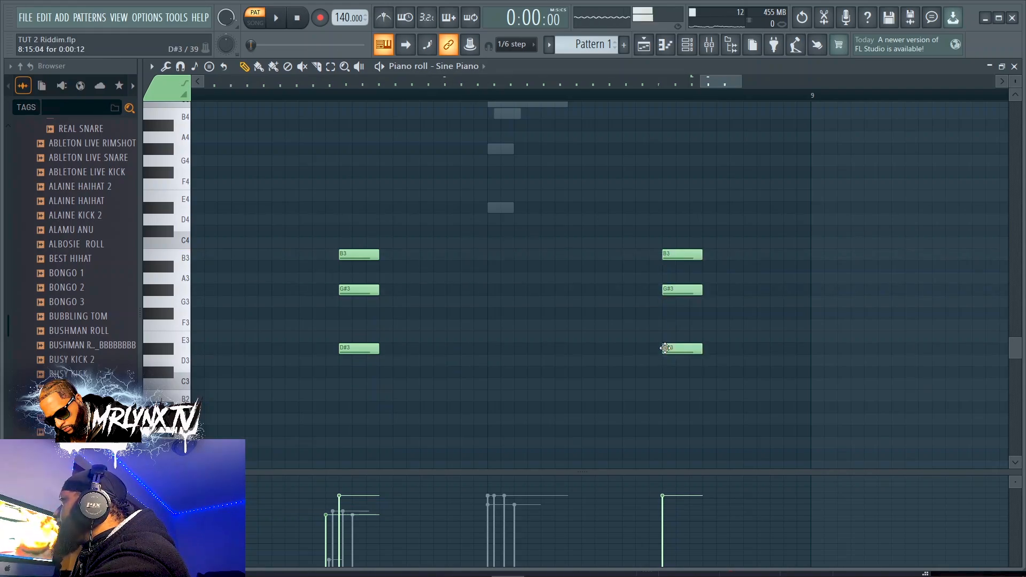
key("space")
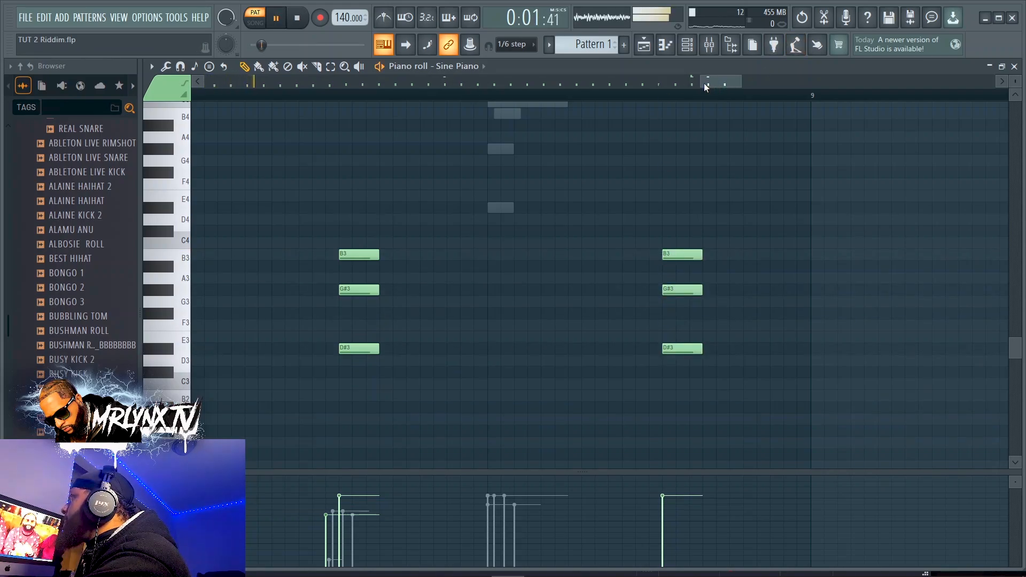
left_click_drag(702, 83, 406, 156)
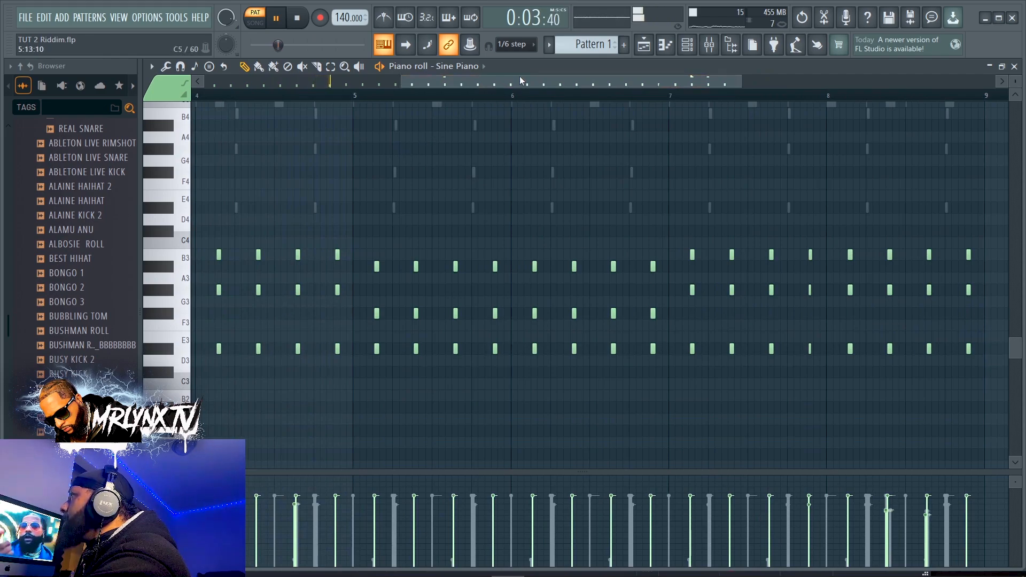
mouse_move(516, 80)
left_mouse_down()
mouse_move(447, 95)
mouse_move(512, 91)
left_mouse_up()
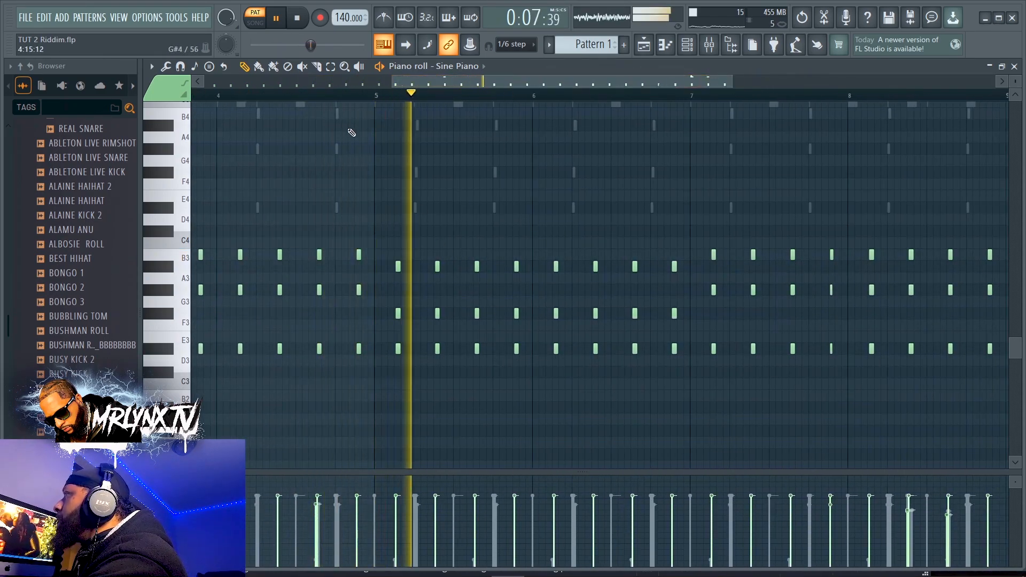
key("space")
Step: Lower all A#3 notes in bars 5 and 6 by one octave and listen to the result
left_click(317, 66)
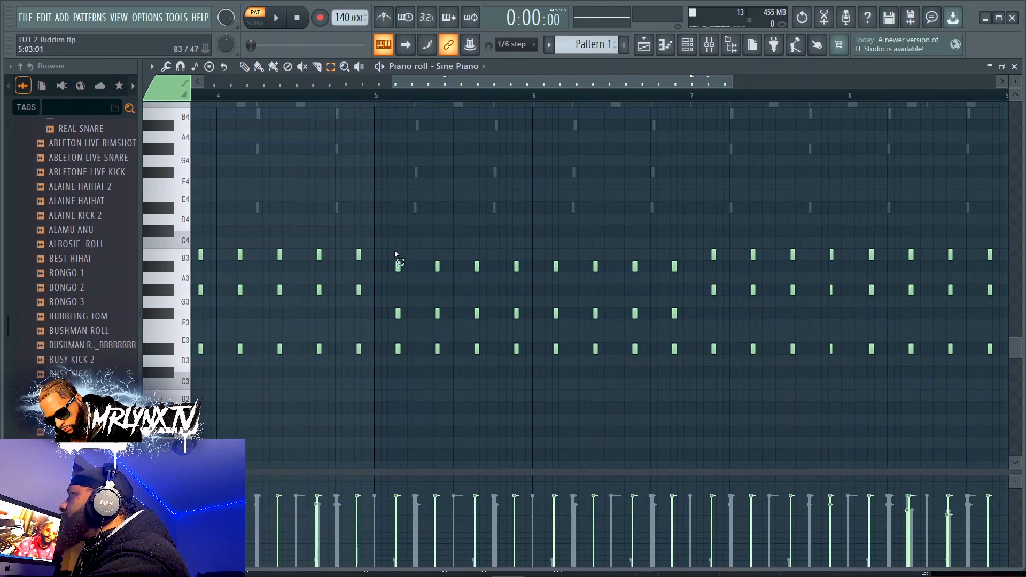
left_click_drag(395, 254, 713, 279)
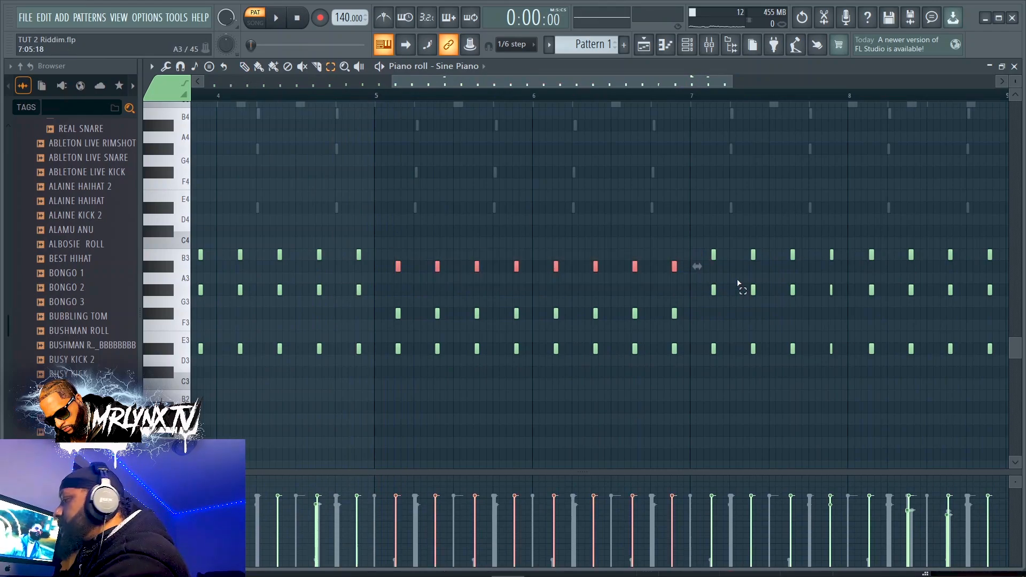
key("ctrl+Down")
key("space")
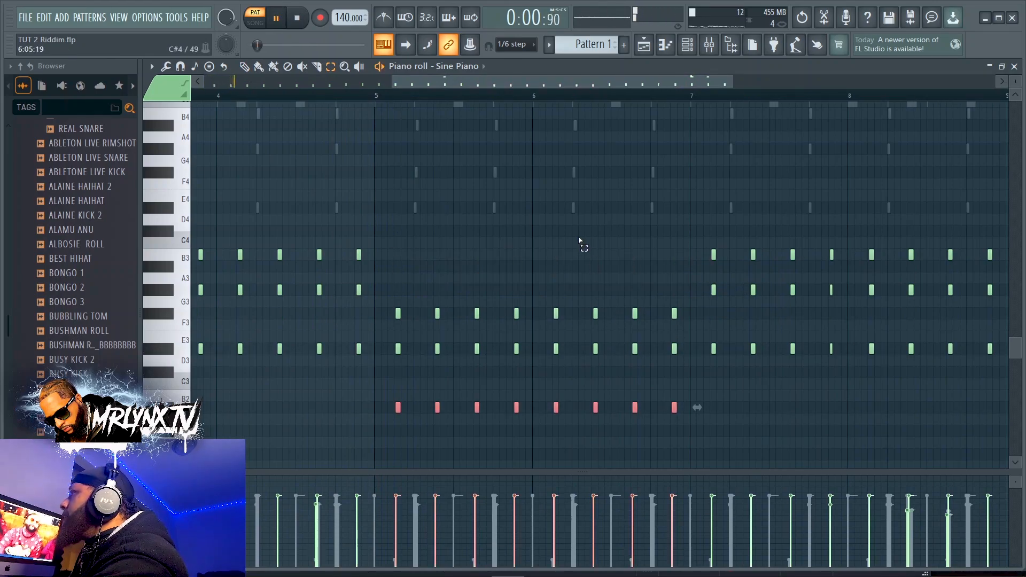
left_click(560, 210)
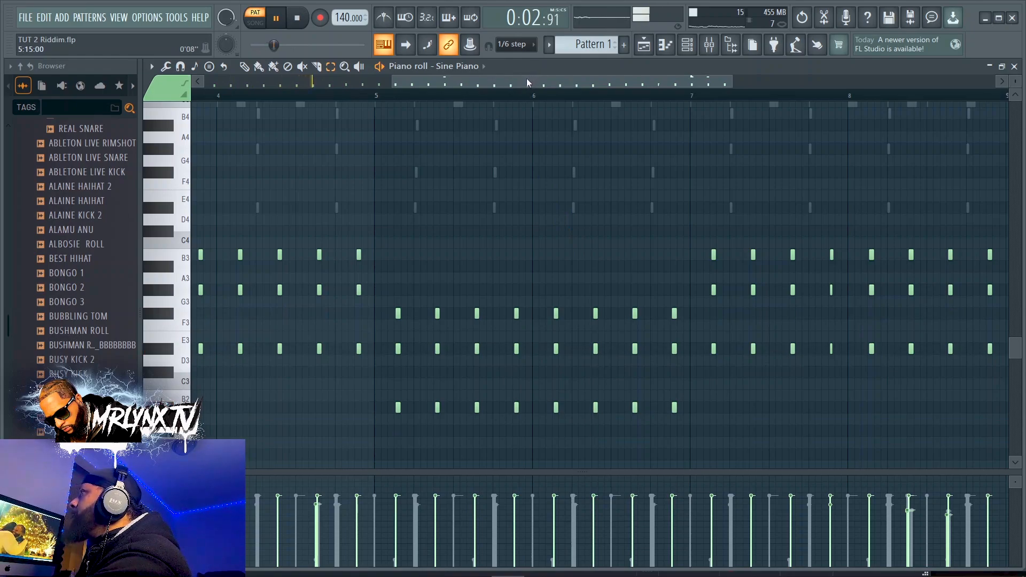
left_click_drag(518, 85, 489, 92)
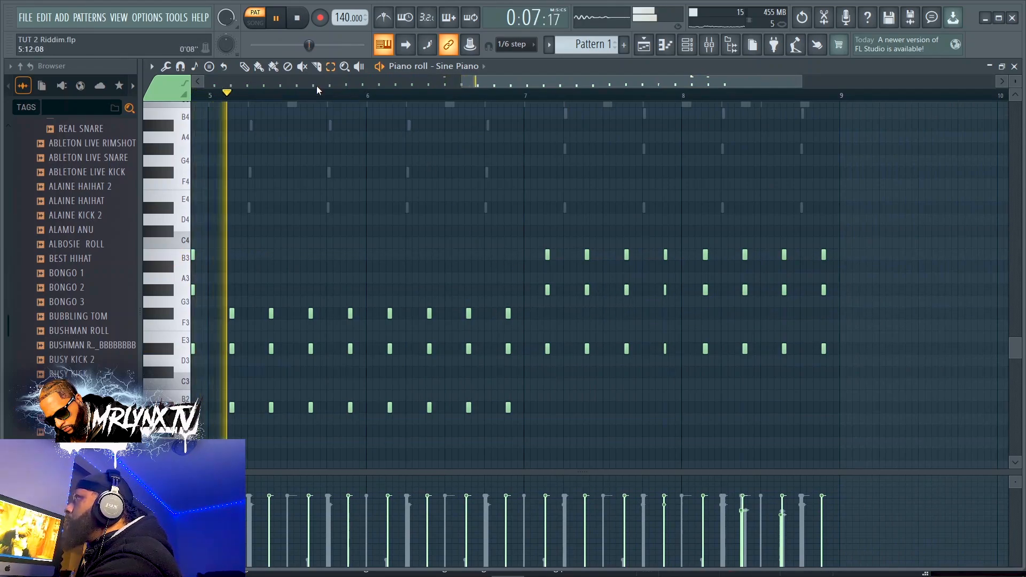
key("space")
Step: Lower all B3 notes in bars 7 and 8 by one octave and play those bars back
left_click(330, 66)
left_click_drag(534, 226, 850, 262)
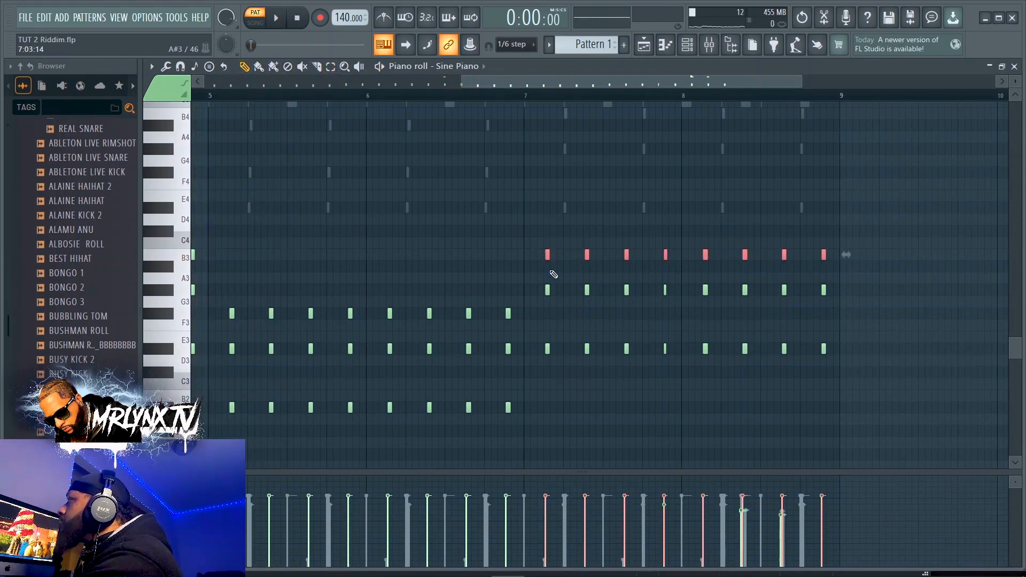
key("ctrl+Down")
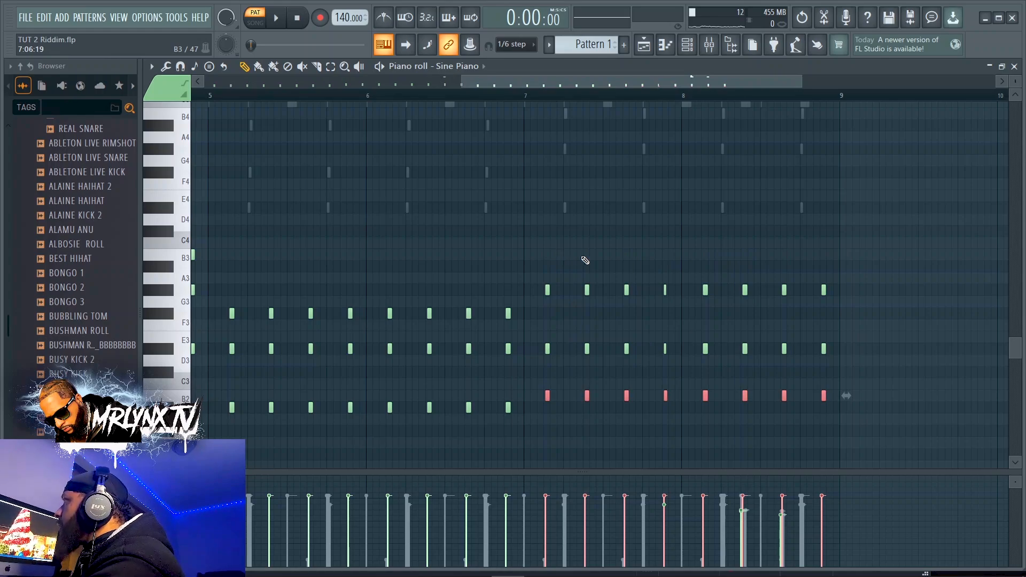
left_click(539, 89)
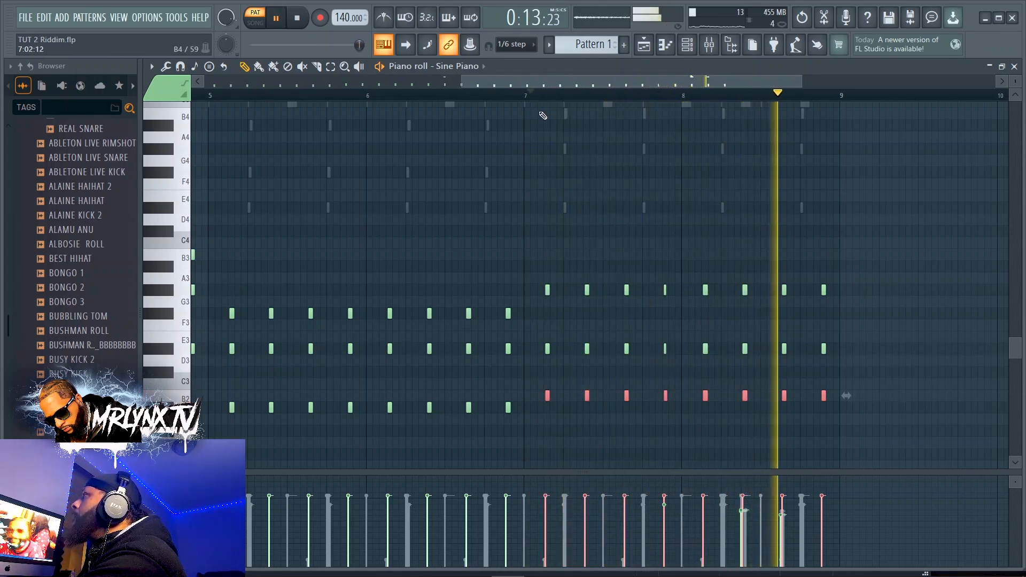
key("space")
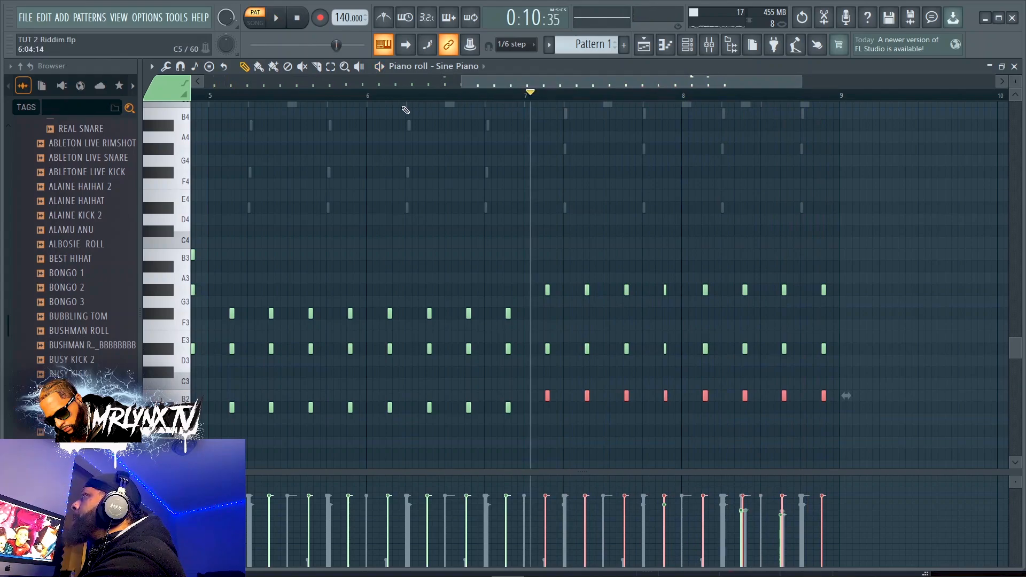
left_click(367, 96)
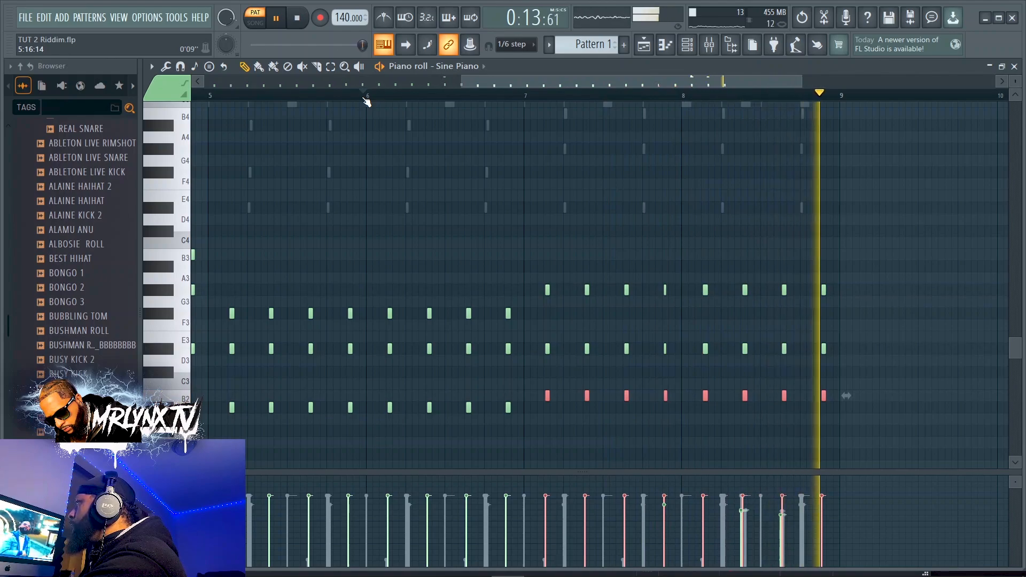
key("space")
Step: Lower all B3 notes in bars 3 and 4 by one octave
left_click_drag(493, 87, 312, 123)
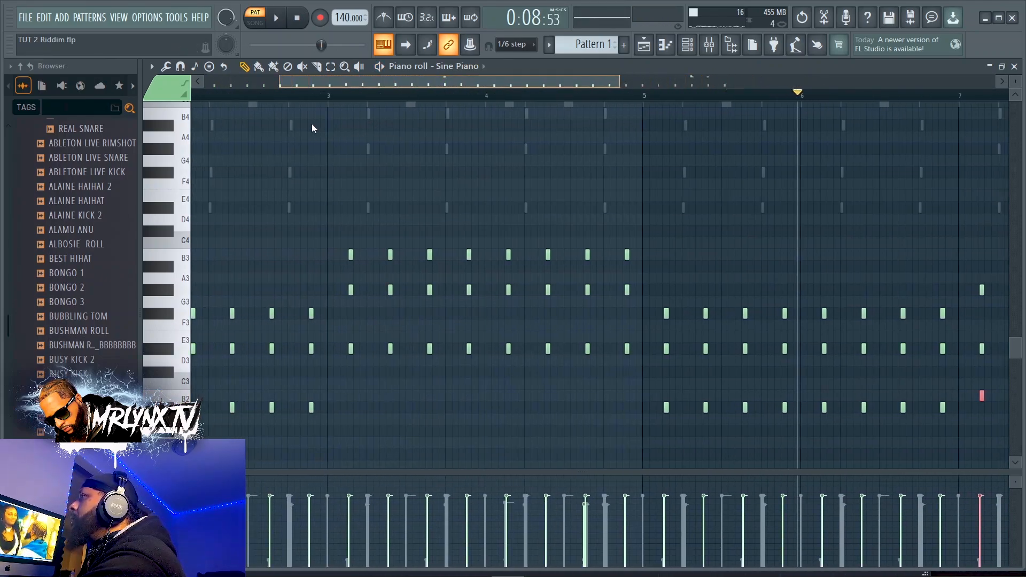
left_click(330, 67)
left_click_drag(312, 206, 666, 256)
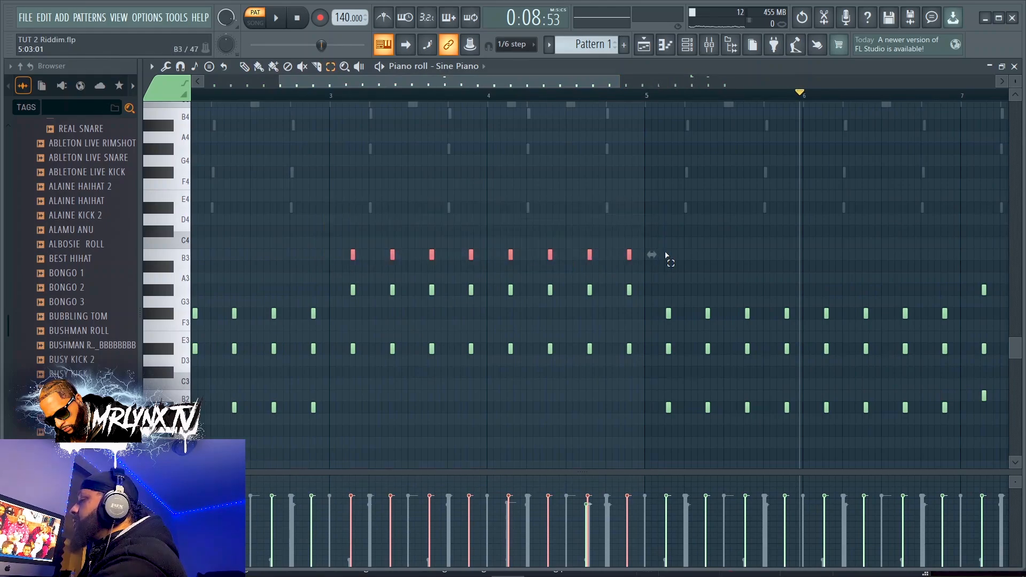
key("ctrl+Down")
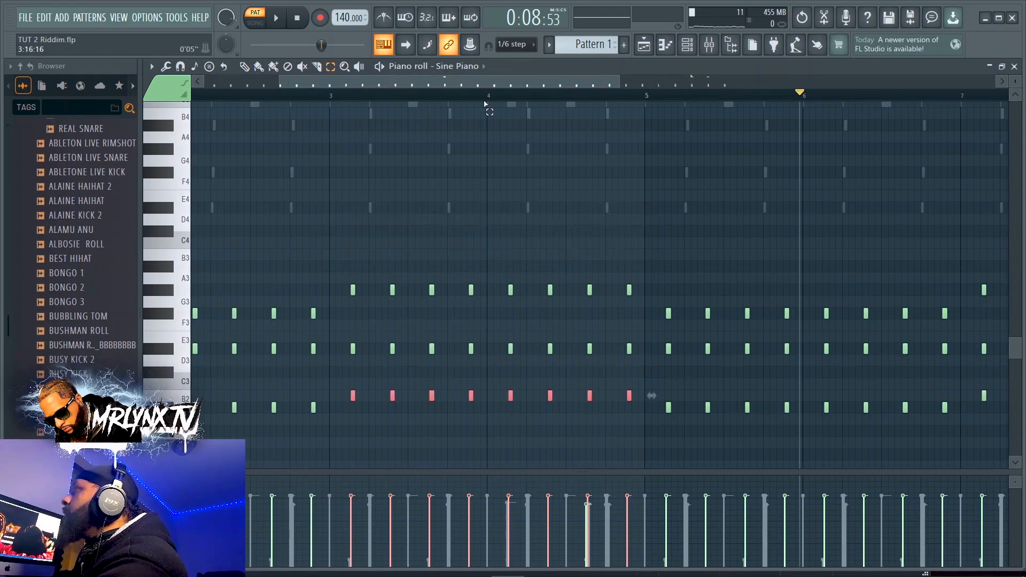
Step: Play the pattern from the start to check the revoiced Sine Piano chords, then close their piano roll
left_click(303, 19)
left_click(277, 27)
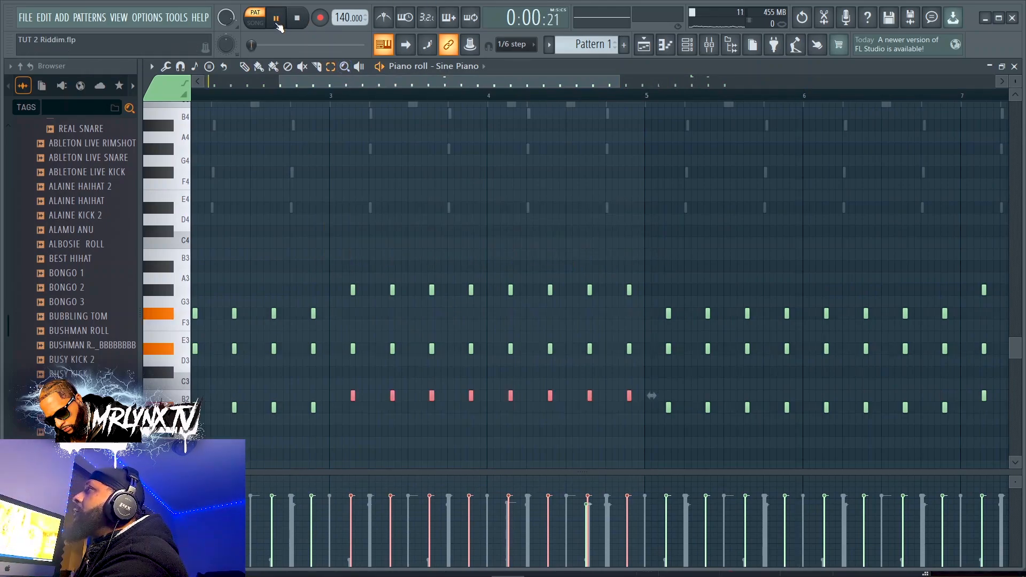
double_click(587, 69)
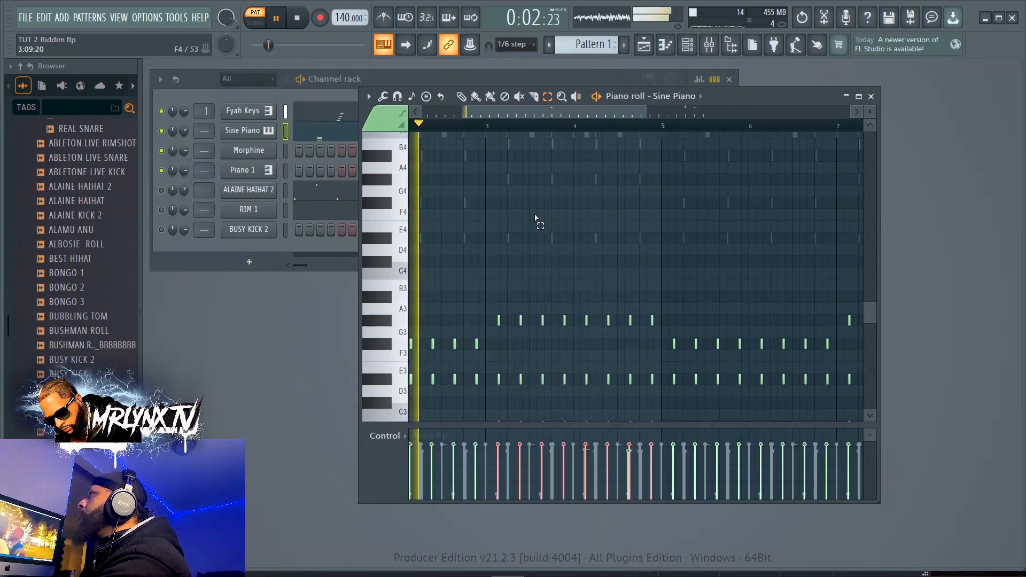
left_click_drag(756, 99, 758, 108)
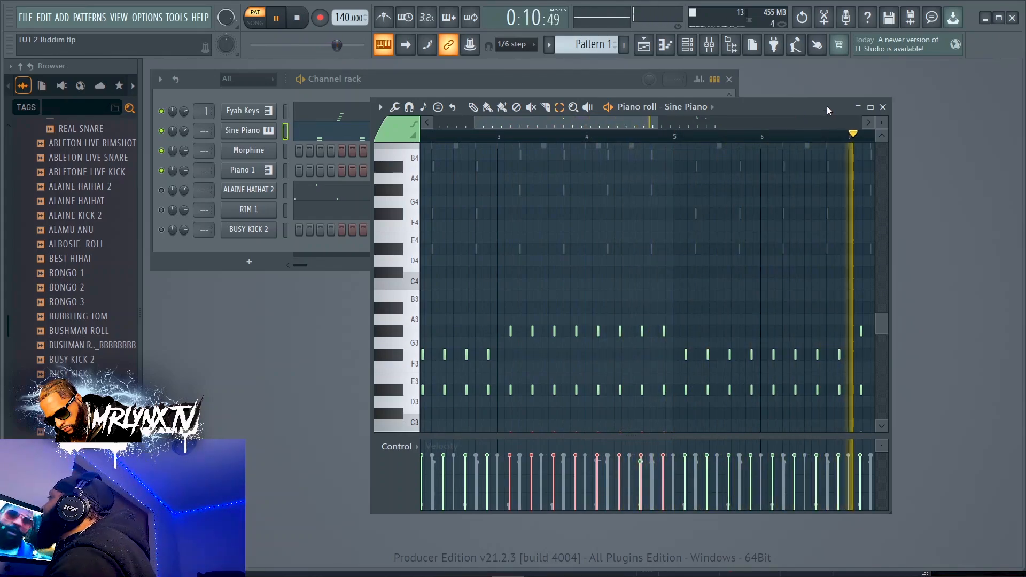
key("space")
left_click(884, 108)
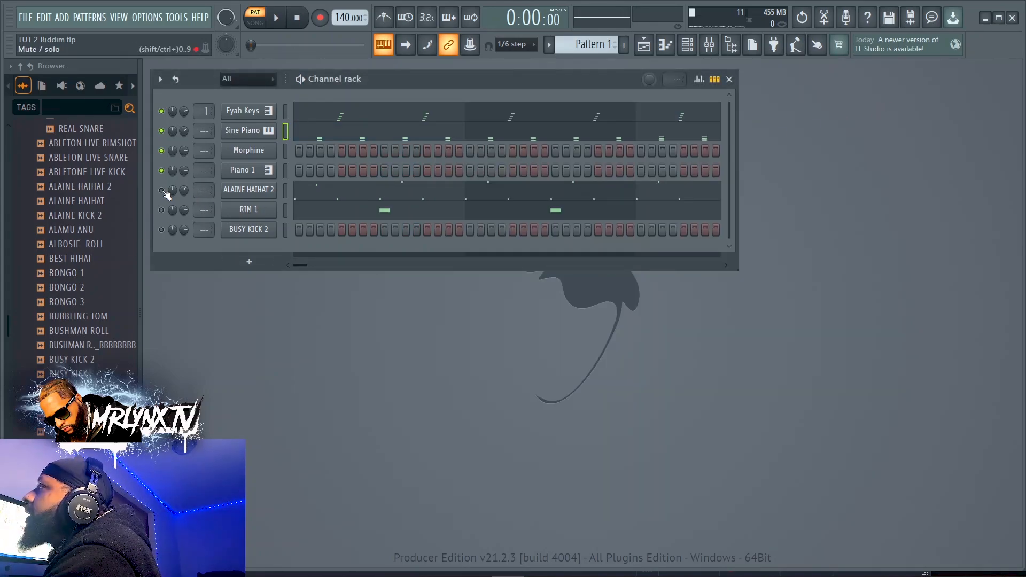
Step: Open the ALAINE HAIHAT 2 notes in a maximized piano roll and raise the A5 note at 1:03 to B5
left_click(323, 195)
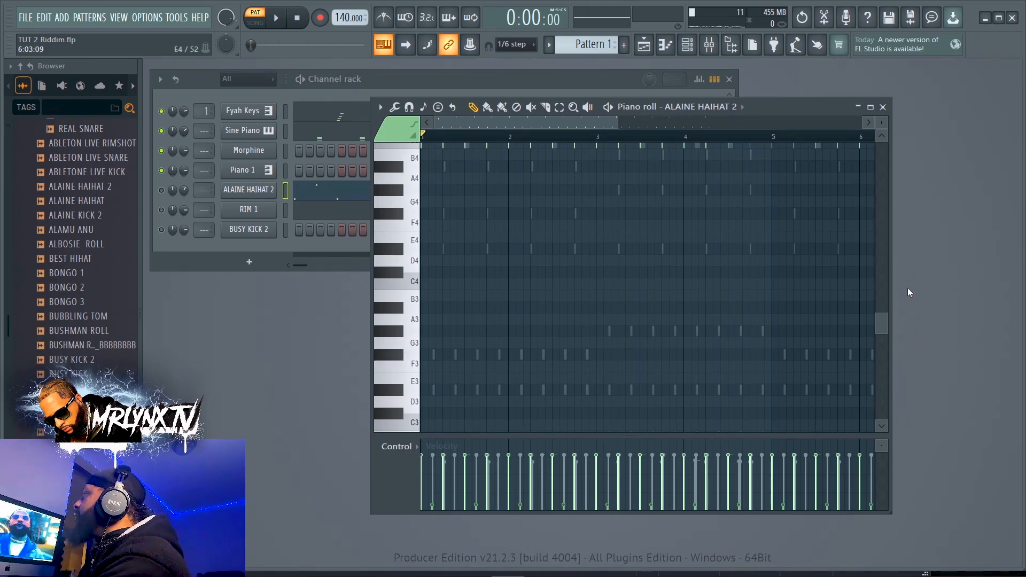
scroll(867, 293, "up", 4)
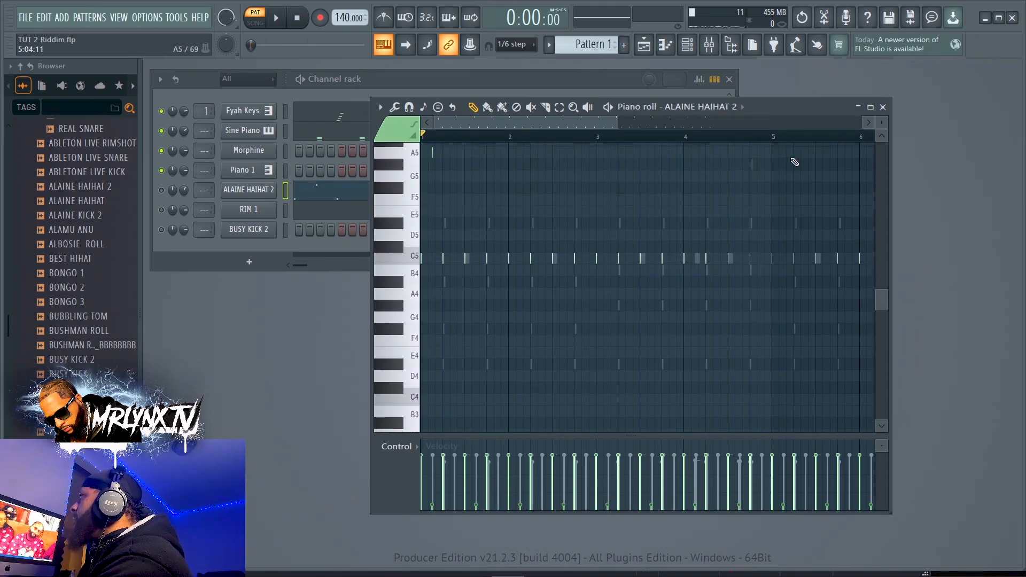
double_click(804, 111)
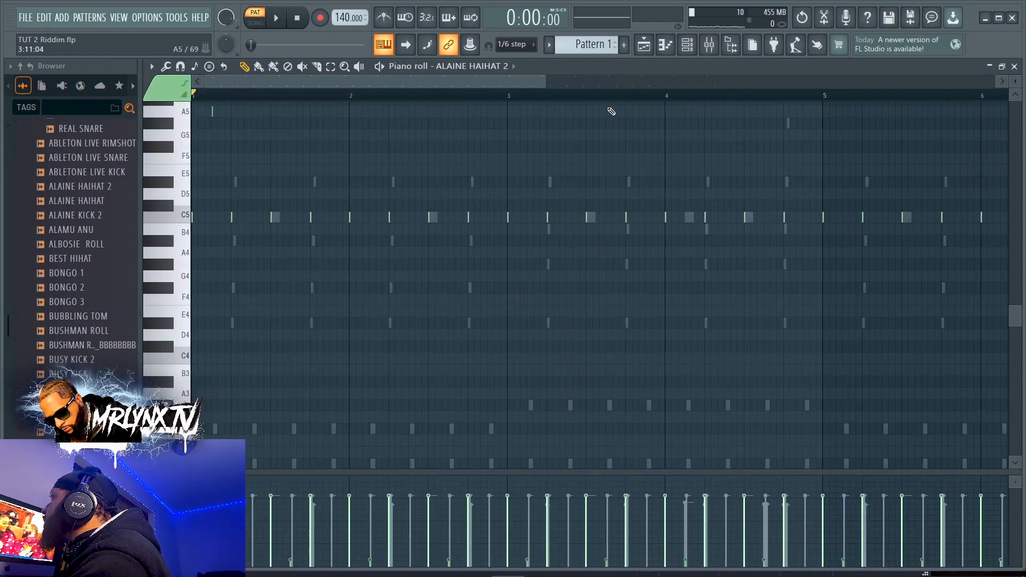
left_click_drag(543, 84, 286, 84)
scroll(318, 246, "up", 4)
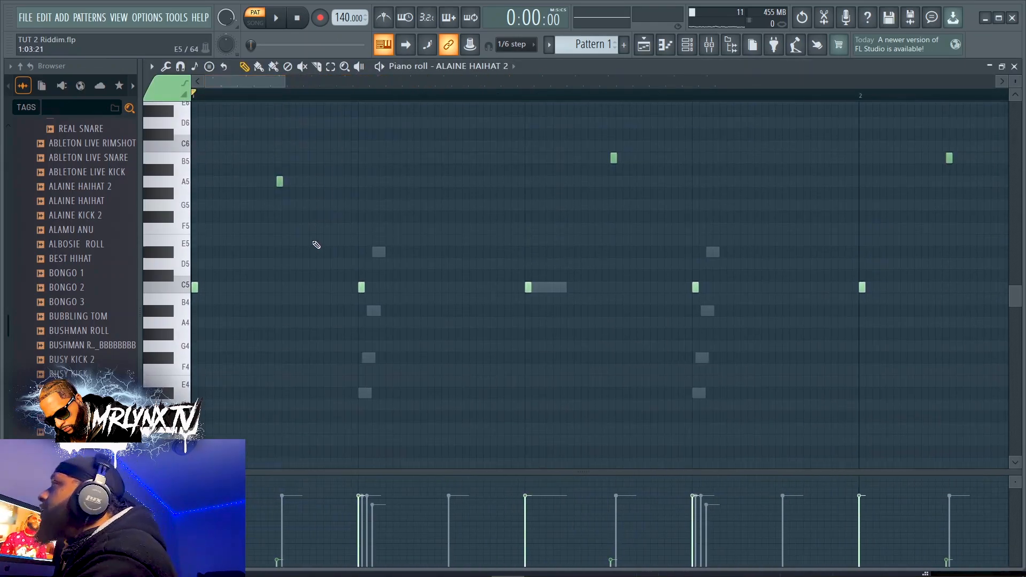
scroll(321, 260, "up", 2)
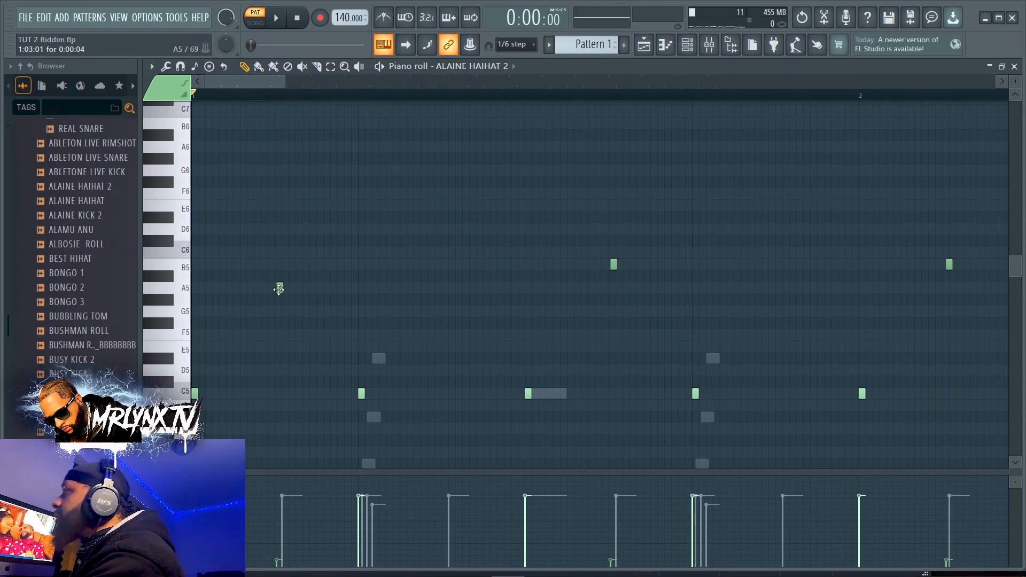
left_click_drag(279, 289, 281, 259)
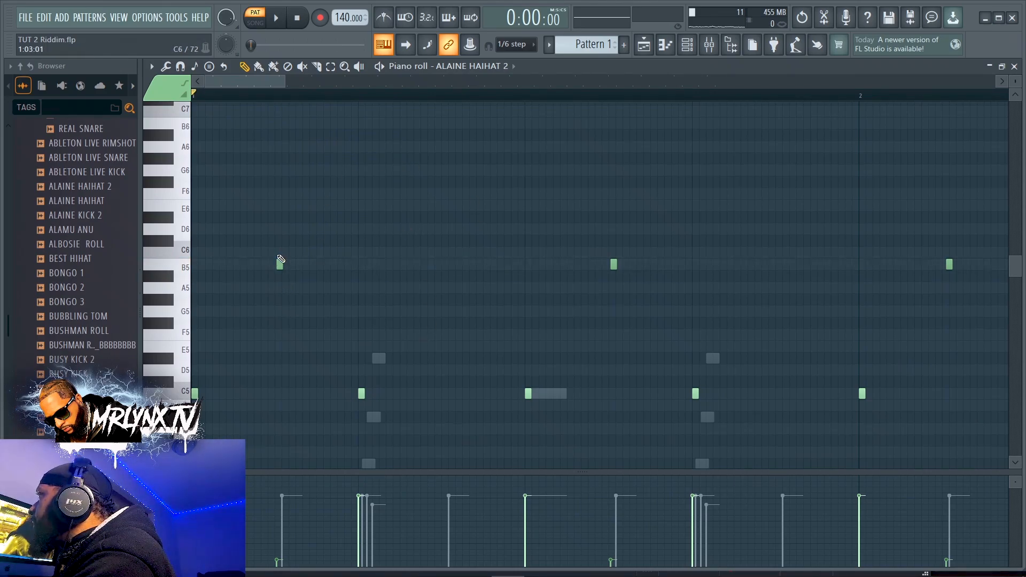
Step: Close the ALAINE HAIHAT 2 piano roll and unmute that channel
left_click_drag(276, 84, 248, 142)
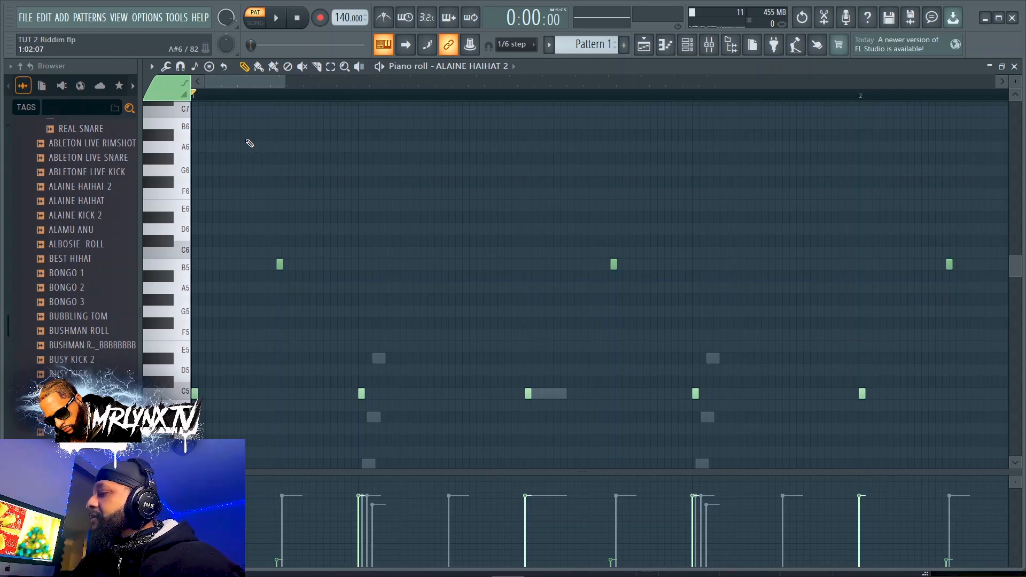
key("space")
key("space")
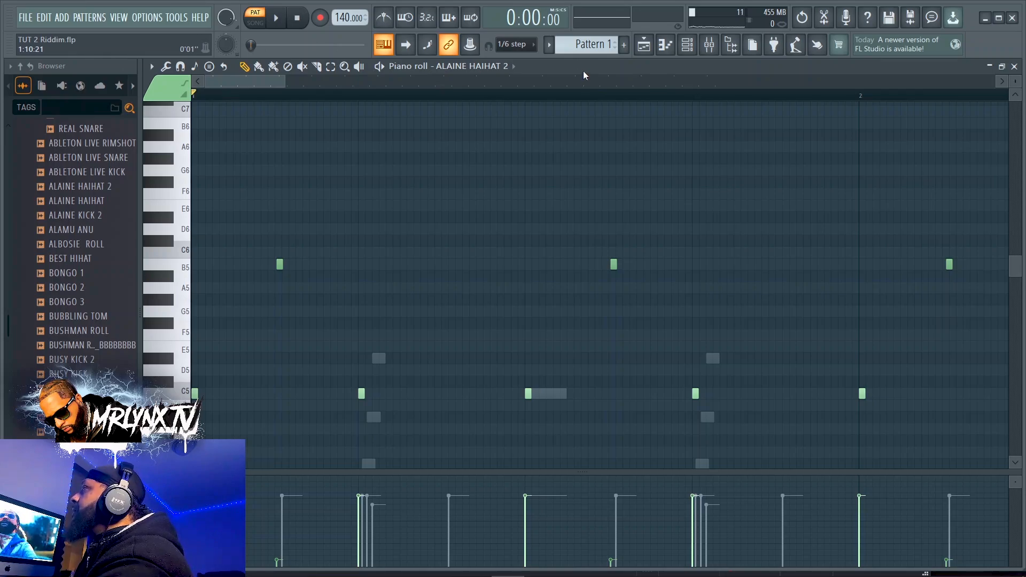
left_click(1014, 67)
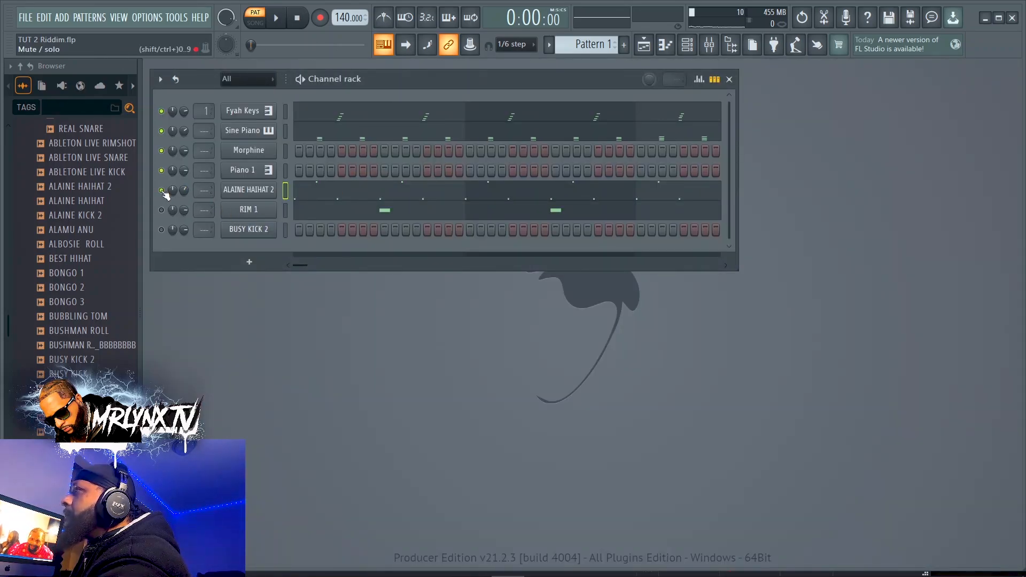
Step: Play the pattern and adjust the ALAINE HAIHAT 2 channel volume while it runs
key("space")
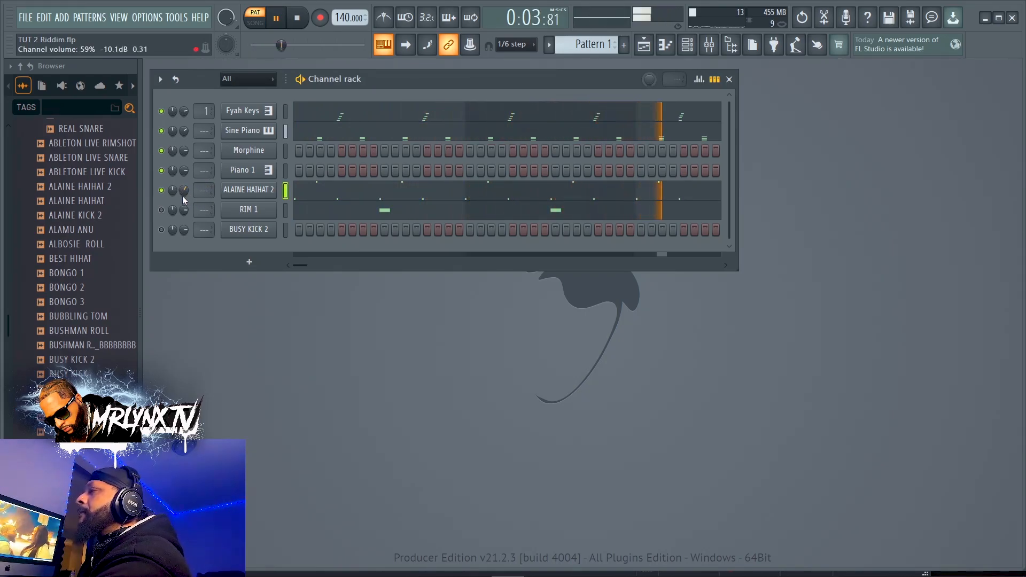
left_click_drag(181, 194, 181, 188)
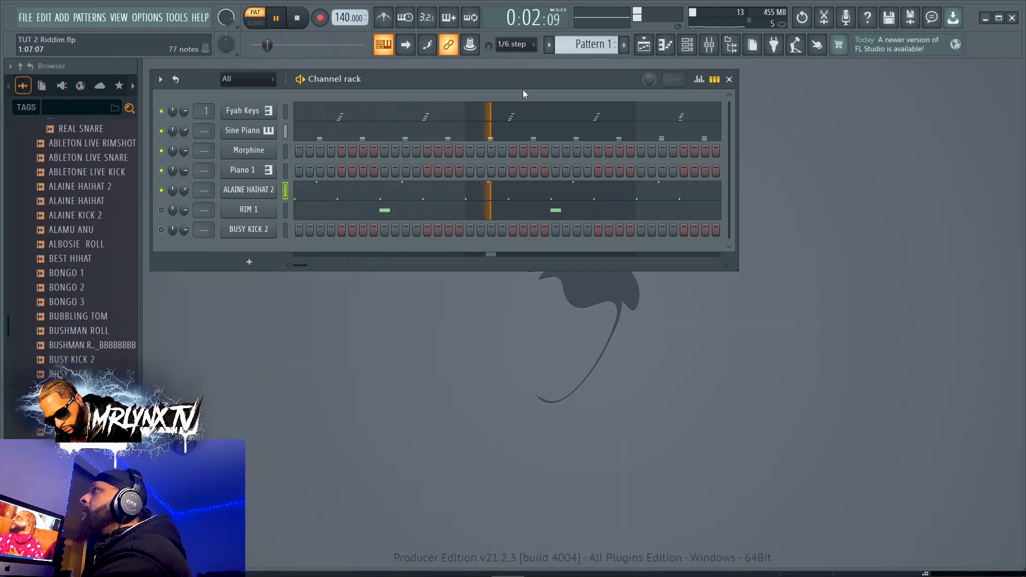
Step: Stop playback and examine the Fruity parametric EQ 2 curve on mixer Insert 1, then close the effect
left_click(709, 44)
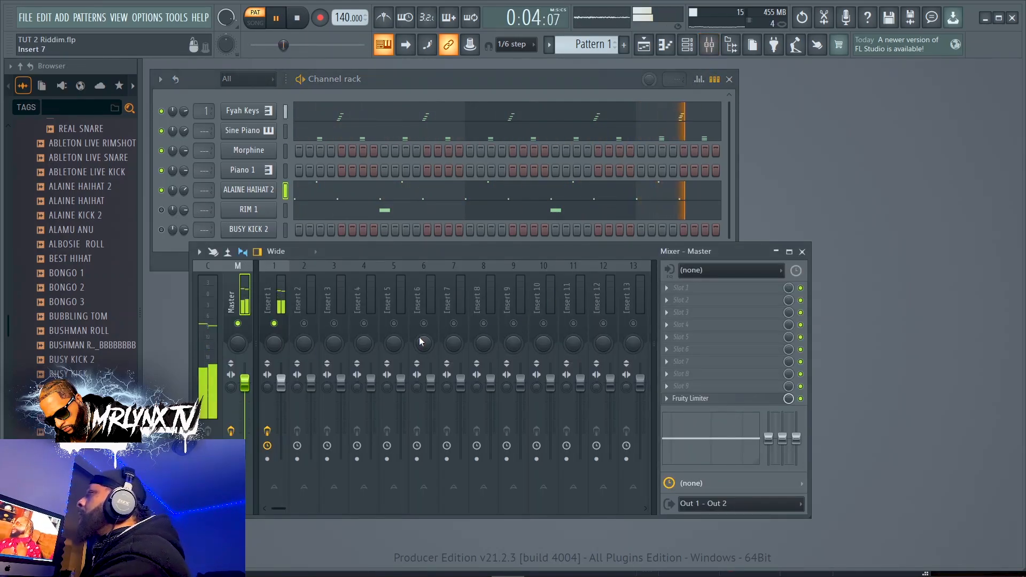
key("space")
left_click(284, 306)
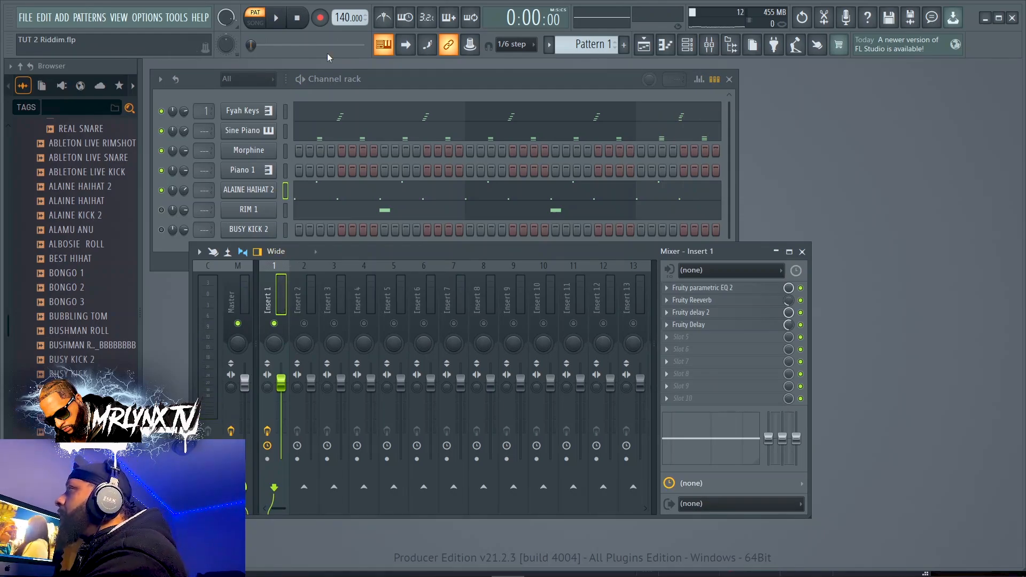
left_click_drag(412, 81, 414, 80)
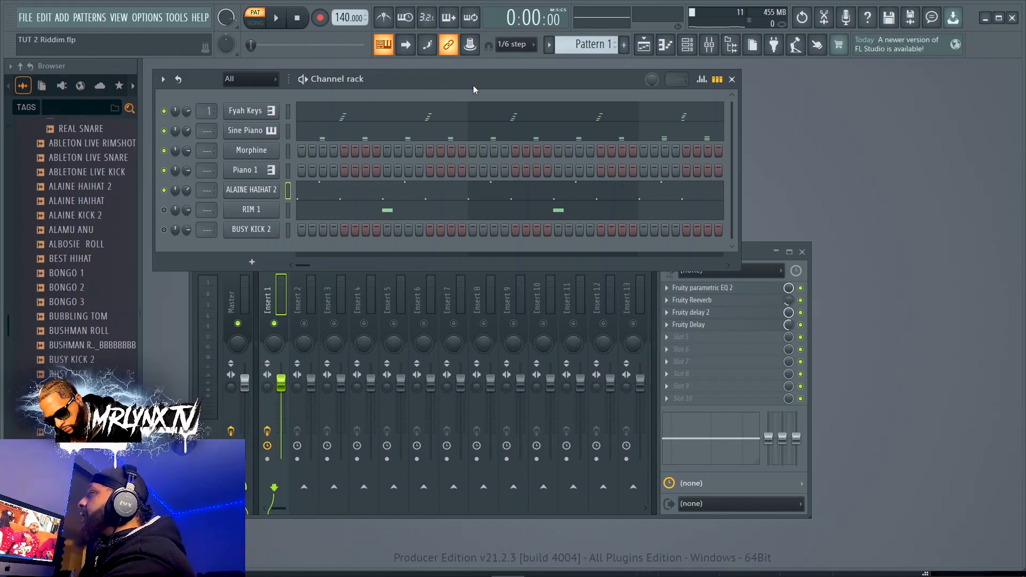
left_click(750, 254)
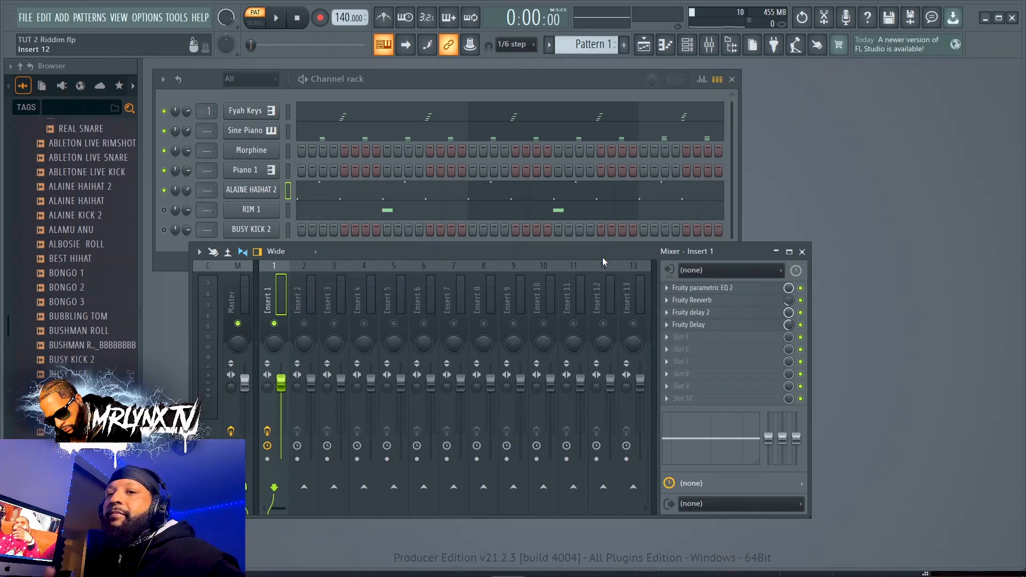
left_click(706, 288)
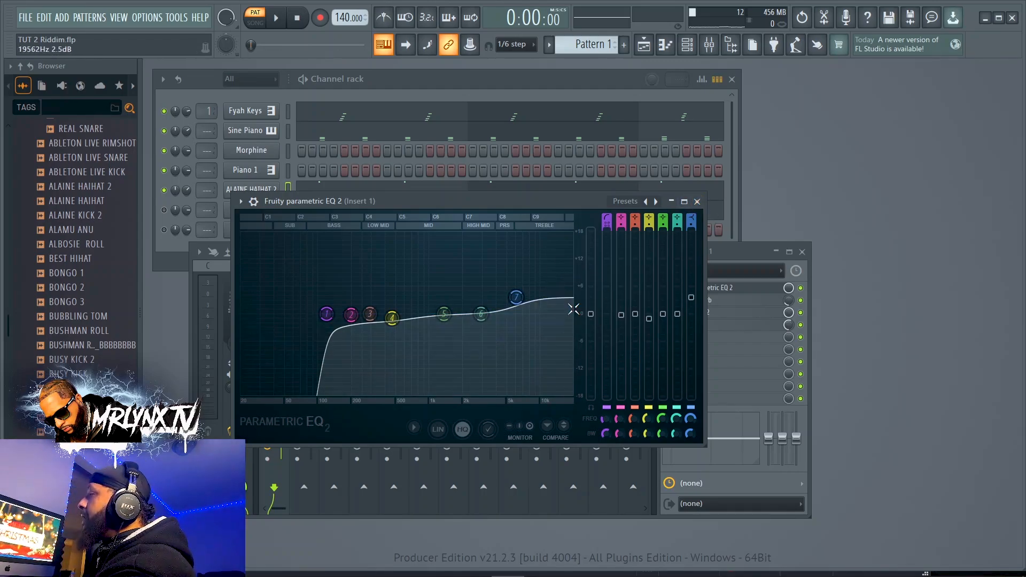
left_click(698, 202)
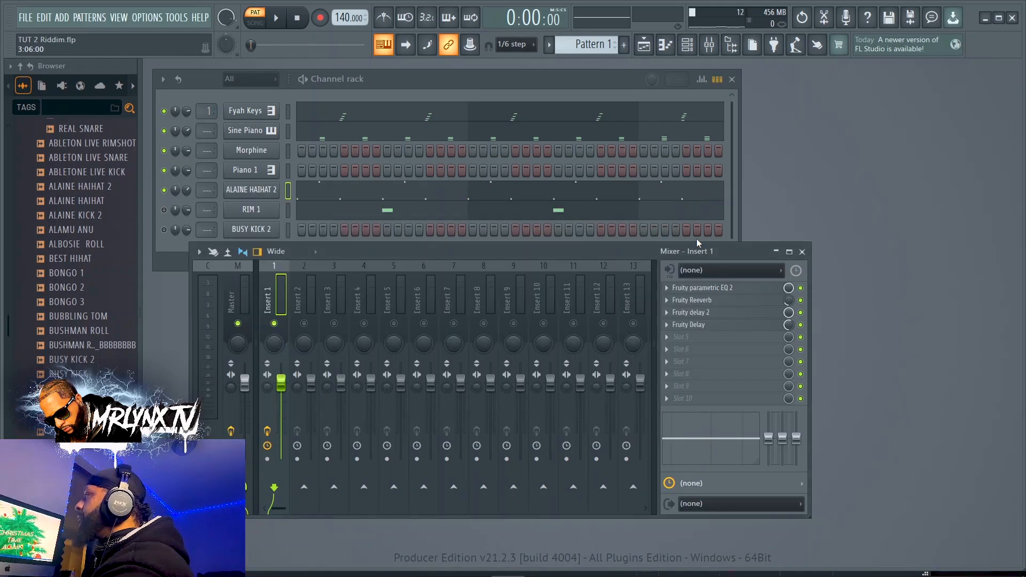
Step: Inspect the settings of Insert 1's Fruity Reeverb, Fruity delay 2 and Fruity Delay, closing each effect after viewing it
left_click(705, 301)
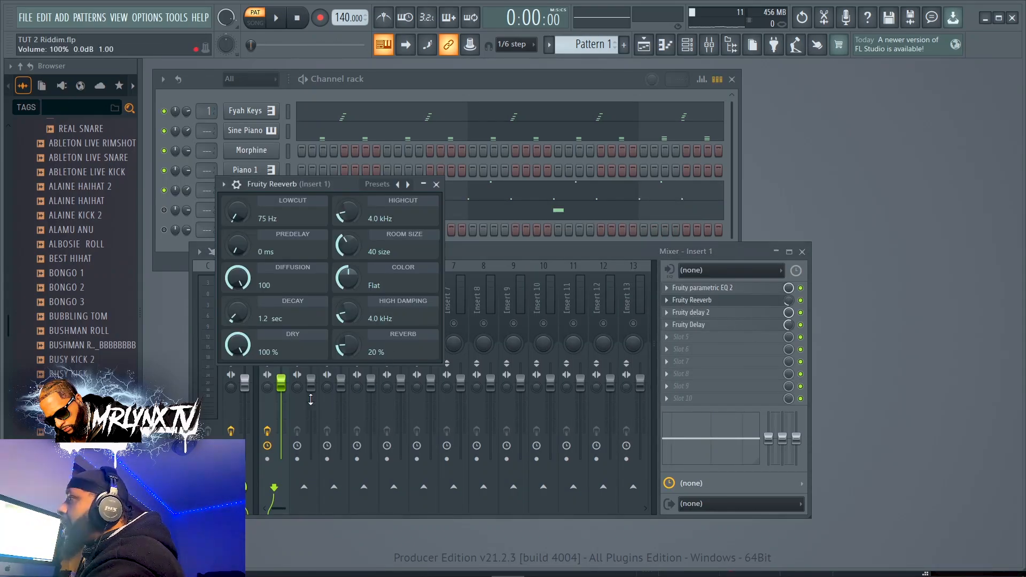
left_click(437, 185)
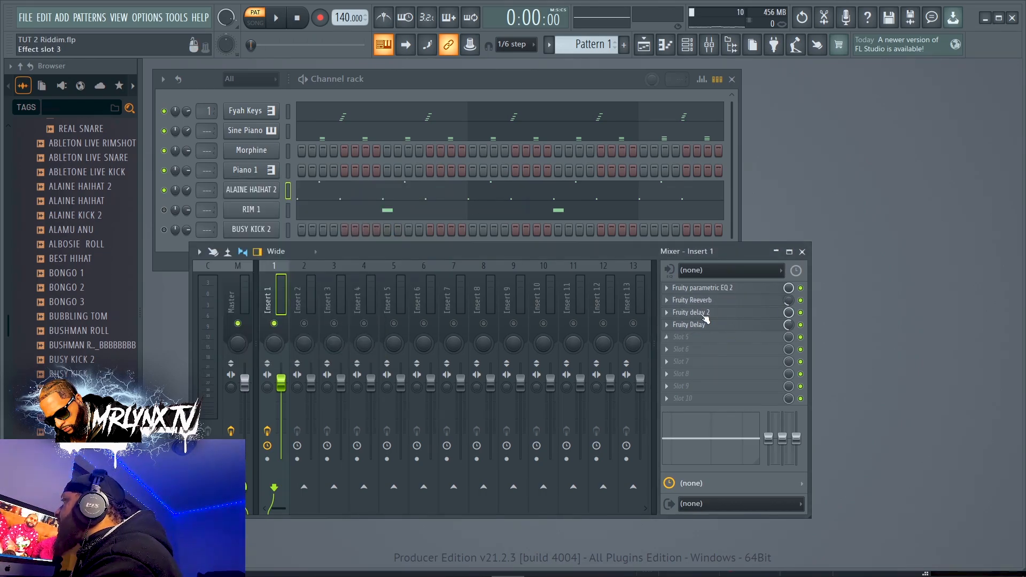
left_click(706, 315)
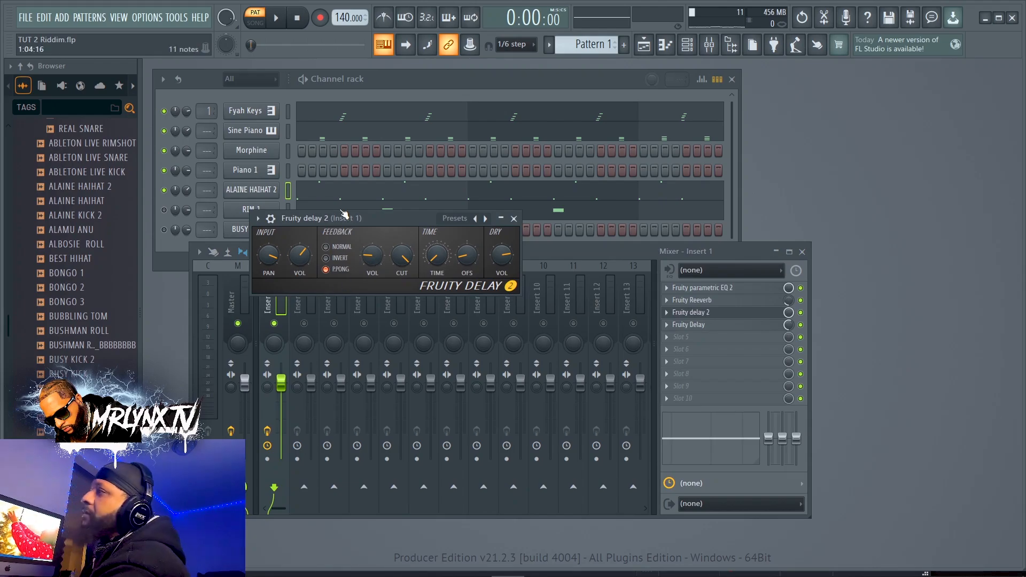
left_click(514, 218)
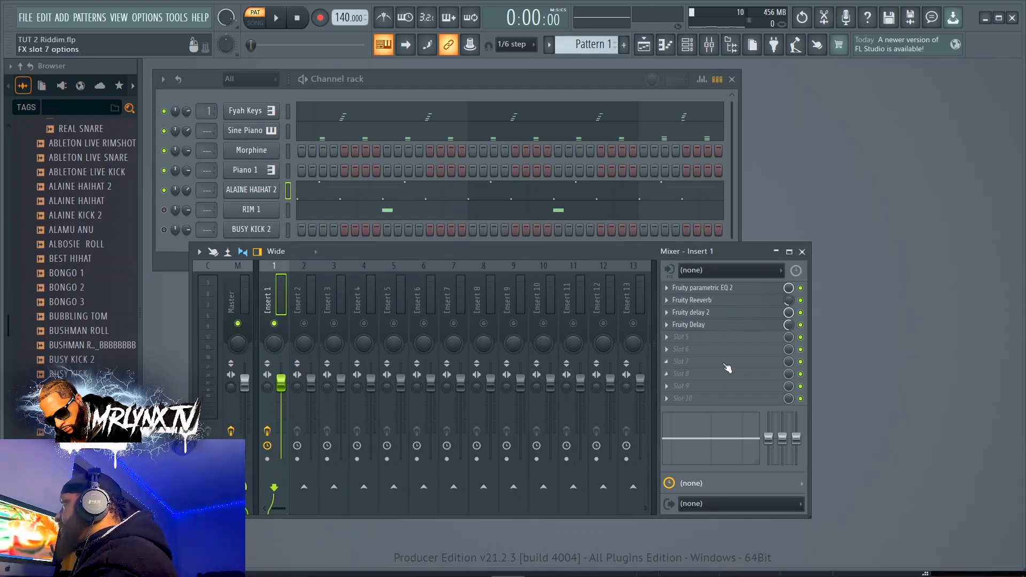
left_click(718, 328)
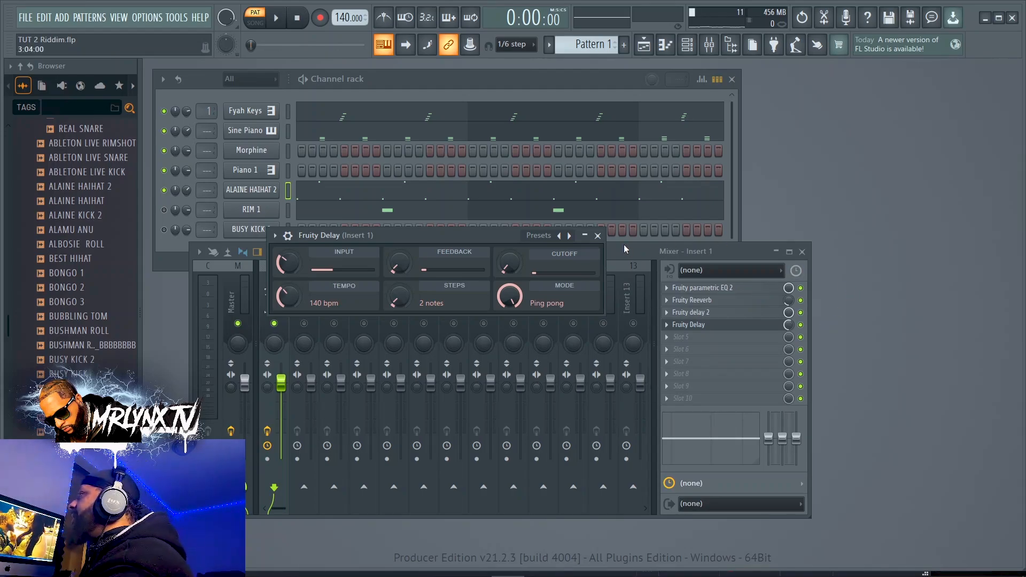
left_click(598, 236)
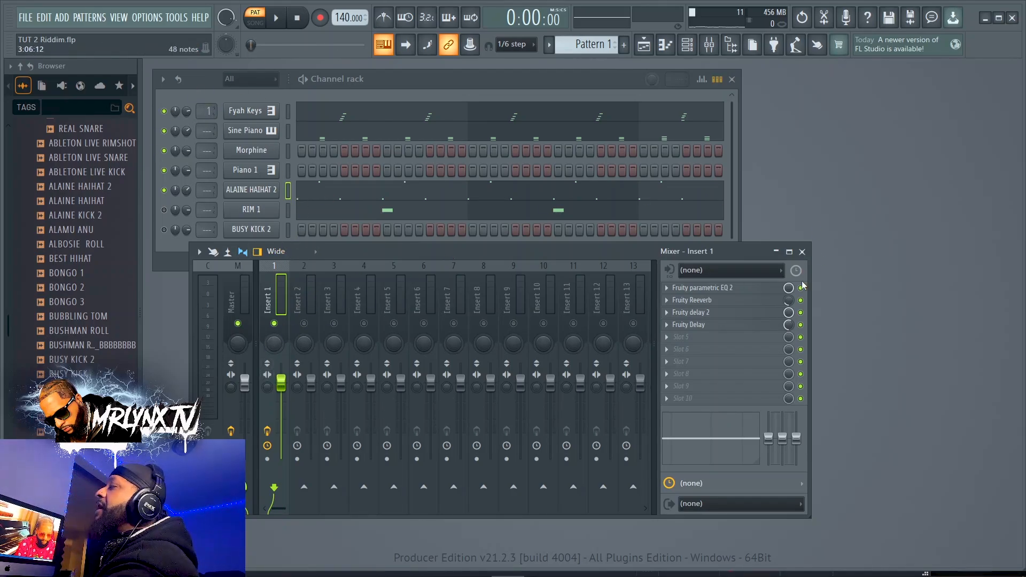
Step: Close the mixer, then unmute RIM 1 and briefly play the pattern with it
left_click(494, 90)
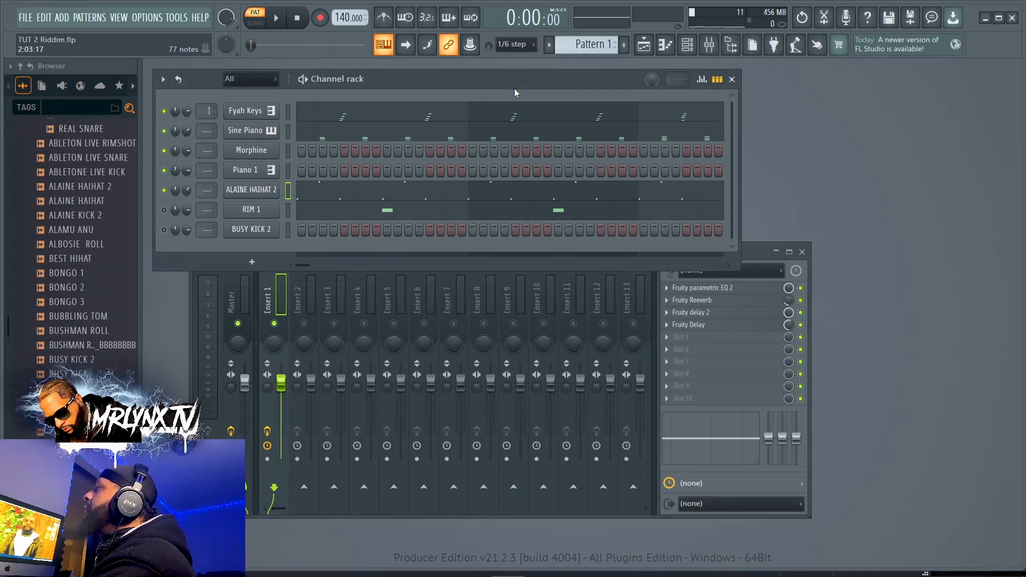
left_click(802, 252)
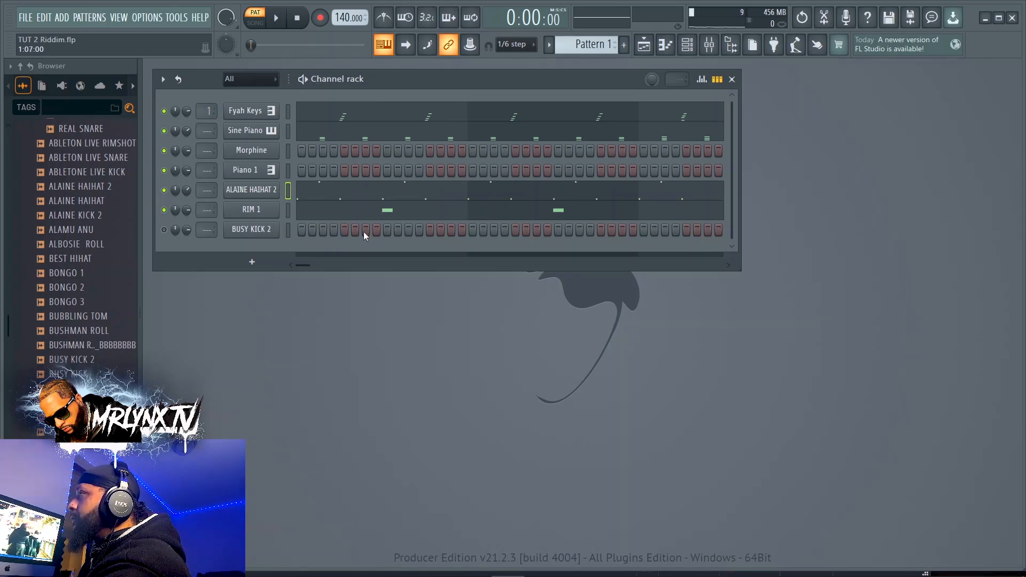
left_click(387, 229)
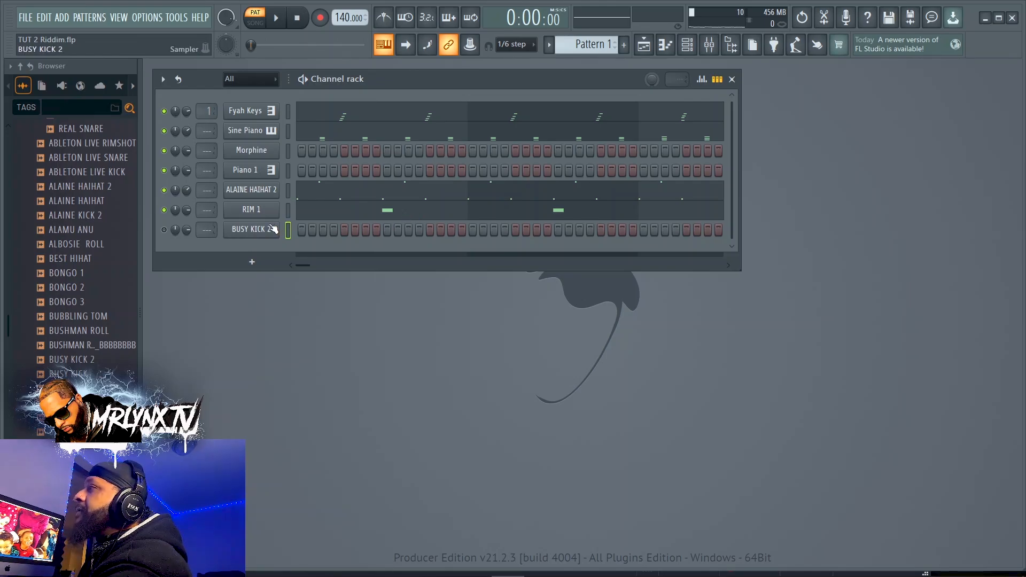
key("space")
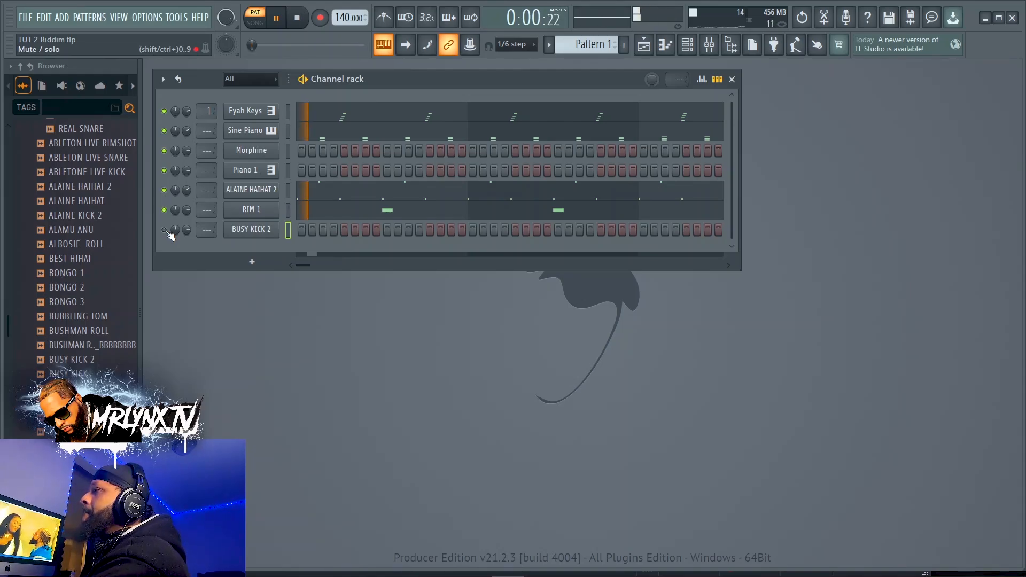
key("space")
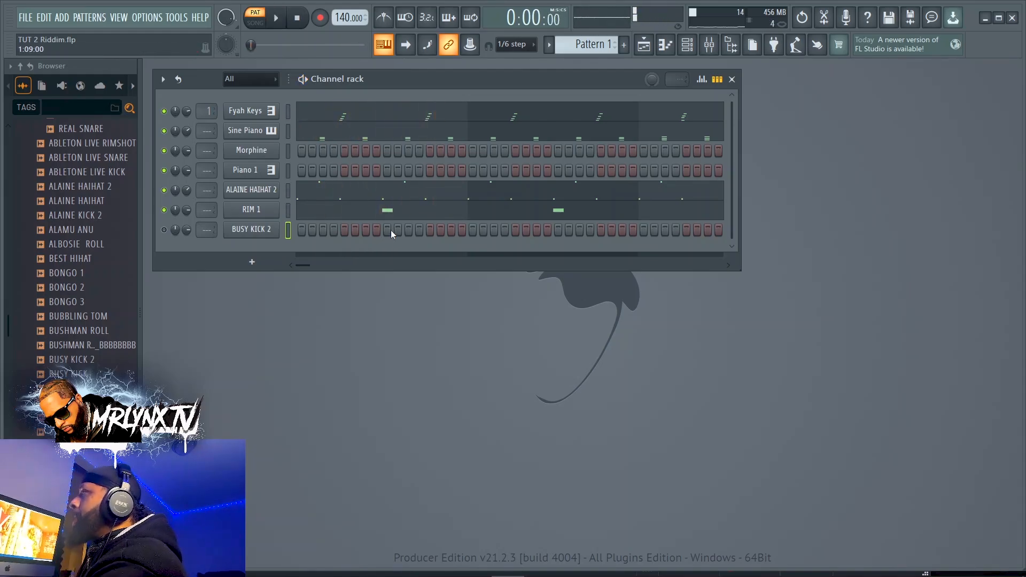
Step: Open the RIM 1 piano roll, examine its note placement across all eight bars, and close it
left_click(420, 210)
scroll(422, 177, "down", 3)
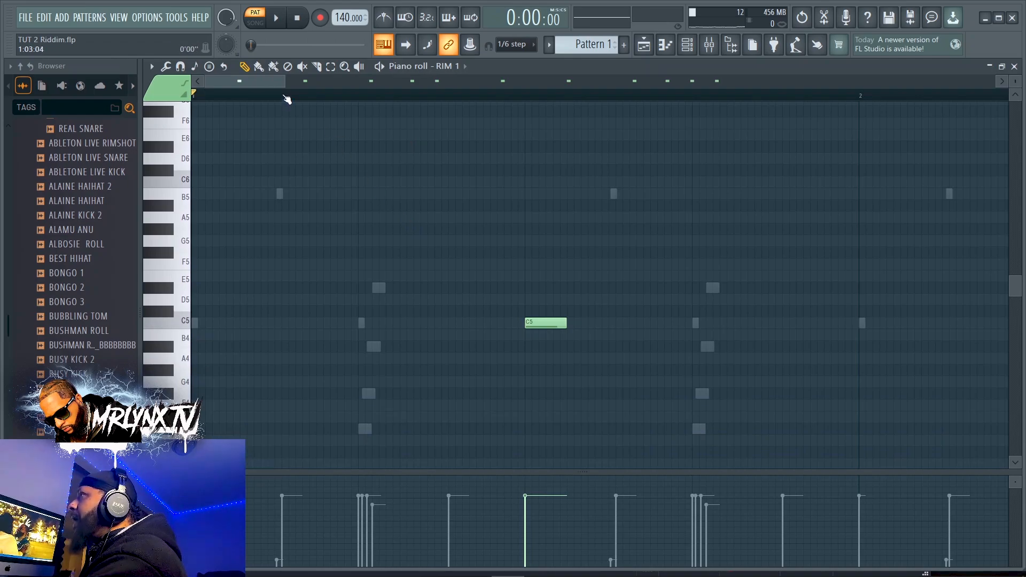
left_click_drag(284, 84, 807, 183)
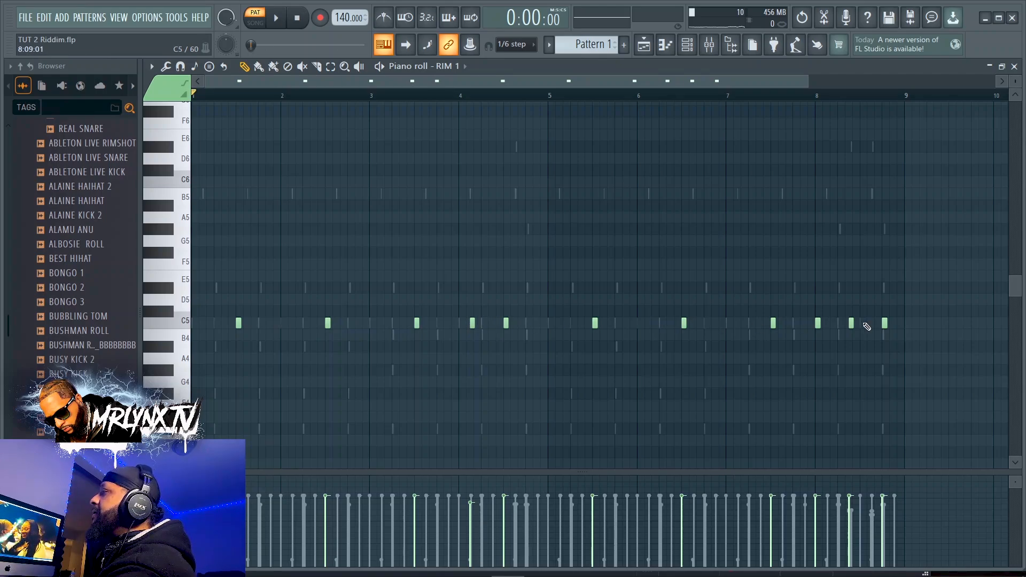
left_click(1015, 66)
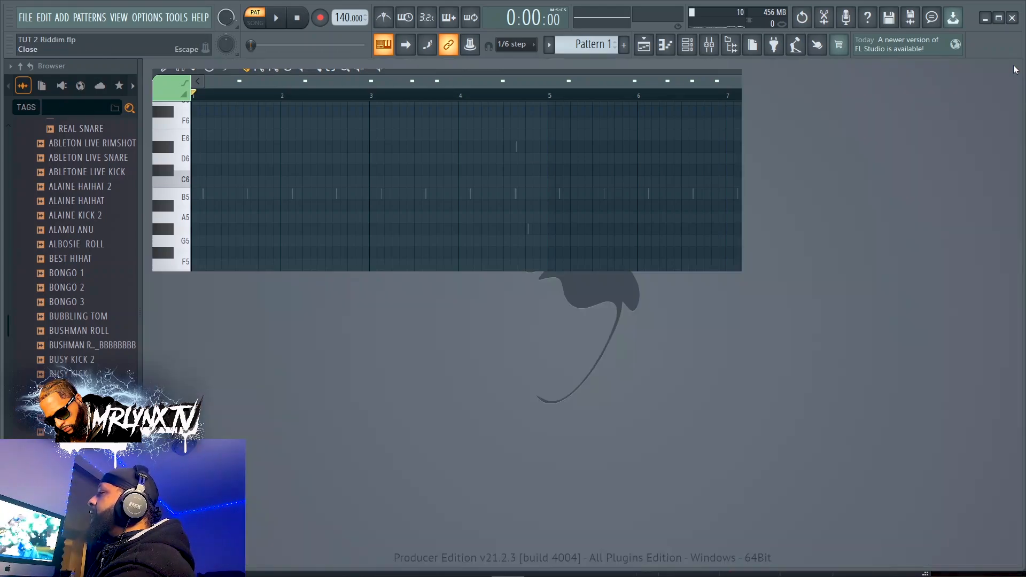
Step: Unmute BUSY KICK 2 and place kicks on steps 9 and 25 to match the rim hits, checking them in playback
left_click(164, 230)
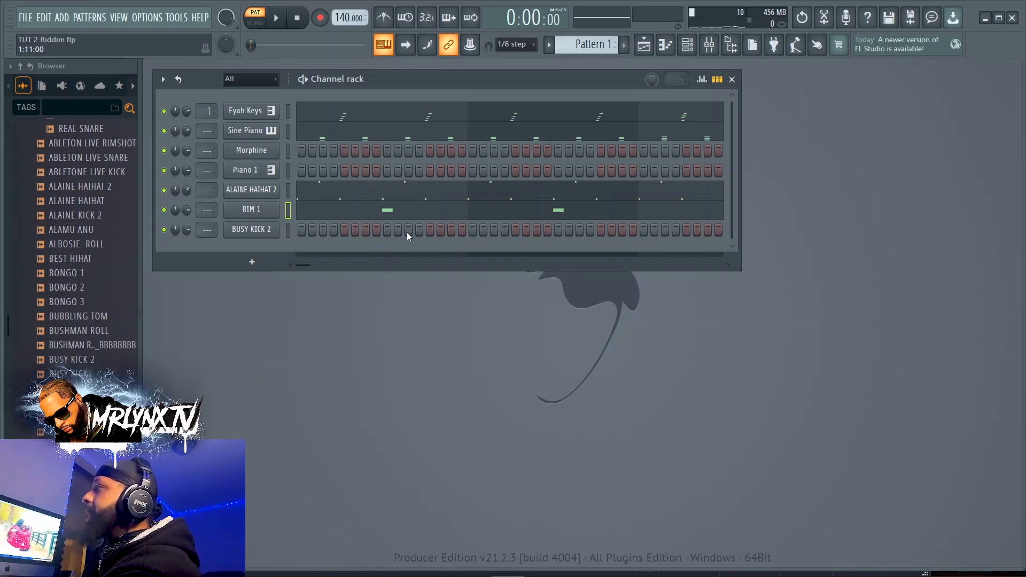
left_click(387, 230)
key("space")
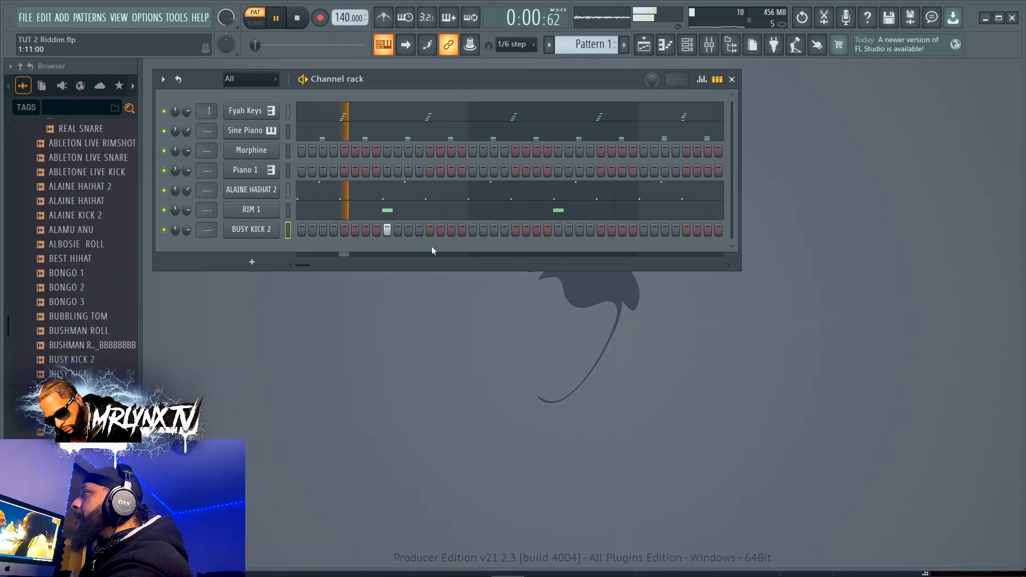
left_click(560, 230)
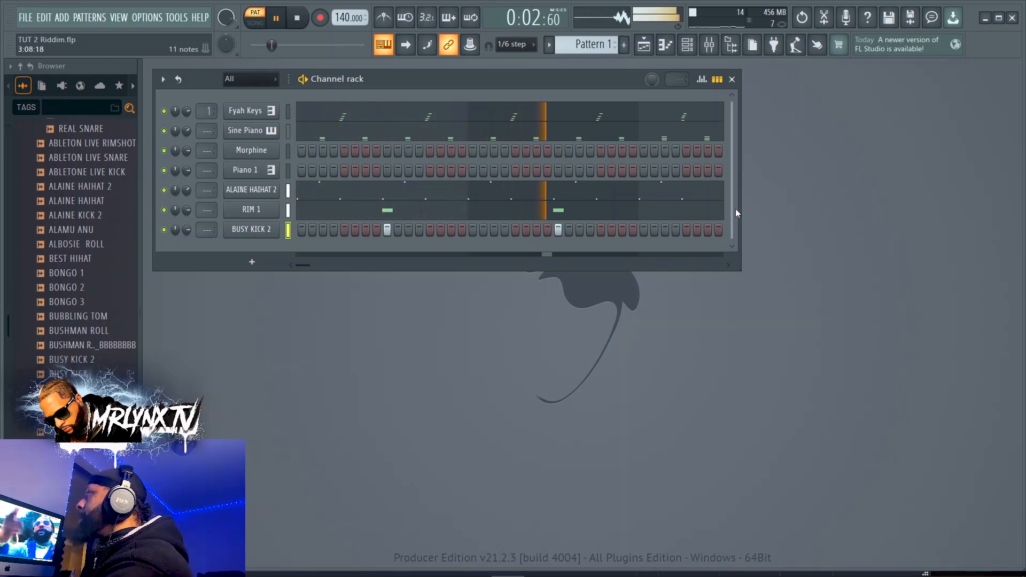
key("space")
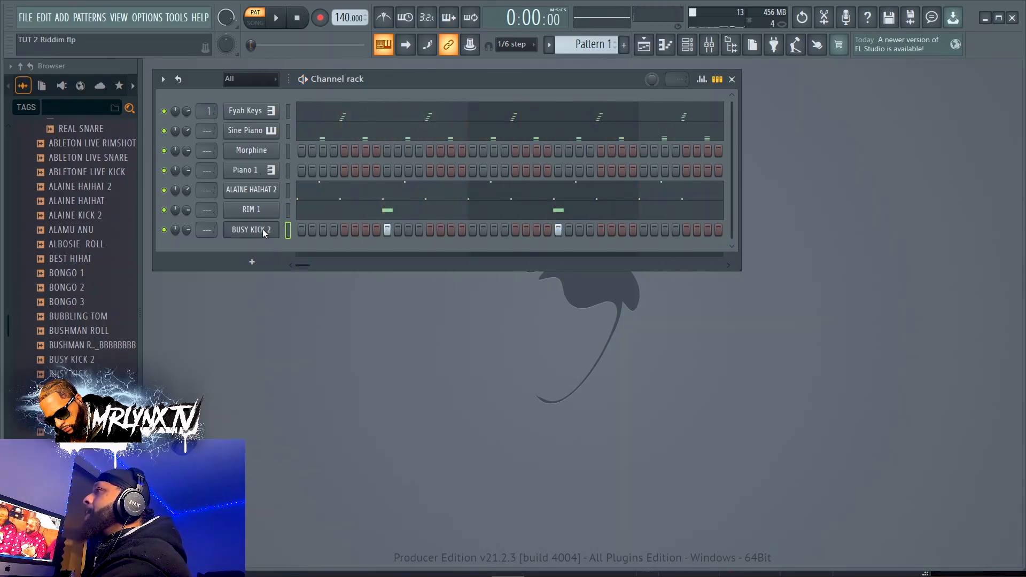
Step: Select both C5 notes in the BUSY KICK 2 piano roll and resize each to one step long
key("F7")
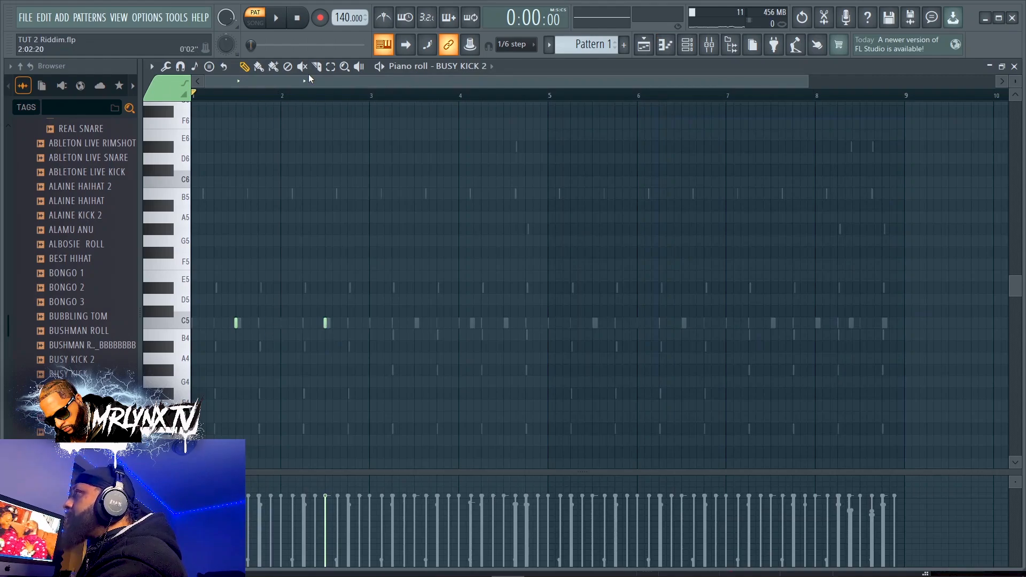
left_click(330, 65)
left_click_drag(396, 248, 193, 363)
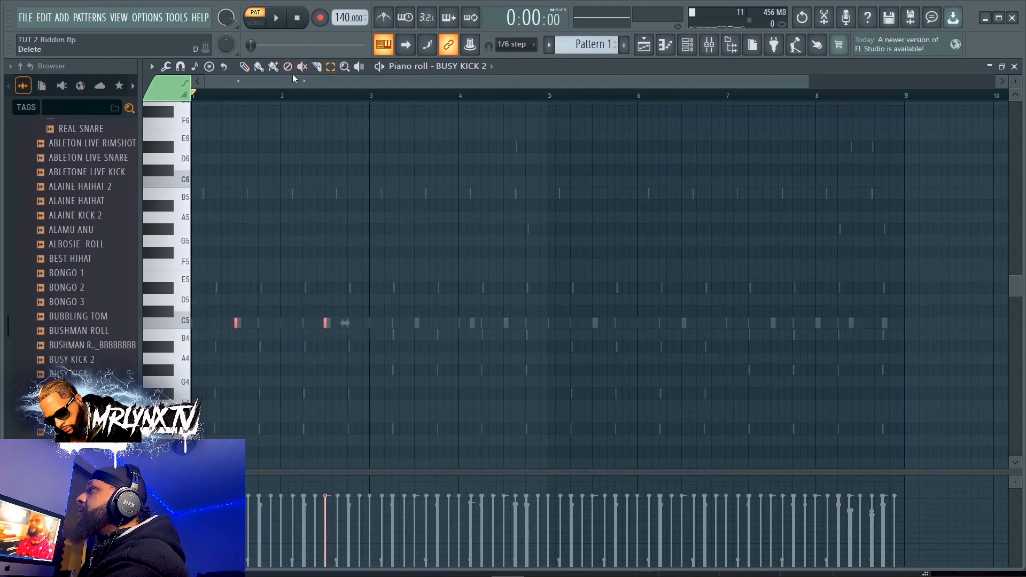
left_click(243, 67)
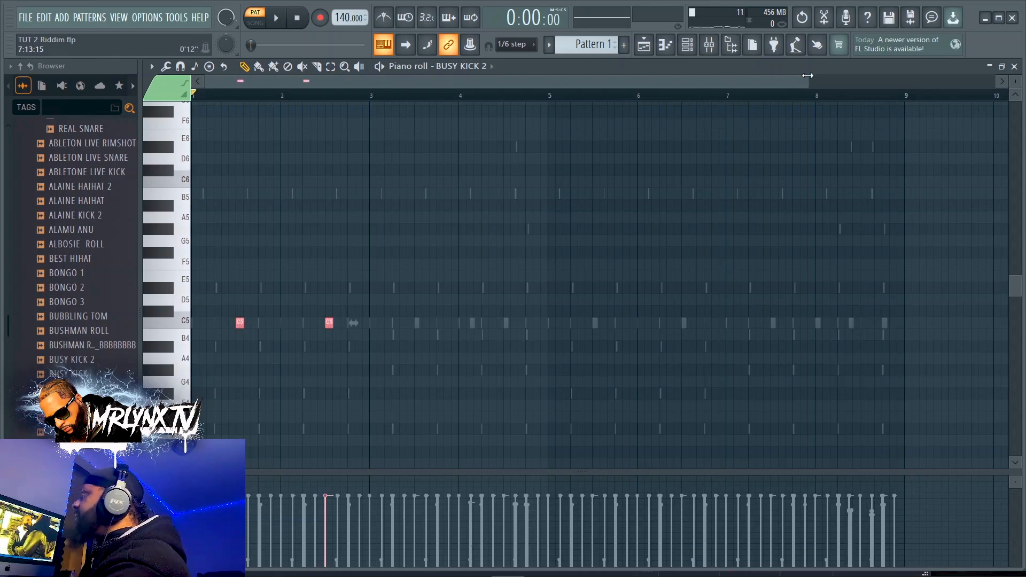
left_click_drag(807, 76, 360, 314)
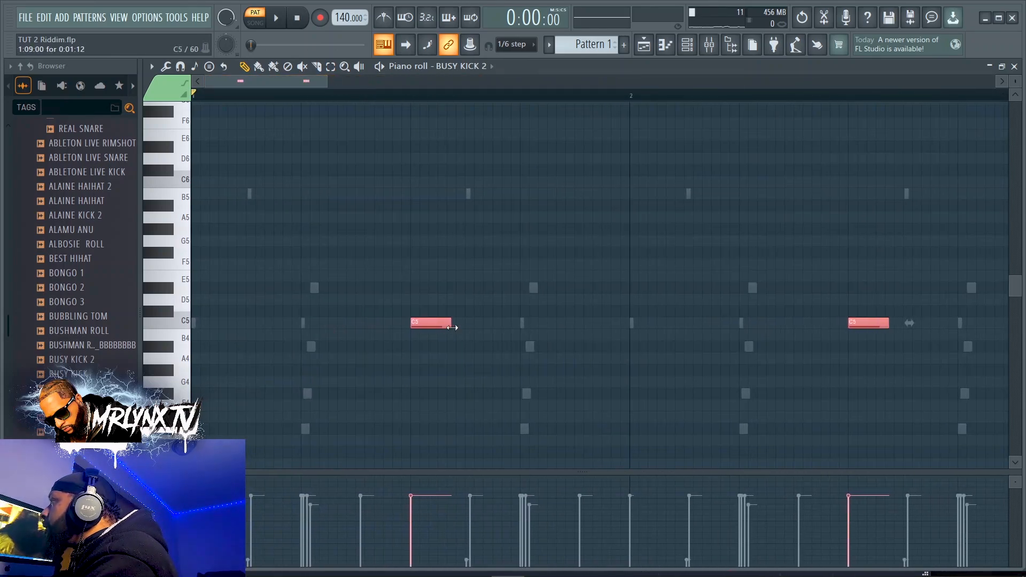
left_click_drag(453, 328, 437, 334)
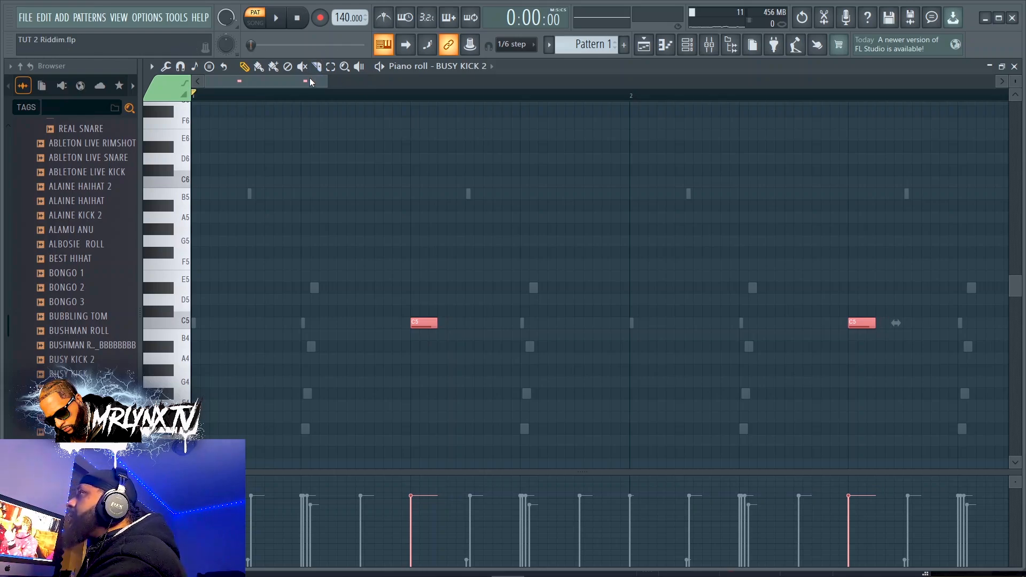
Step: Duplicate the two BUSY KICK 2 notes and move the copies to the second beats of bars 3 and 4
left_click_drag(308, 82, 396, 94)
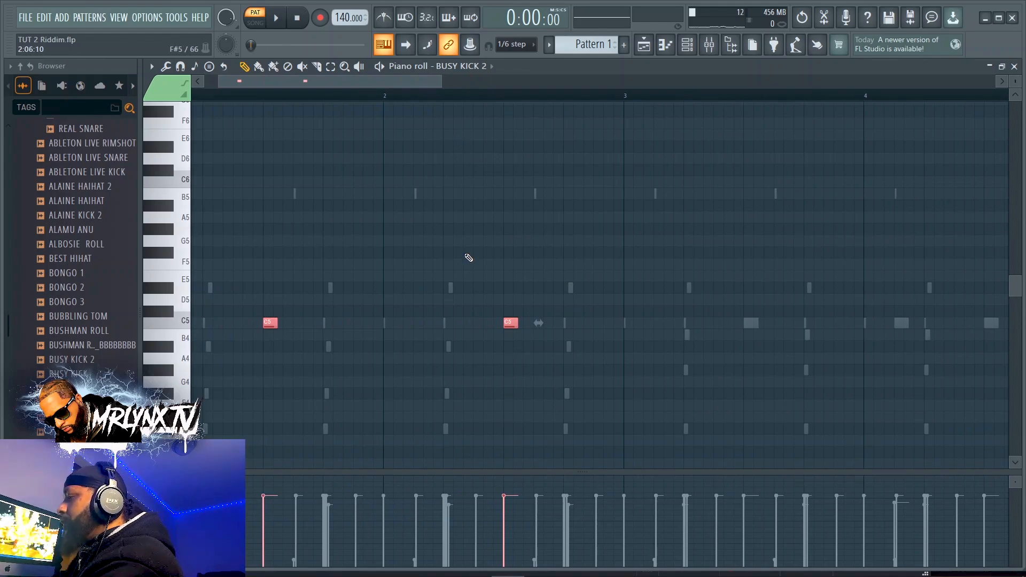
key("ctrl+b")
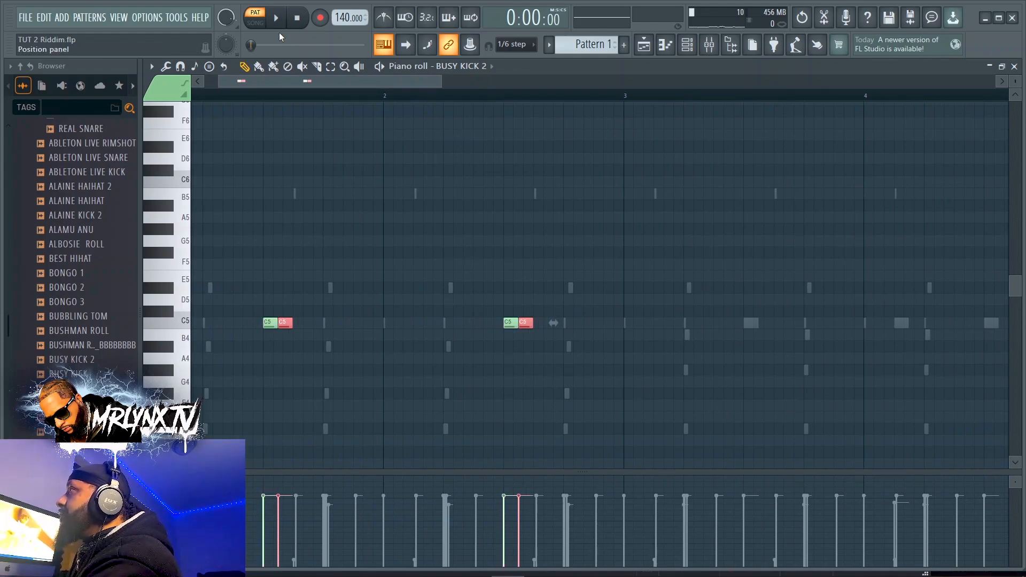
left_click_drag(280, 323, 686, 324)
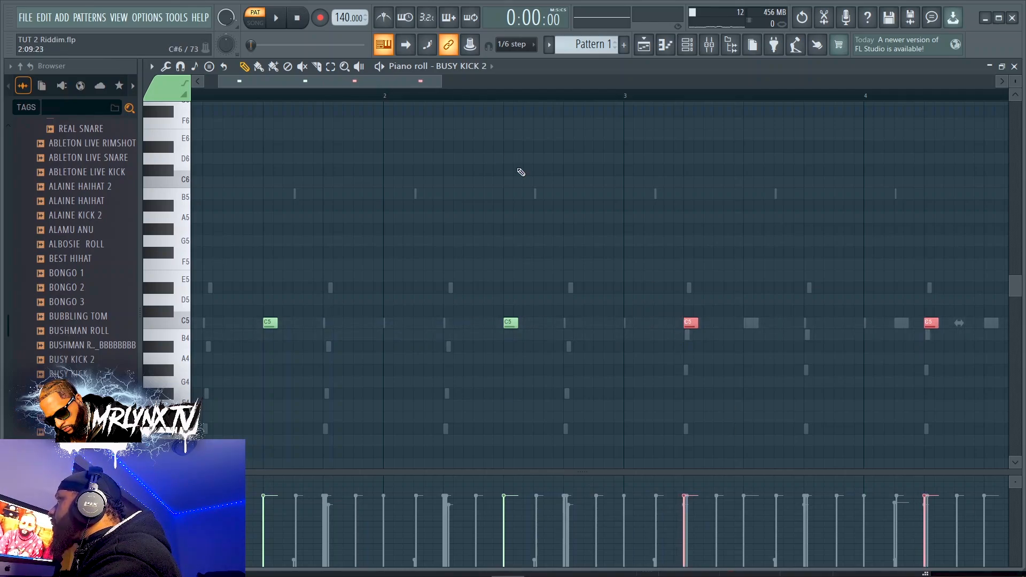
scroll(424, 87, "down", 5)
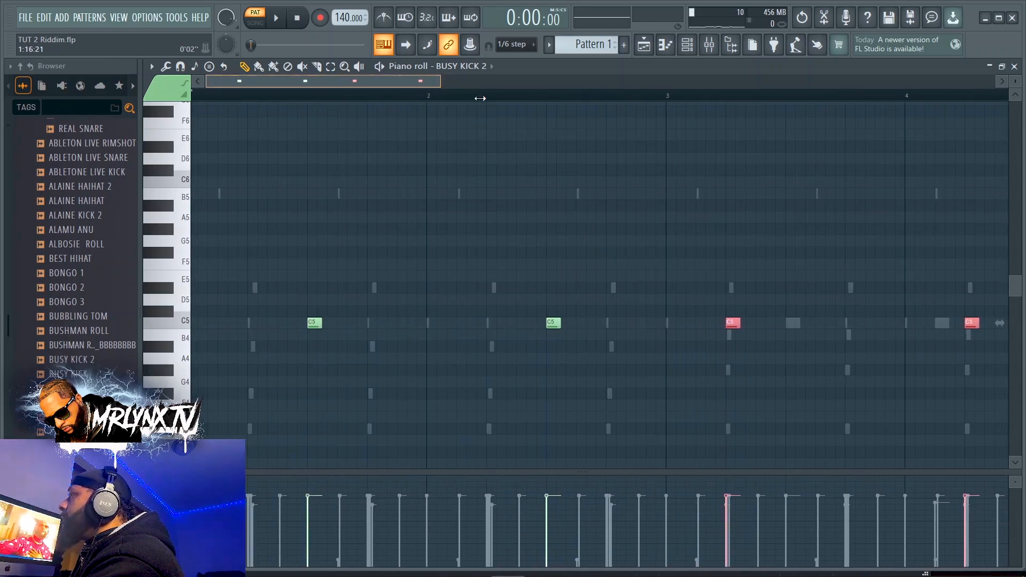
left_click_drag(595, 284, 195, 339)
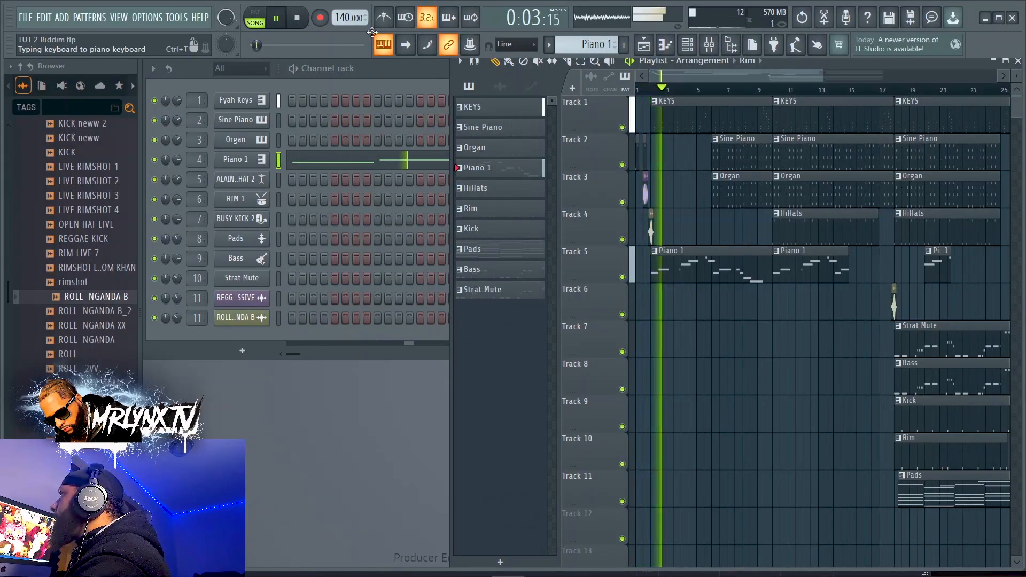
Step: Narrow the channel rack window and review the whole arrangement in the playlist while the song plays
left_click(393, 75)
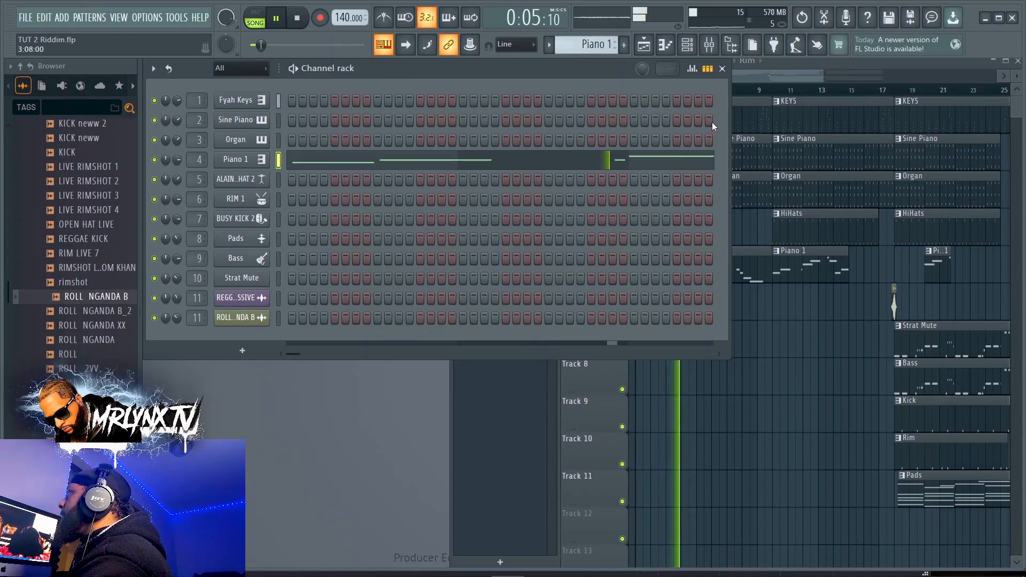
left_click_drag(732, 121, 532, 134)
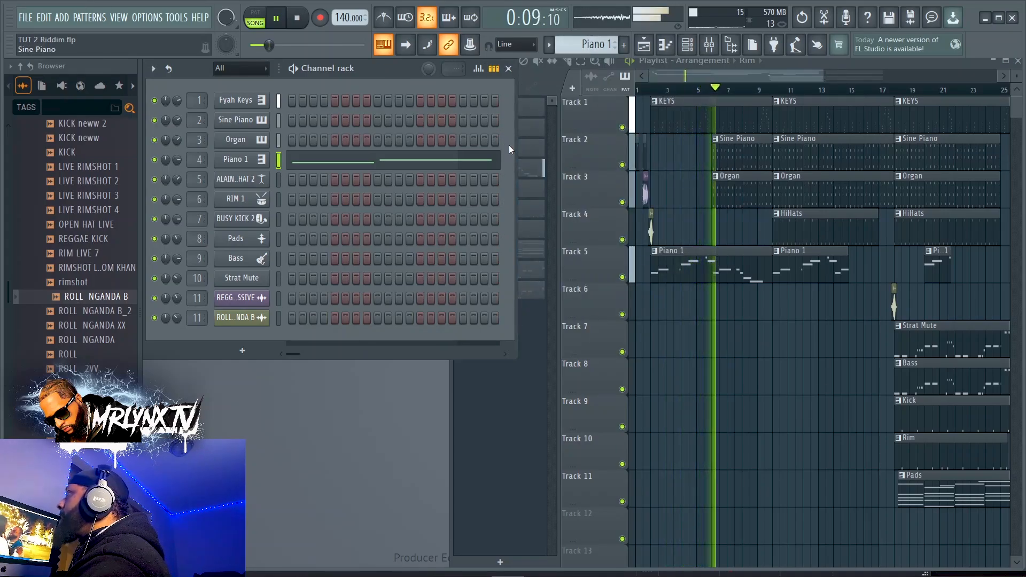
left_click(812, 77)
left_click_drag(813, 77, 739, 75)
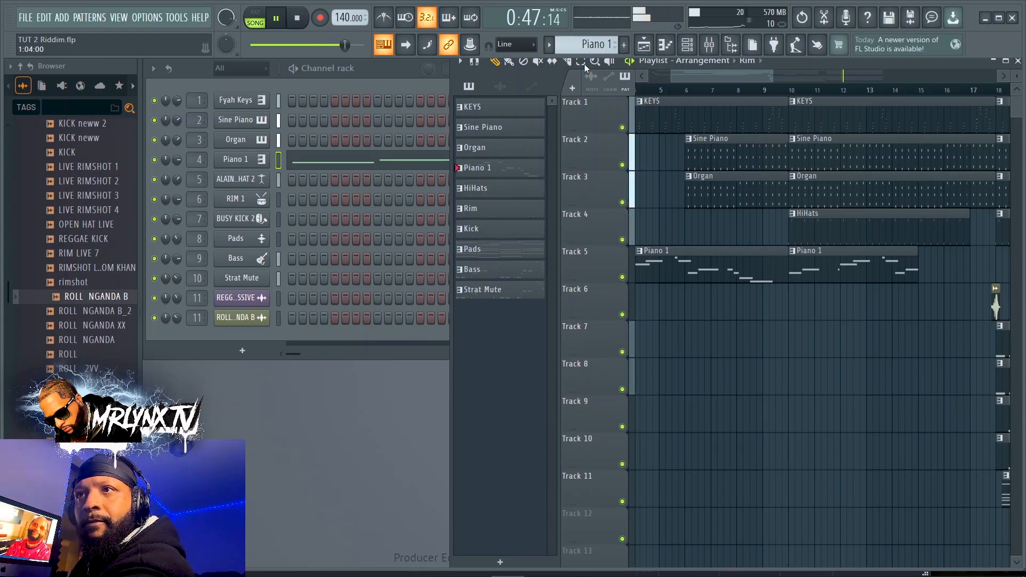
left_click_drag(708, 75, 829, 81)
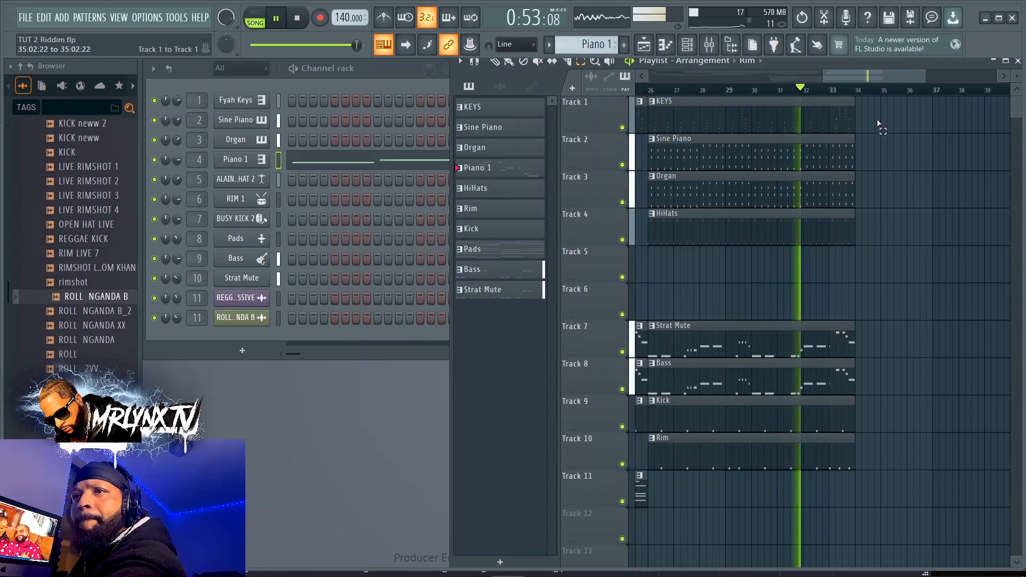
Step: Select all clips in the final section from bar 26, stop playback and return to the beginning of the arrangement
left_click_drag(885, 114, 717, 470)
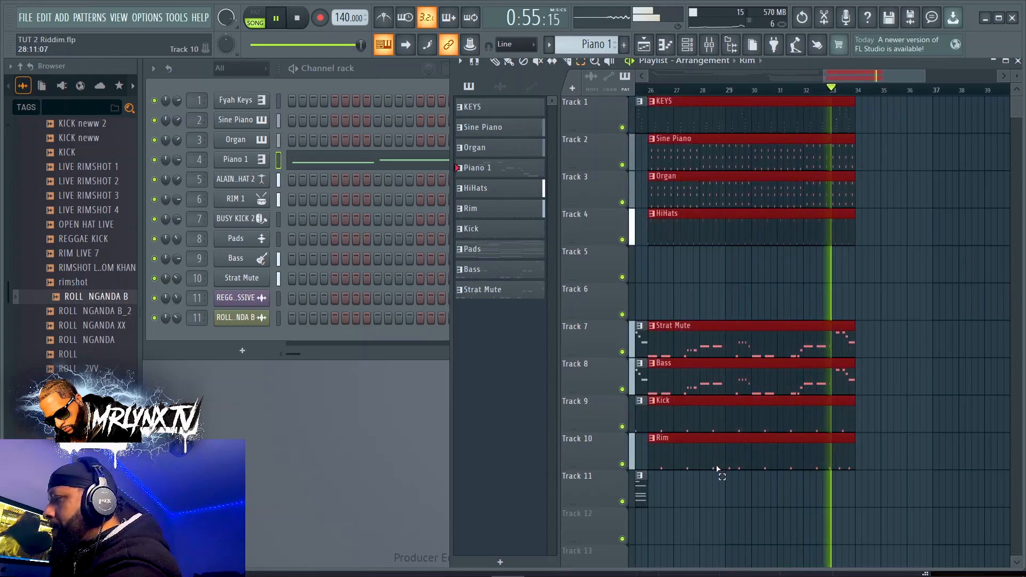
key("space")
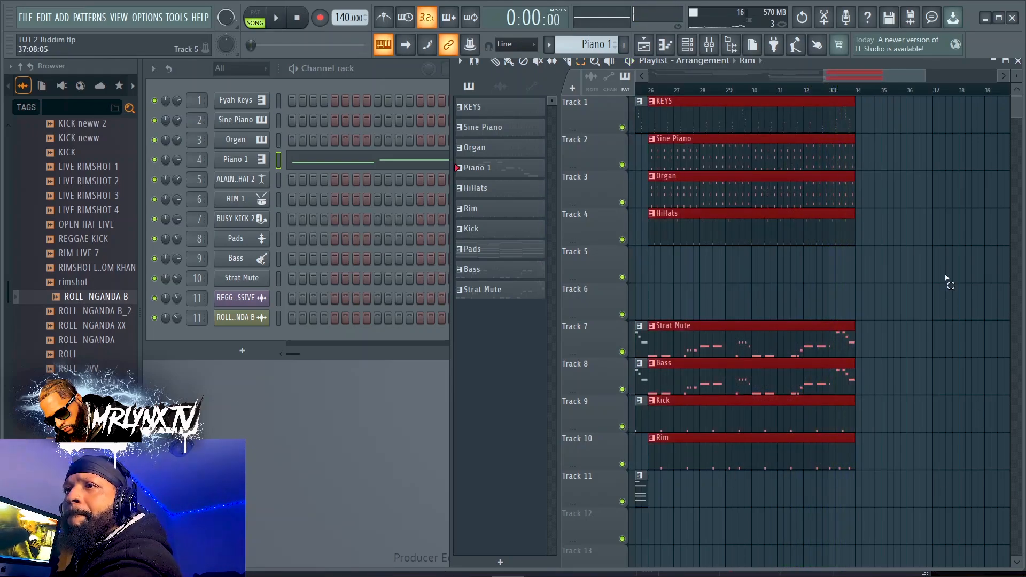
scroll(909, 87, "right", 3)
left_click_drag(913, 86, 647, 150)
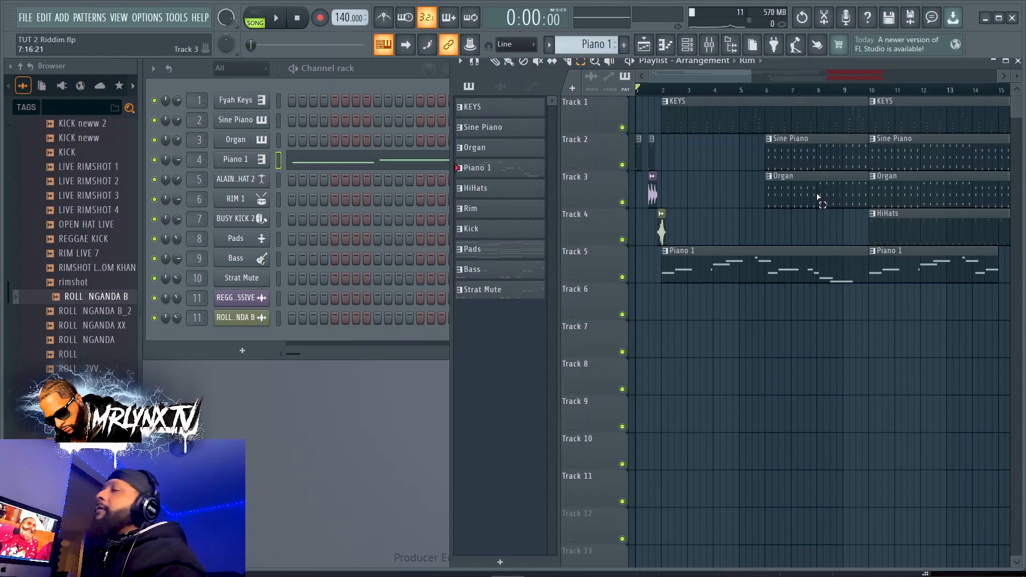
Step: Open the Fyah Keys instrument, switch to pattern mode and audition the KEYS pattern on its own
left_click(251, 106)
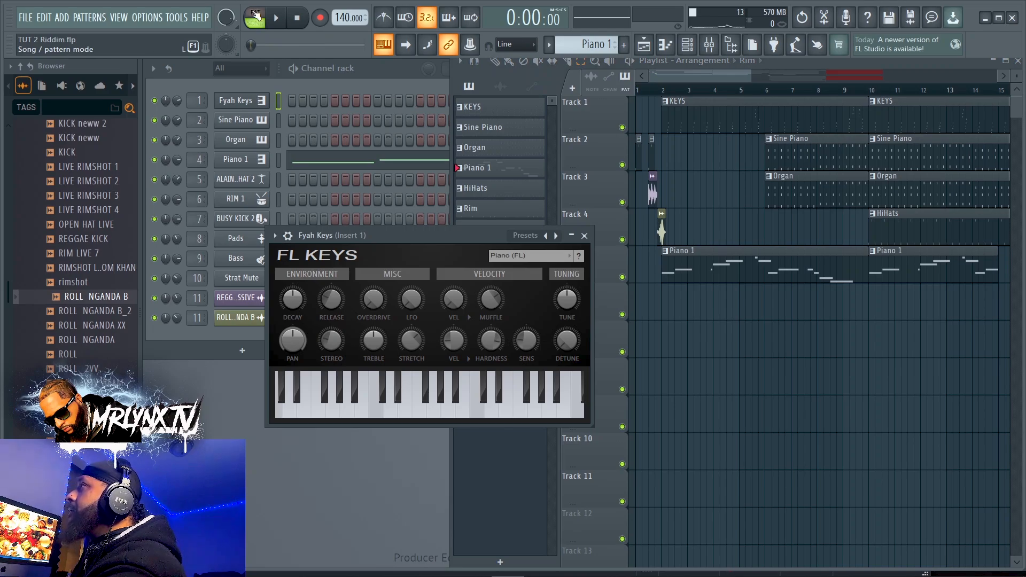
left_click(255, 15)
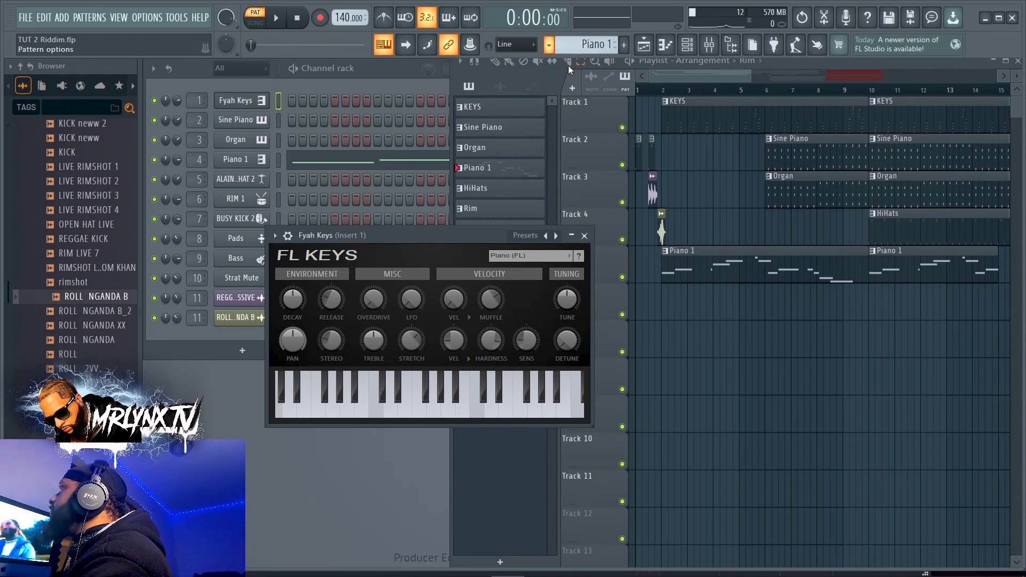
left_click(529, 107)
left_click_drag(422, 235, 354, 324)
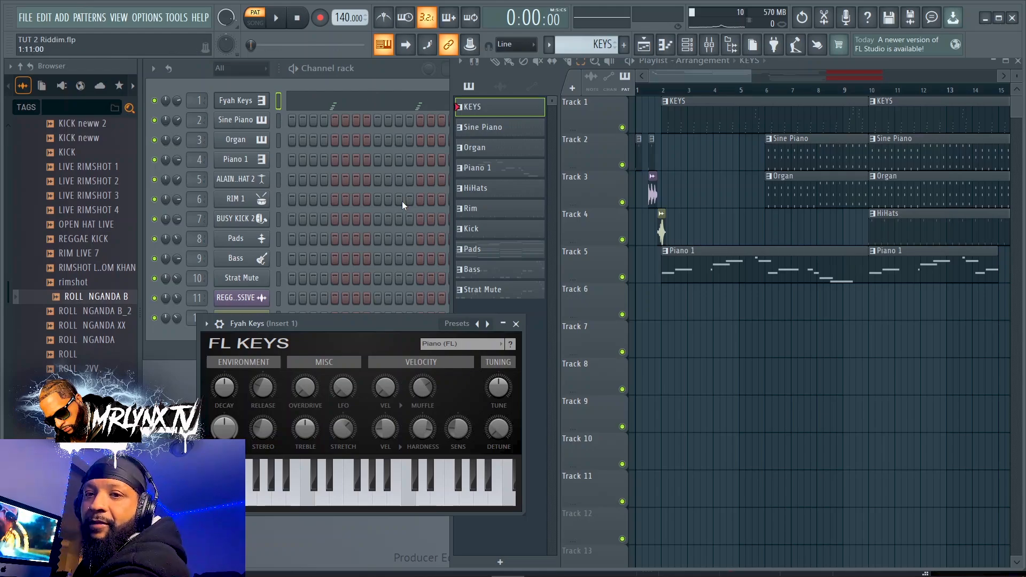
key("space")
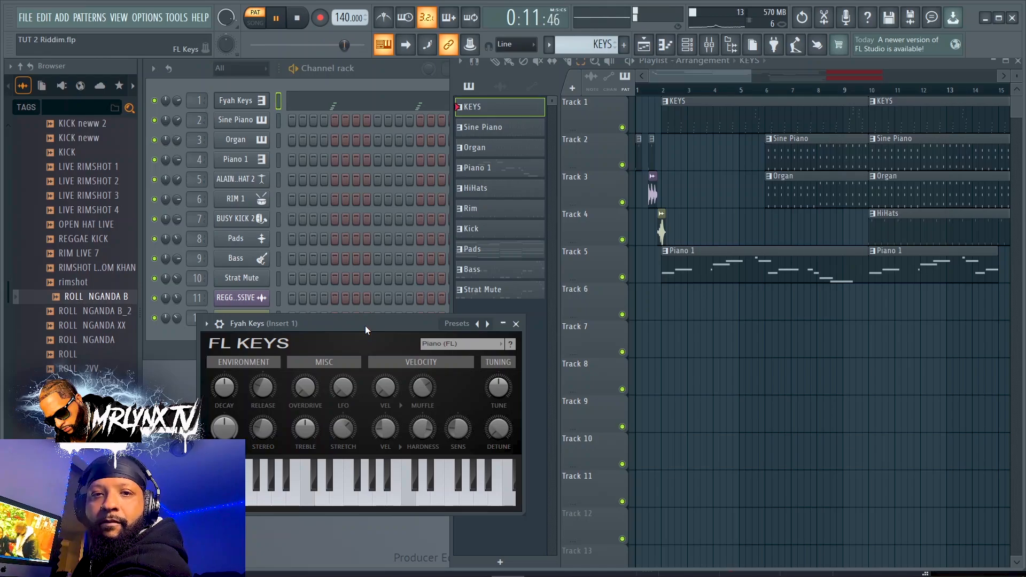
key("space")
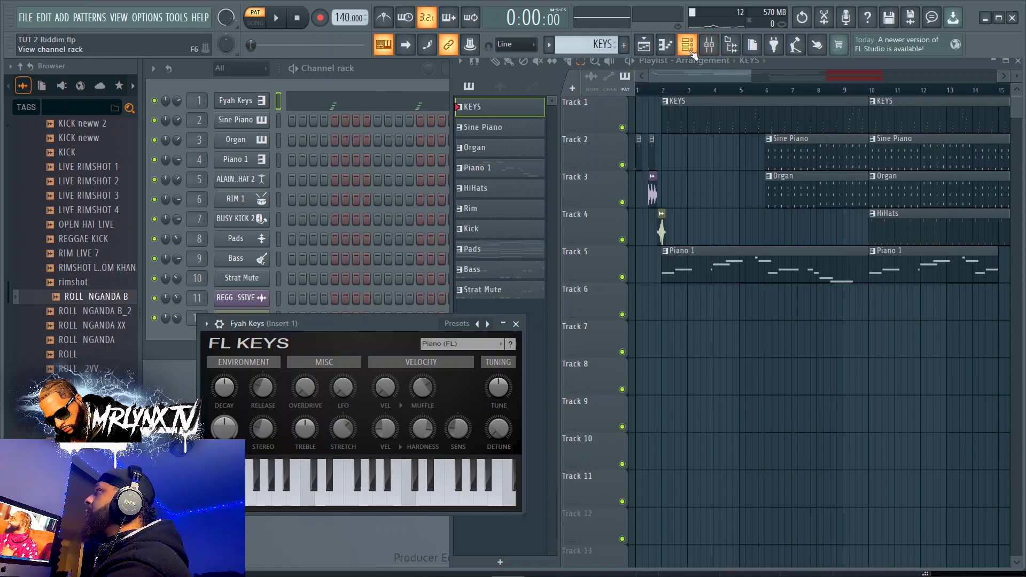
Step: Open the mixer and examine the Fruity parametric EQ 2 and Fruity Reeverb settings on Insert 1, closing each
left_click(708, 51)
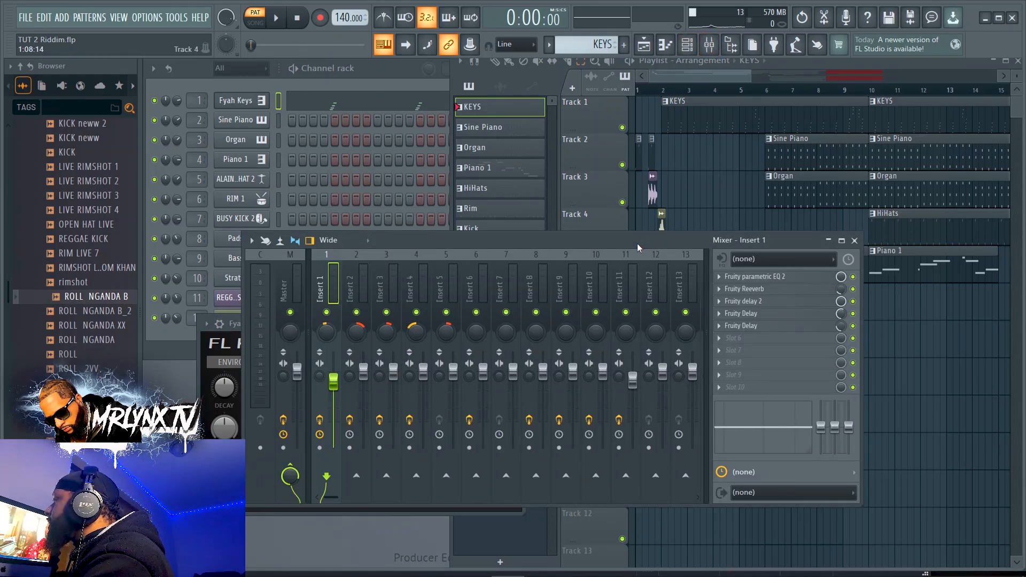
left_click_drag(640, 248, 581, 188)
left_click(706, 217)
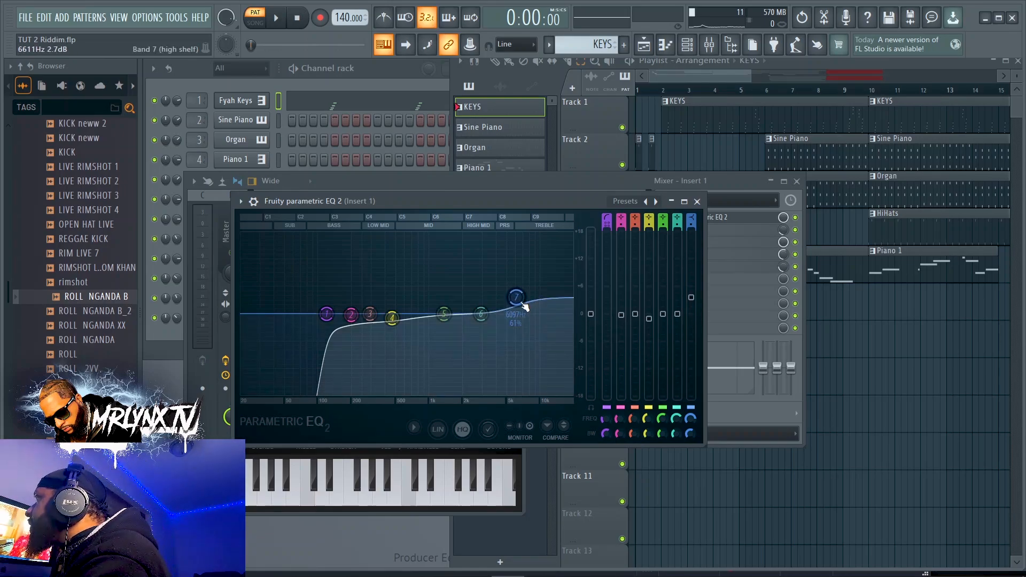
left_click(697, 202)
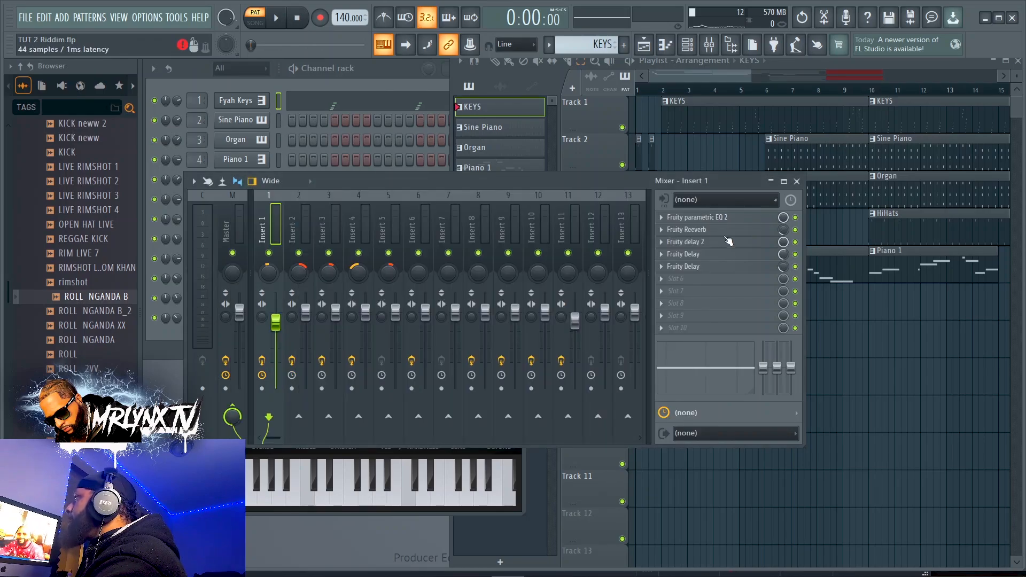
left_click(701, 231)
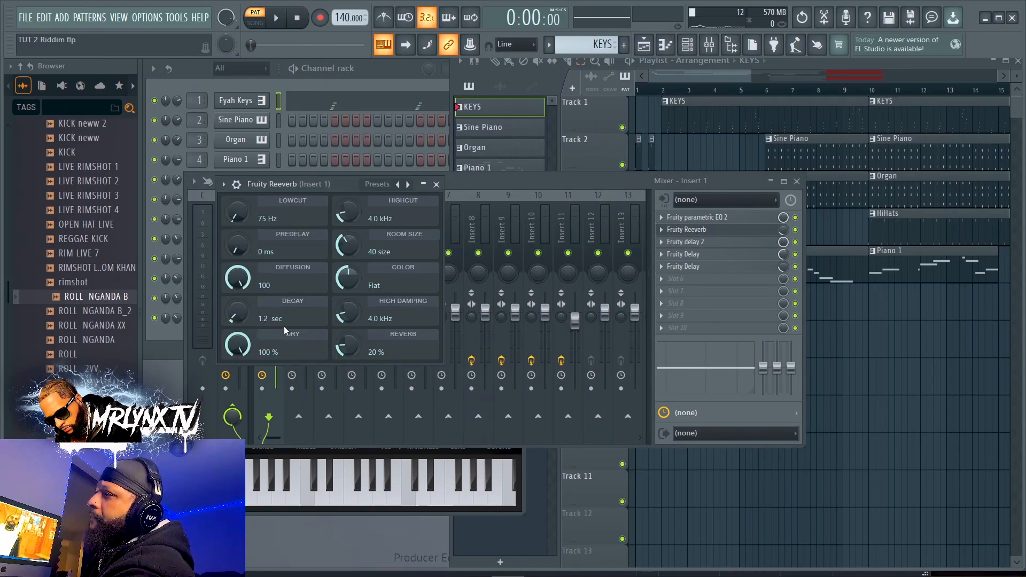
left_click(436, 184)
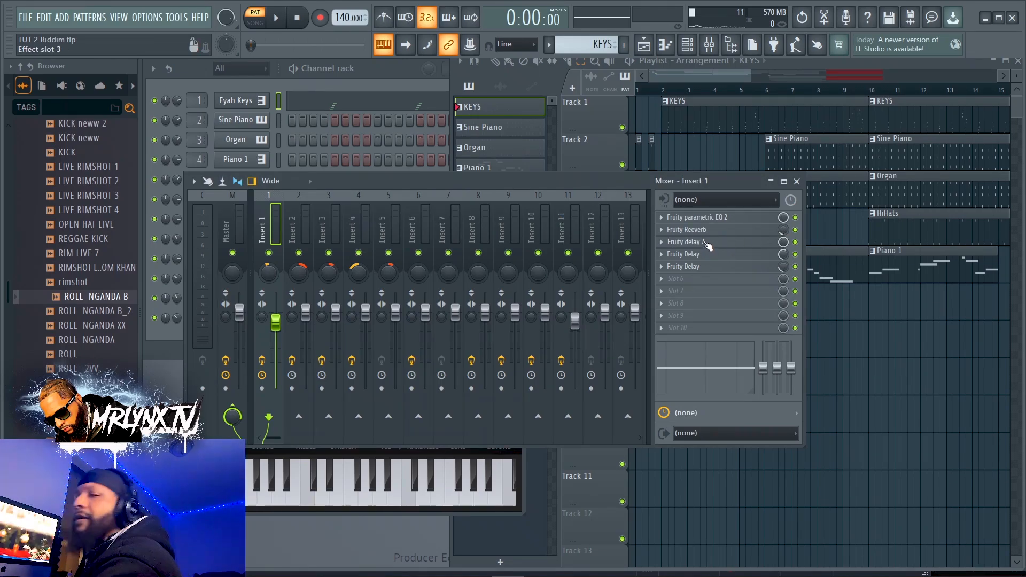
Step: Examine the settings of Fruity delay 2 and both Fruity Delay effects on Insert 1 and audition the KEYS pattern through them
left_click(690, 242)
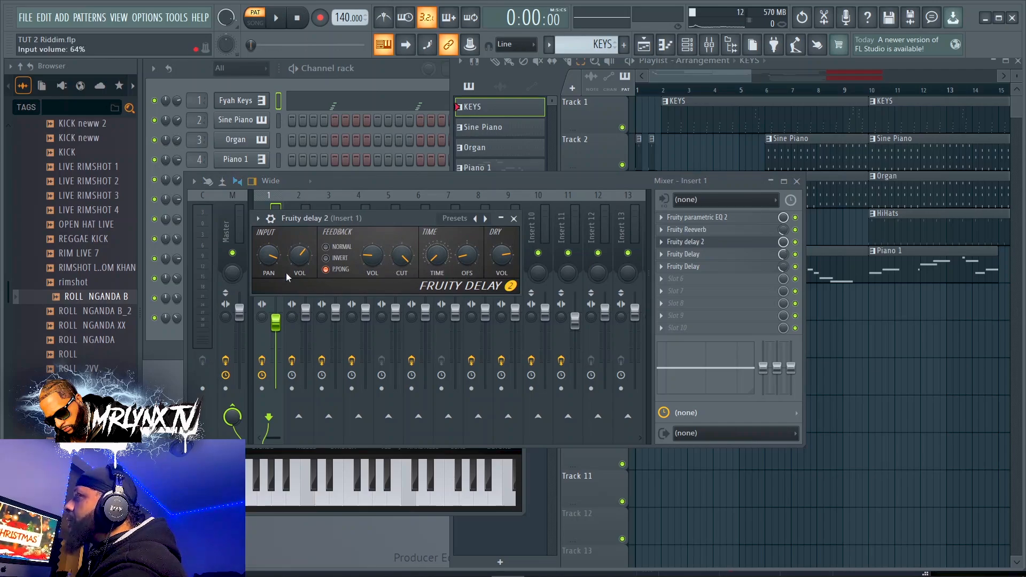
left_click(514, 218)
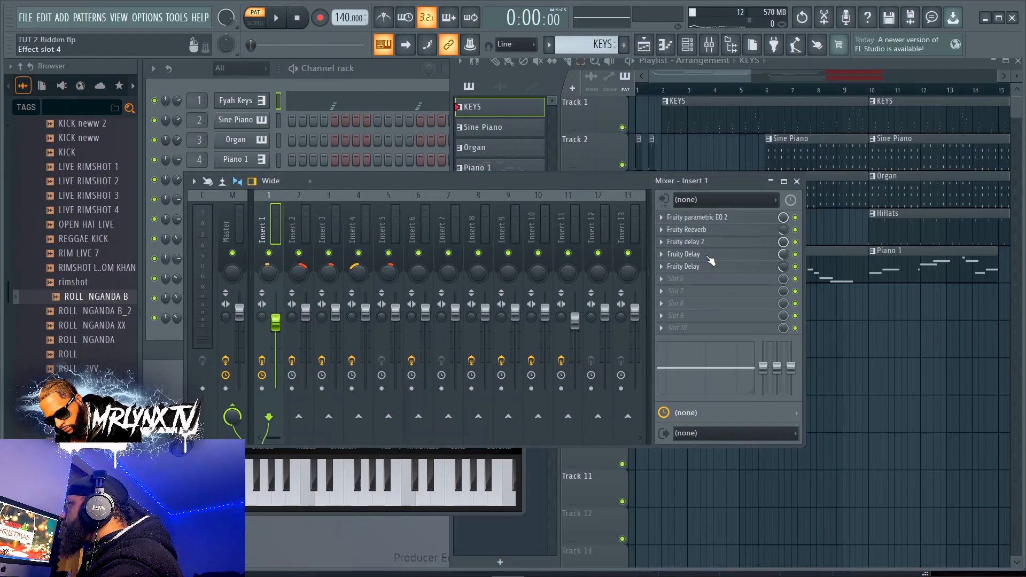
left_click(711, 260)
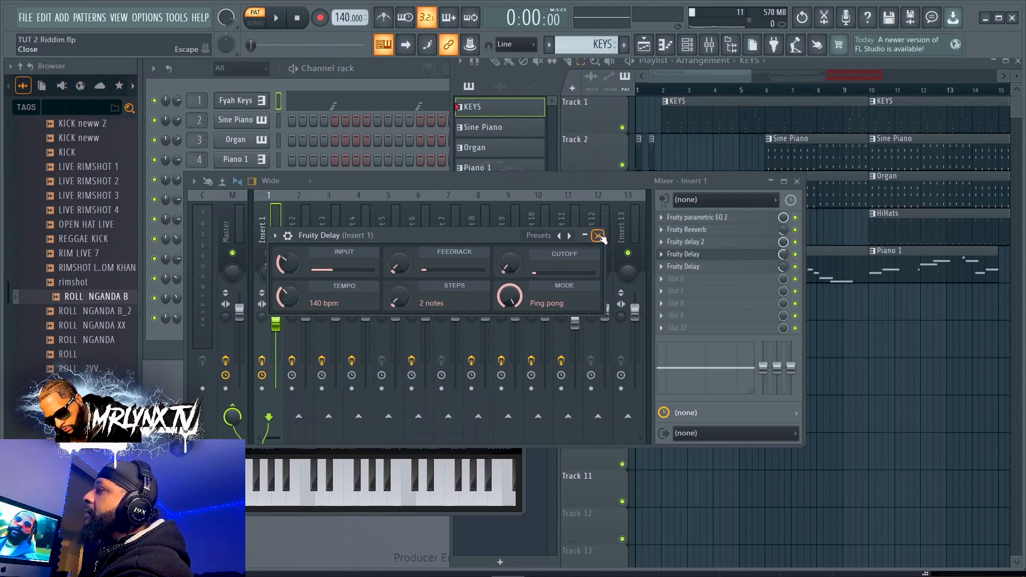
left_click(599, 237)
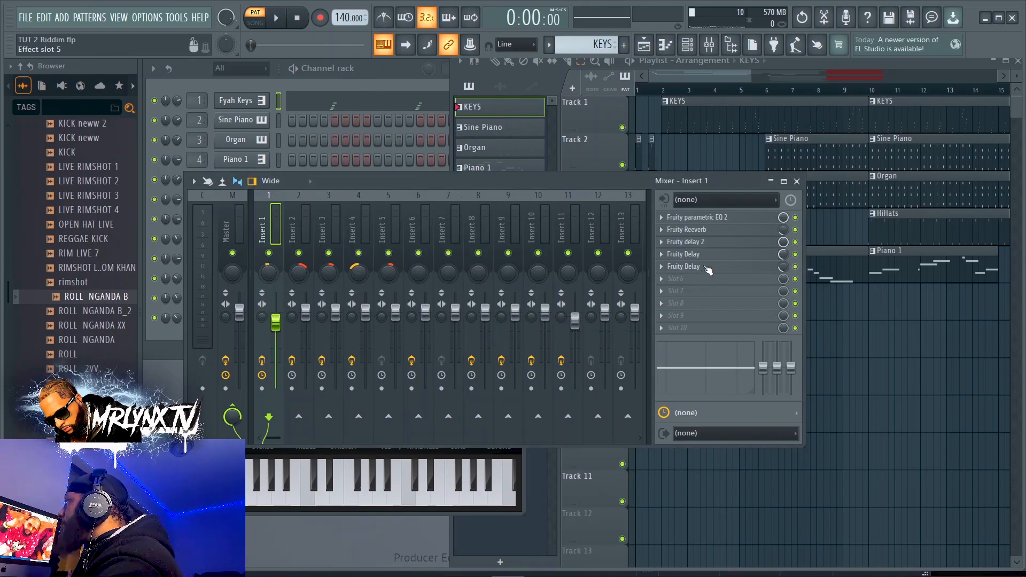
left_click(740, 266)
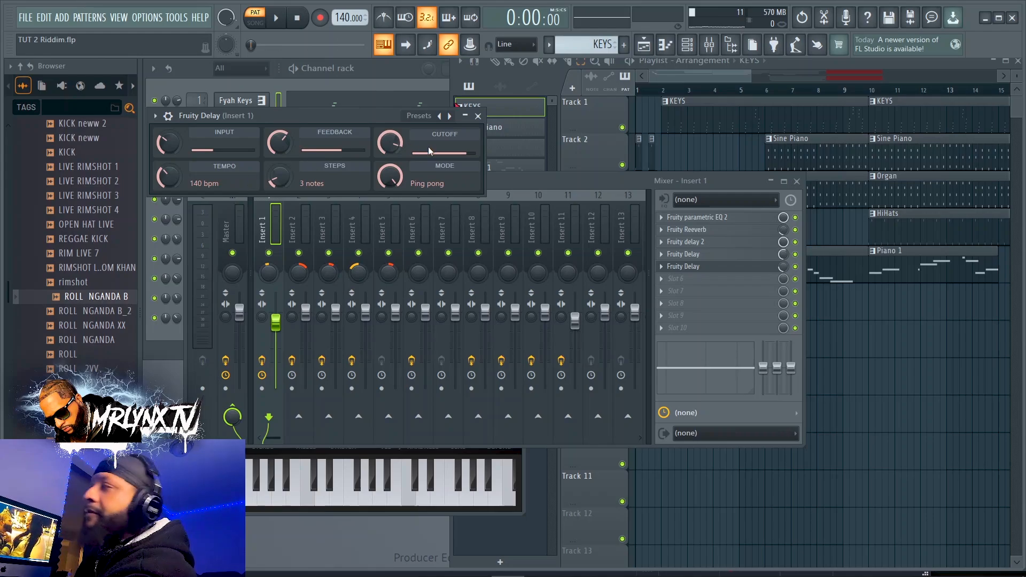
left_click(479, 117)
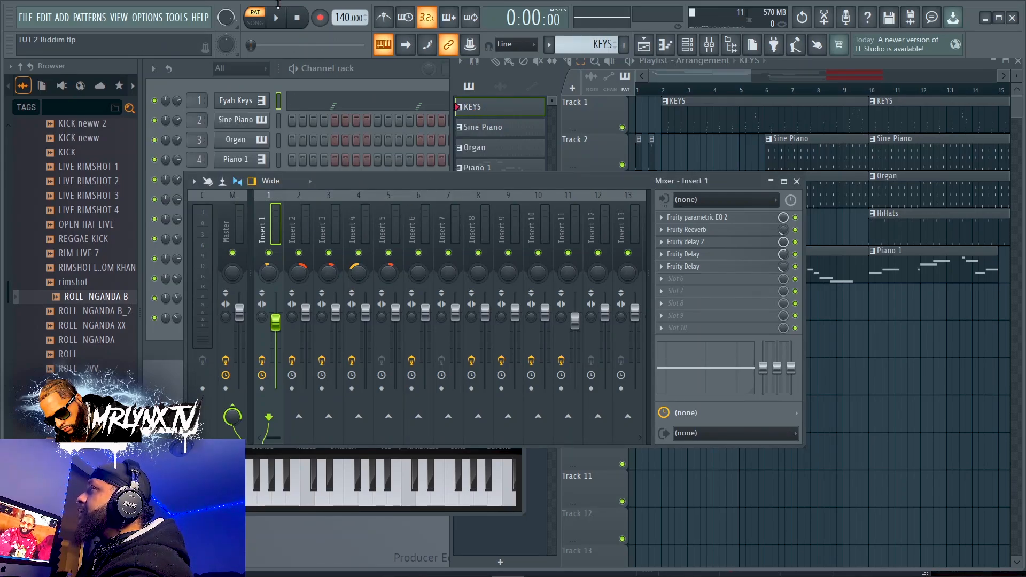
left_click(277, 19)
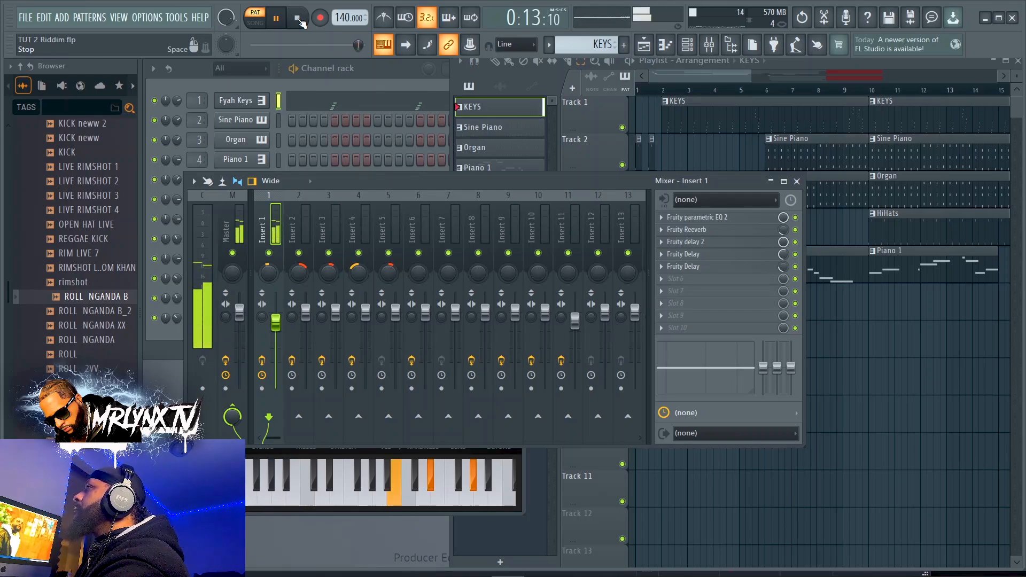
left_click(300, 20)
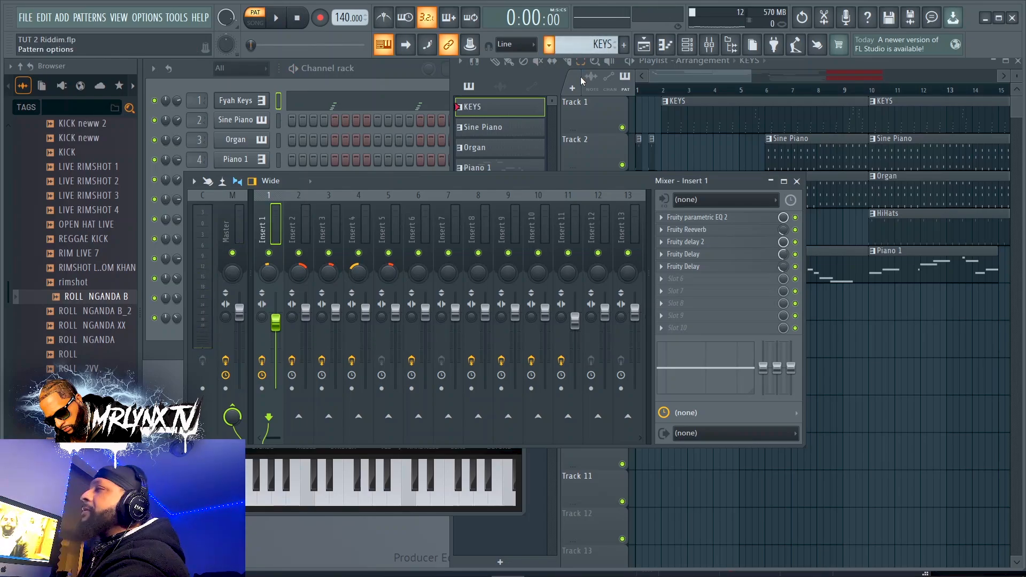
Step: Select the Sine Piano pattern, open its Morphine instrument, audition the pattern and close the instrument
left_click(500, 126)
left_click(236, 120)
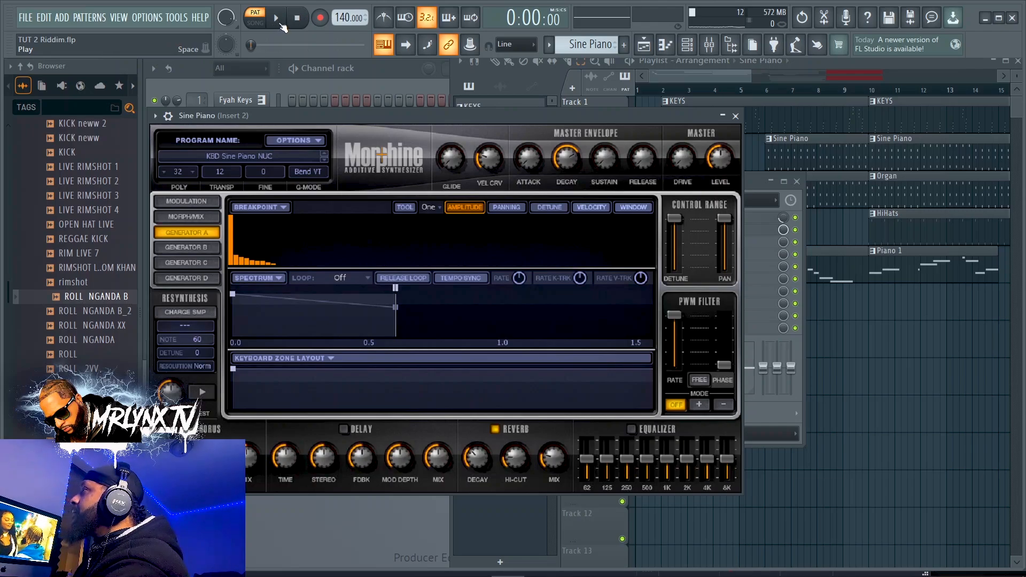
left_click(281, 25)
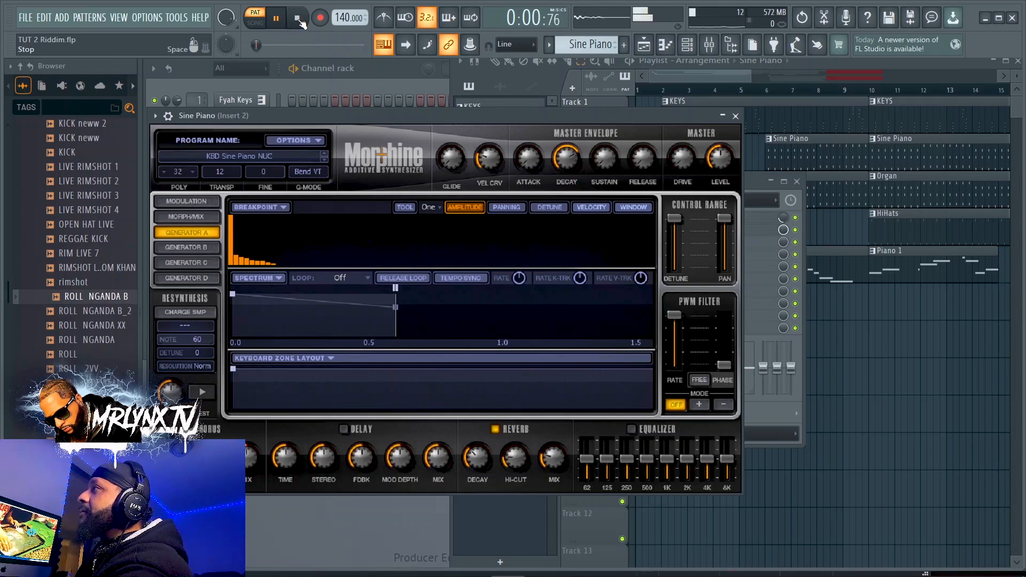
left_click(298, 19)
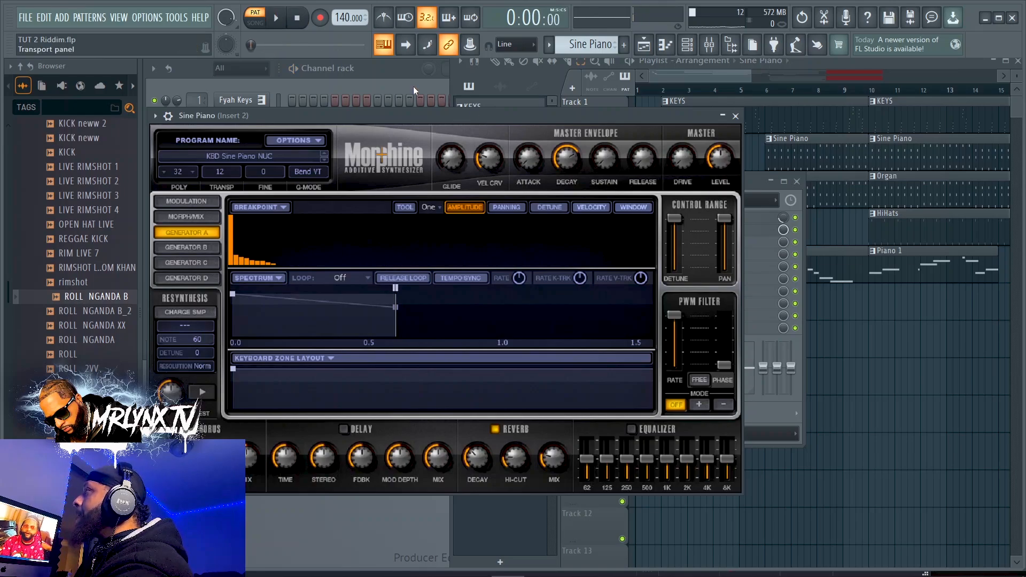
left_click(735, 116)
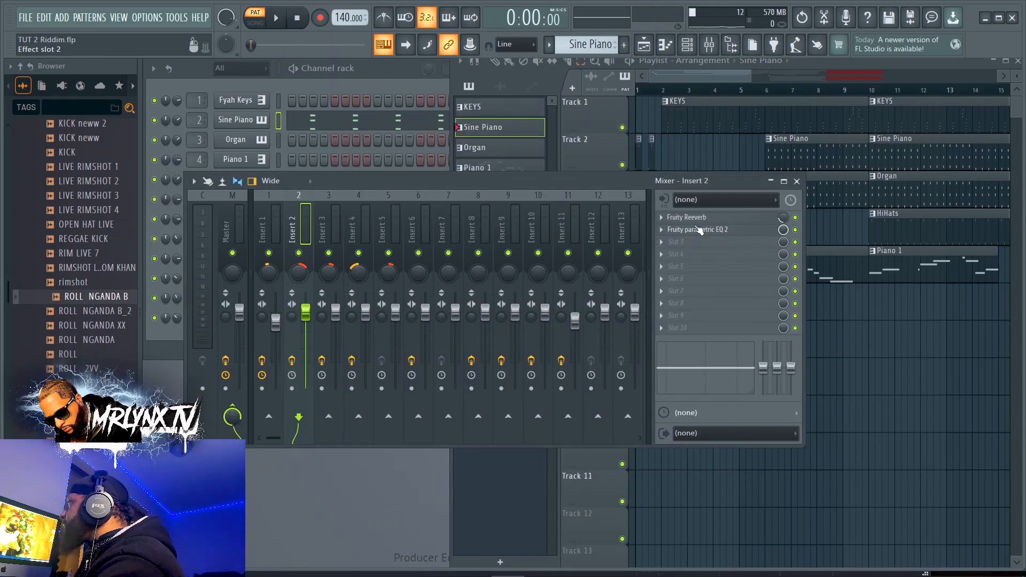
Step: Examine the Fruity Reeverb and Fruity parametric EQ 2 settings on the Sine Piano's Insert 2, closing each
left_click(705, 220)
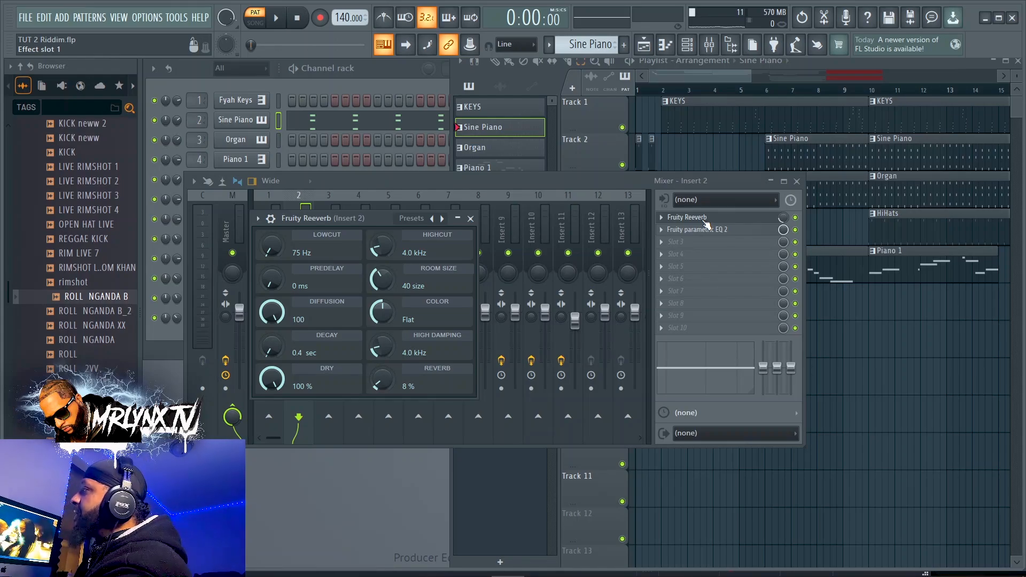
left_click(705, 219)
left_click(706, 219)
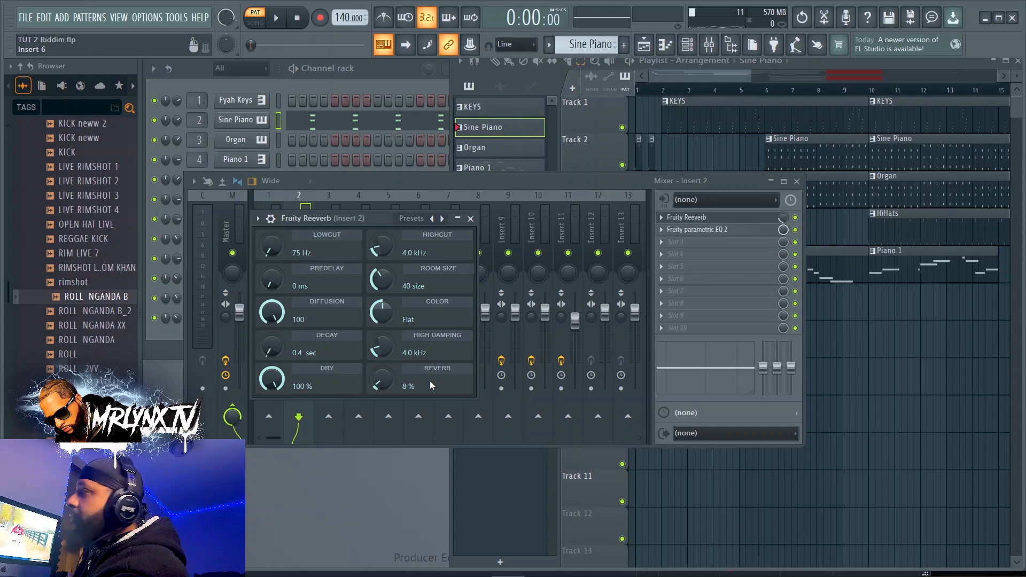
left_click(471, 219)
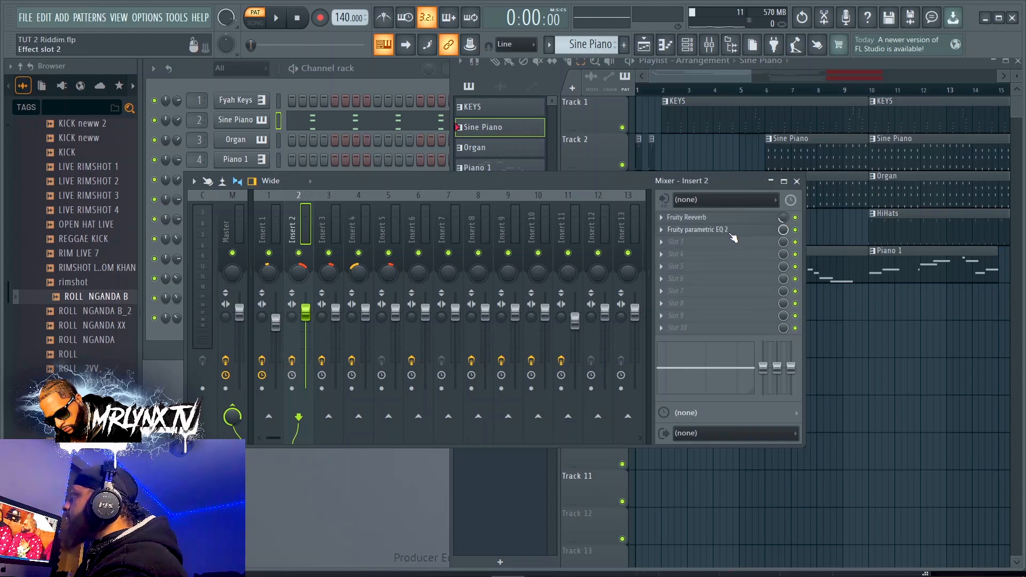
left_click(732, 230)
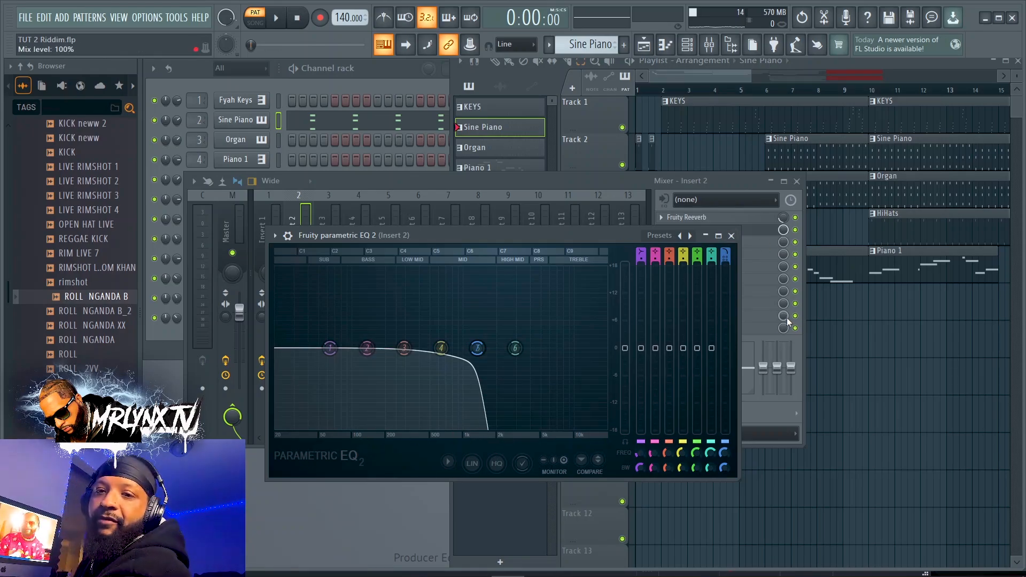
left_click(731, 236)
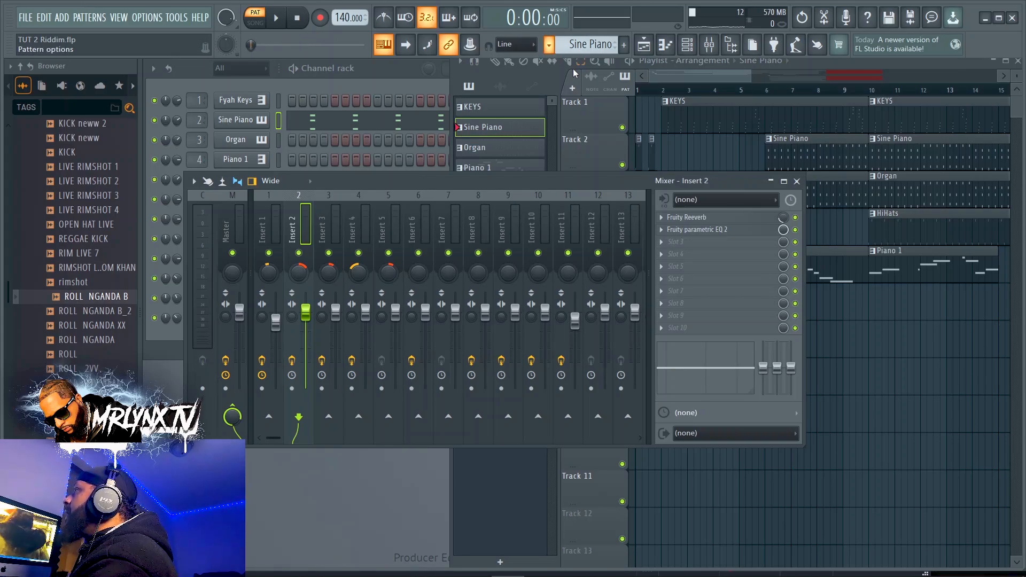
Step: Select the Organ pattern and audition it
left_click(567, 85)
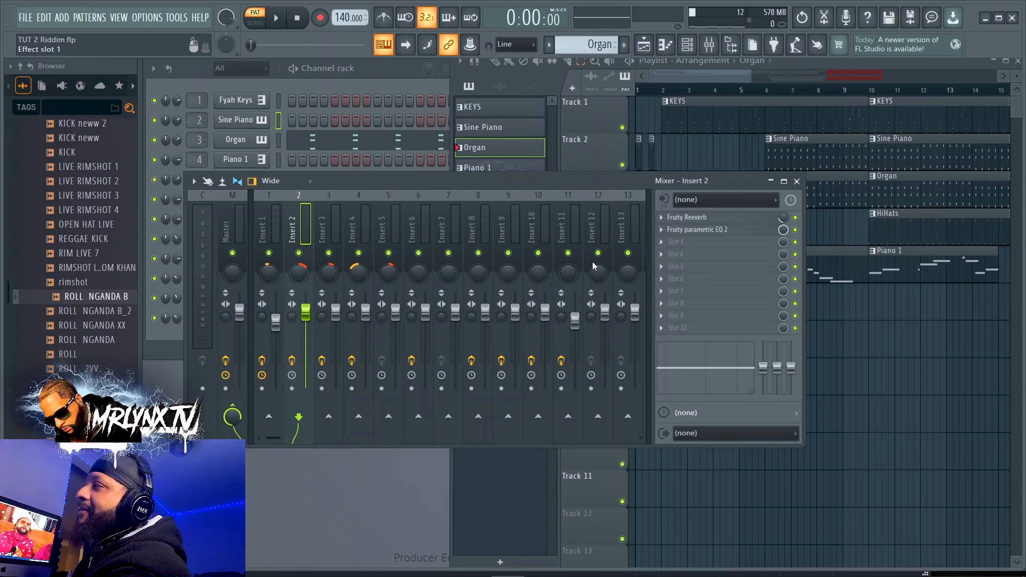
key("space")
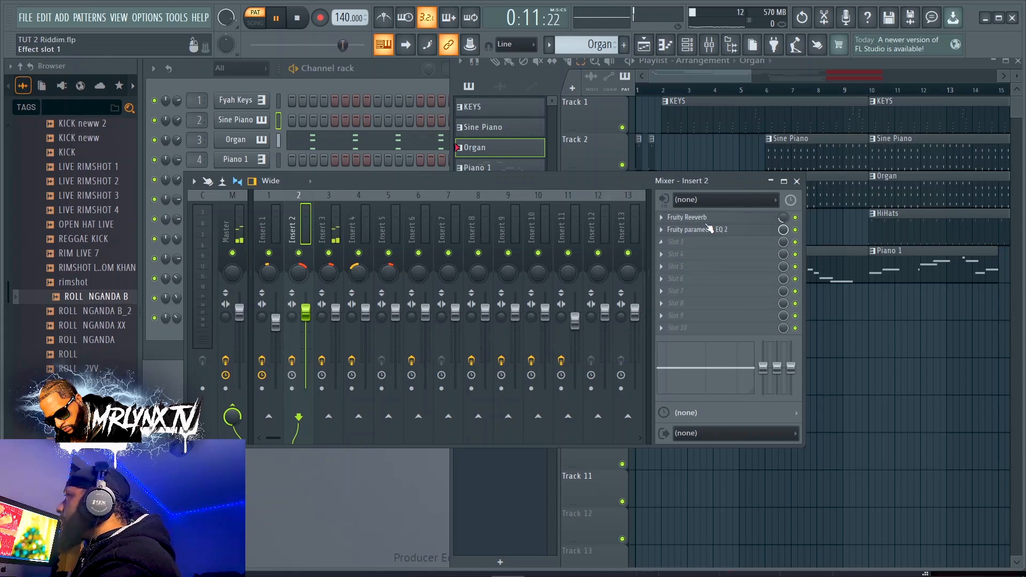
key("space")
Step: Recheck the Fruity Reeverb and Fruity parametric EQ 2 settings on Insert 2, closing each effect window
left_click(733, 219)
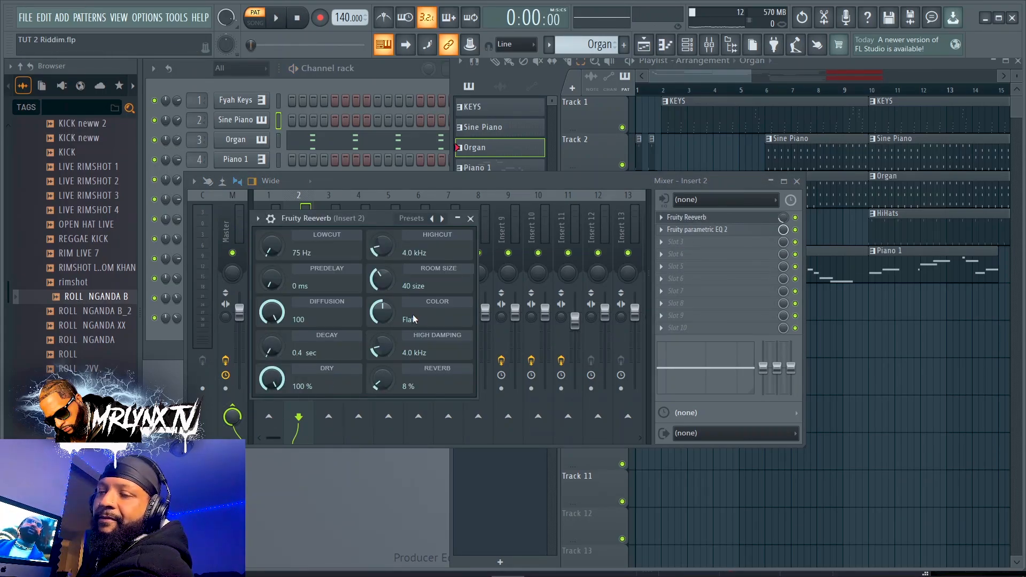
left_click(471, 219)
left_click(725, 230)
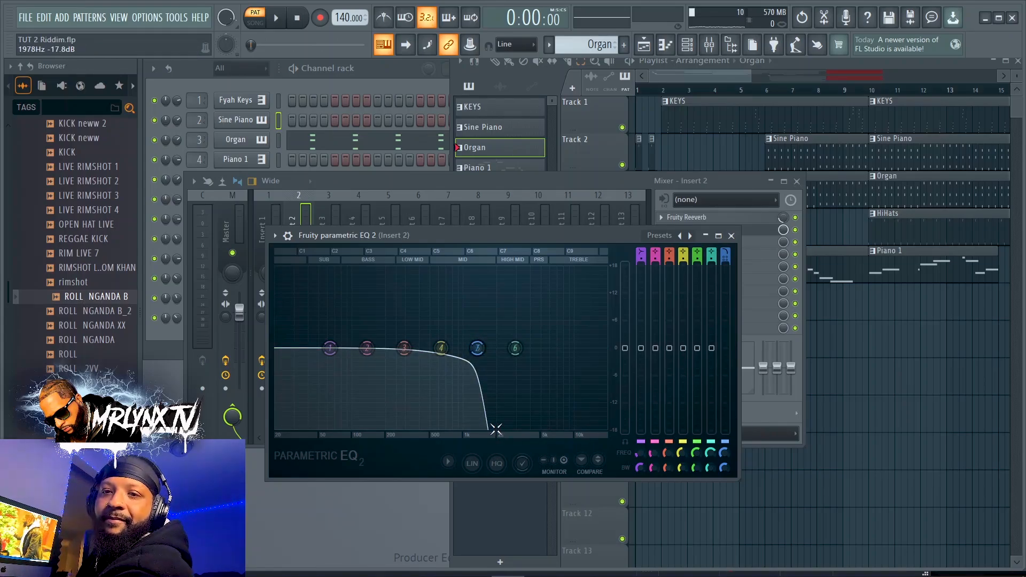
left_click(731, 236)
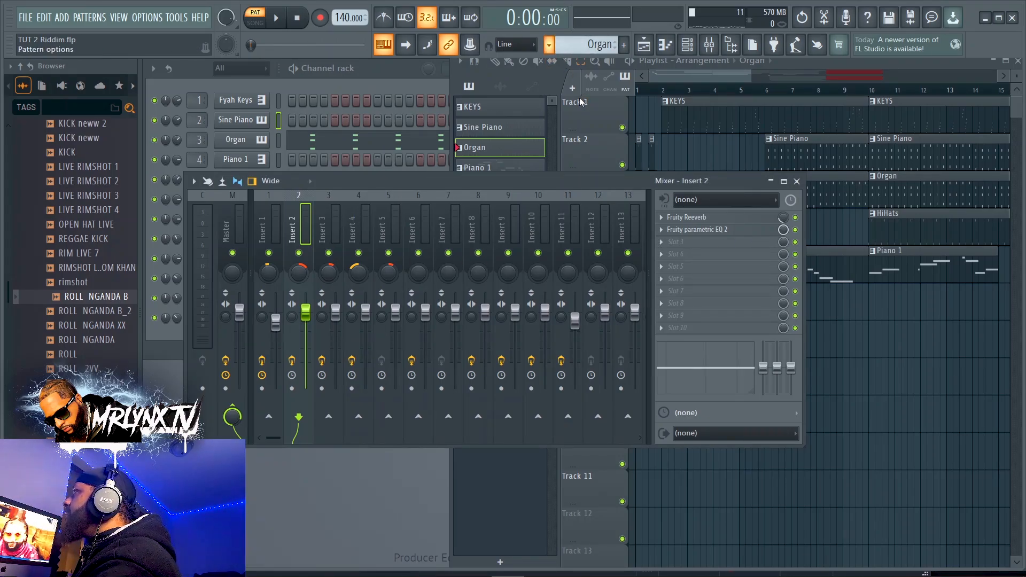
Step: Select the Piano 1 pattern and audition it
left_click(476, 166)
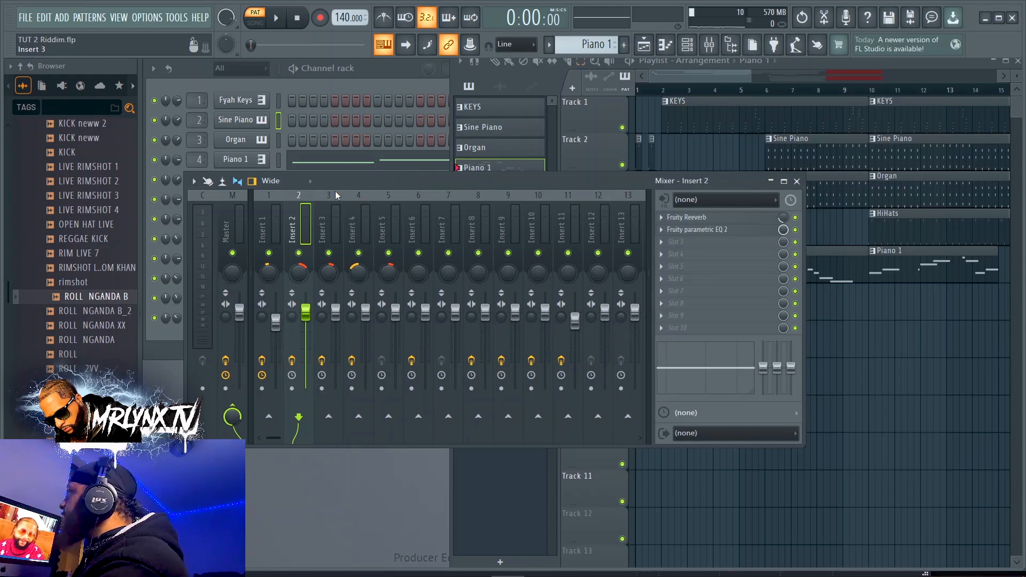
key("space")
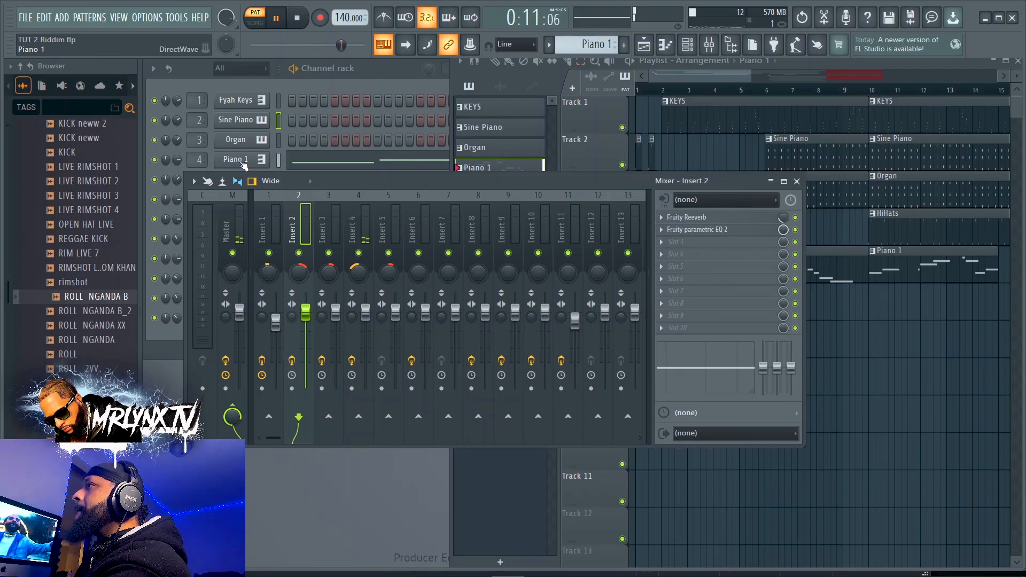
key("space")
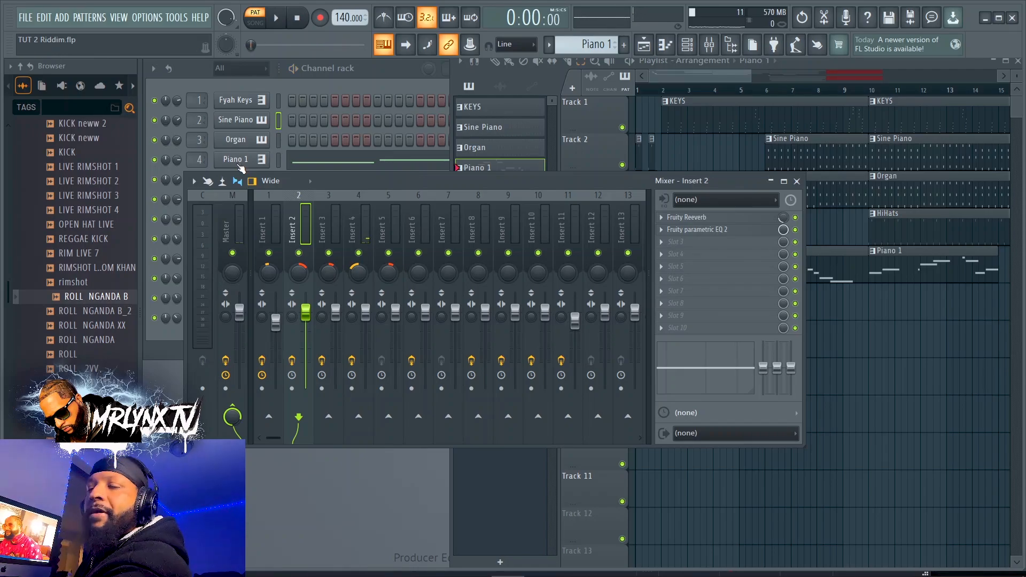
Step: Open Piano 1's DirectWave instrument, look through the sample and pack folders in the browser, and close the instrument
left_click(239, 163)
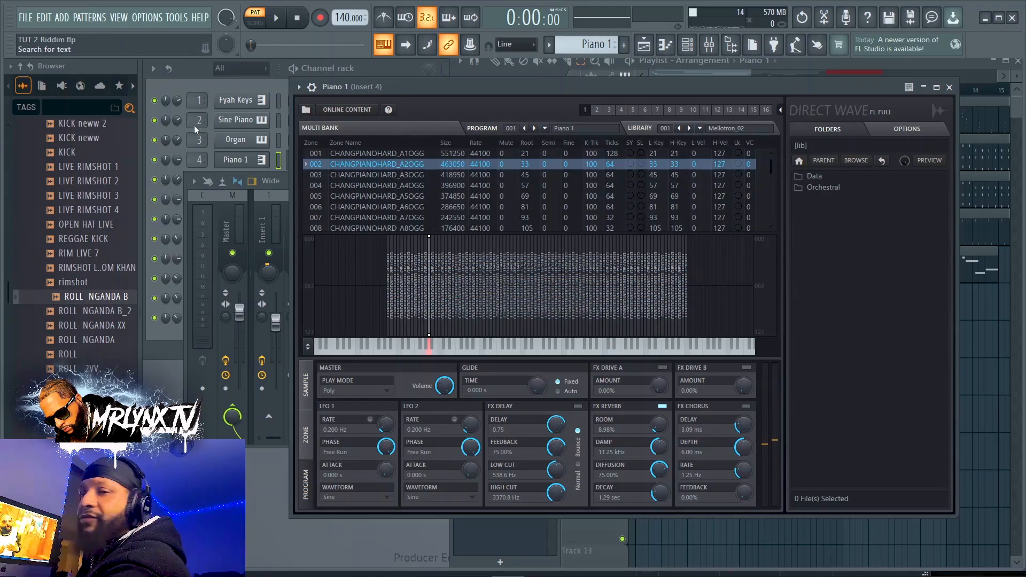
scroll(62, 261, "down", 10)
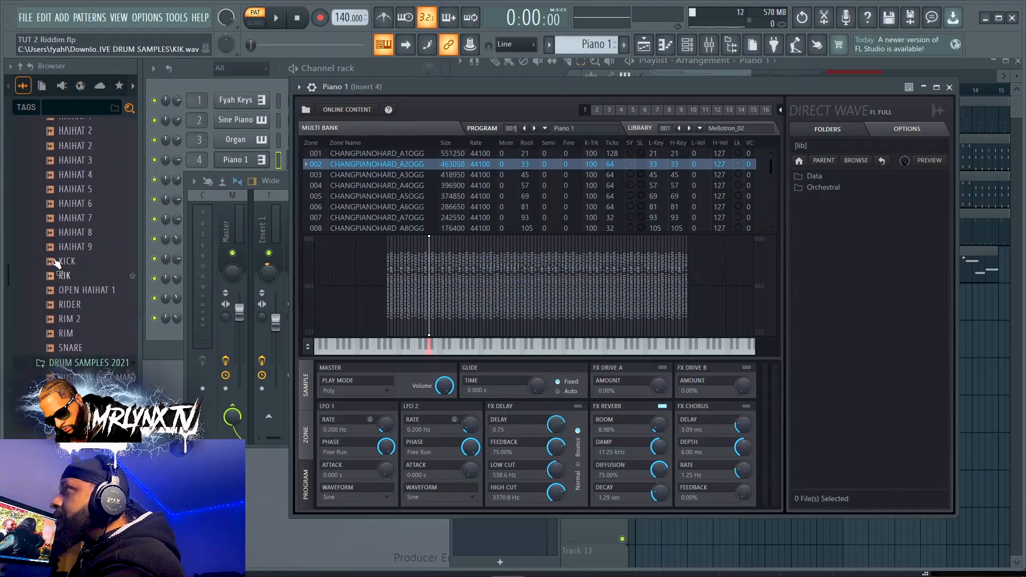
scroll(57, 264, "up", 15)
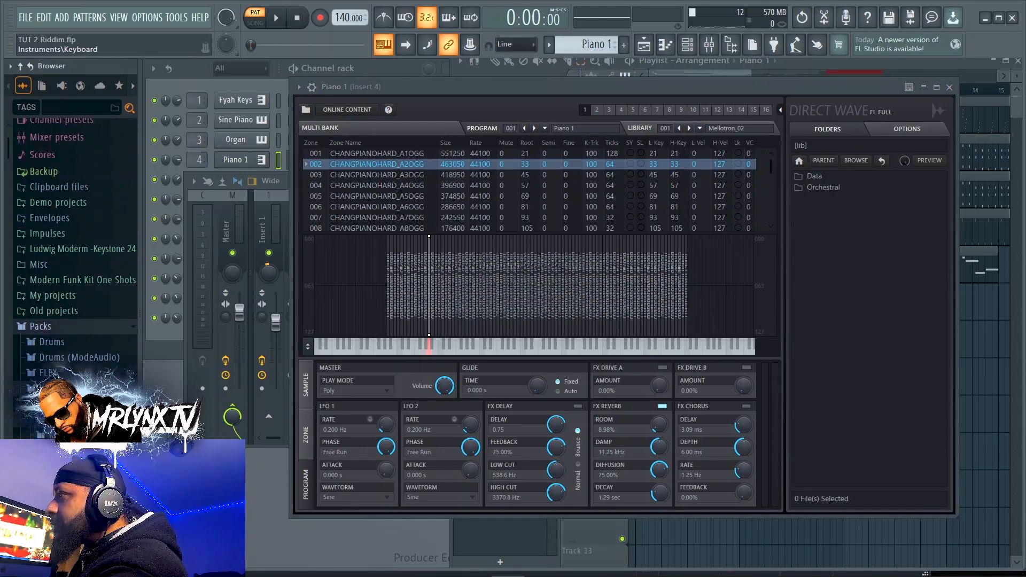
scroll(75, 241, "down", 1)
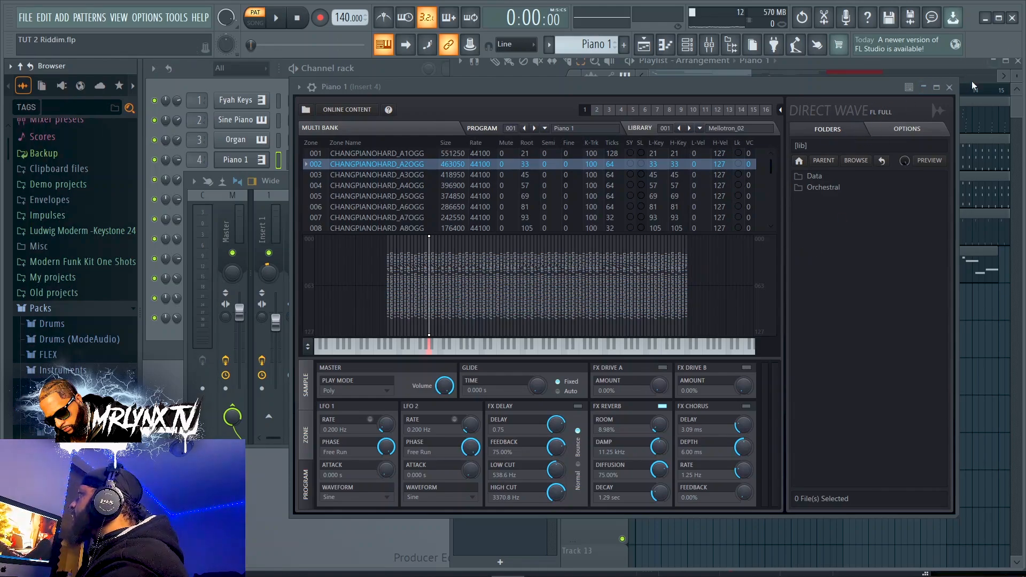
left_click(950, 87)
Step: Examine the Fruity Reeverb 2 and Fruity Delay settings on Insert 4, closing each, and audition the Piano 1 pattern through them
key("space")
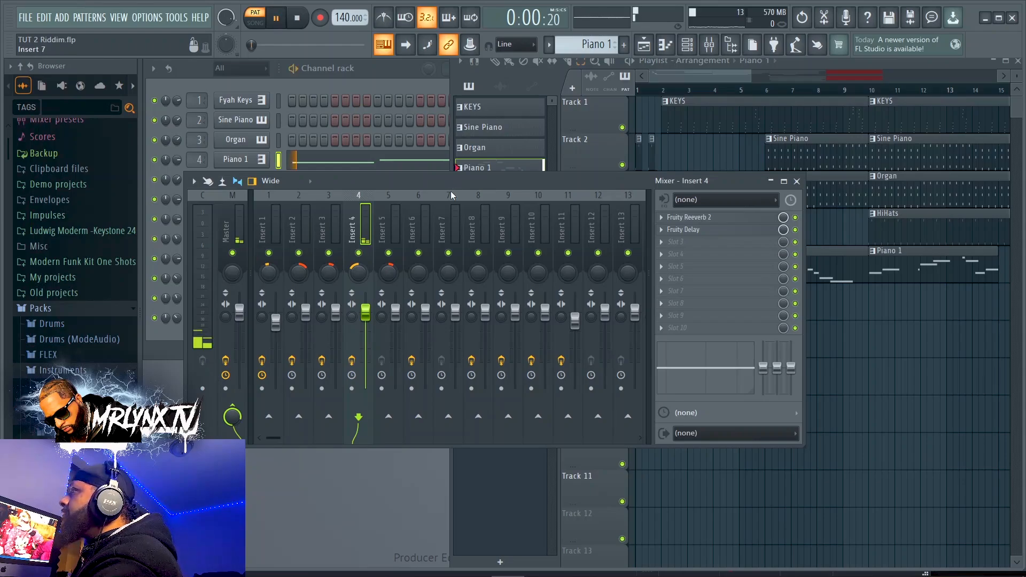
left_click(707, 218)
key("space")
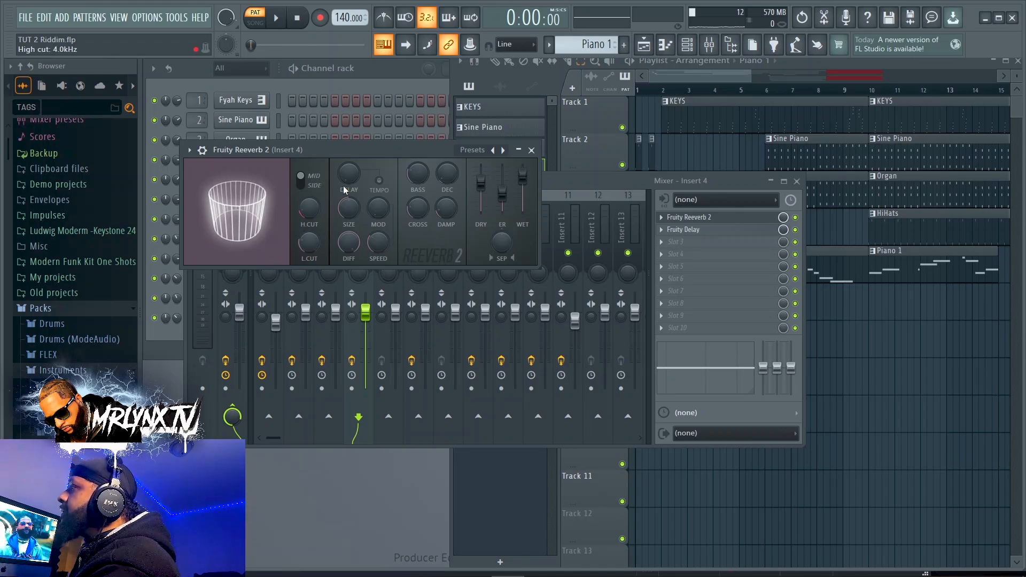
left_click(531, 150)
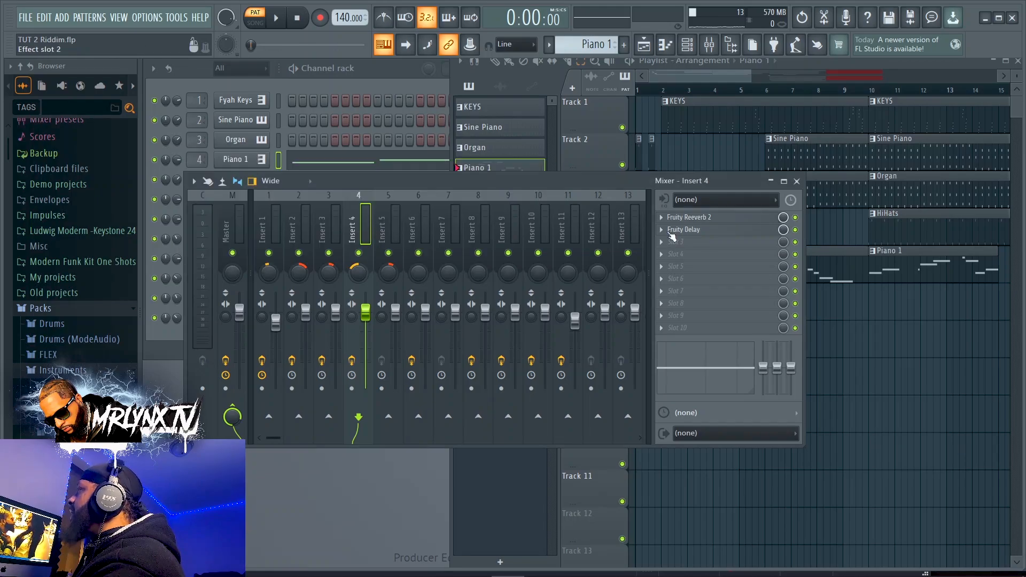
left_click(694, 231)
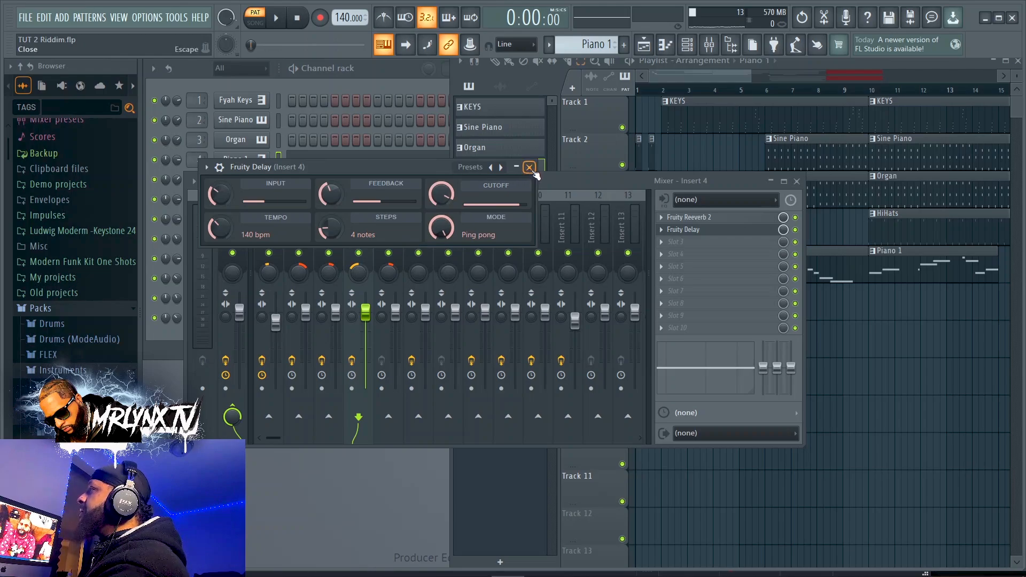
left_click(530, 168)
key("space")
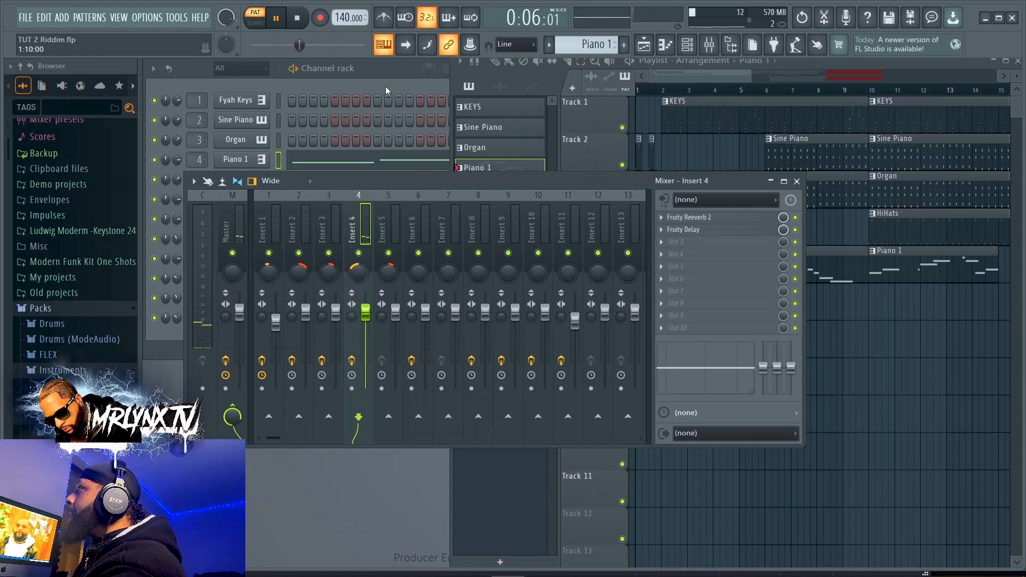
left_click(305, 20)
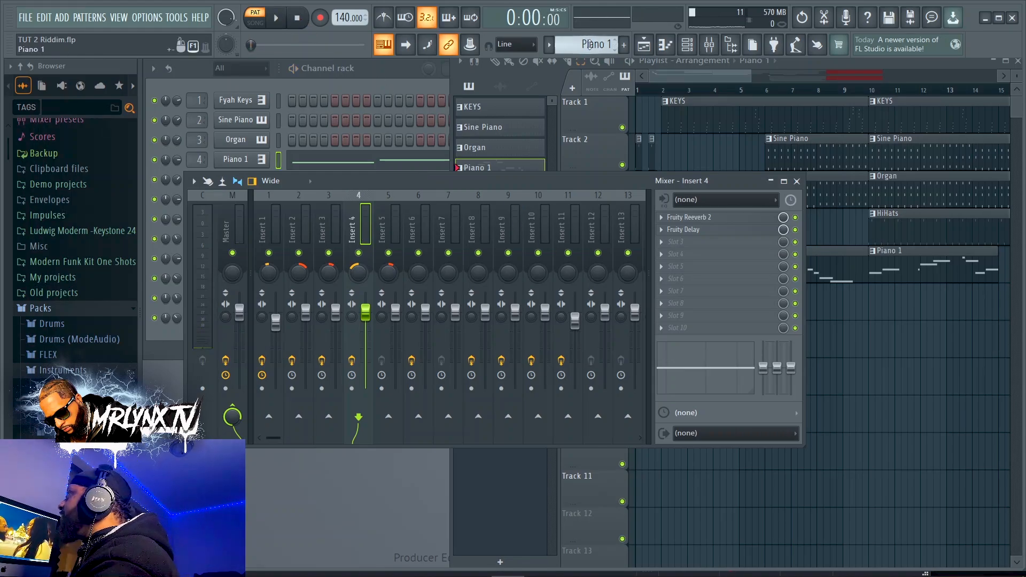
Step: Select the HiHats pattern, inspect the ALAINE HAIHAT 2 sampler settings, close them and audition the pattern
left_click(579, 113)
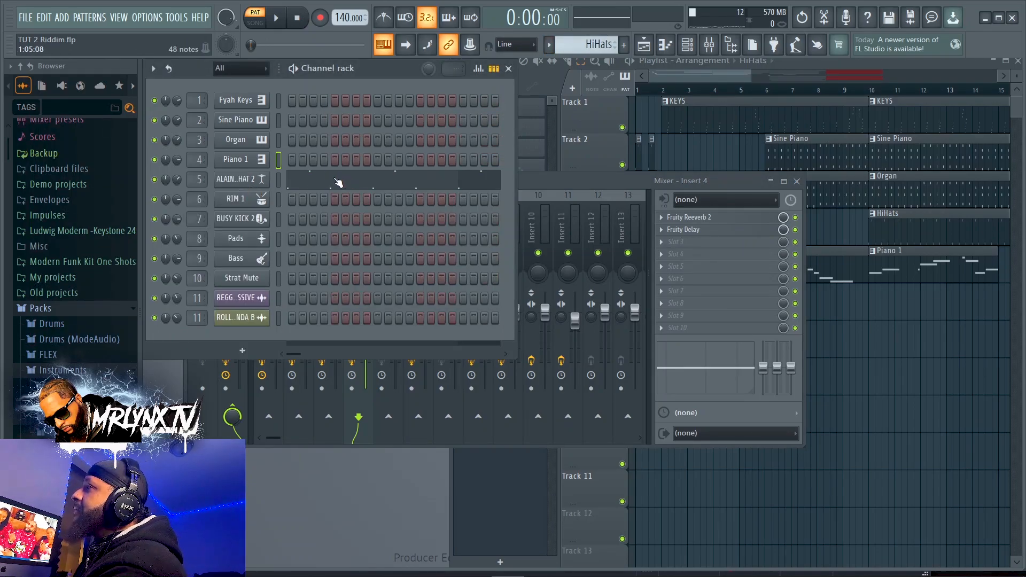
left_click(245, 180)
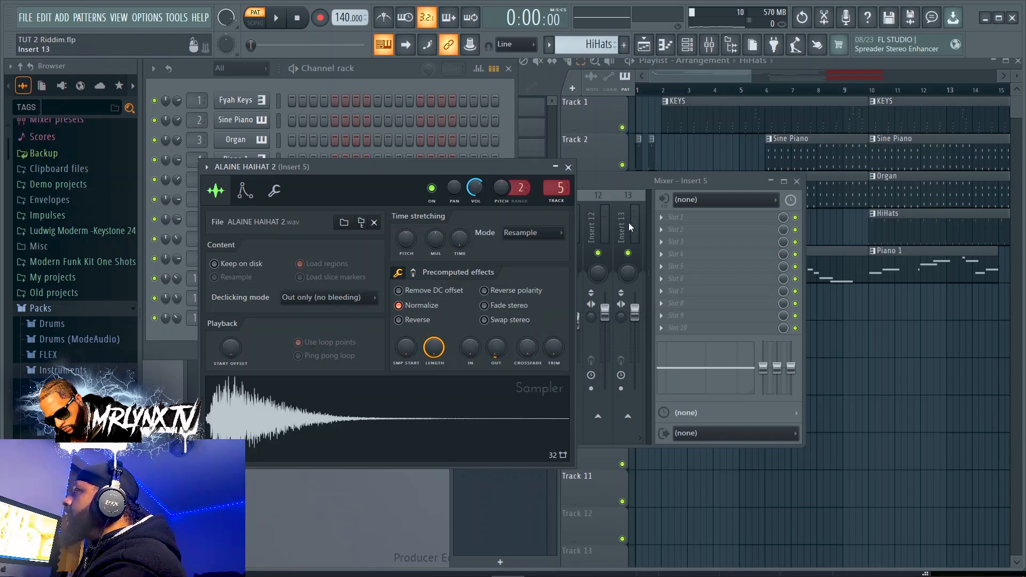
left_click(568, 168)
key("space")
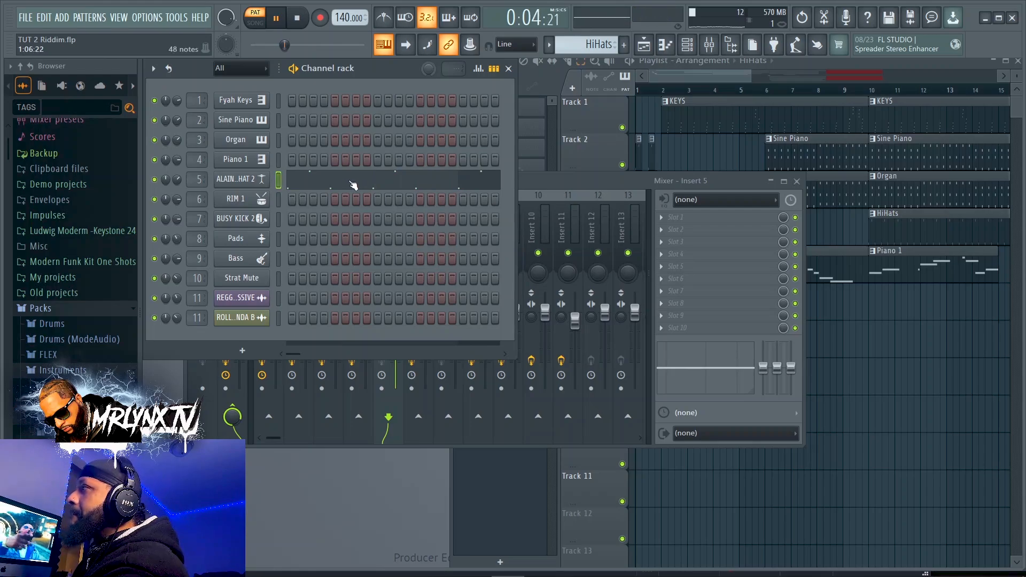
key("space")
Step: Examine and audition the ALAINE HAIHAT 2 notes in the piano roll, view their spacing up close, and close it
left_click(345, 186)
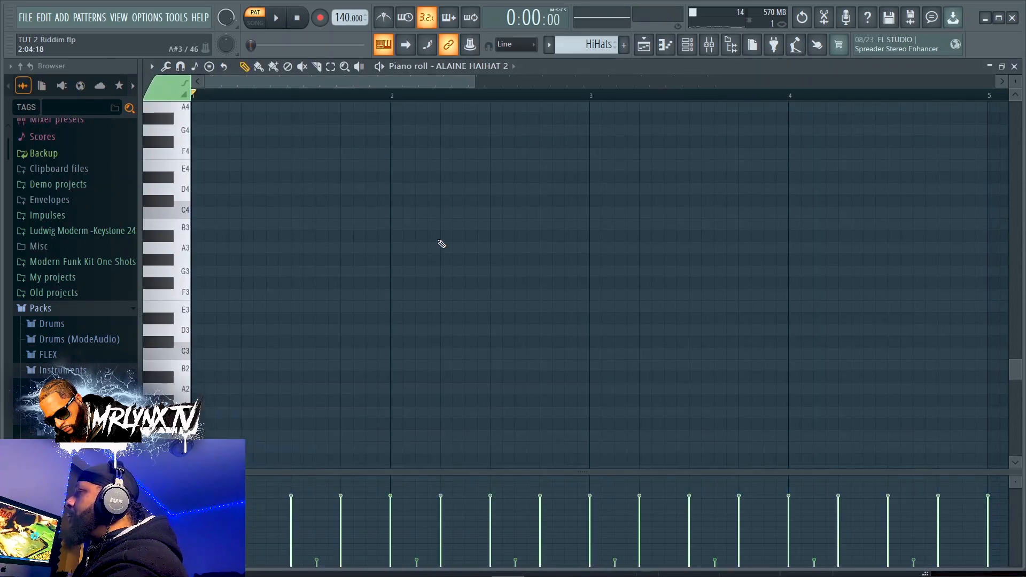
scroll(453, 266, "up", 20)
scroll(453, 266, "down", 7)
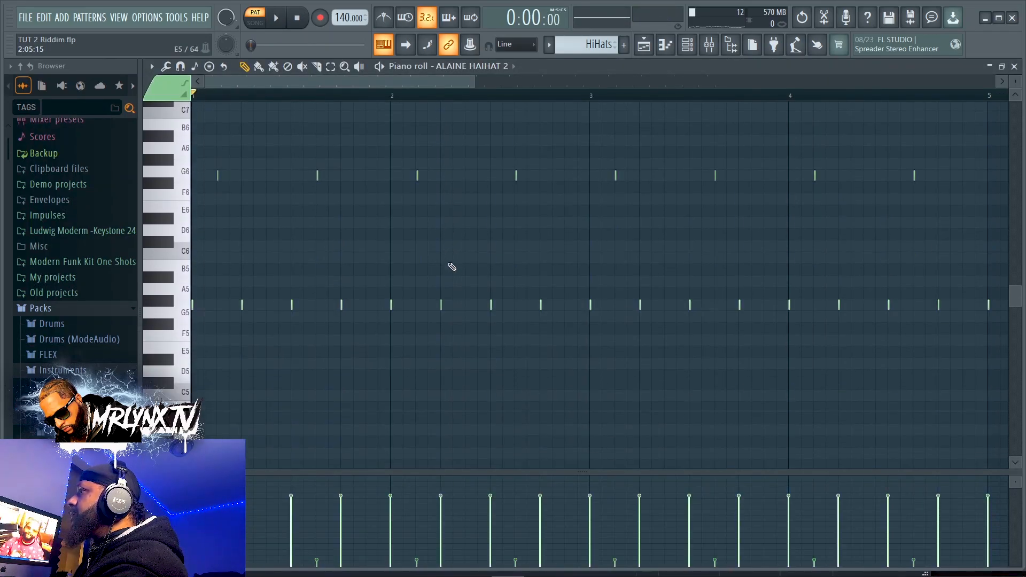
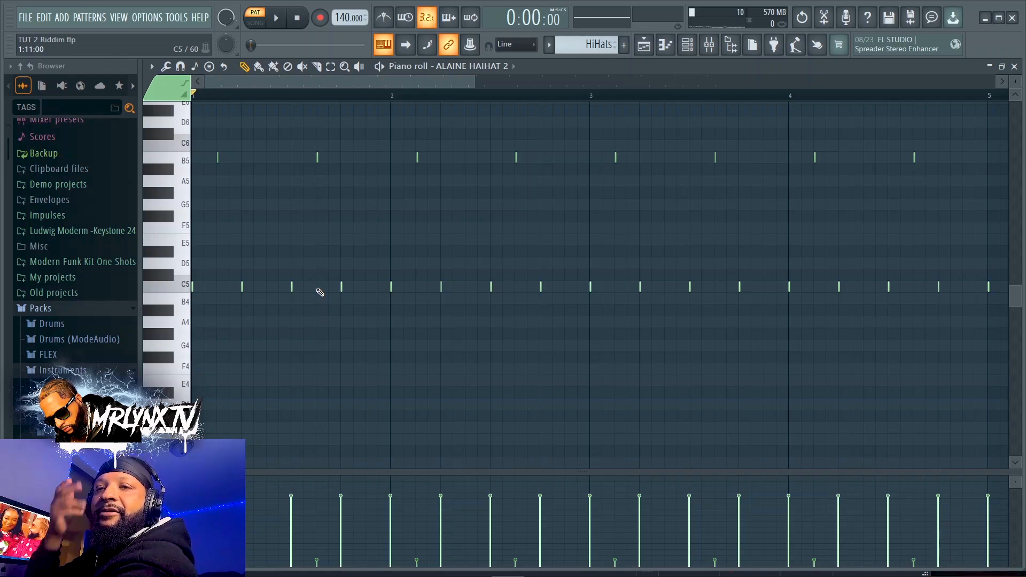
key("space")
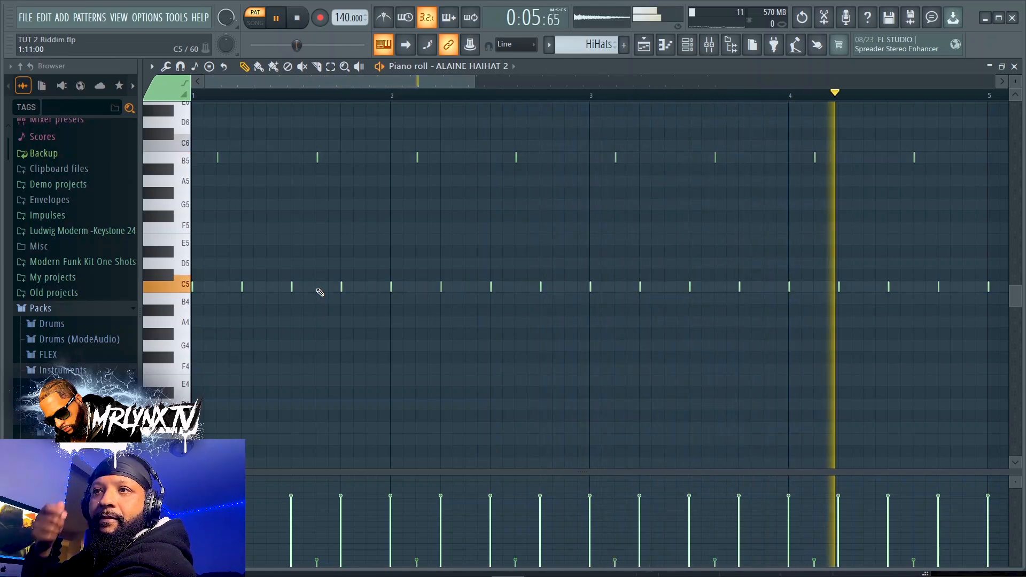
key("space")
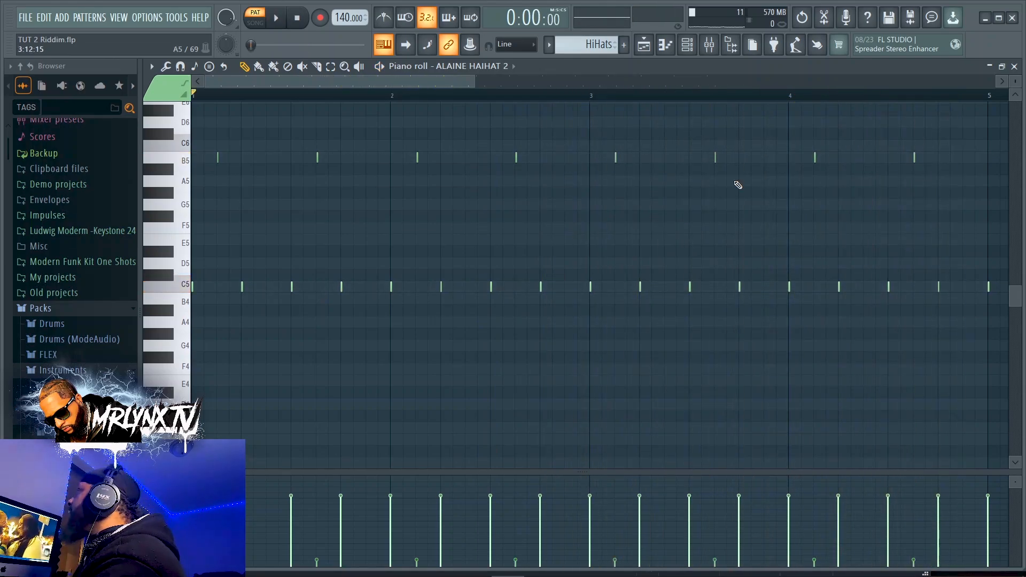
left_click(1014, 66)
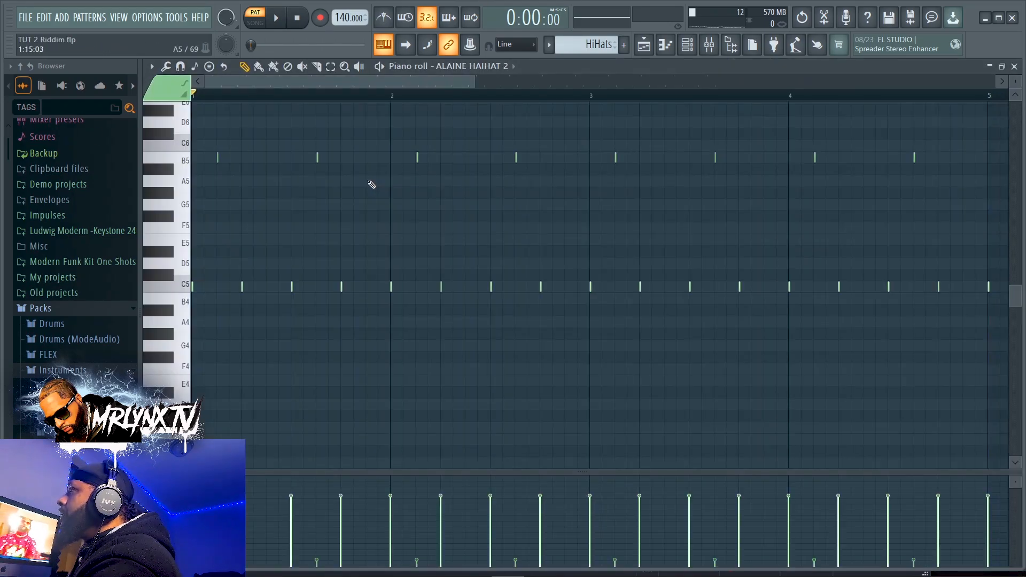
left_click(365, 184)
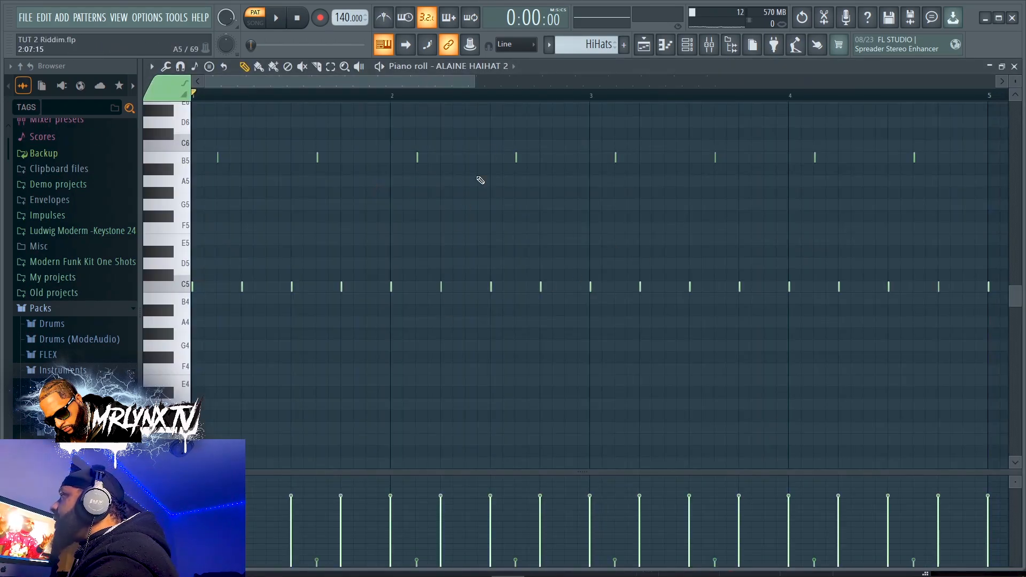
scroll(322, 170, "up", 4)
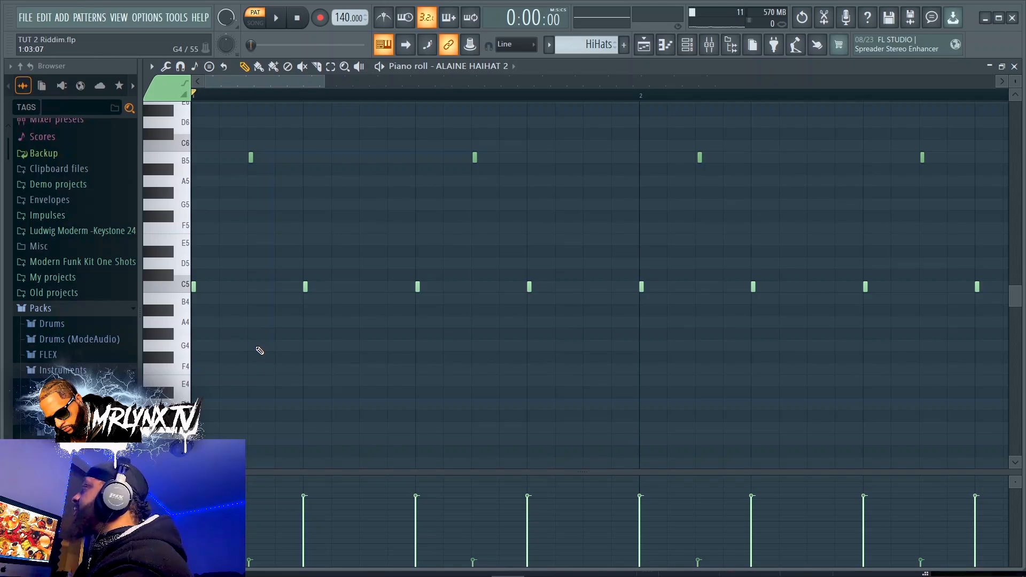
left_click(1014, 66)
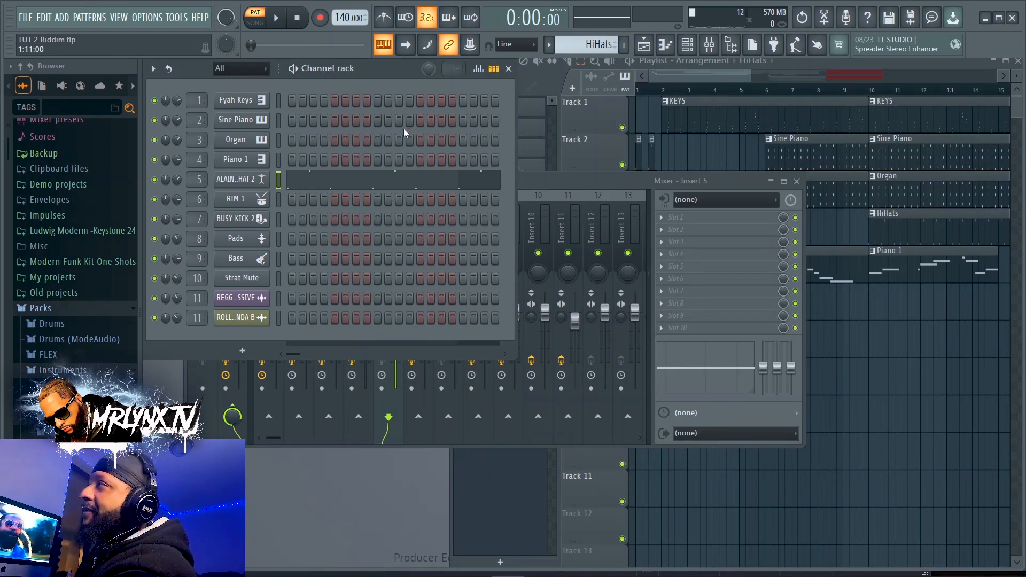
Step: Select the Rim pattern, audition its RIM 1 notes in the piano roll and close it
left_click(576, 126)
left_click(390, 203)
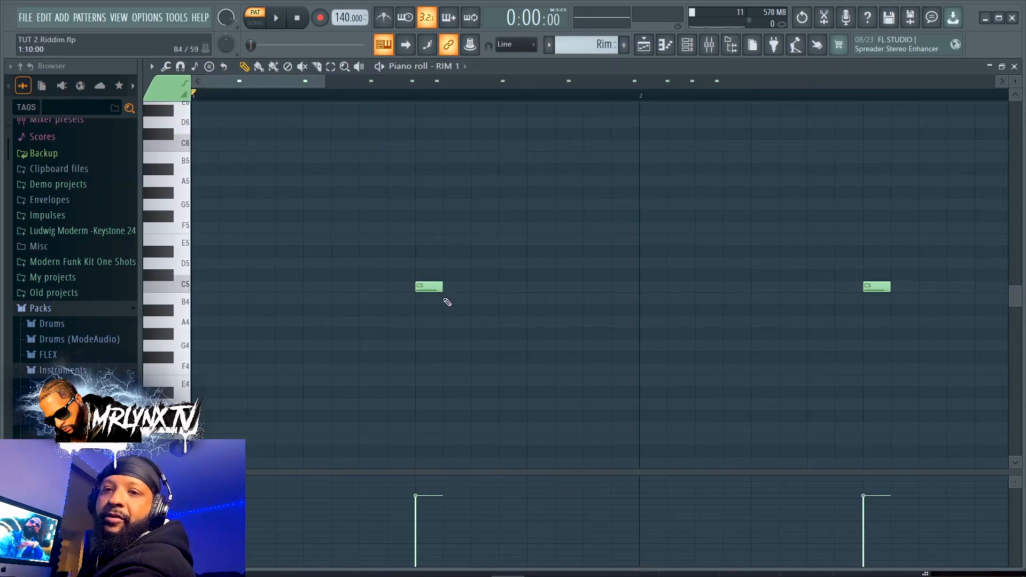
key("space")
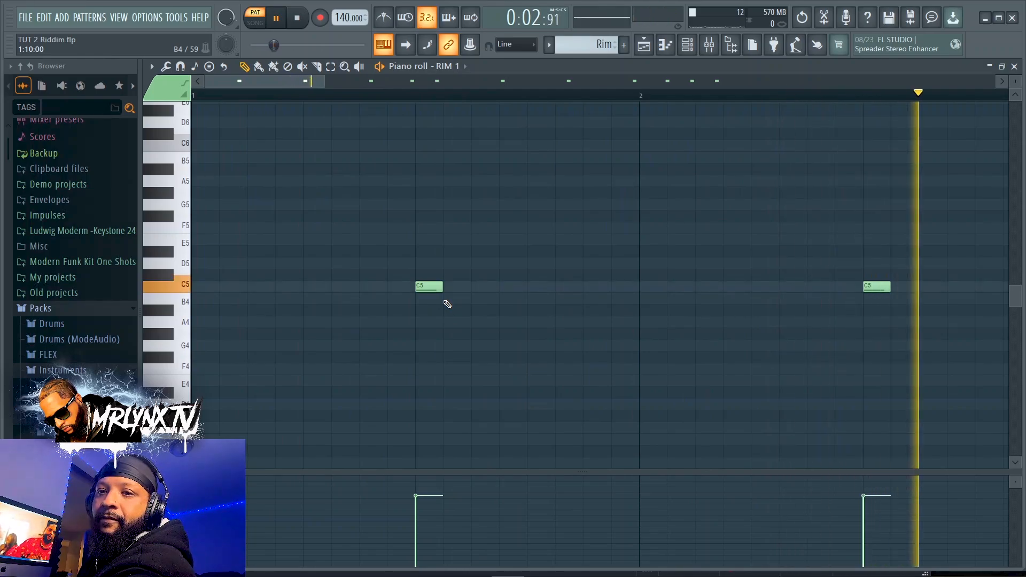
left_click(1015, 67)
key("space")
Step: Audition the Rim pattern, examine the Fruity Reeverb and Fruity parametric EQ 2 settings on Insert 6, and close the mixer
left_click(555, 183)
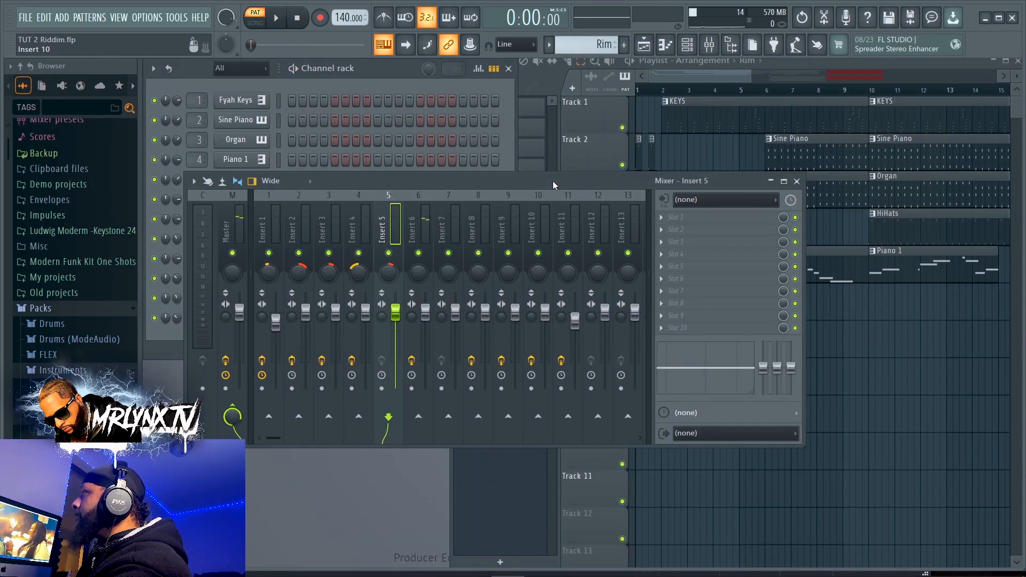
key("space")
left_click(414, 236)
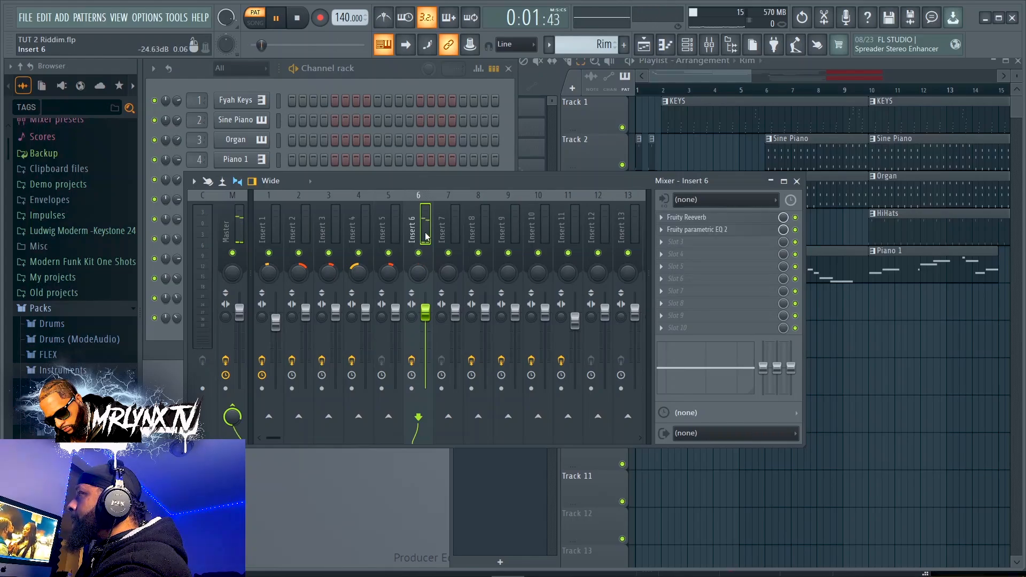
left_click(723, 219)
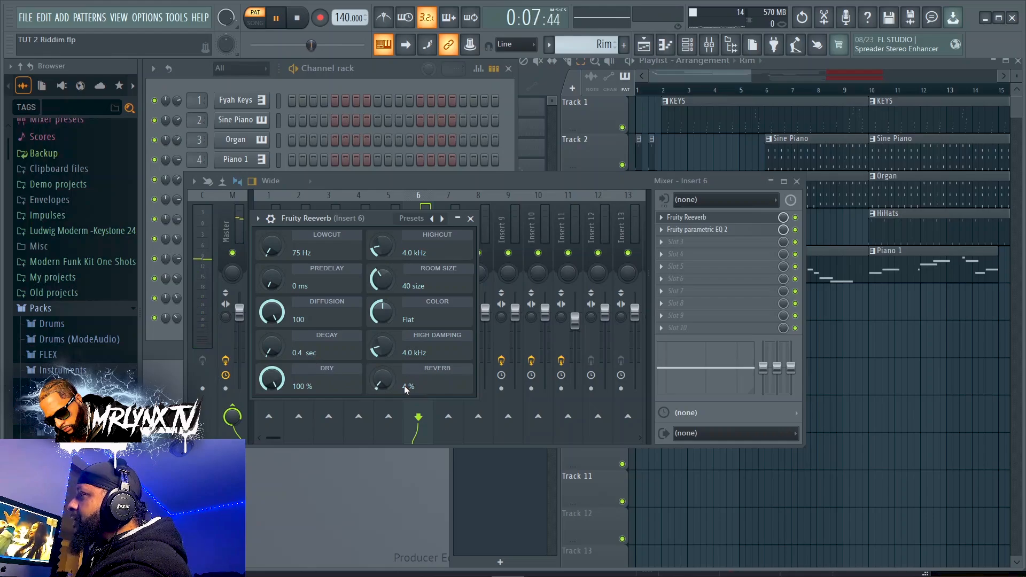
left_click(470, 219)
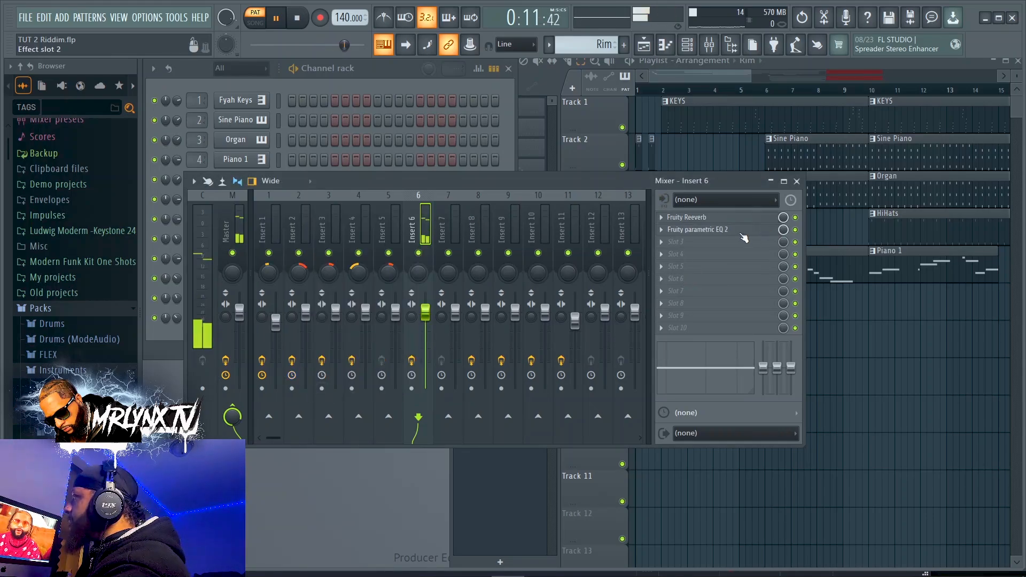
left_click(696, 229)
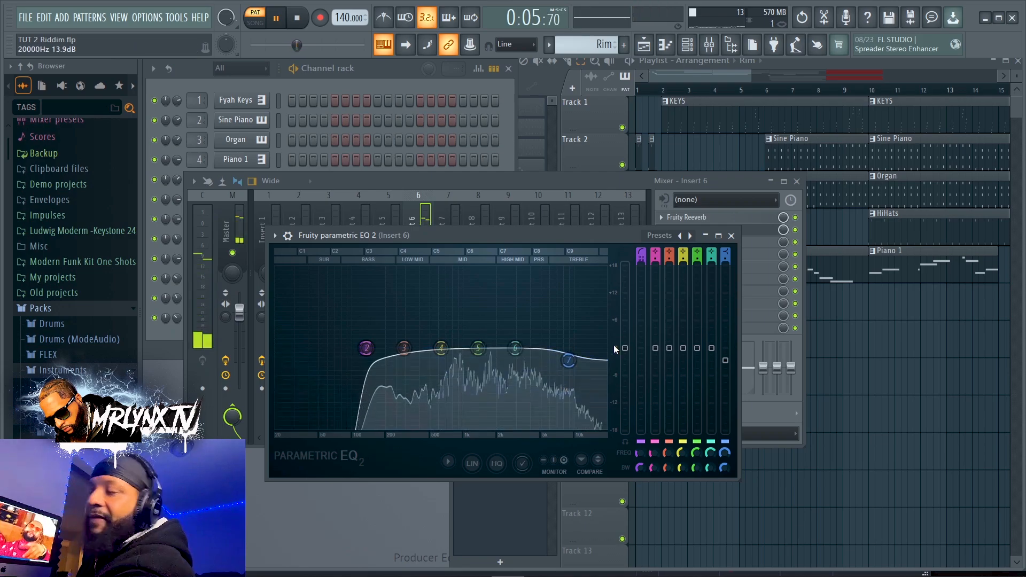
left_click(731, 236)
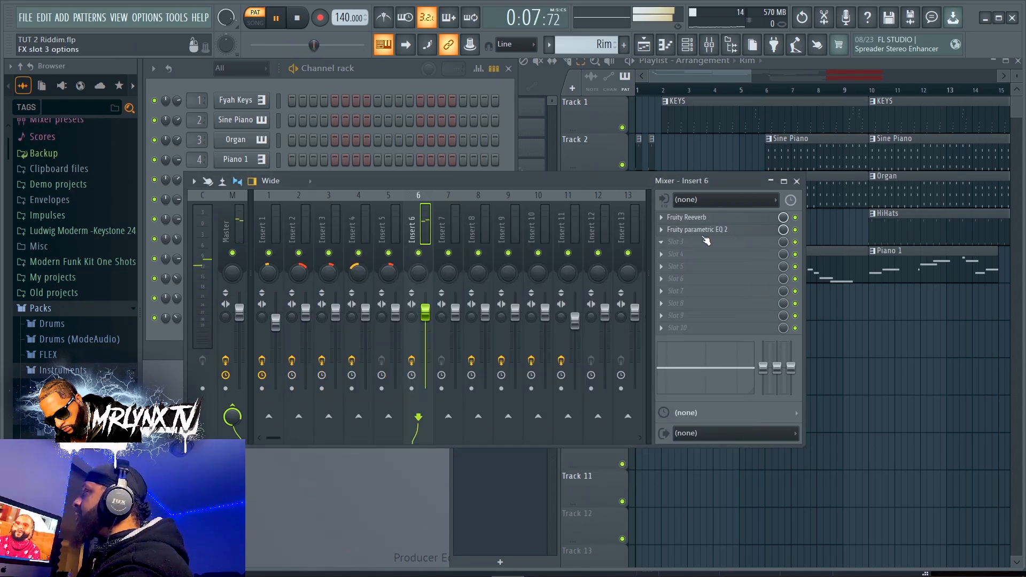
left_click(797, 181)
key("space")
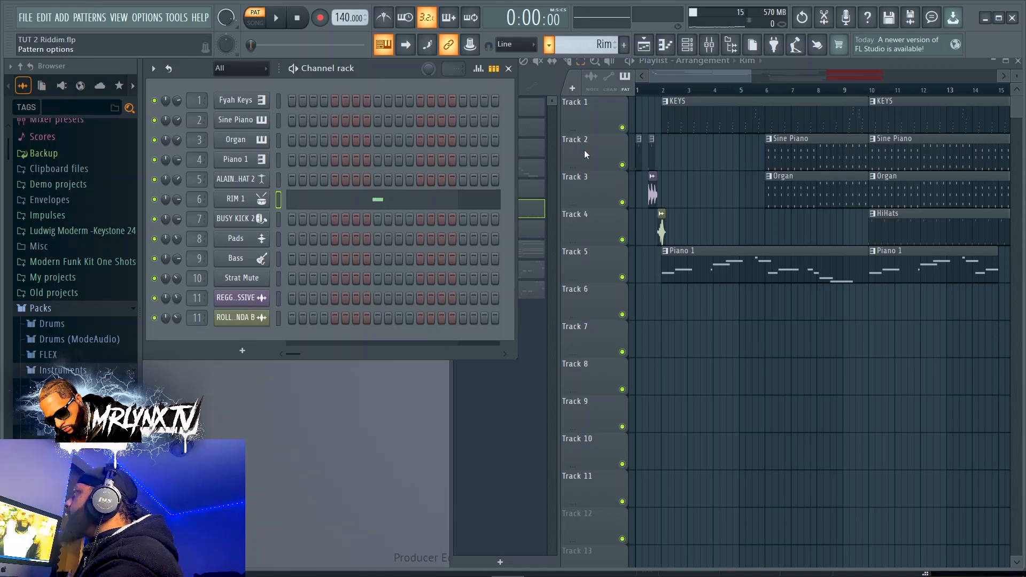
Step: Select the Kick pattern, audition it, examine its BUSY KICK 2 notes in the piano roll and close it
left_click(579, 132)
key("space")
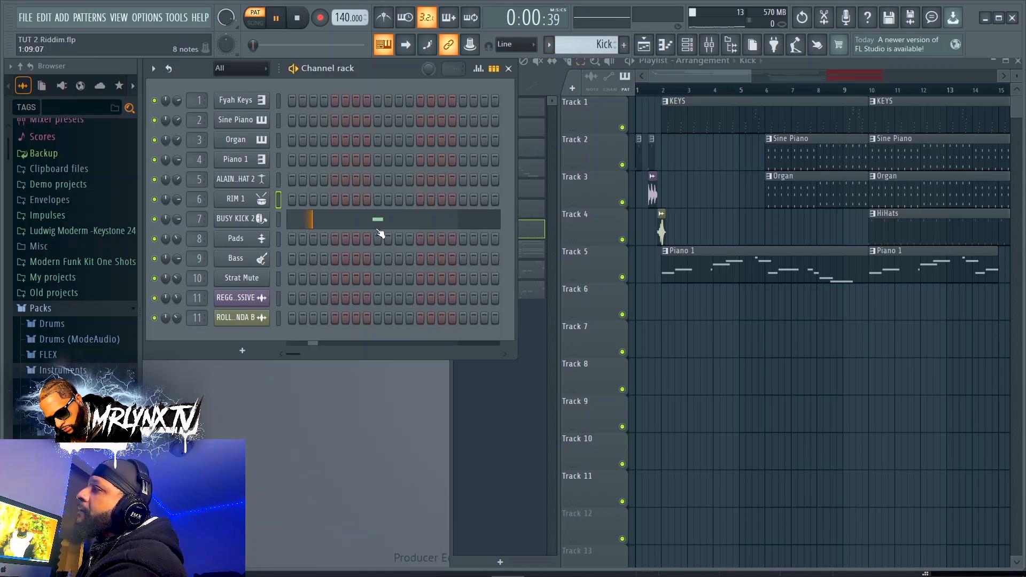
left_click(380, 221)
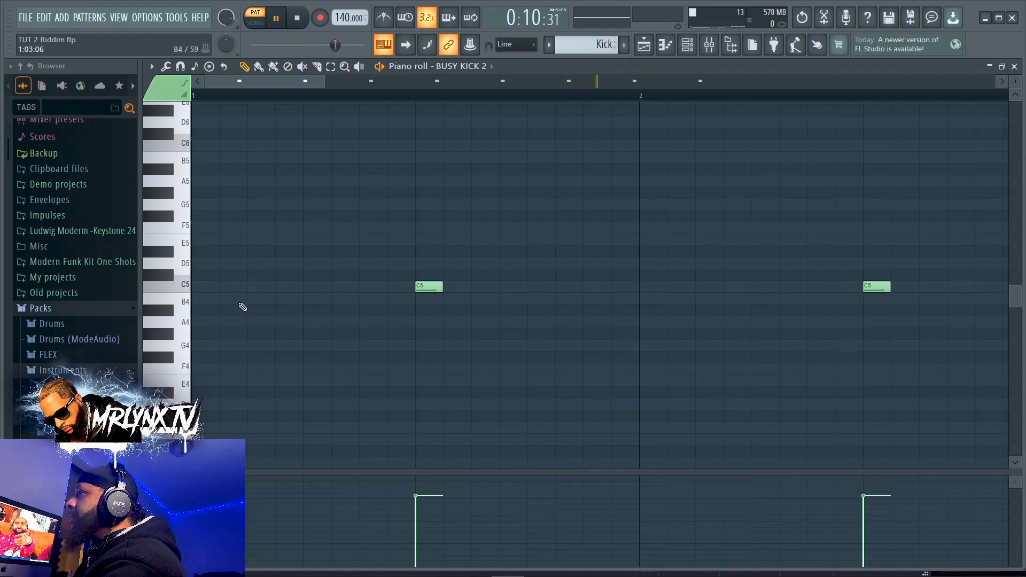
left_click(1015, 67)
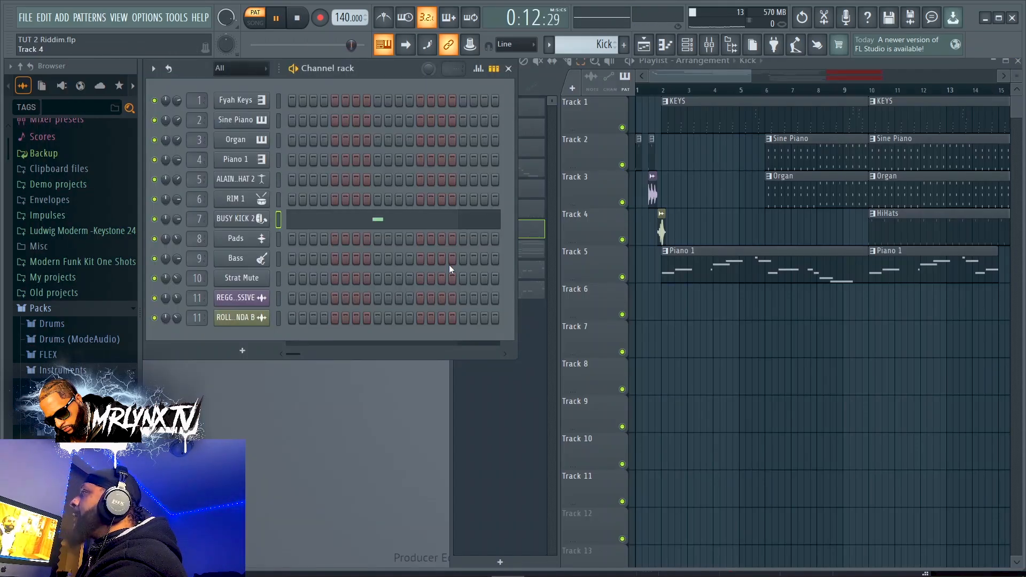
Step: Inspect the BUSY KICK 2 sampler settings, close them and stop playback
left_click(235, 219)
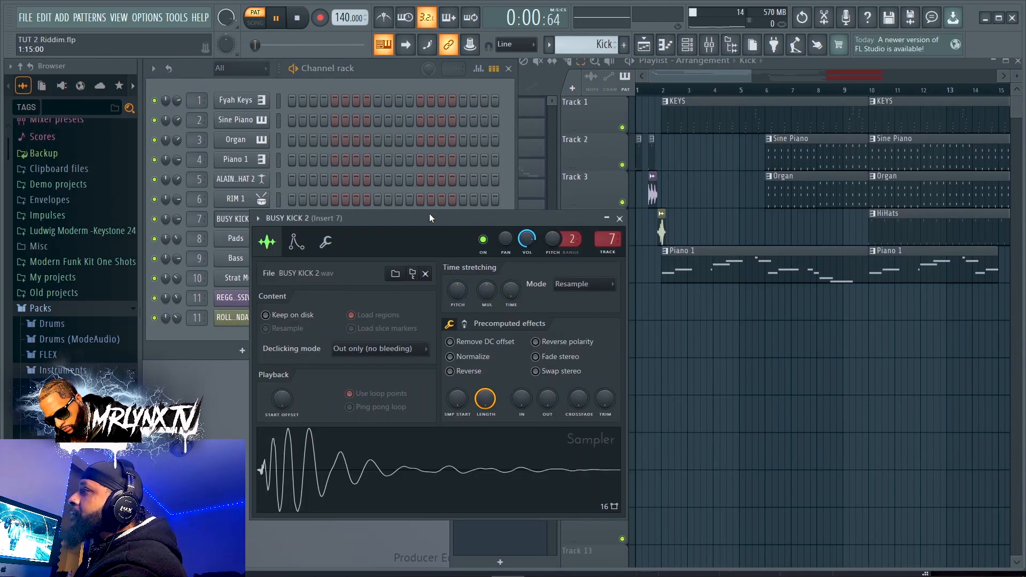
left_click(620, 219)
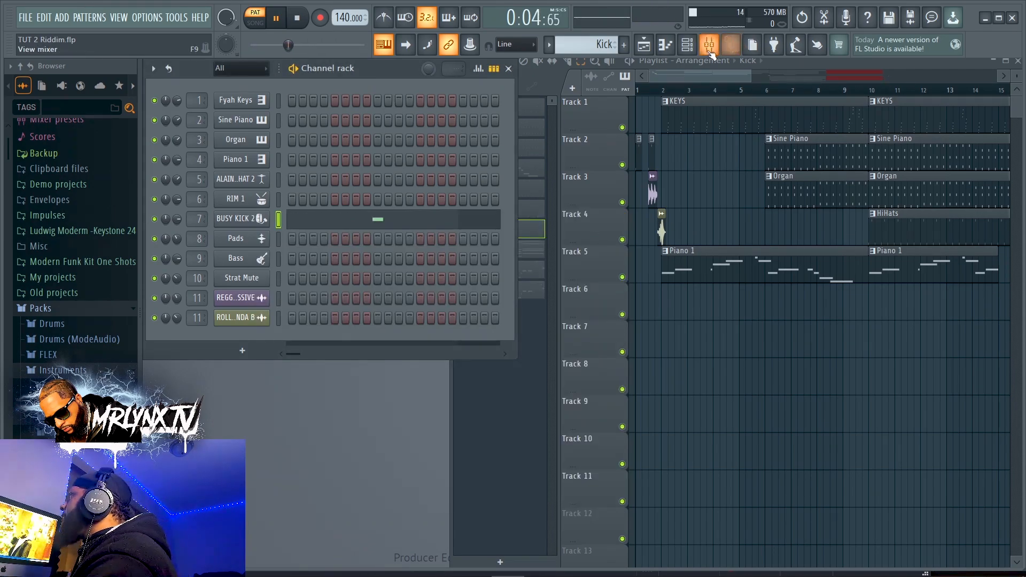
key("space")
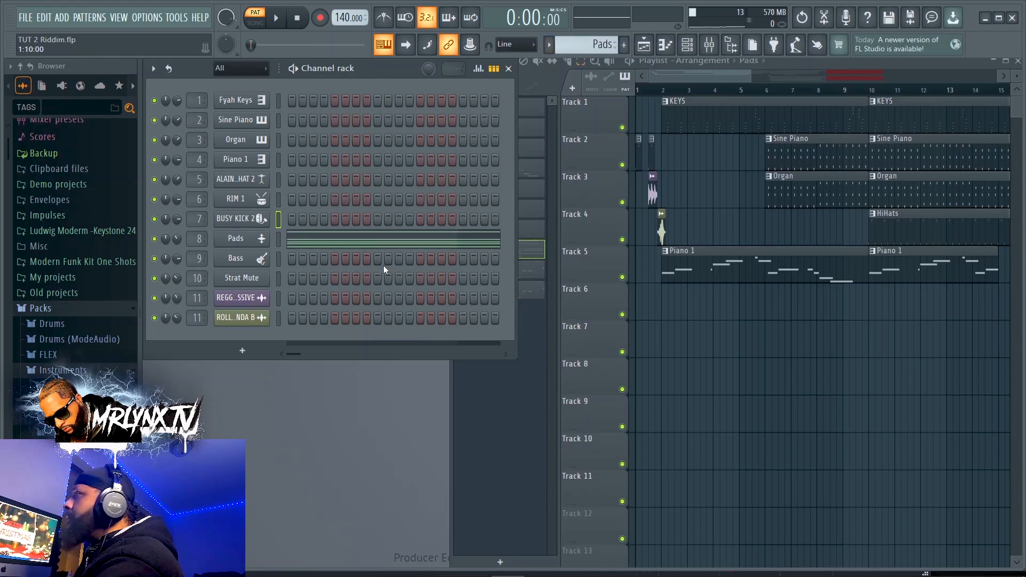
Step: Inspect and close the Morphine synthesizer on the Pads channel, and audition the Pads pattern with Insert 8 shown in the mixer
left_click(236, 239)
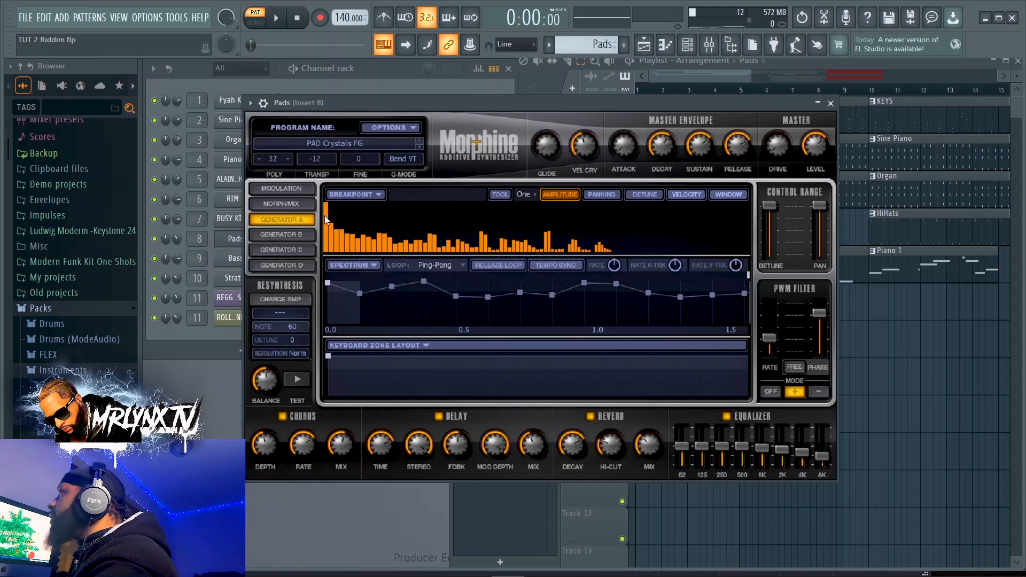
left_click(831, 103)
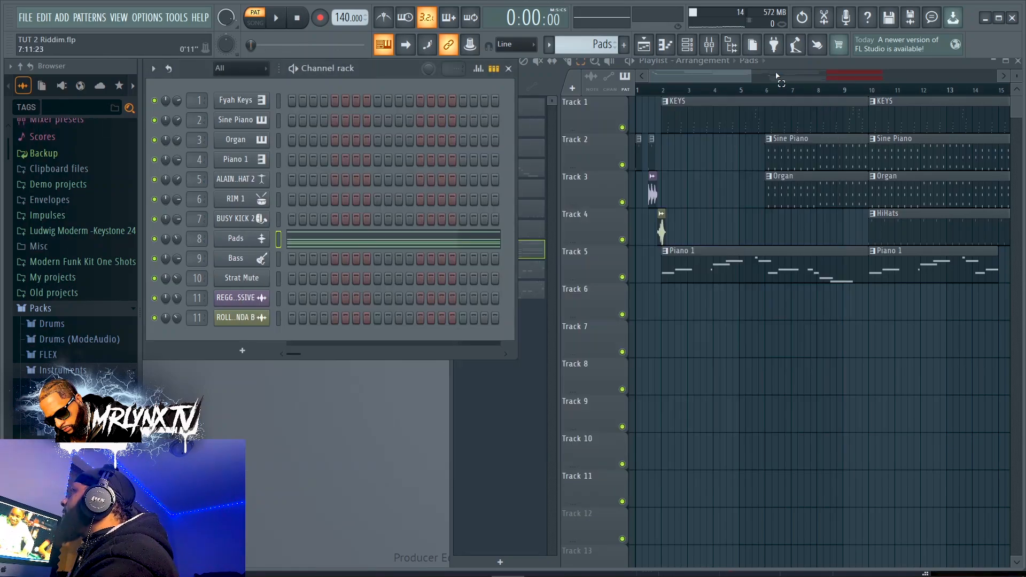
left_click(709, 44)
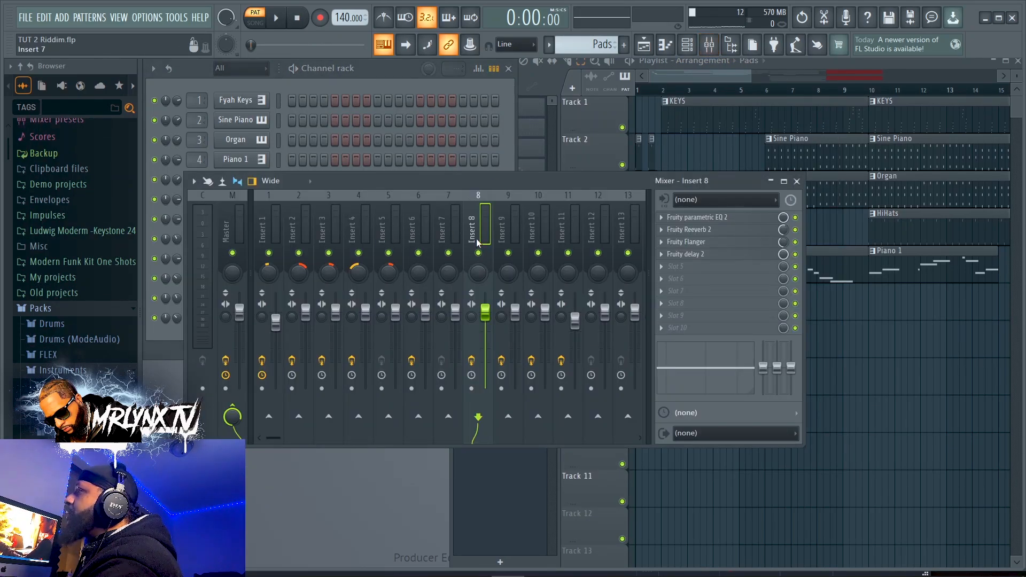
key("space")
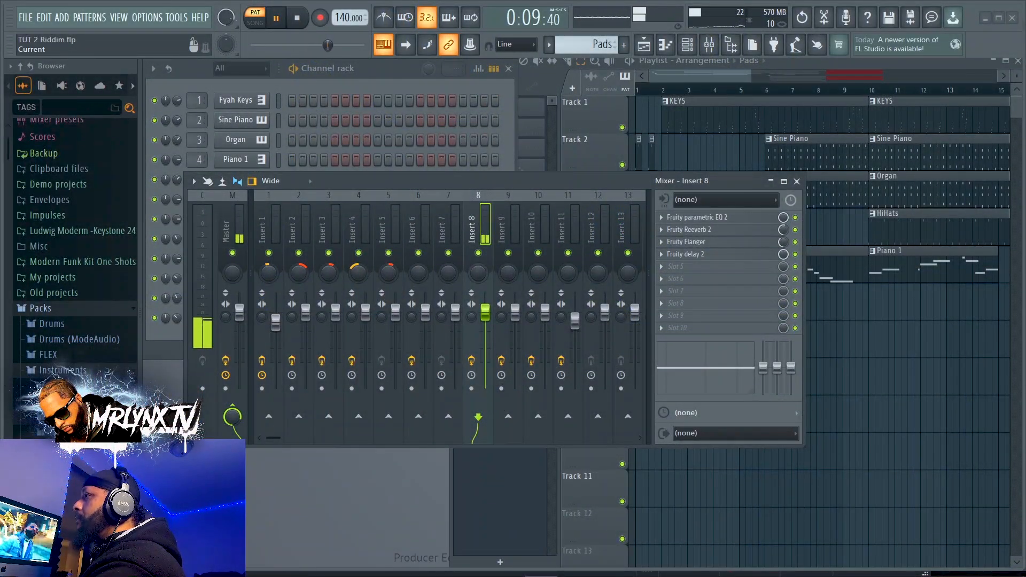
left_click(165, 339)
left_click(581, 181)
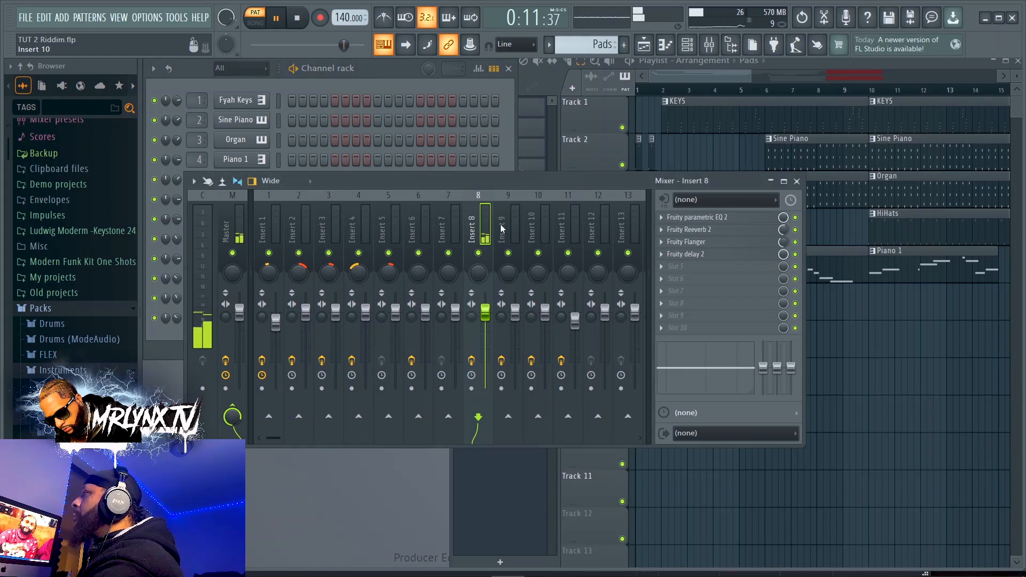
key("space")
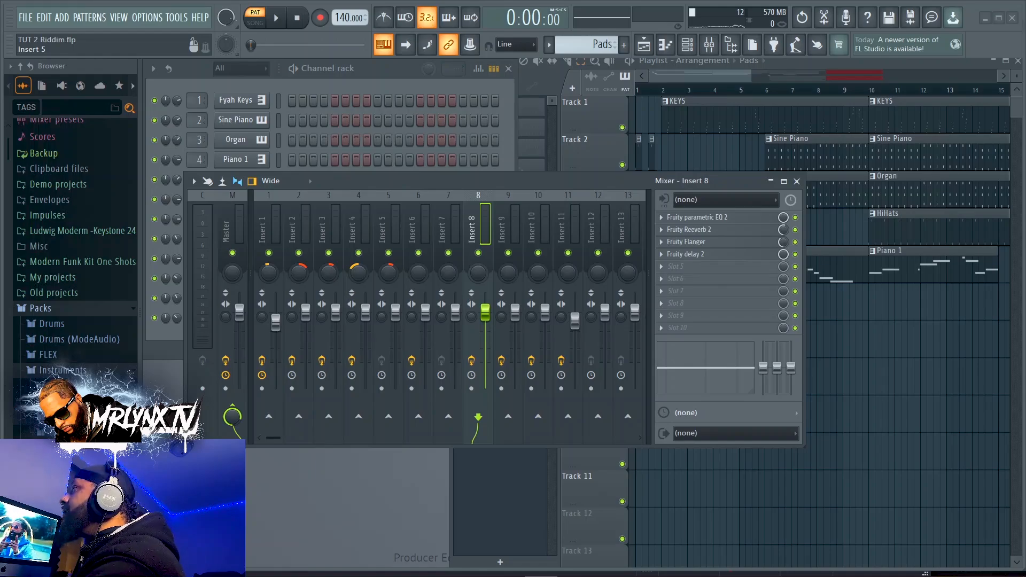
Step: Examine the Fruity parametric EQ 2 curve on Insert 8 and close it
left_click(177, 239)
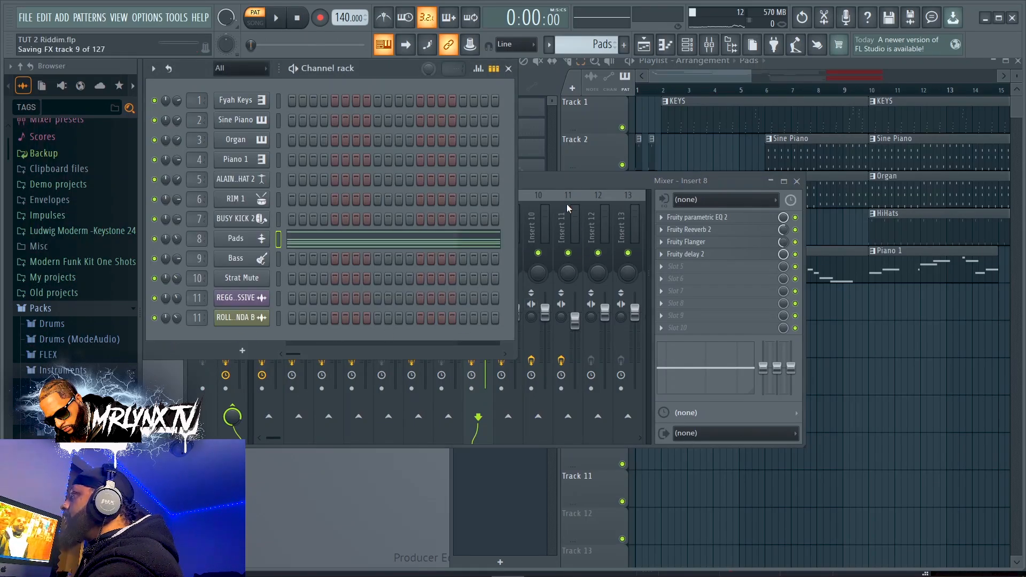
left_click(629, 193)
left_click(723, 221)
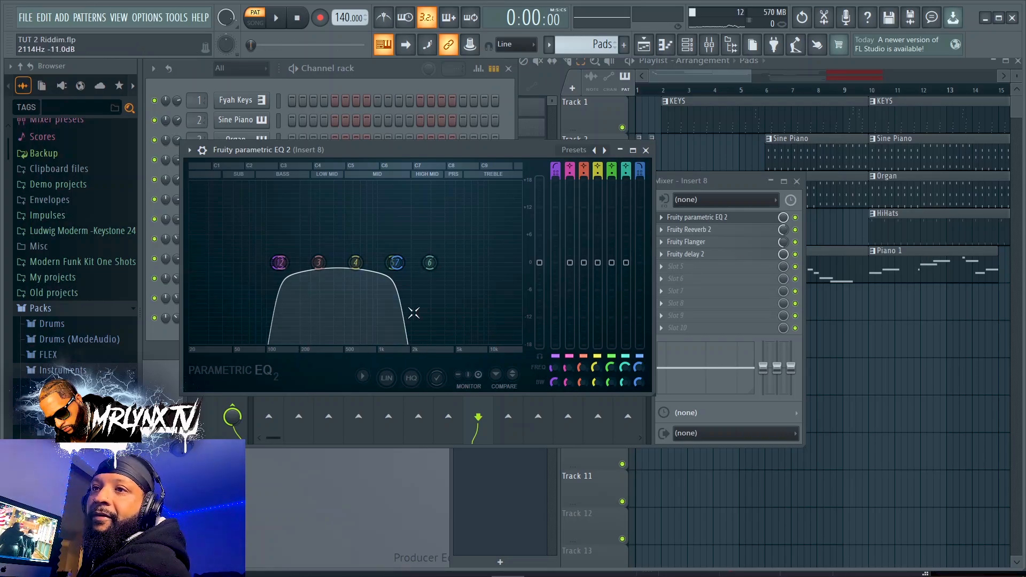
left_click(646, 151)
Step: Examine the Fruity Reeverb 2, Fruity Flanger and Fruity delay 2 settings on Insert 8, closing each
left_click(712, 232)
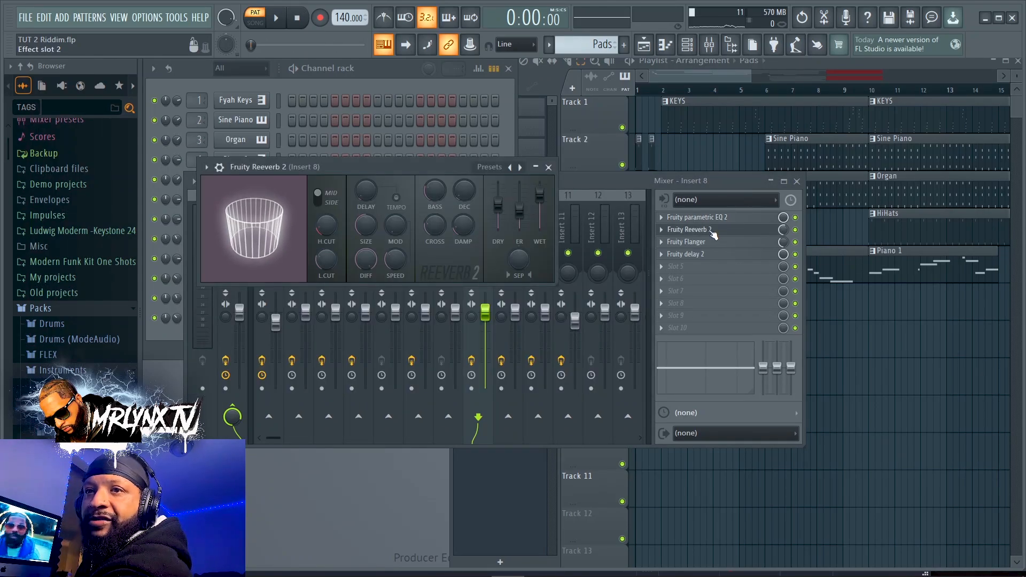
left_click(713, 232)
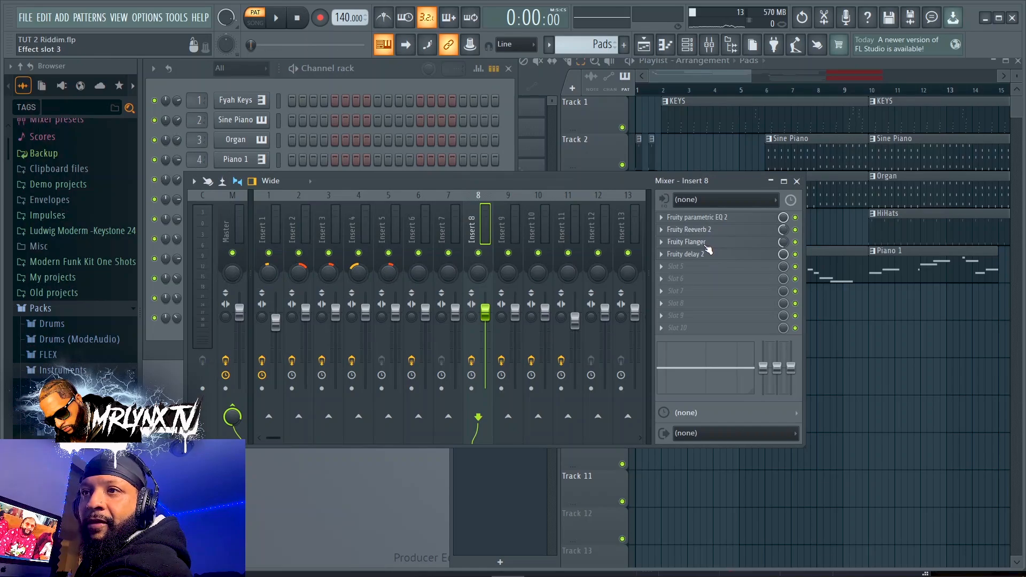
left_click(707, 243)
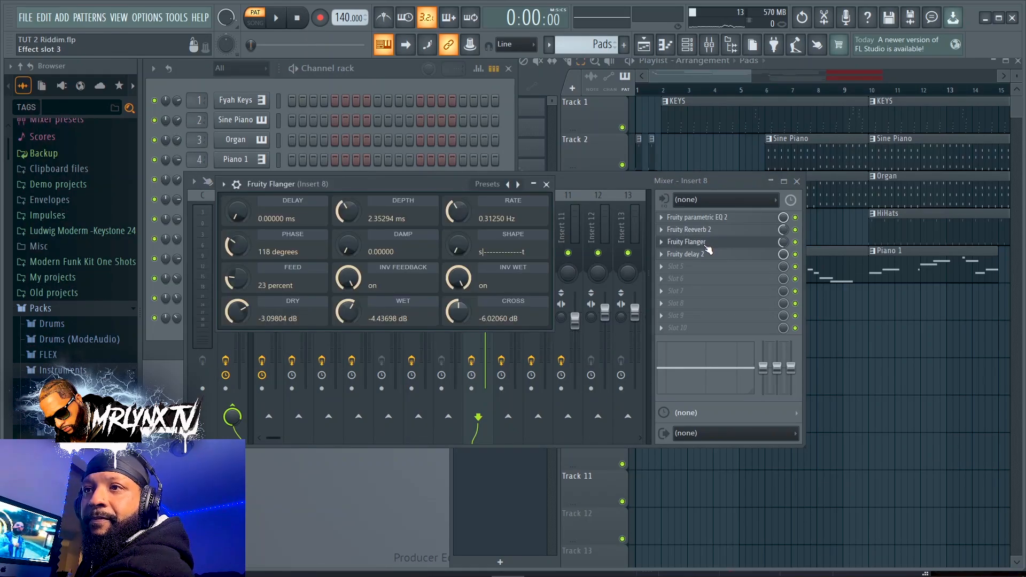
left_click(707, 243)
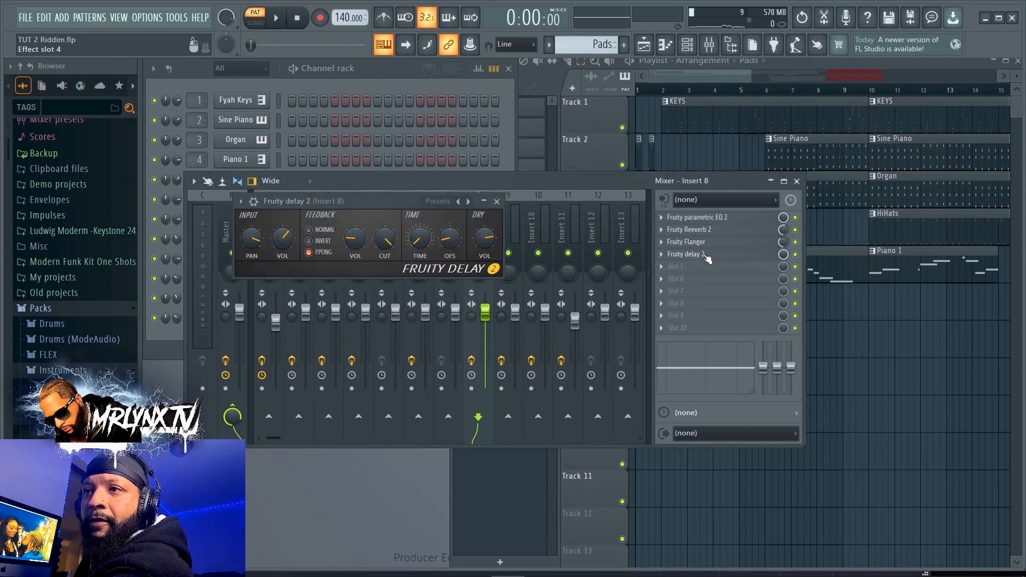
left_click(707, 255)
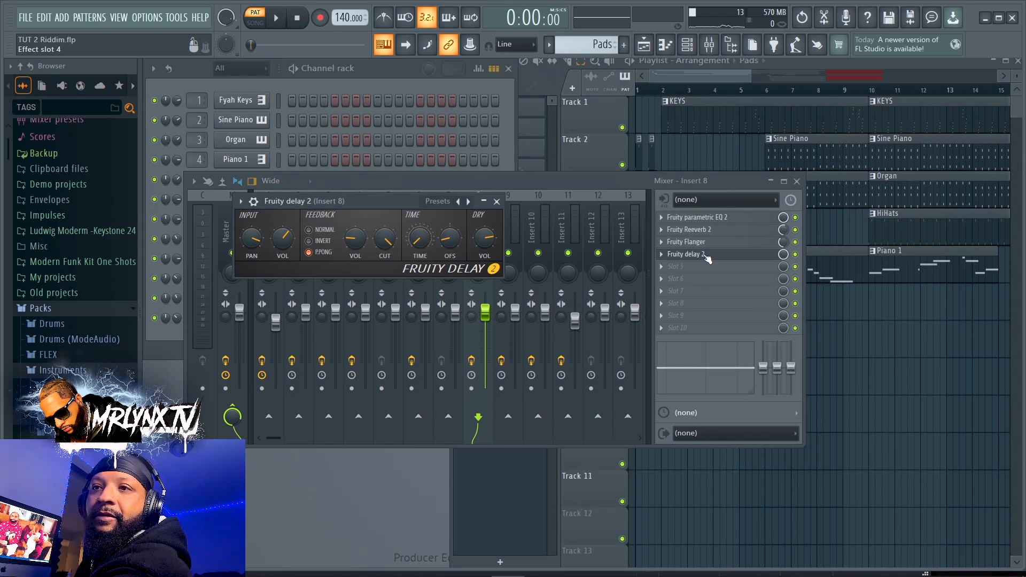
left_click(707, 255)
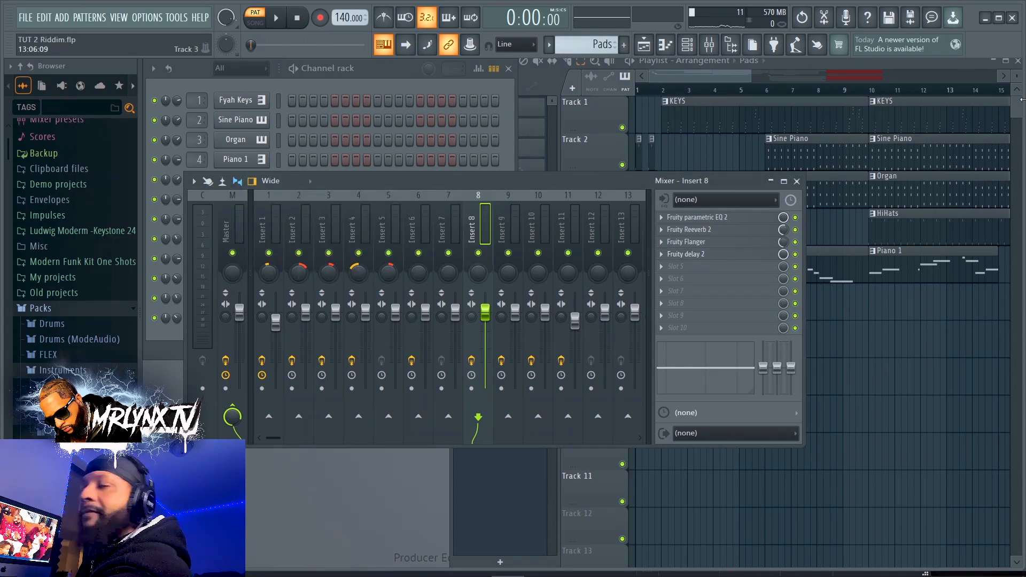
Step: Audition the Pads pattern through the Insert 8 effects, and switch solo on and off for that track
key("space")
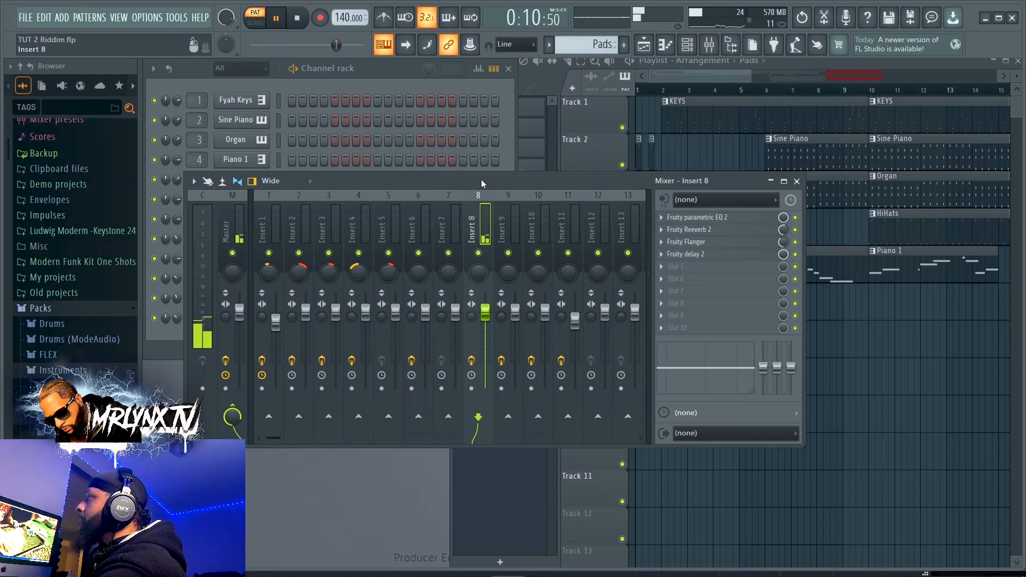
key("space")
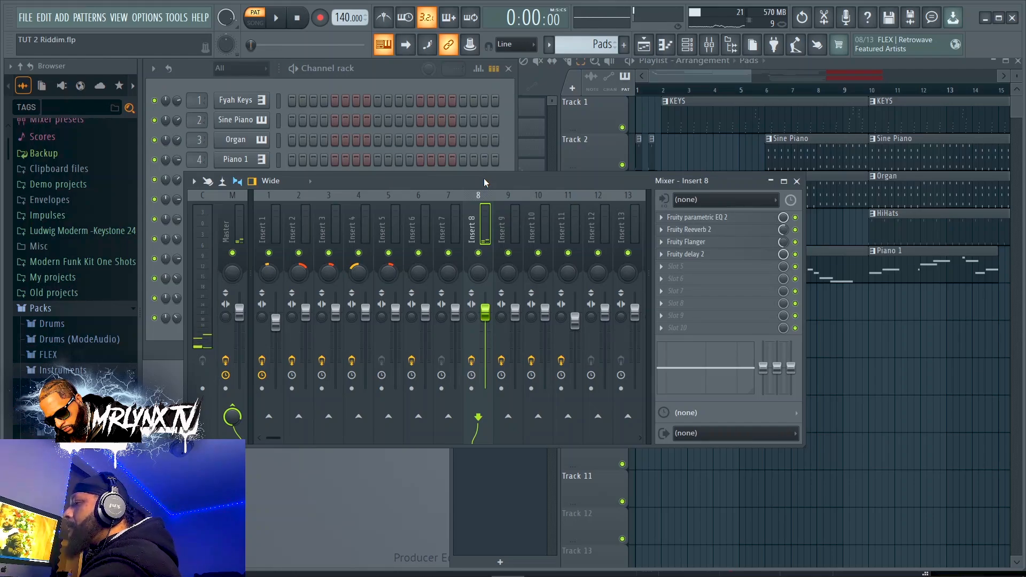
key("s")
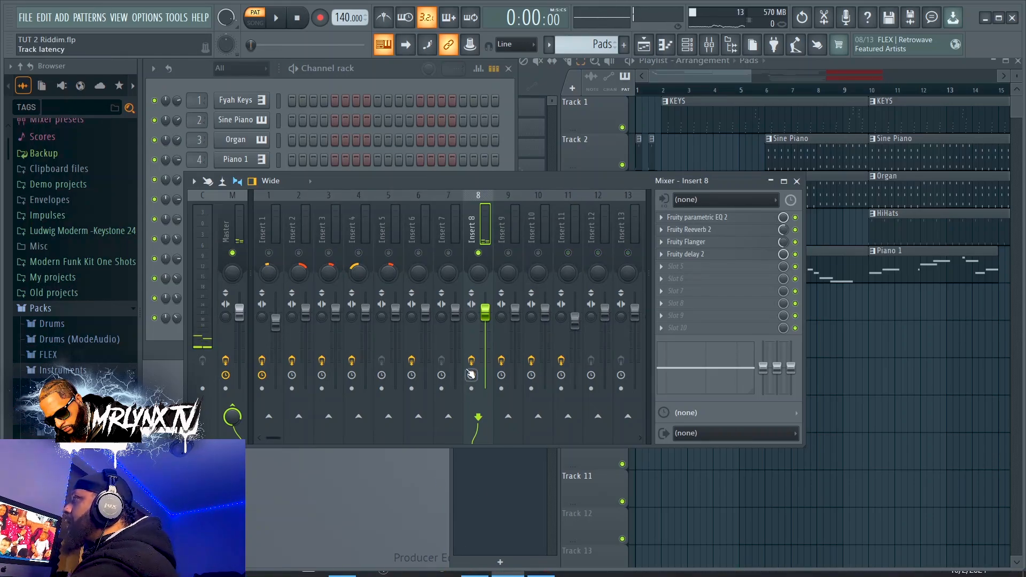
key("s")
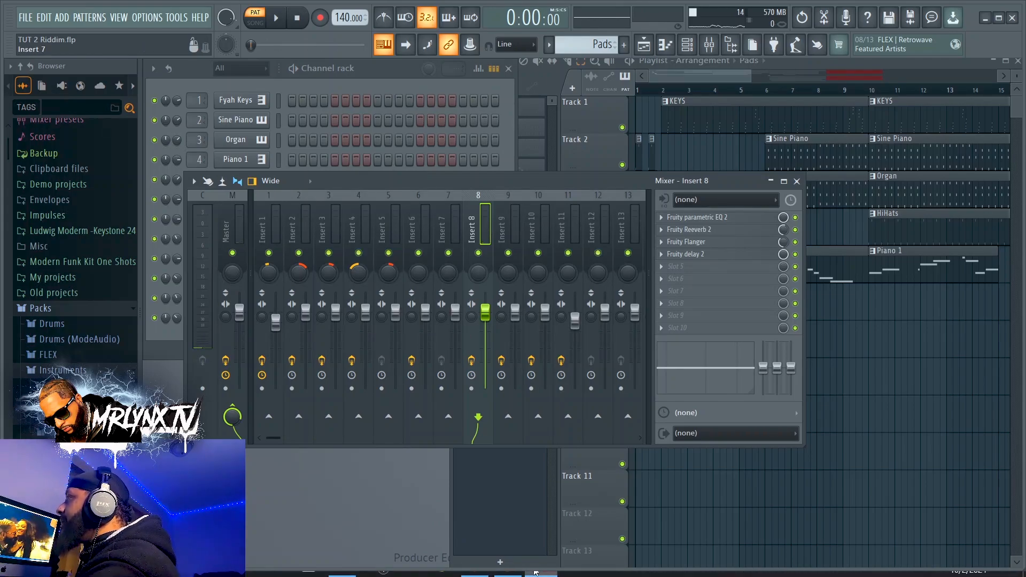
Step: Select the Bass pattern and audition it
left_click(167, 342)
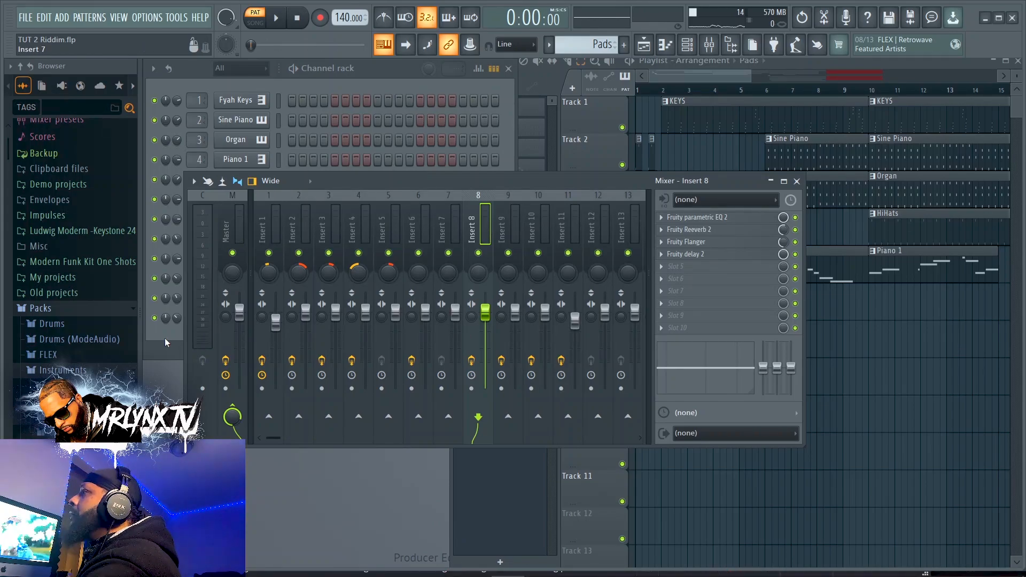
left_click(585, 187)
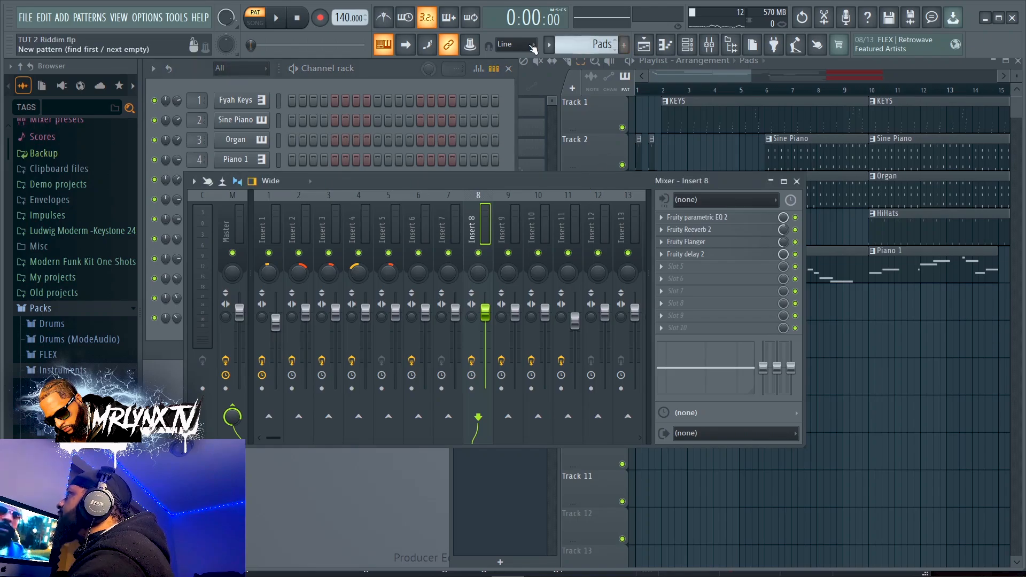
left_click(583, 150)
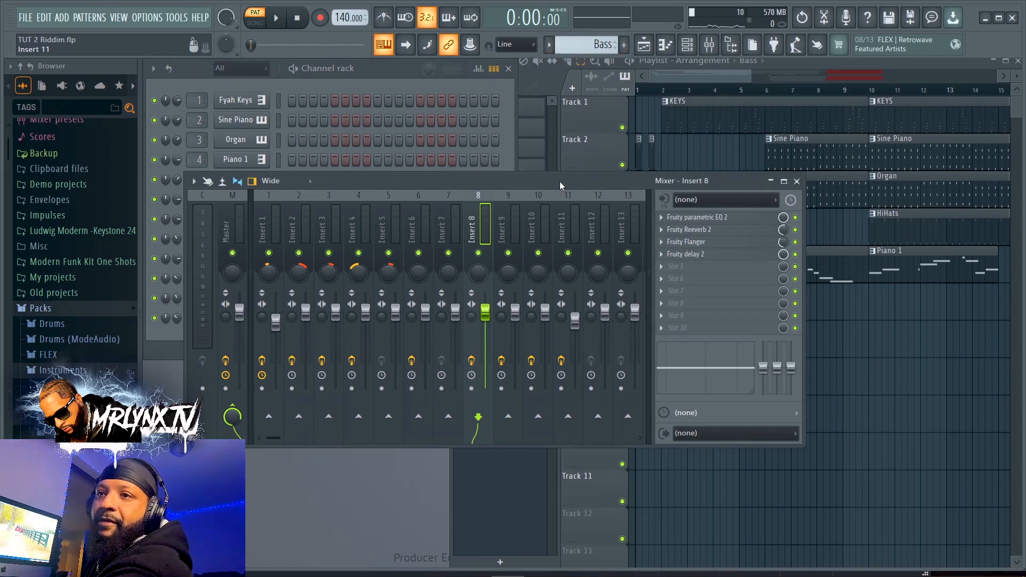
key("space")
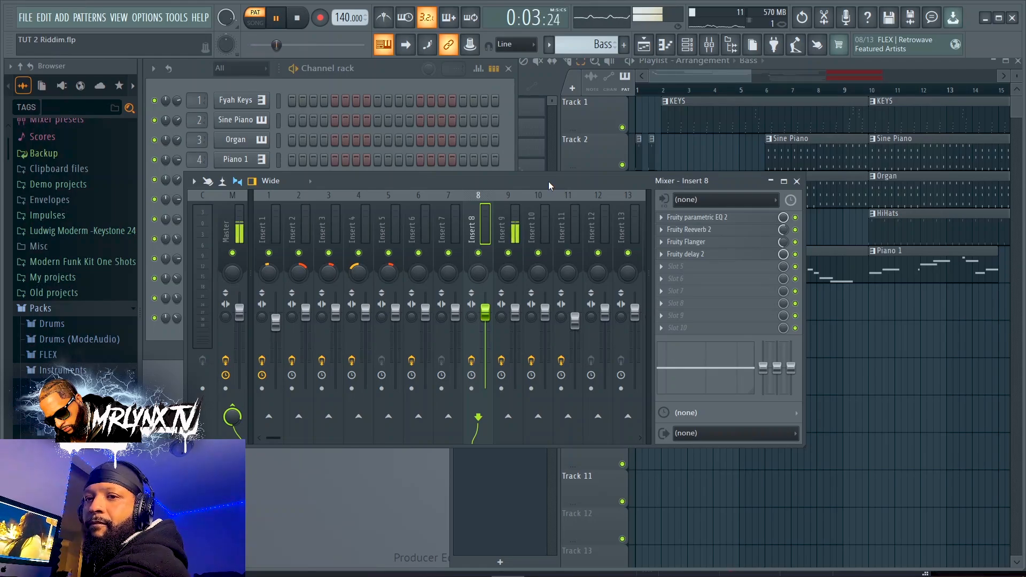
Step: Stop the Bass pattern and open Insert 8's Fruity parametric EQ 2, moving its window clear of the mixer tracks
key("space")
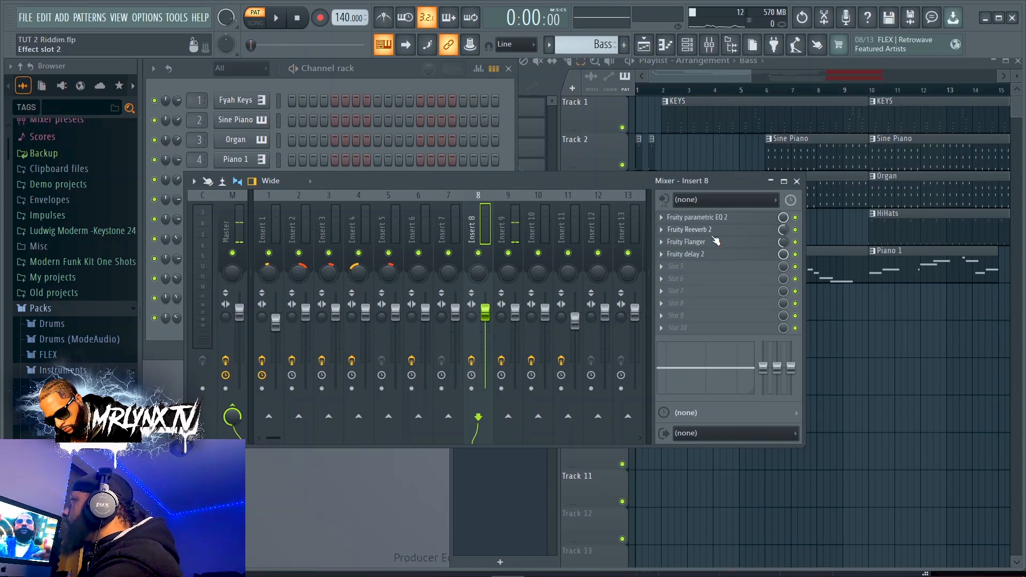
left_click(709, 218)
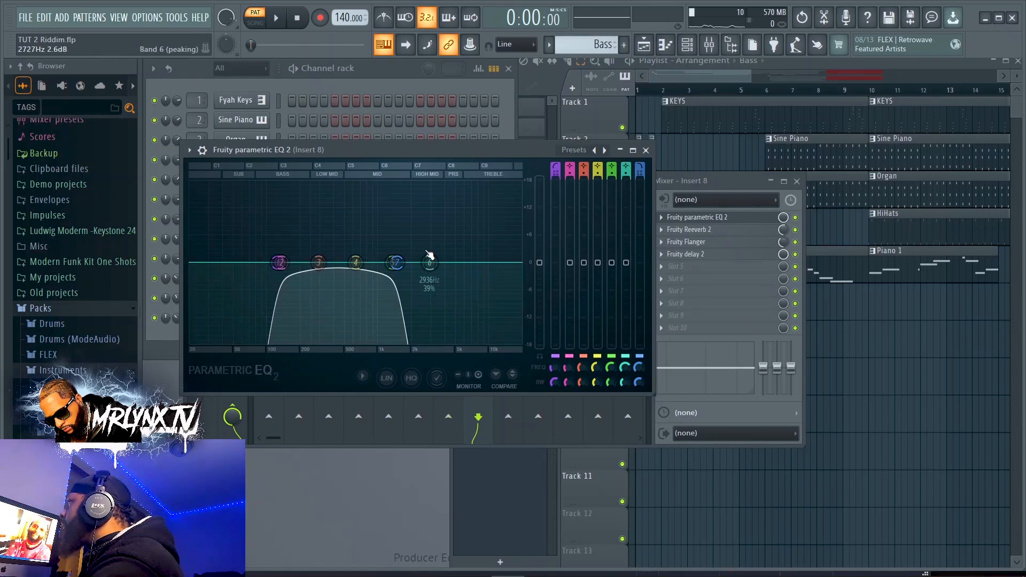
left_click_drag(479, 152, 622, 316)
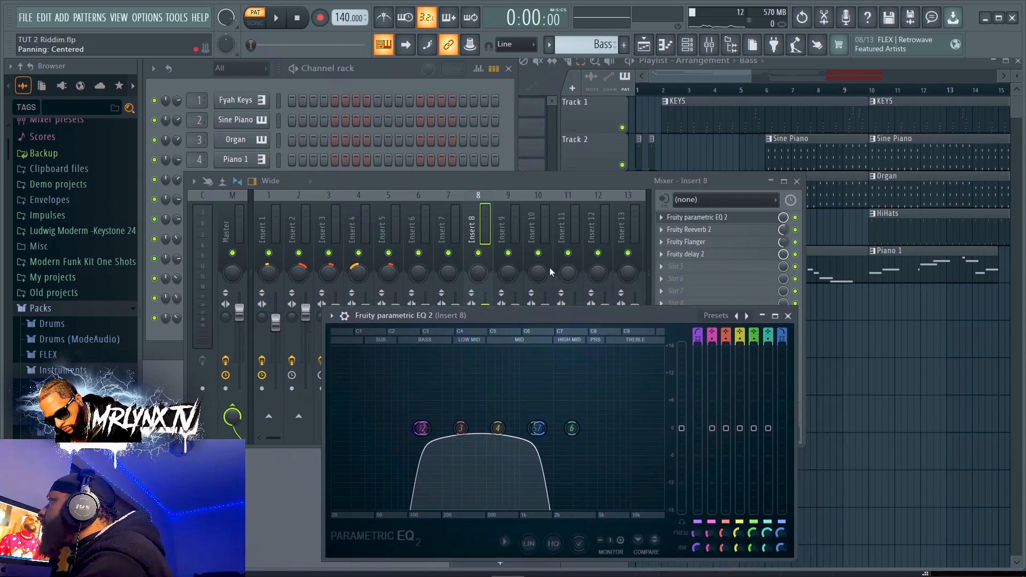
Step: Examine the Fruity parametric EQ 2 curve and the Fruity soft clipper settings on Insert 9, closing each
left_click(507, 237)
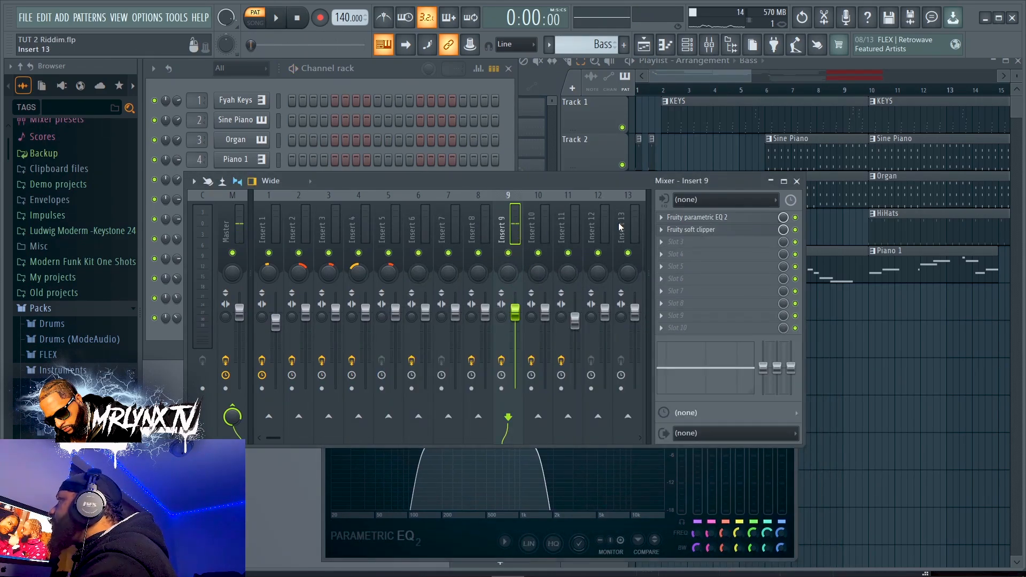
left_click(718, 218)
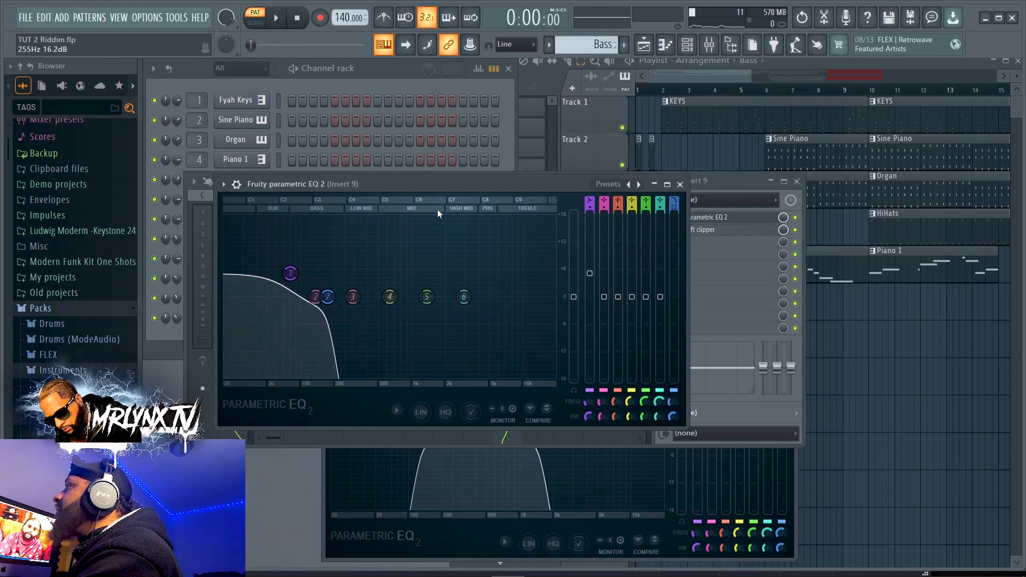
left_click(680, 185)
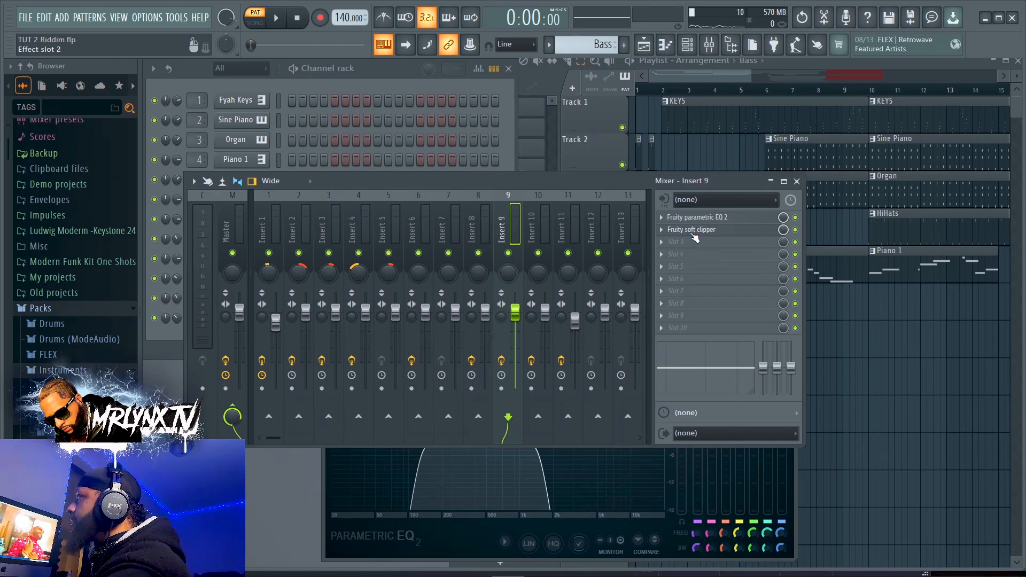
left_click(692, 231)
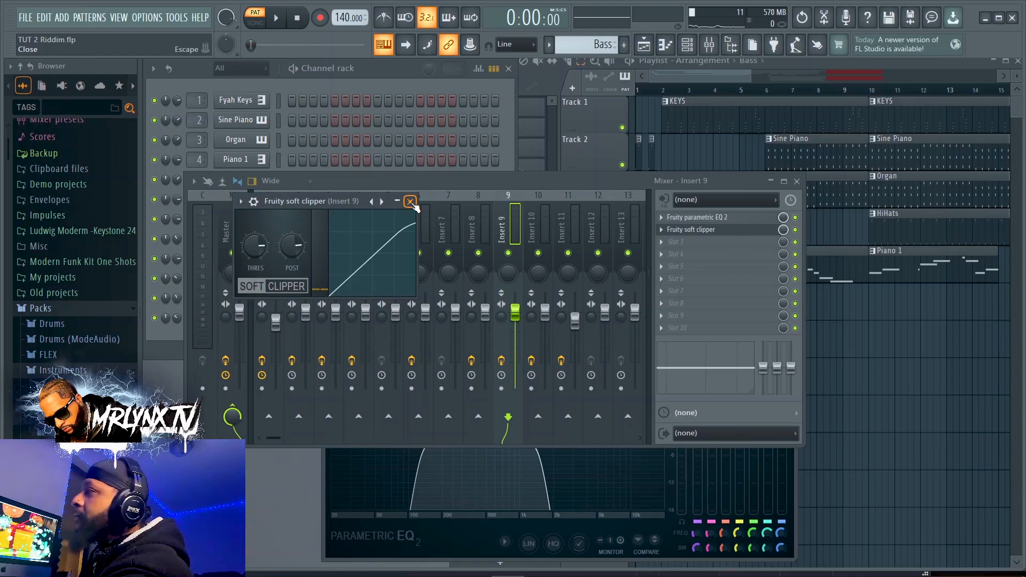
left_click(410, 201)
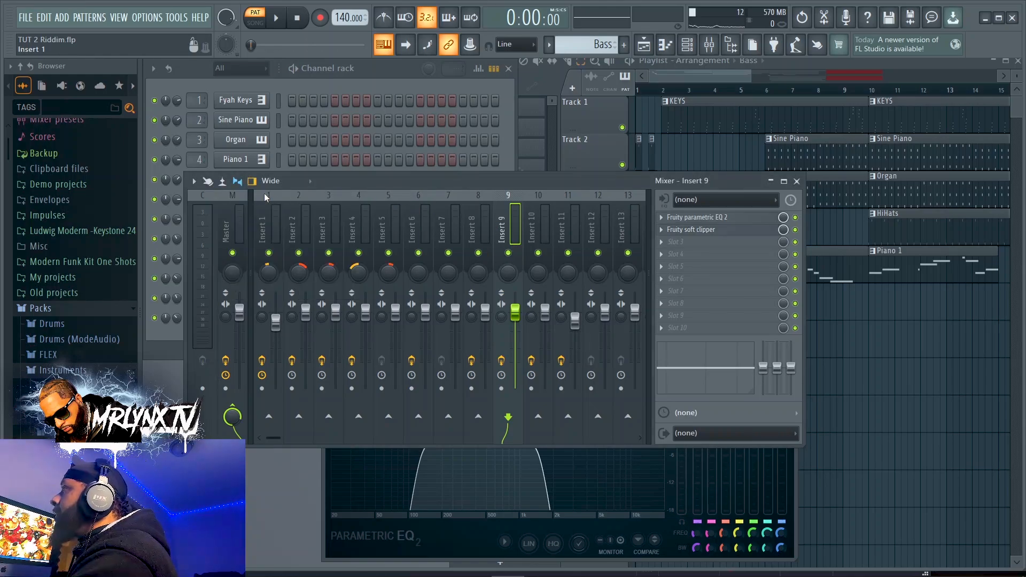
Step: Audition the Strat Mute pattern while examining Fruity Reeverb and Fruity delay 2 on Insert 10, closing both effects and stopping playback
left_click(531, 236)
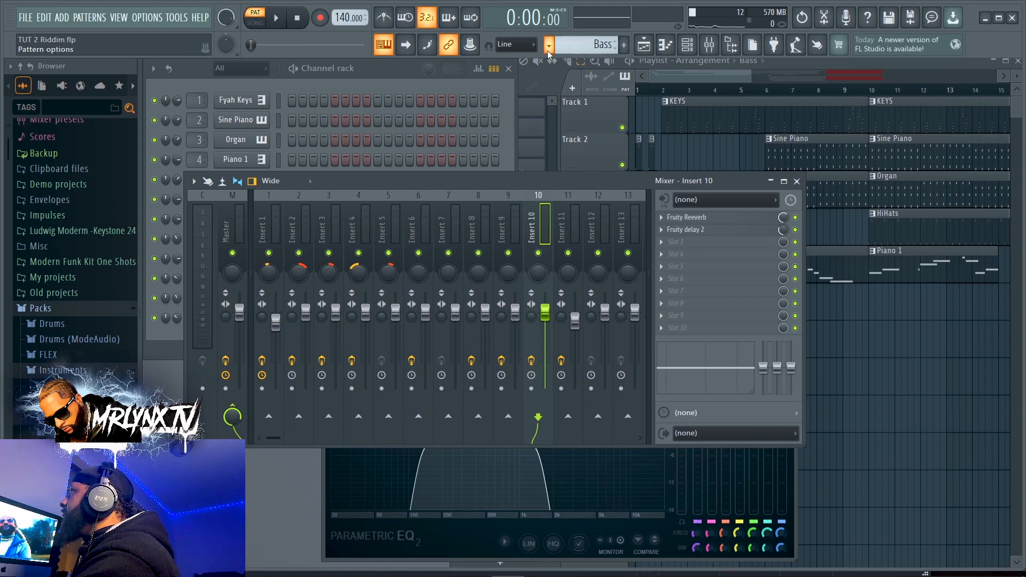
key("space")
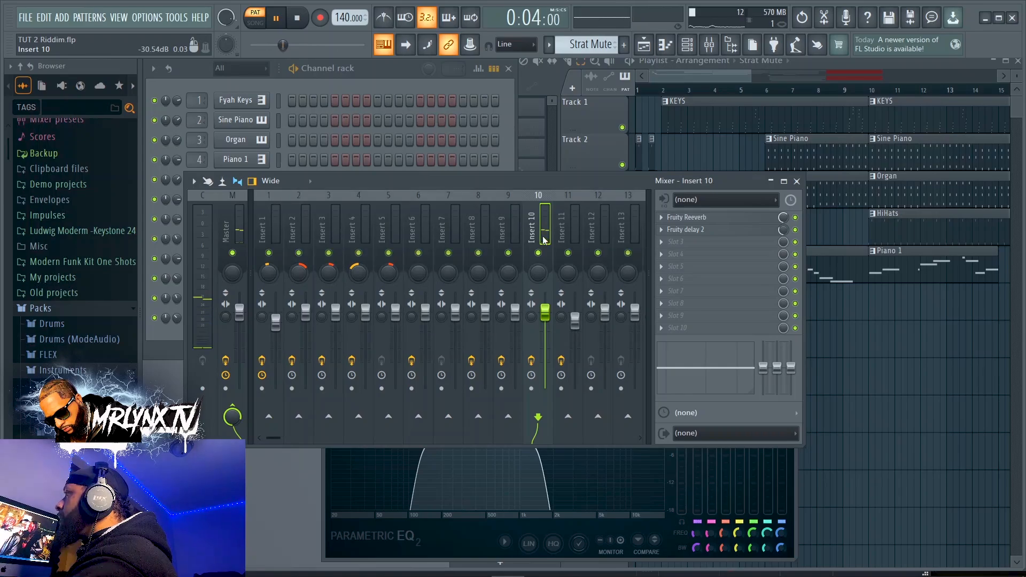
left_click(715, 218)
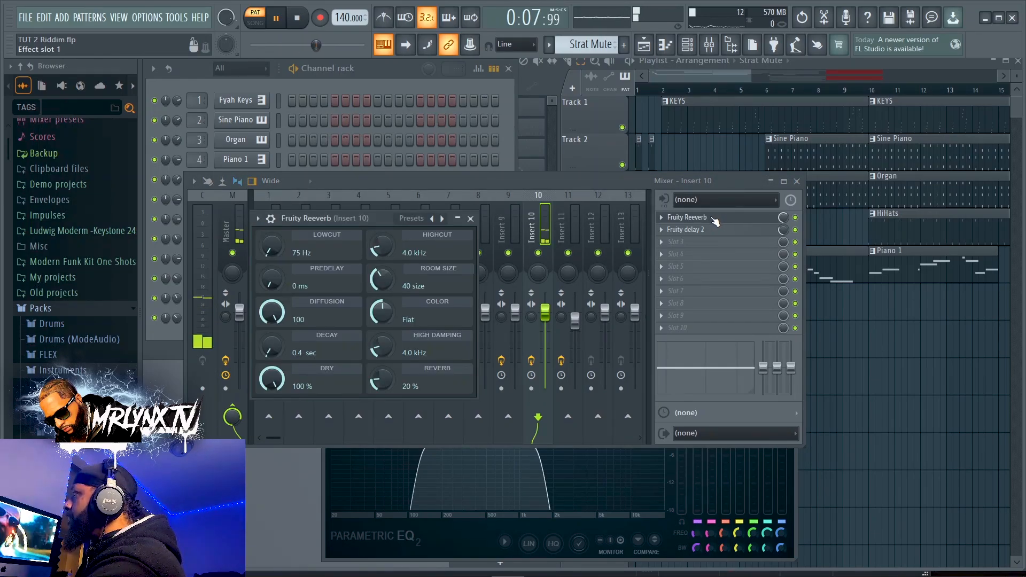
left_click(716, 218)
left_click(692, 230)
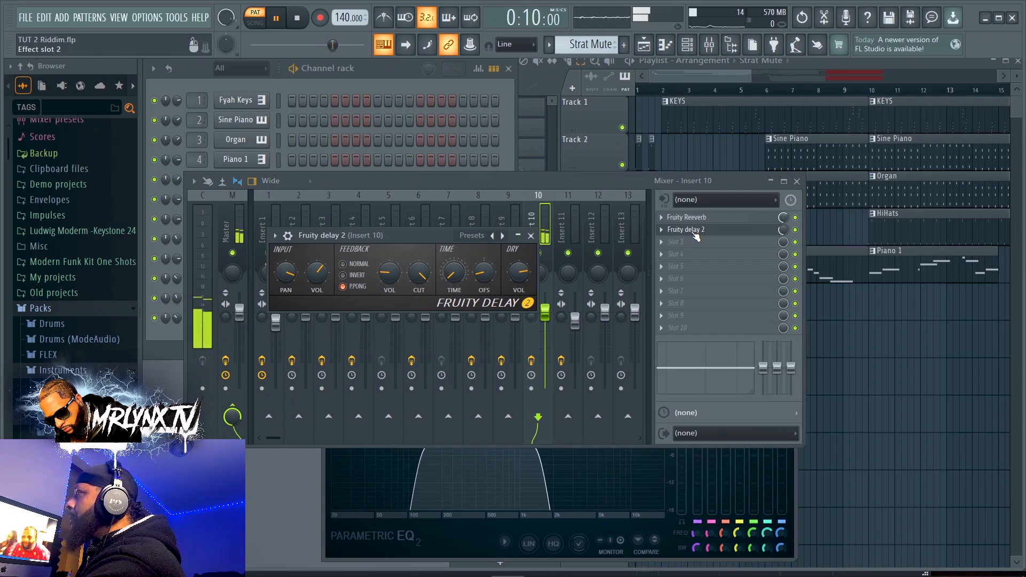
left_click(693, 230)
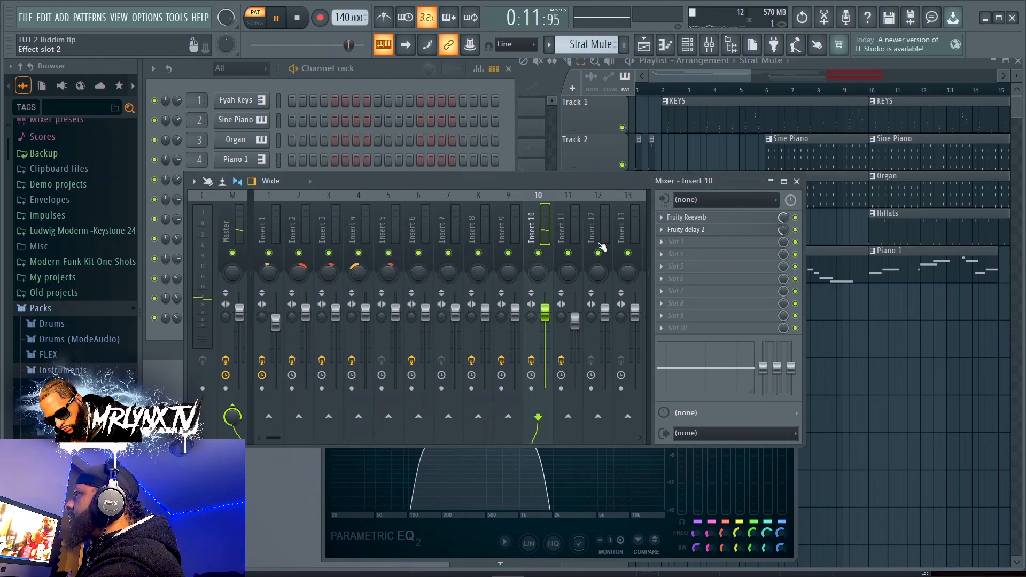
left_click(298, 19)
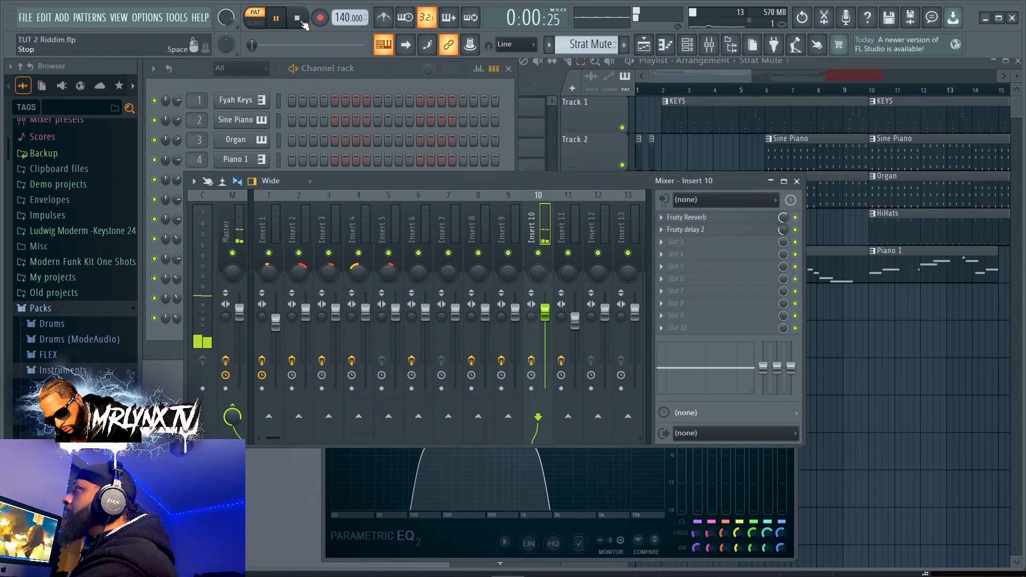
left_click(301, 22)
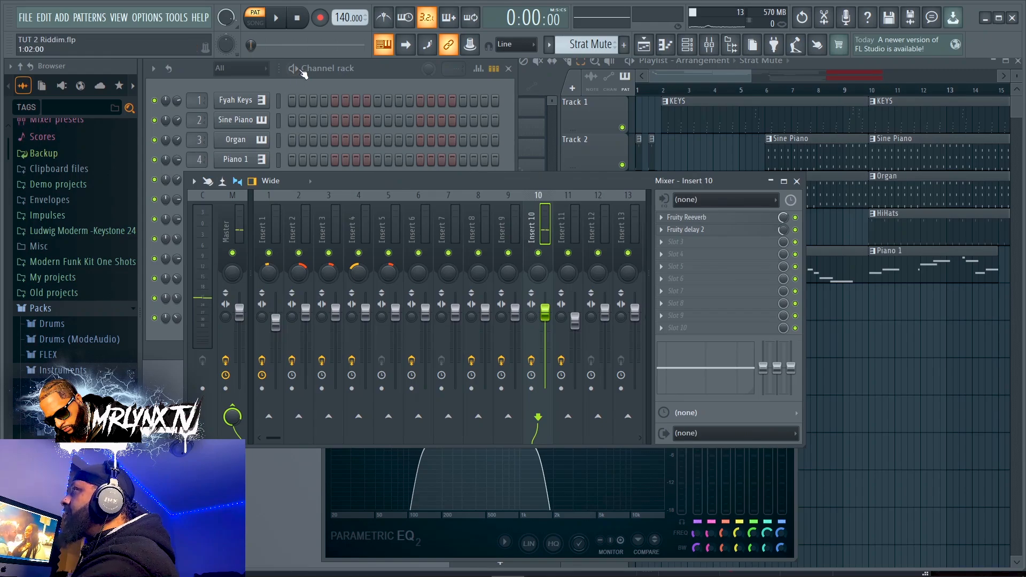
Step: Close the mixer, zoom the playlist in on the opening bars, and play the Strat Mute pattern
left_click(796, 181)
left_click_drag(751, 77, 659, 134)
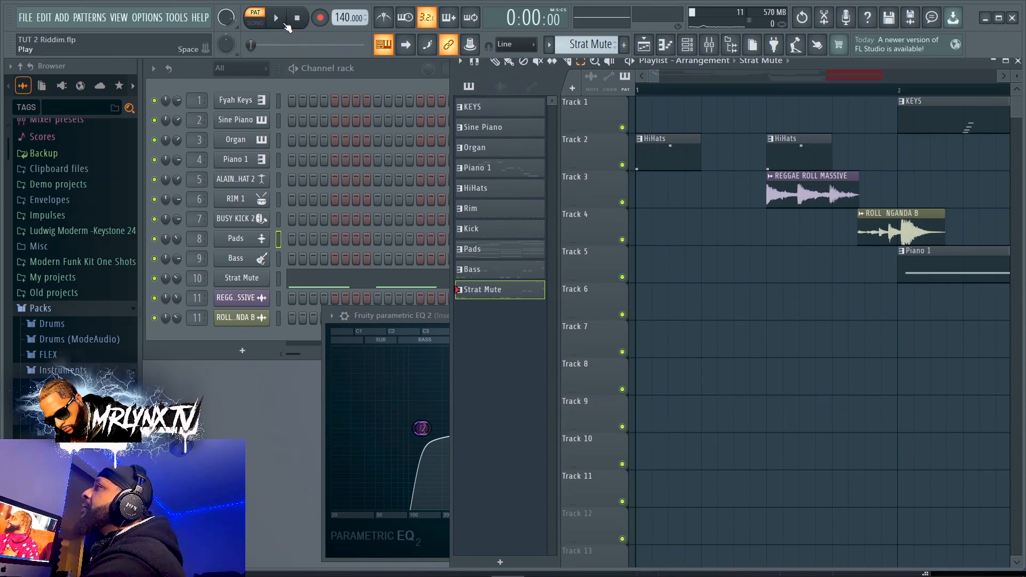
left_click(285, 24)
left_click(384, 314)
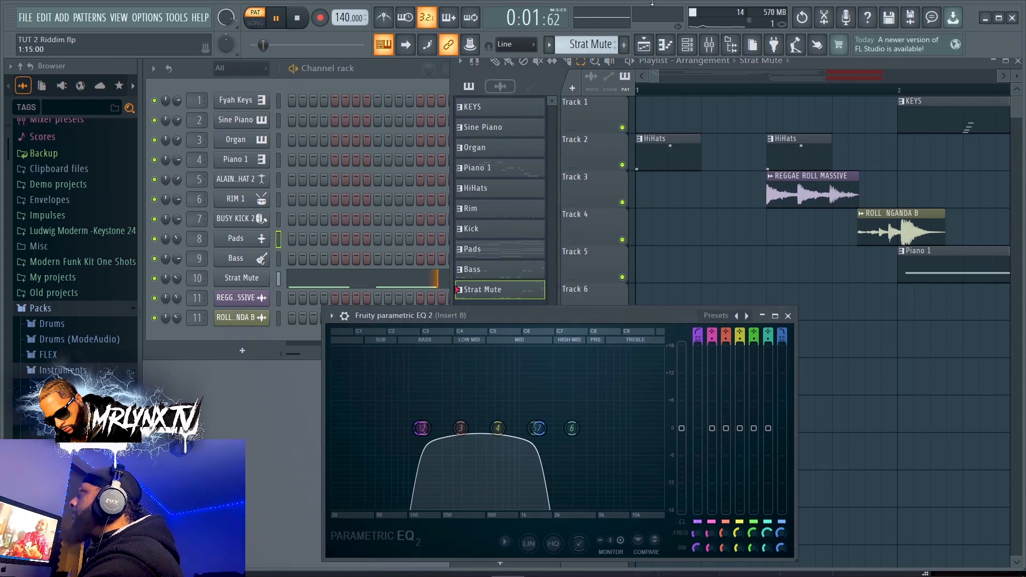
Step: Turn off solo on Insert 8 and switch stopped playback to song mode, closing the mixer and Fruity parametric EQ 2
left_click(710, 45)
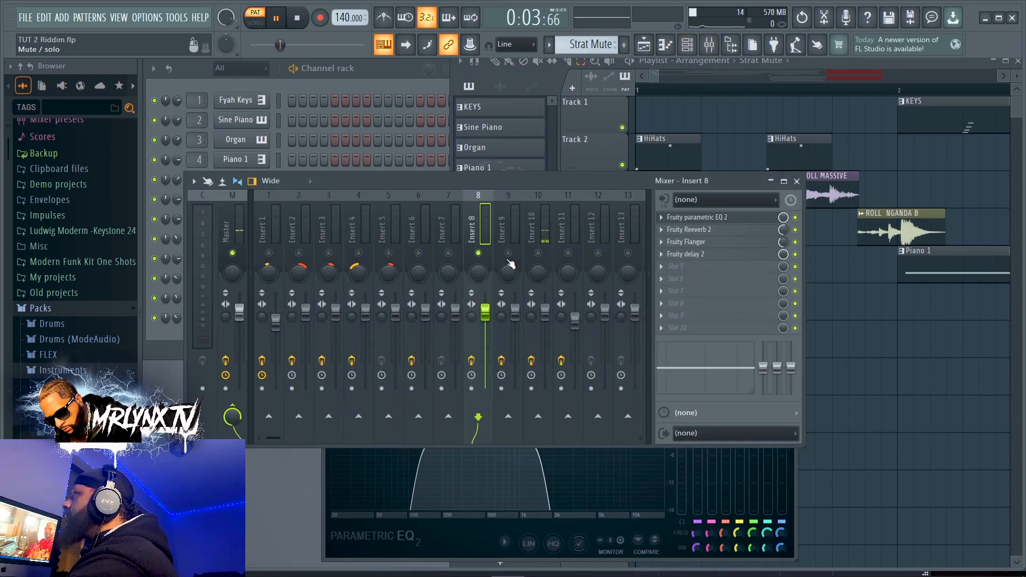
right_click(478, 253)
left_click(299, 20)
left_click(257, 20)
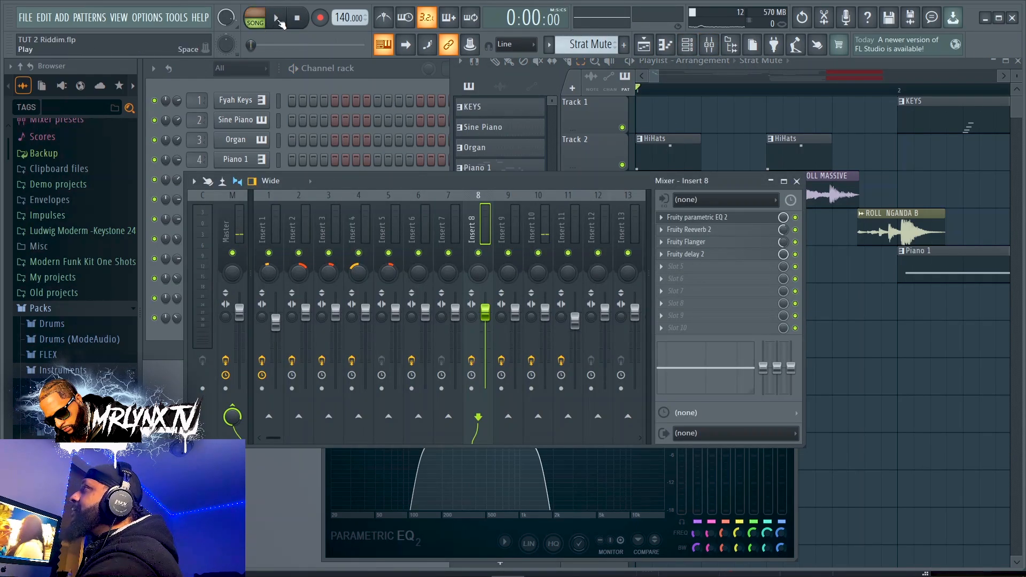
left_click(797, 181)
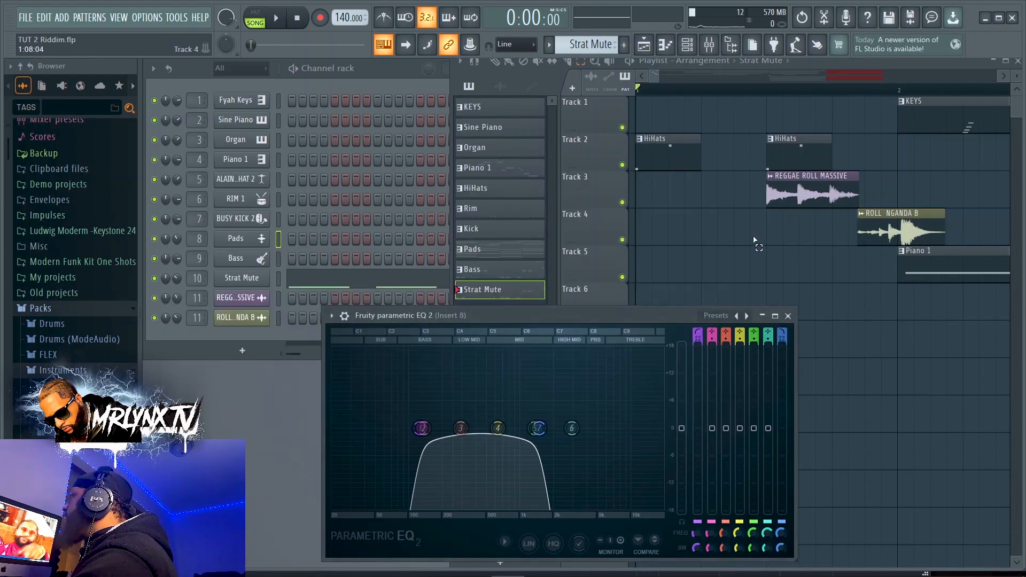
left_click(788, 316)
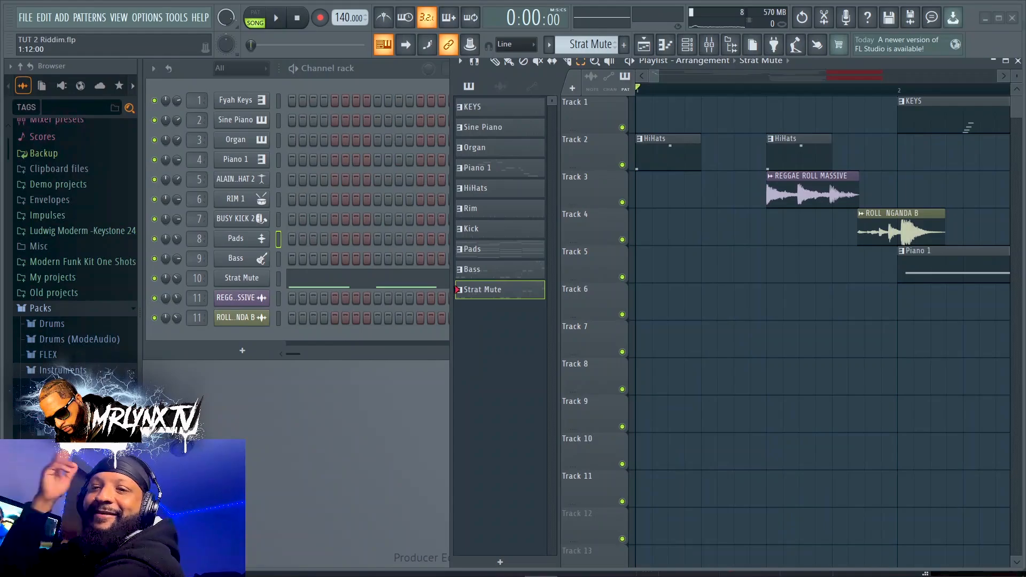
Step: Play the full arrangement in the playlist and view the Fyah Keys and Sine Piano instruments
left_click(275, 21)
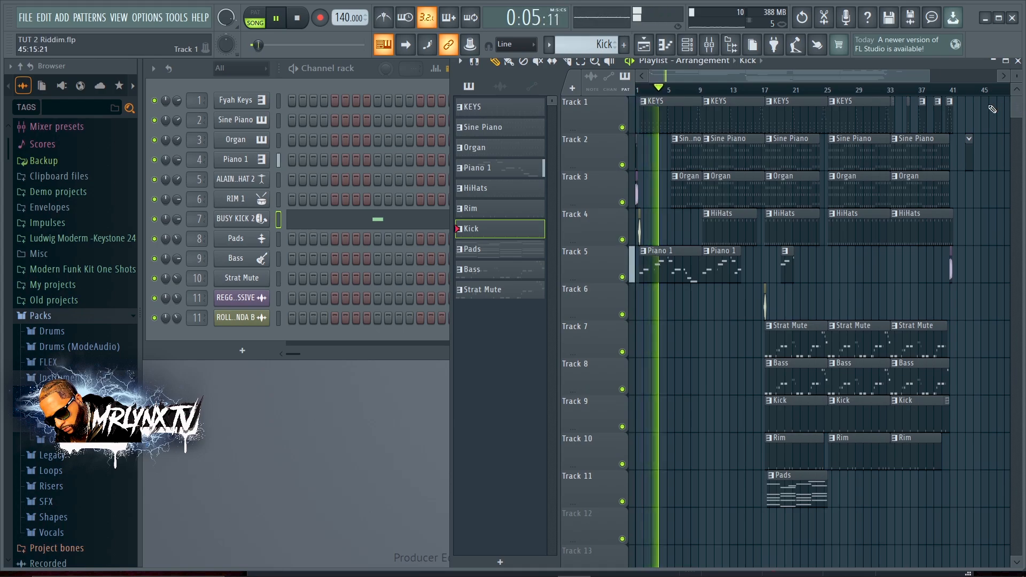
mouse_move(928, 77)
left_mouse_down()
mouse_move(802, 91)
mouse_move(796, 78)
mouse_move(808, 80)
mouse_move(772, 79)
mouse_move(933, 75)
left_mouse_up()
left_click(235, 100)
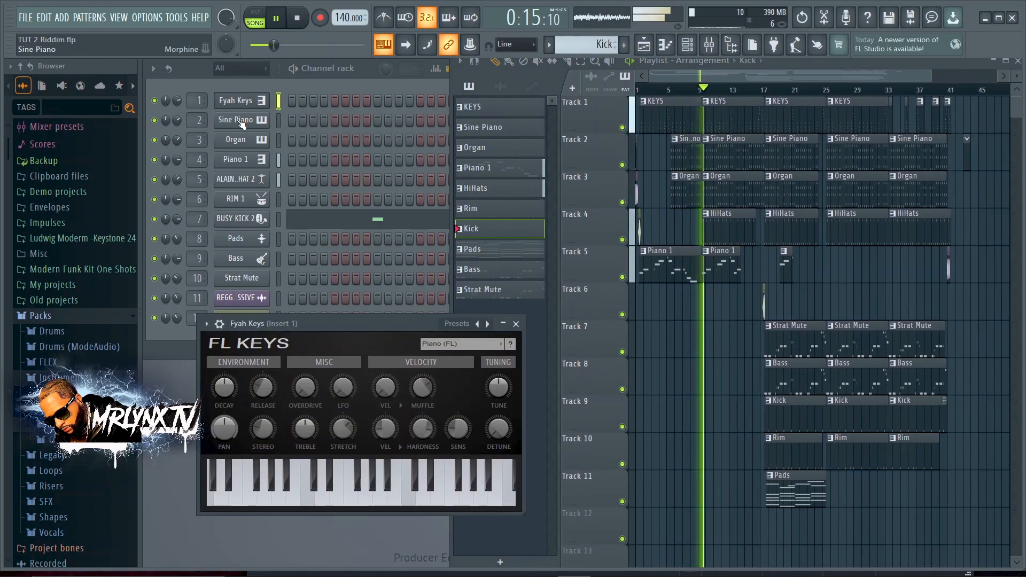
left_click(237, 121)
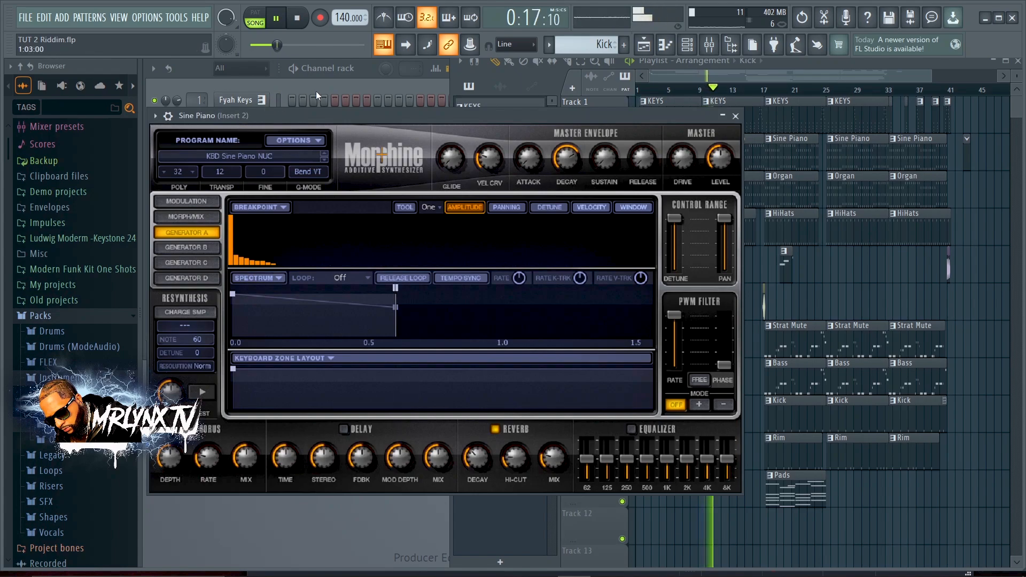
left_click(348, 81)
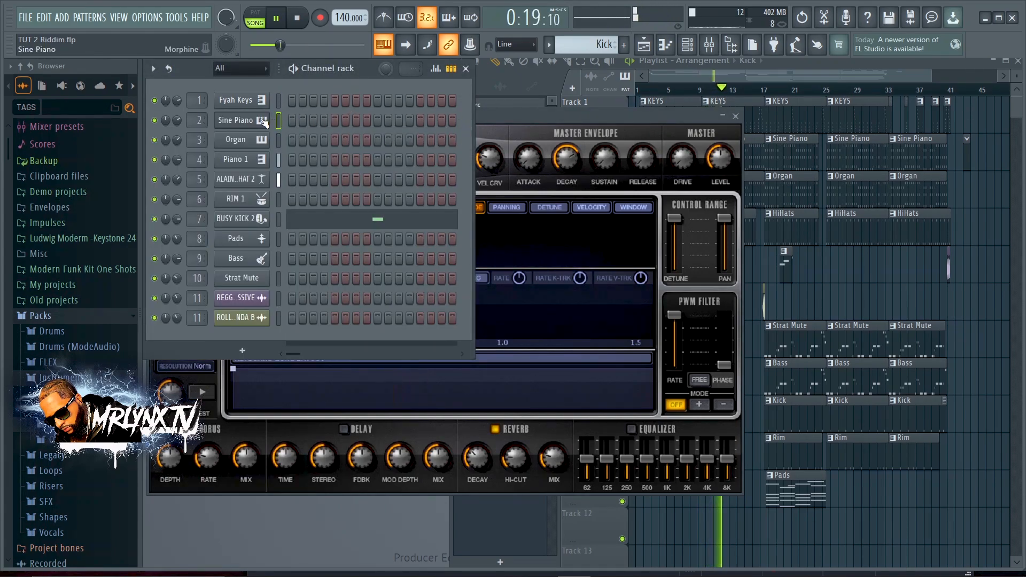
Step: View the Fyah Keys, Organ and Piano 1 instruments during song playback, closing Piano 1 at the end
left_click(242, 102)
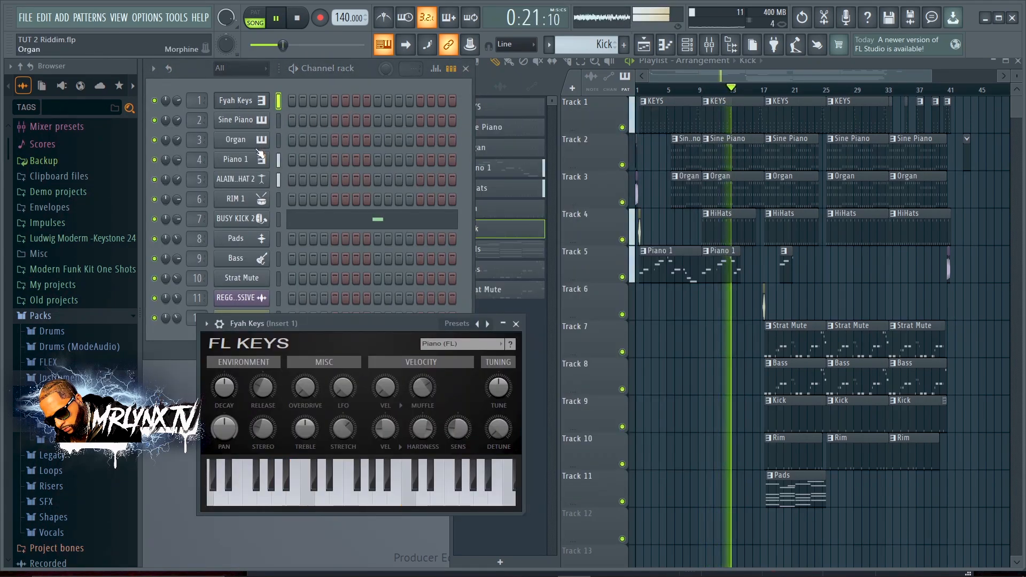
left_click(239, 140)
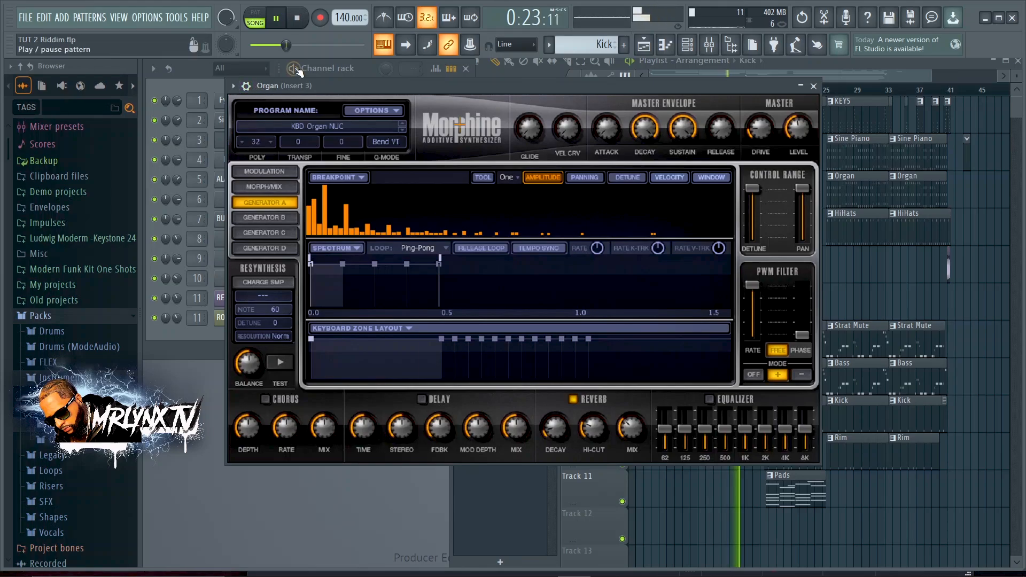
left_click(198, 92)
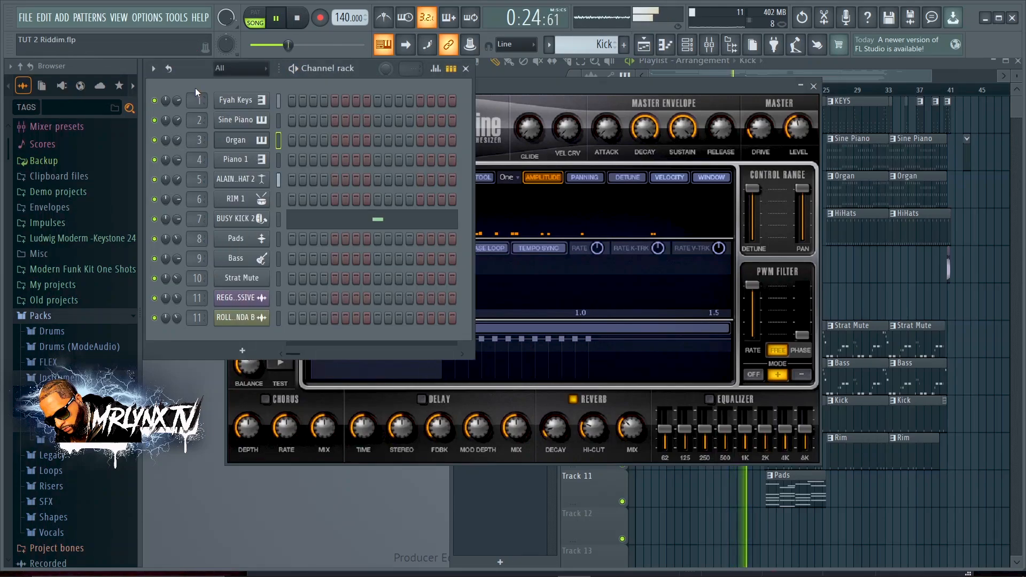
left_click(235, 159)
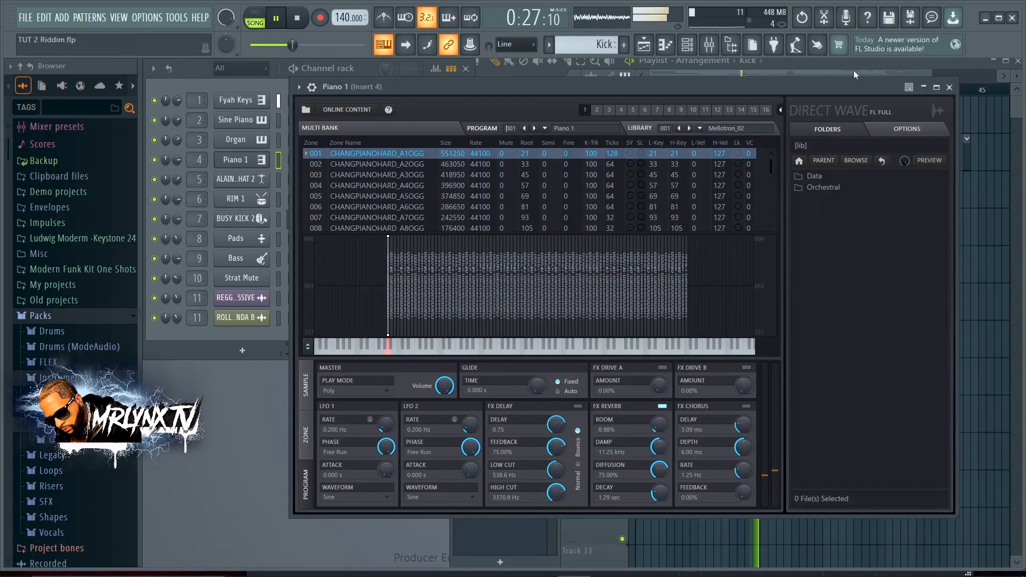
left_click(950, 87)
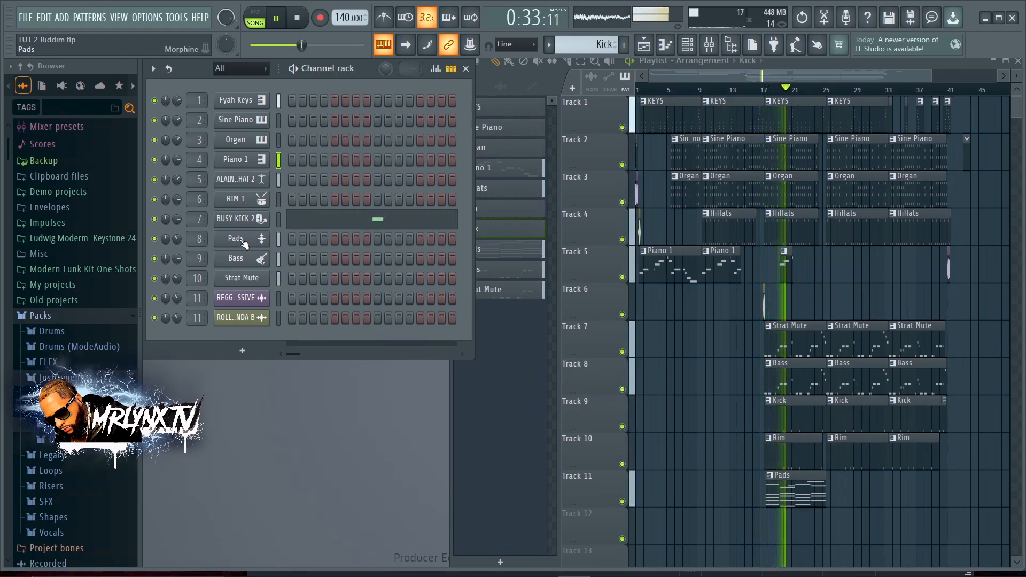
Step: Maximize the playlist, follow the arrangement through to its end, and stop playback
double_click(867, 62)
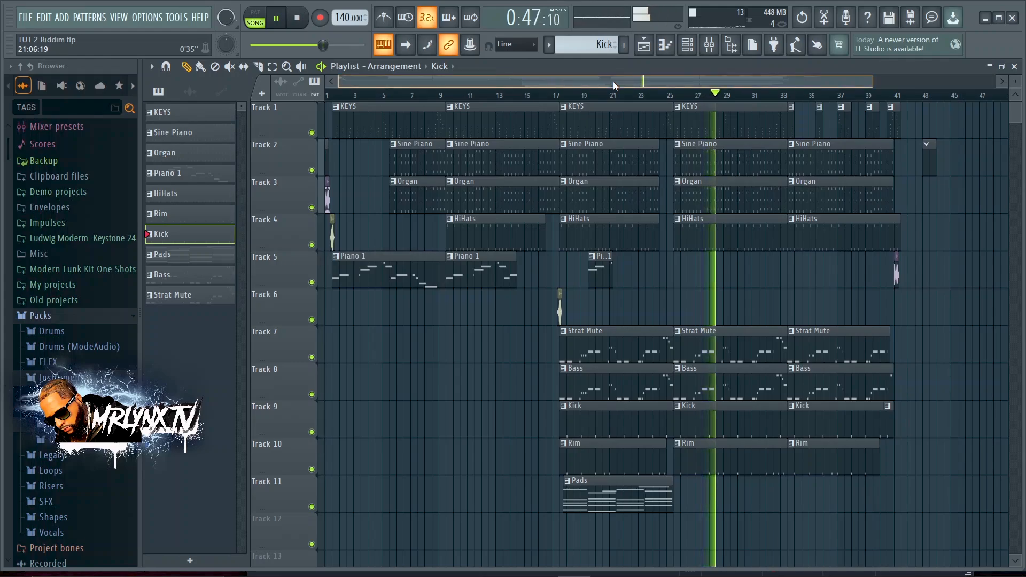
left_click_drag(614, 81, 668, 95)
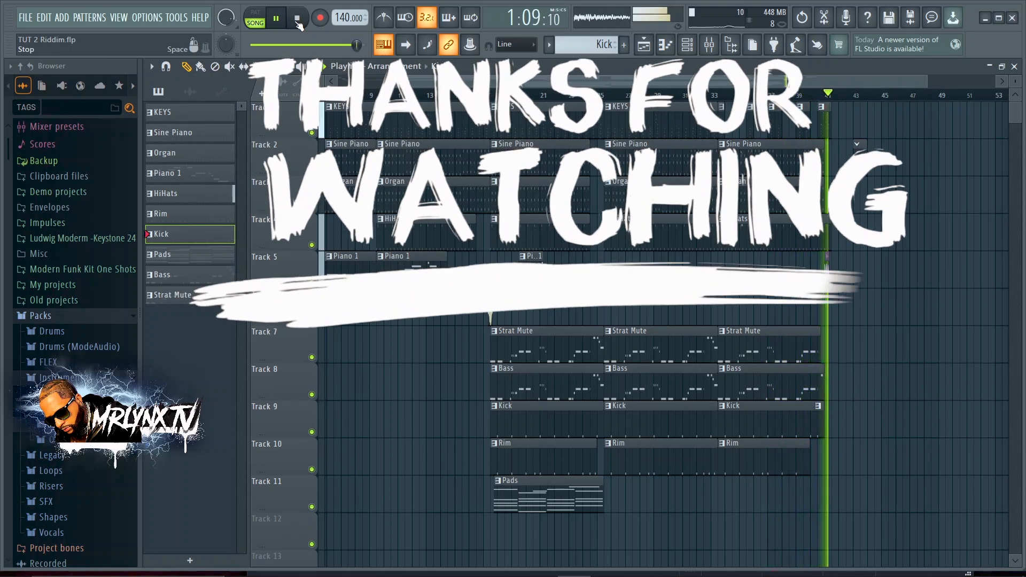
left_click(297, 18)
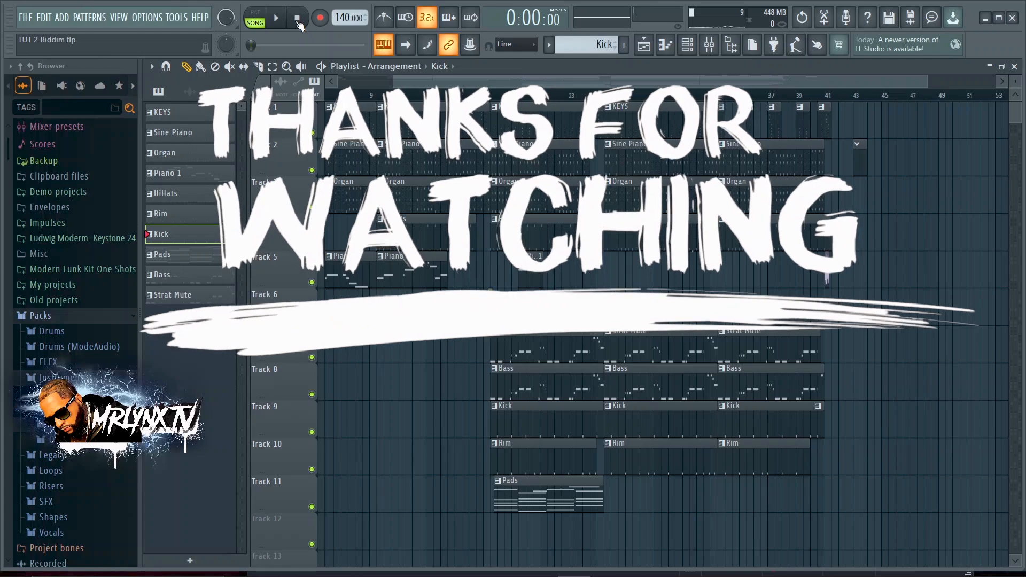